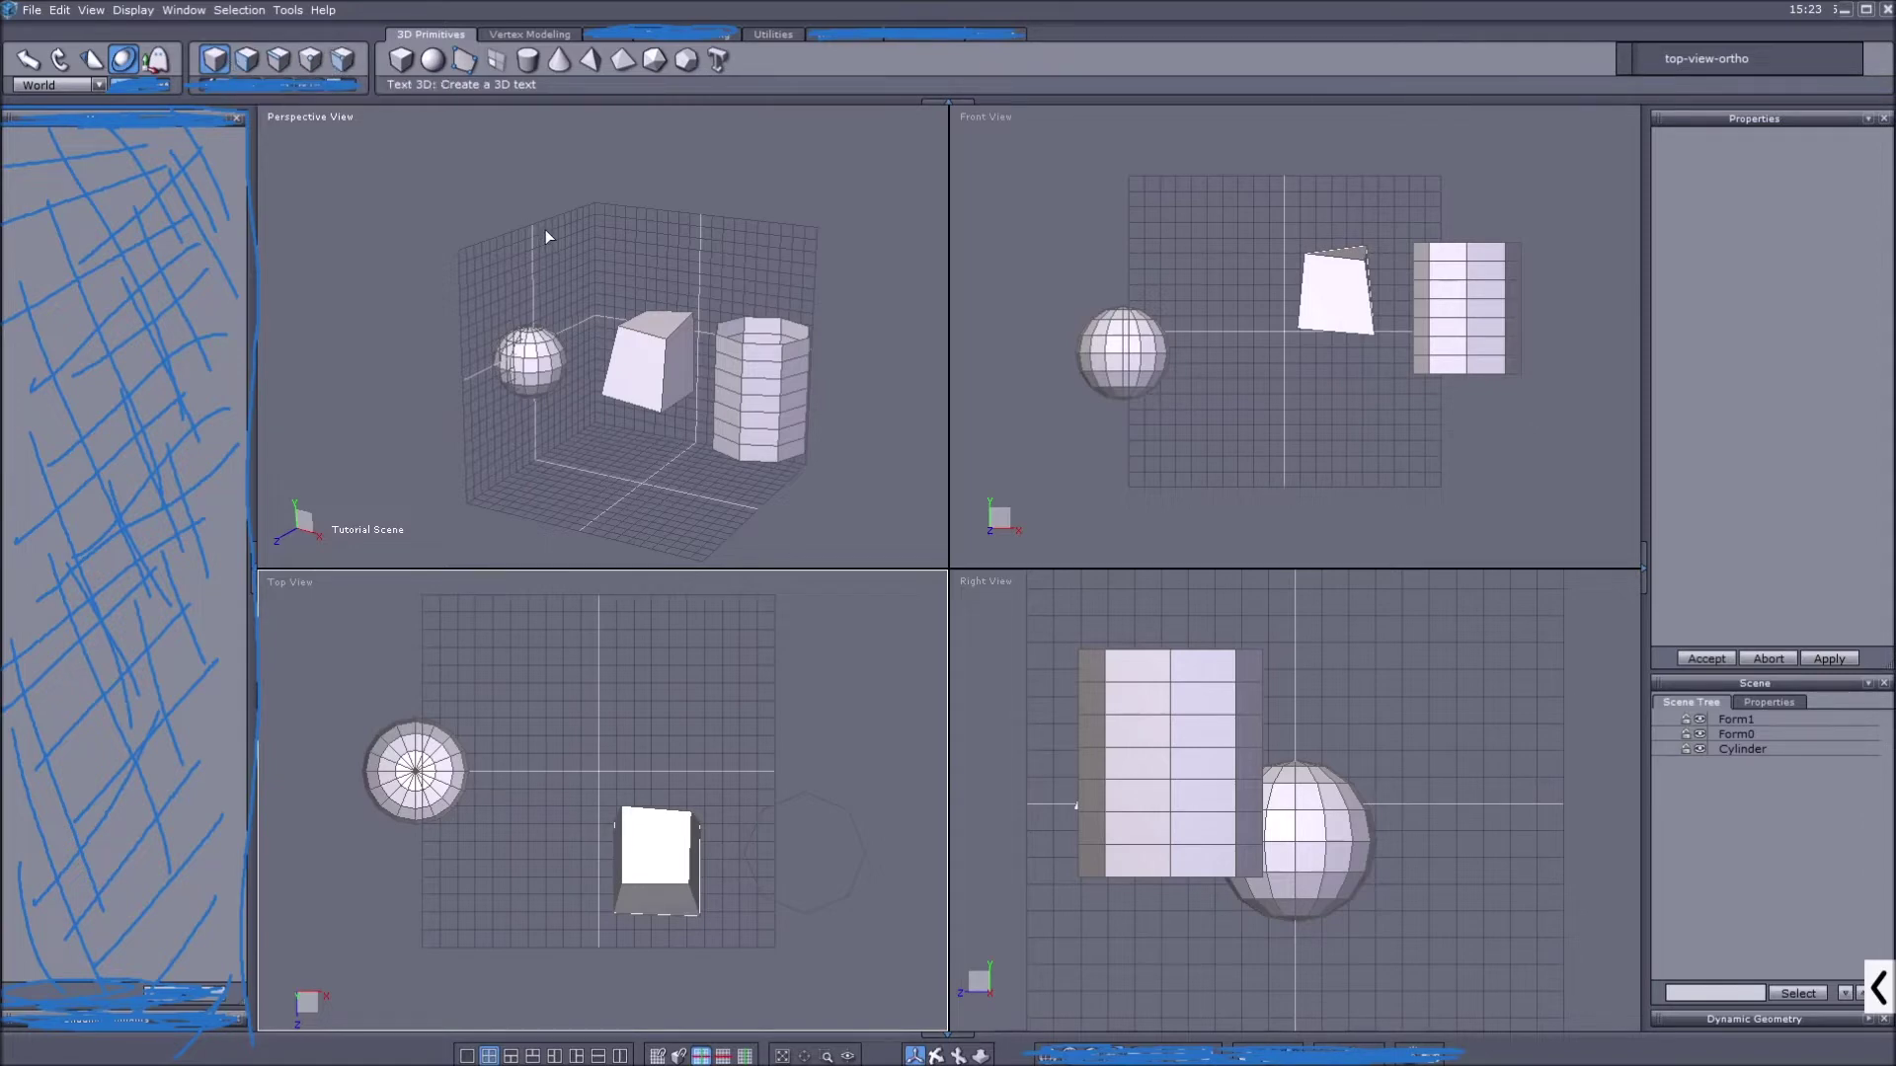
Select the sphere and cycle through the face, edge and object selection modes, ending on face selection
{"action": "left_click", "coordinate": [494, 215]}
{"action": "key", "text": "F2"}
{"action": "key", "text": "F3"}
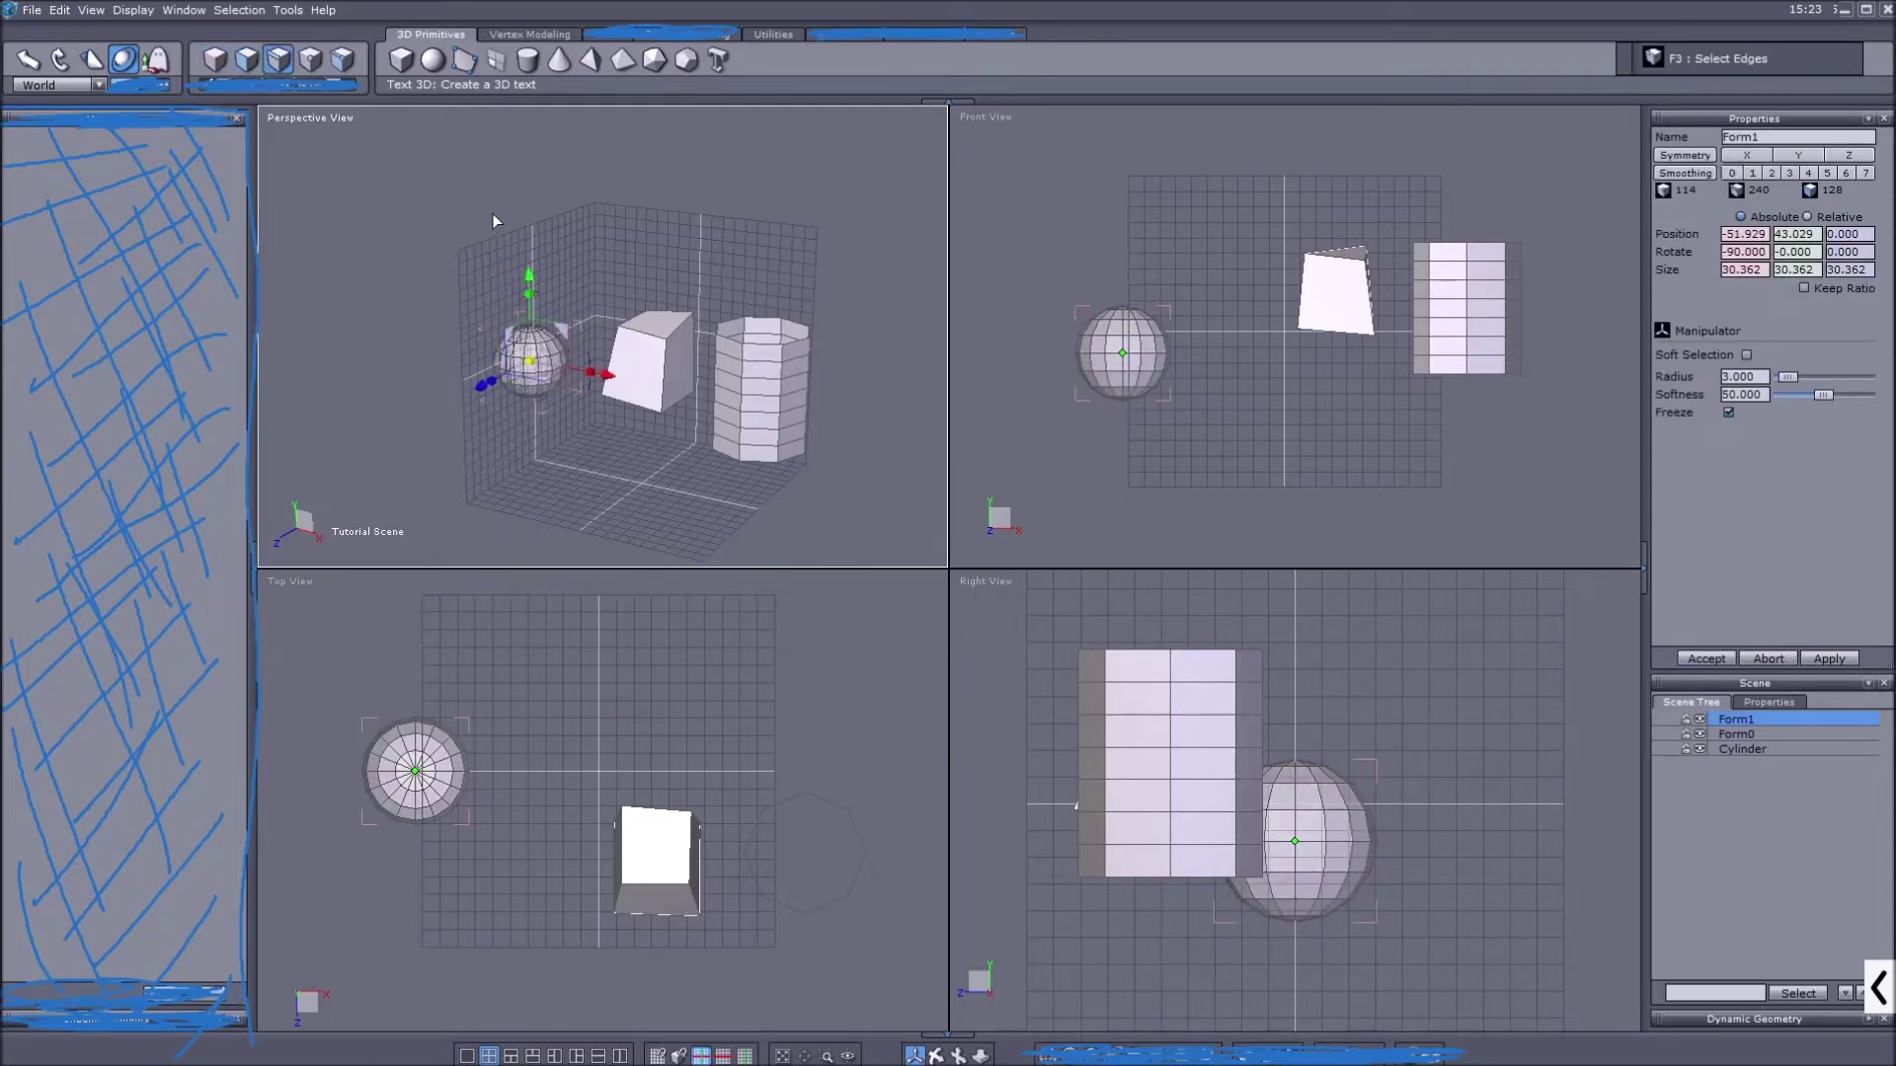
{"action": "key", "text": "F1"}
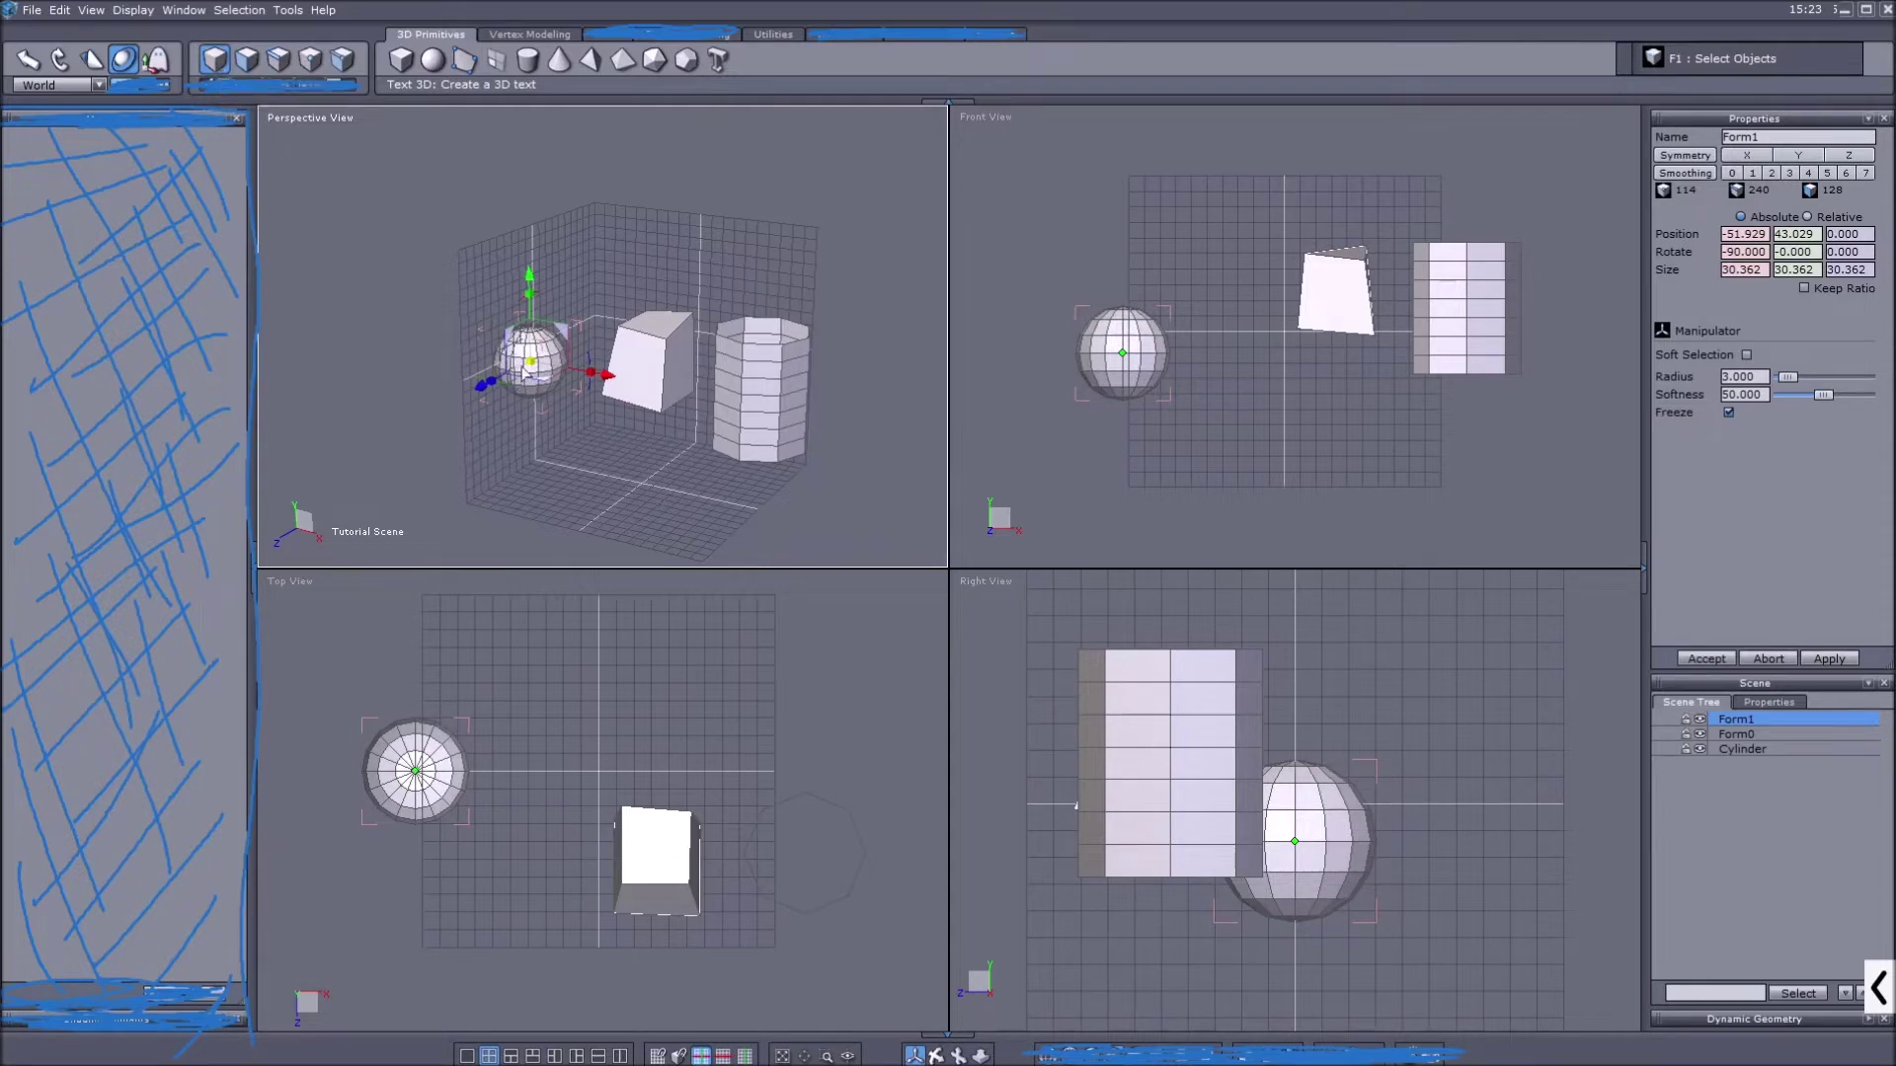
{"action": "key", "text": "F2"}
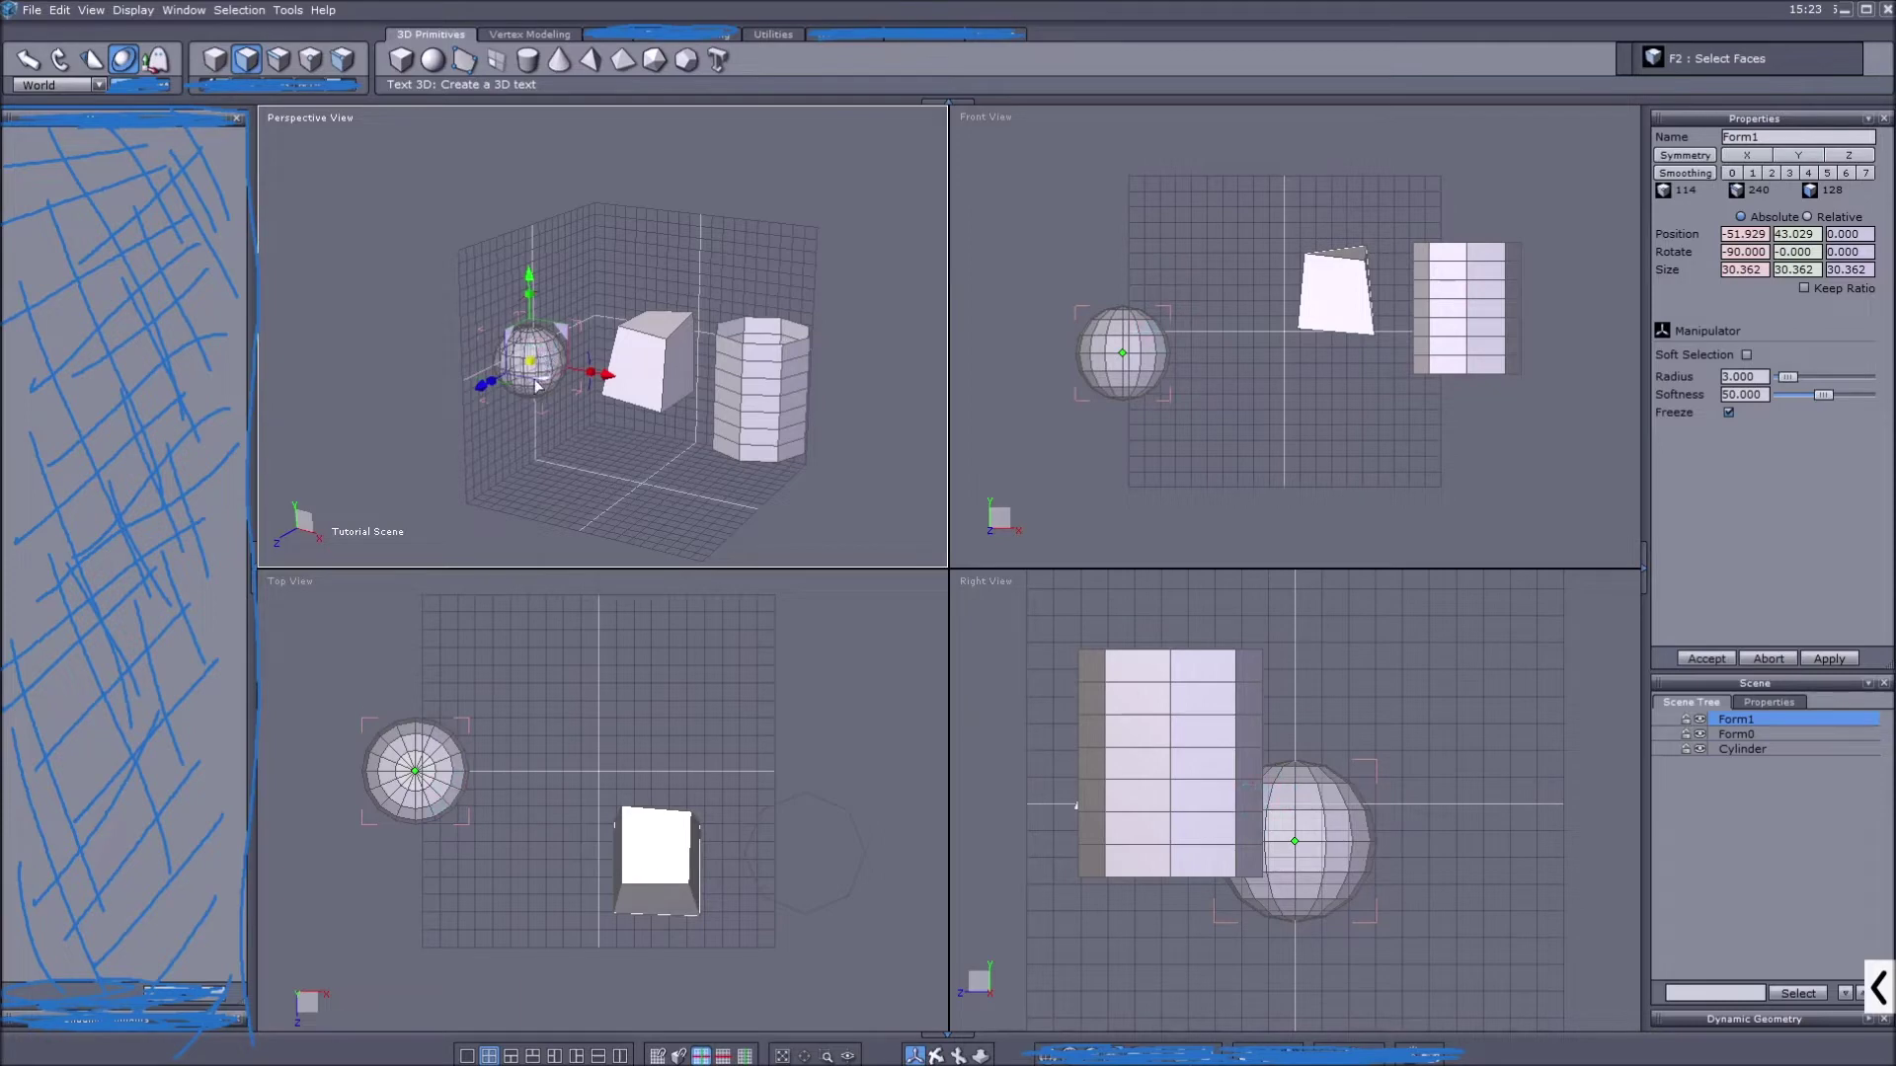
Switch the sphere from face selection through edge and point selection to automatic selection
{"action": "scroll", "coordinate": [529, 356], "scroll_direction": "up", "scroll_amount": 5}
{"action": "scroll", "coordinate": [543, 227], "scroll_direction": "down", "scroll_amount": 2}
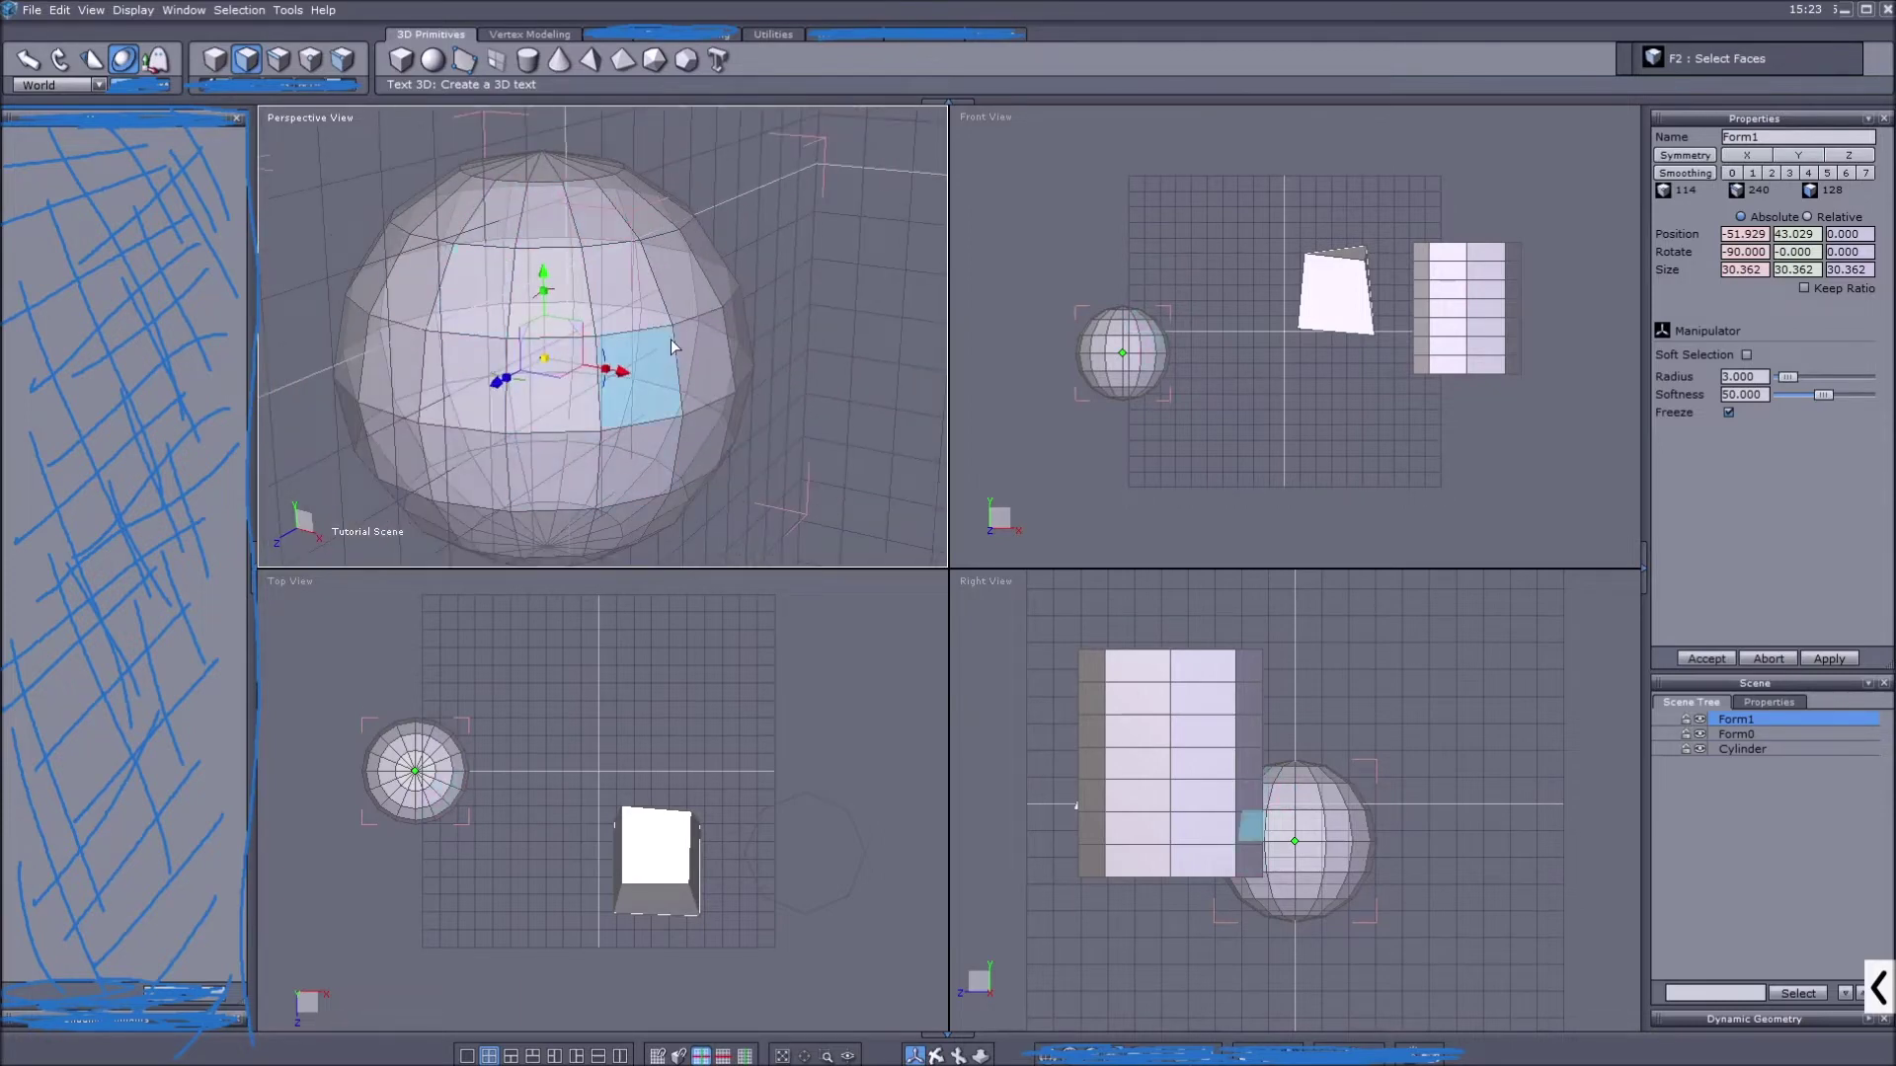
{"action": "key", "text": "F3"}
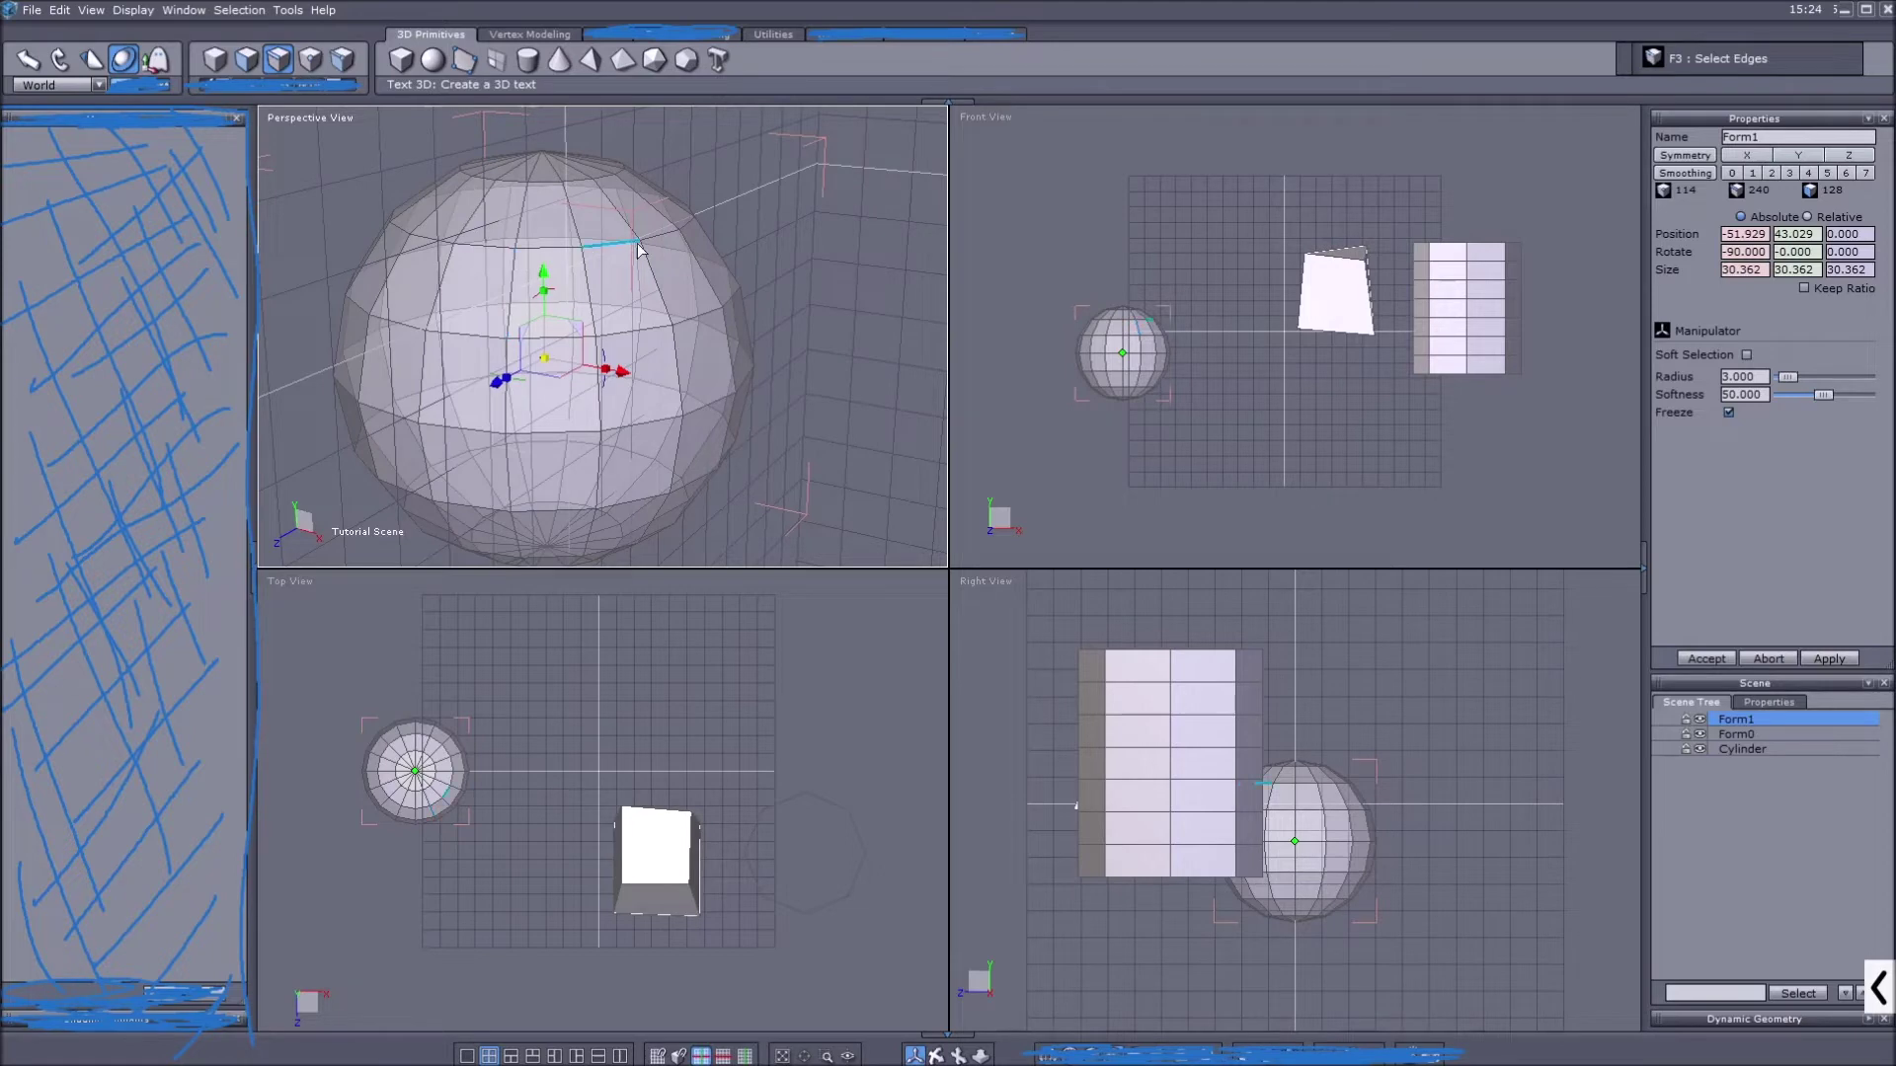
{"action": "key", "text": "F4"}
{"action": "key", "text": "F5"}
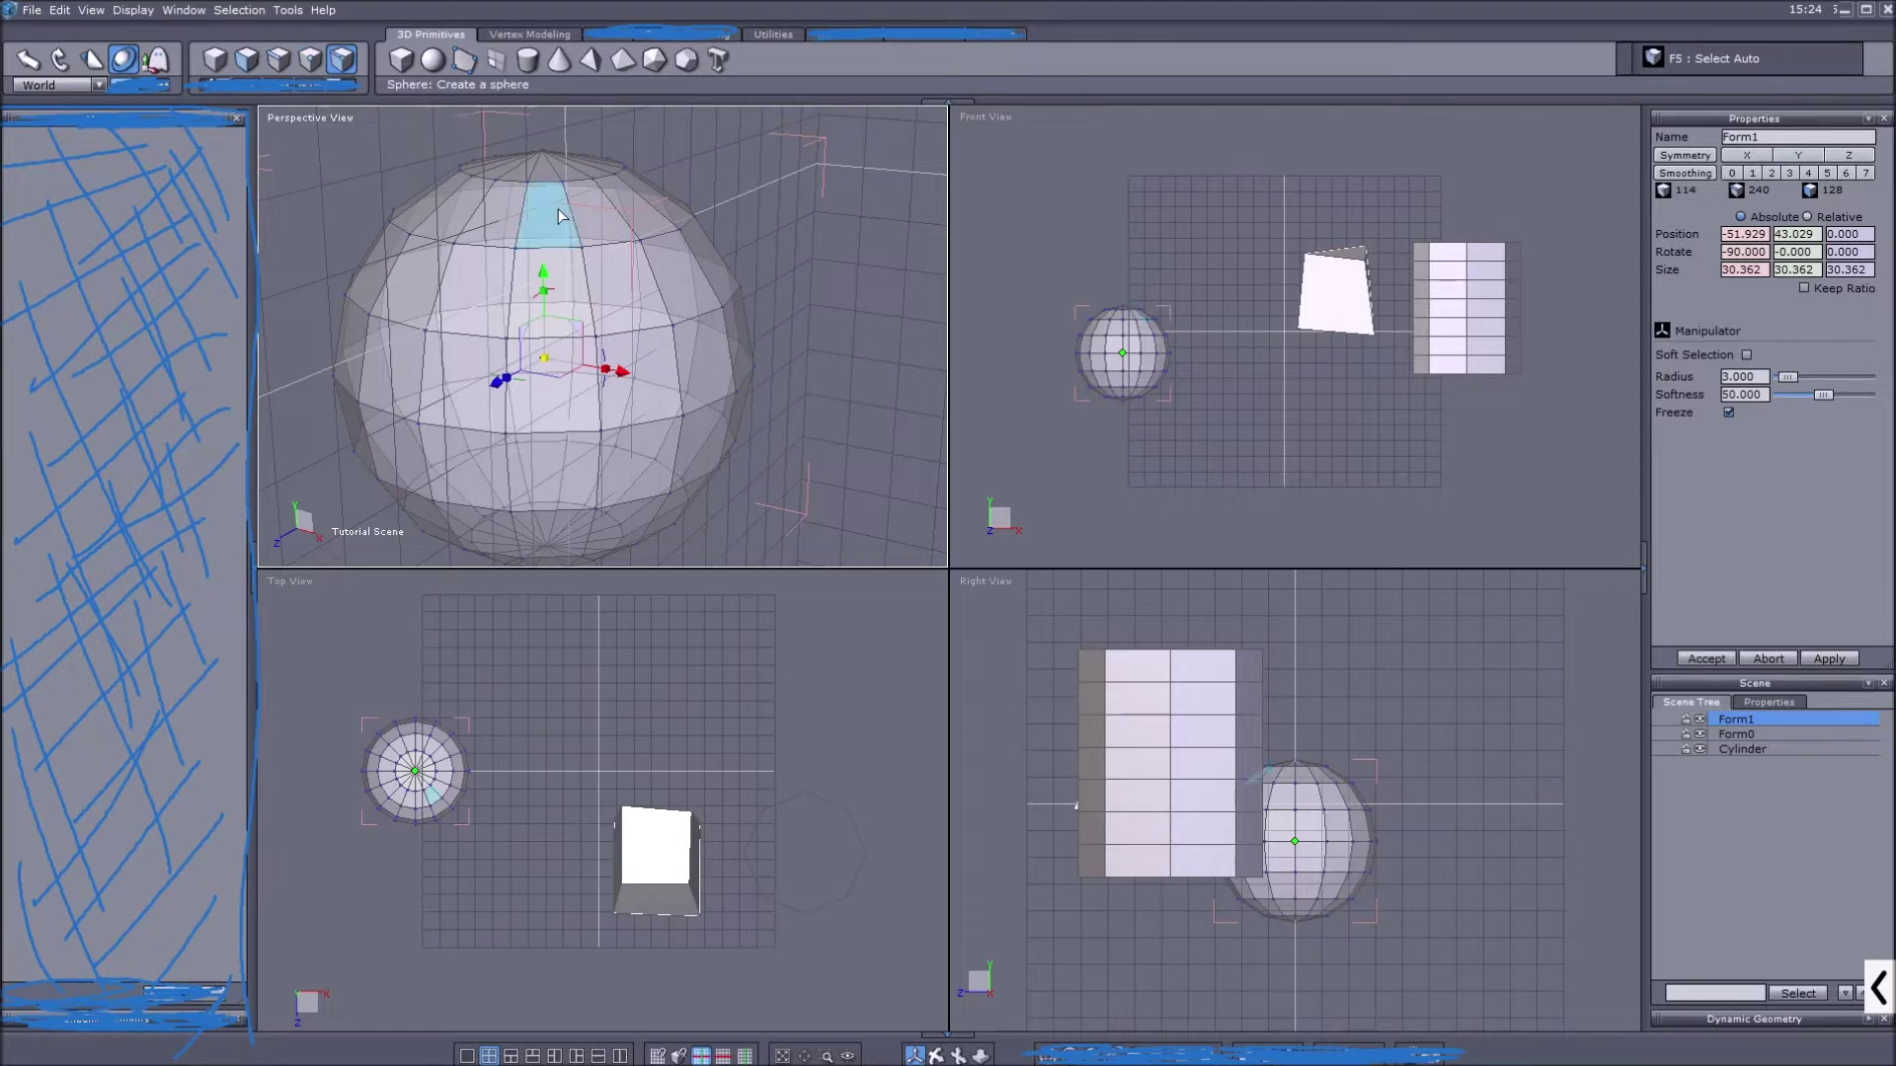
Pick a single edge on the upper part of the sphere in automatic selection mode
{"action": "left_click", "coordinate": [633, 245]}
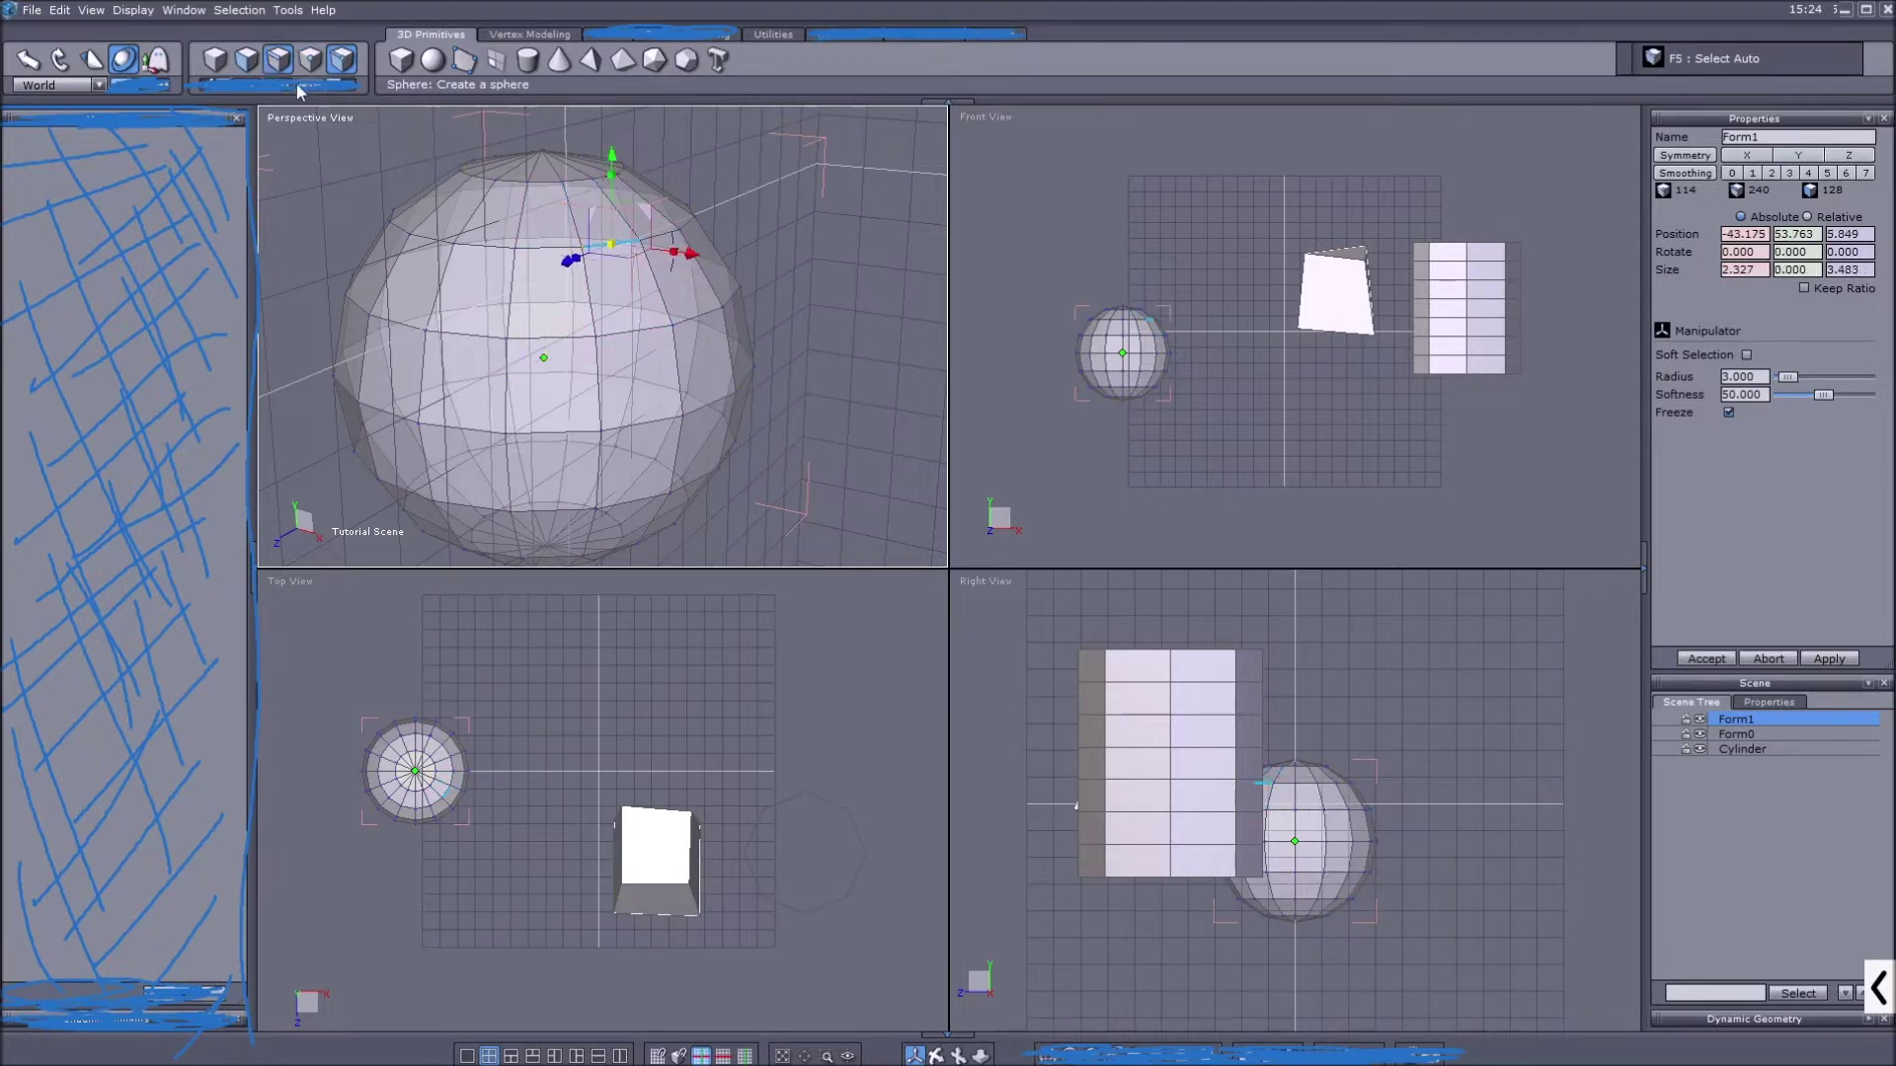
{"action": "left_click", "coordinate": [279, 61]}
{"action": "scroll", "coordinate": [625, 324], "scroll_direction": "down", "scroll_amount": 5}
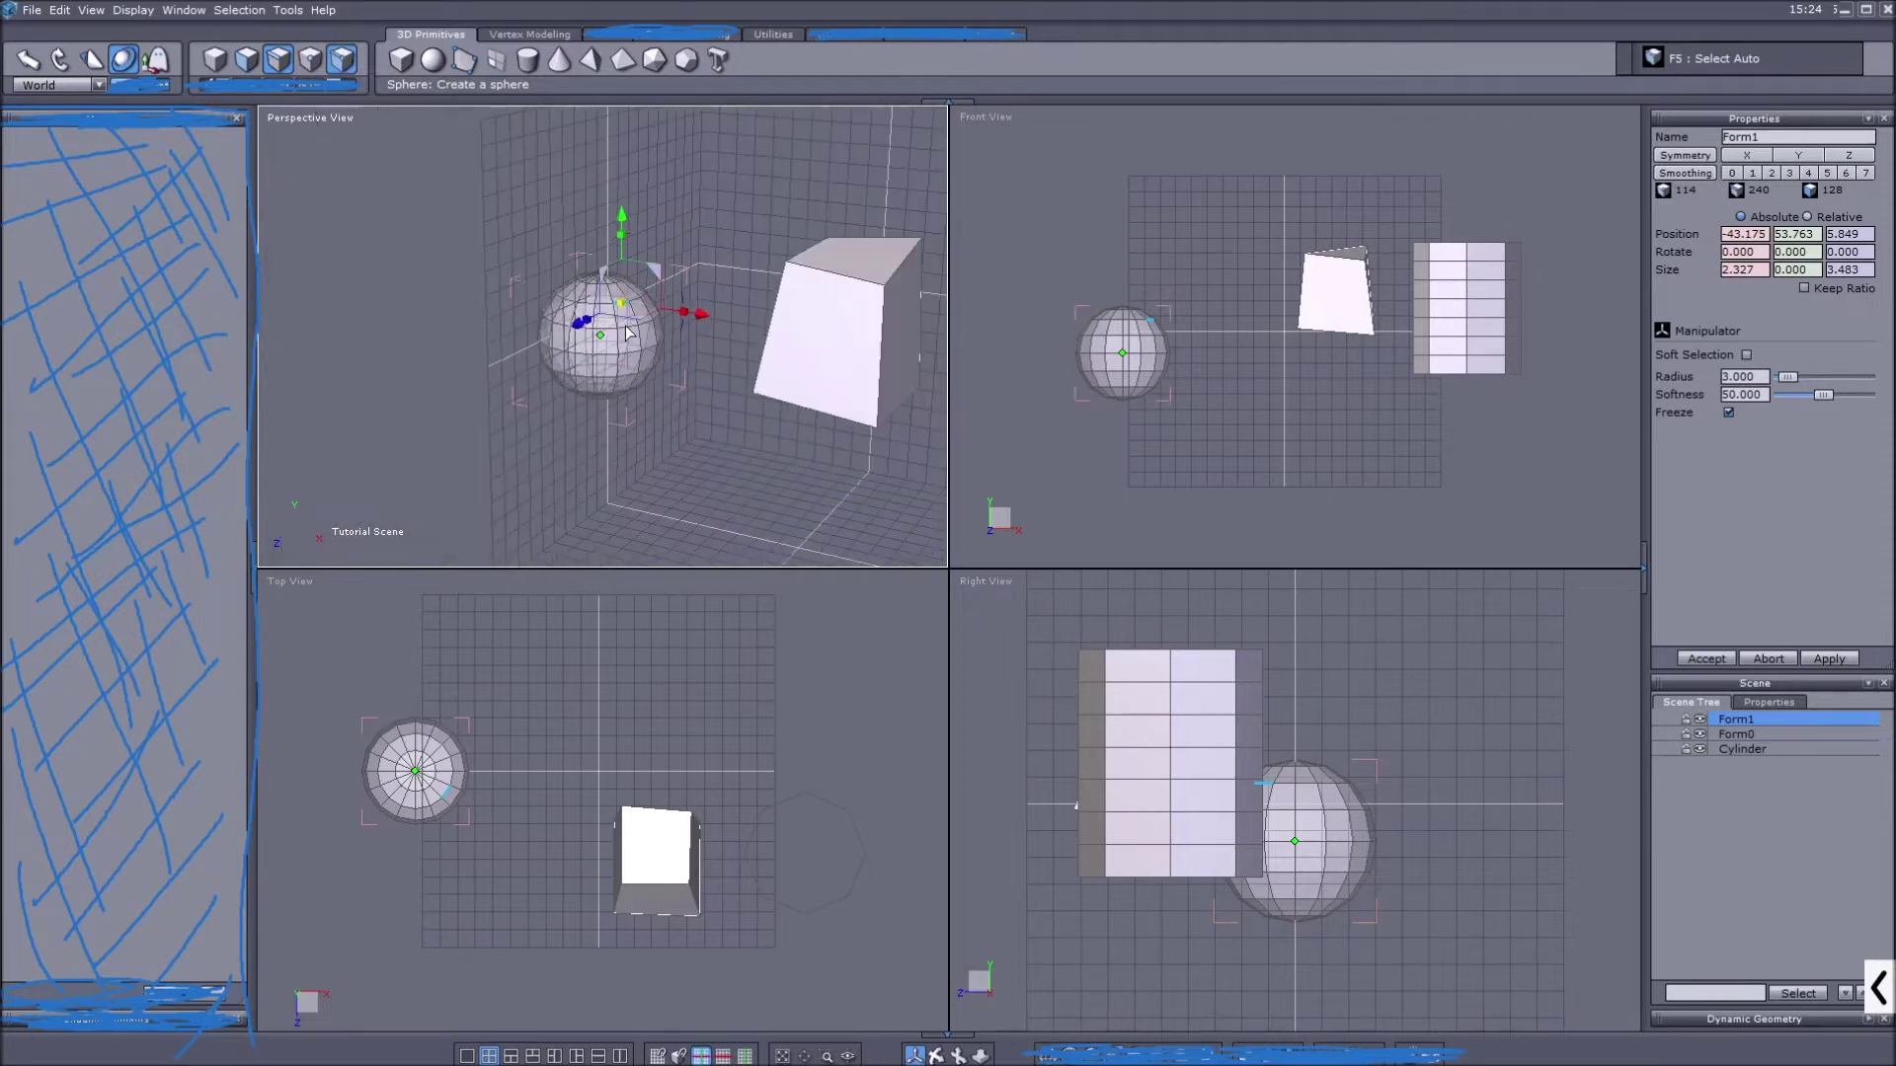
Return to object selection and delete the cylinder from the scene
{"action": "key", "text": "F1"}
{"action": "scroll", "coordinate": [625, 331], "scroll_direction": "down", "scroll_amount": 4}
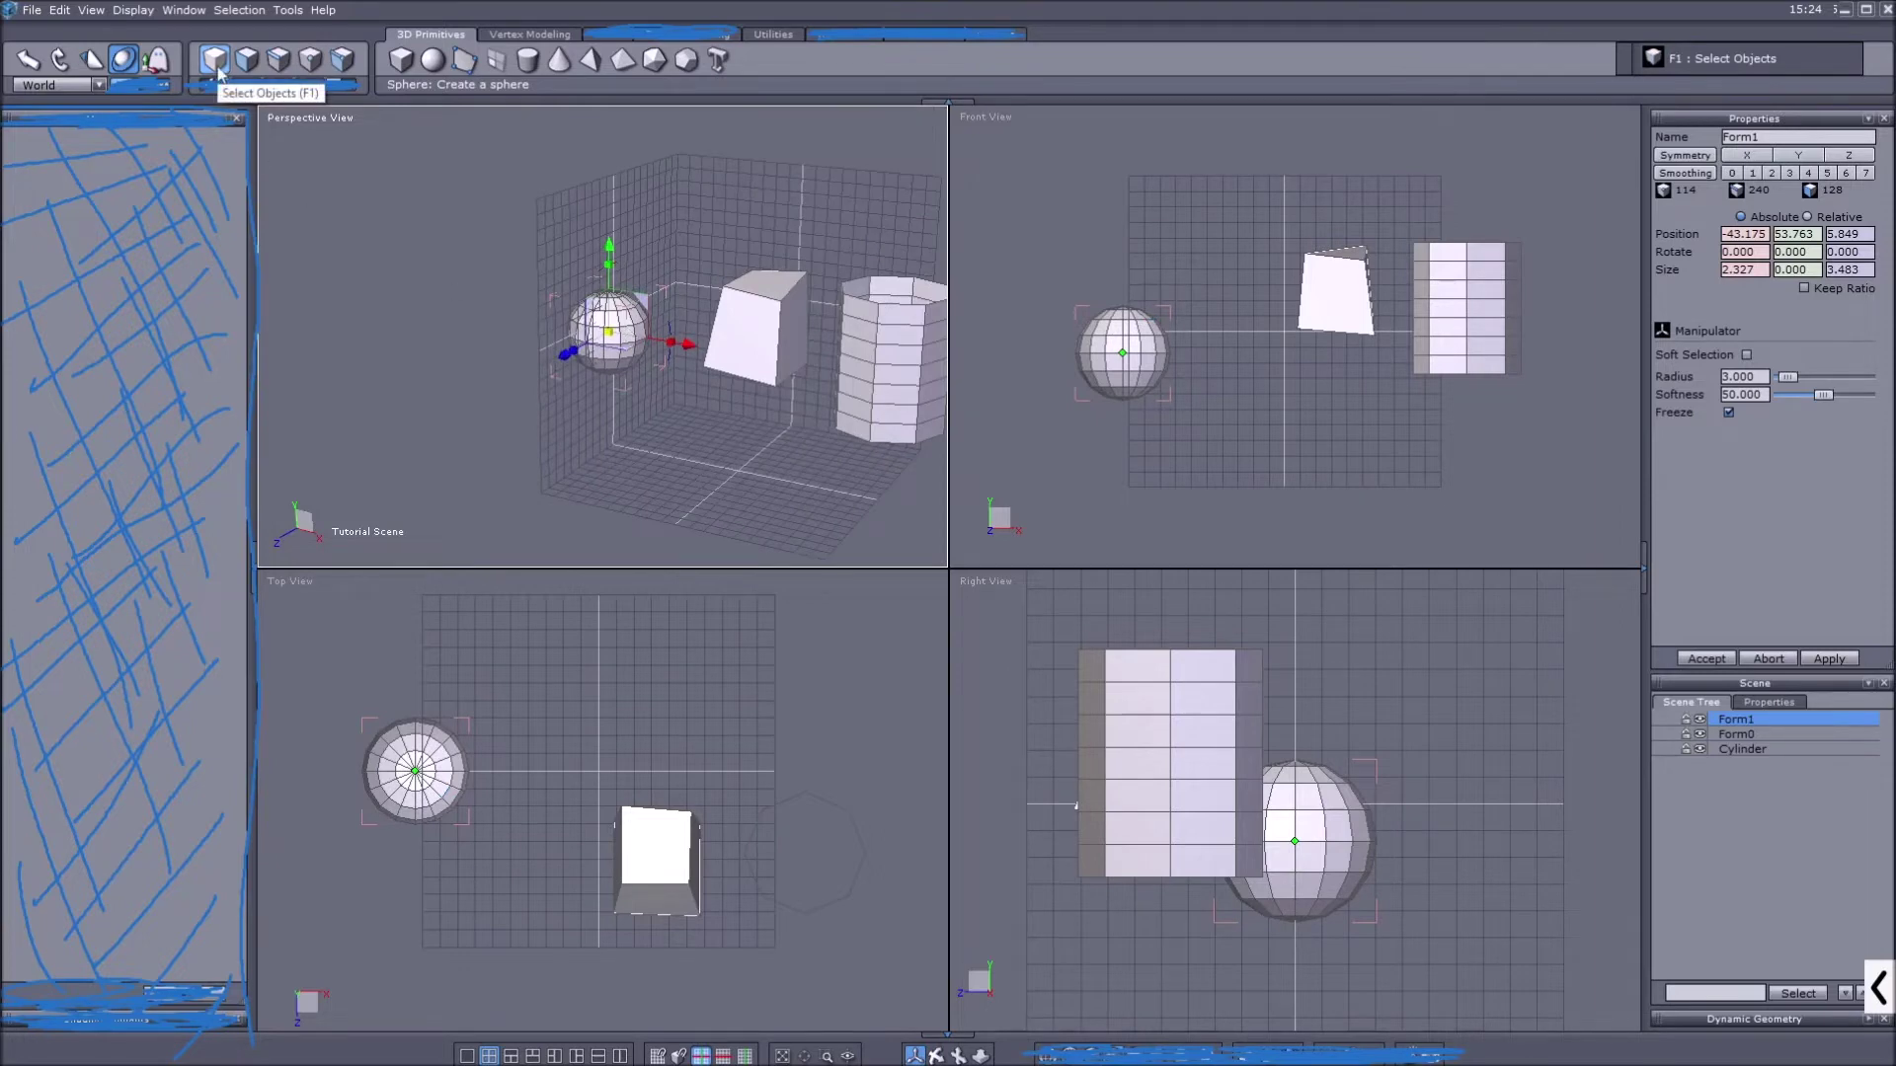
{"action": "middle_click_drag", "start_coordinate": [764, 259], "coordinate": [683, 256]}
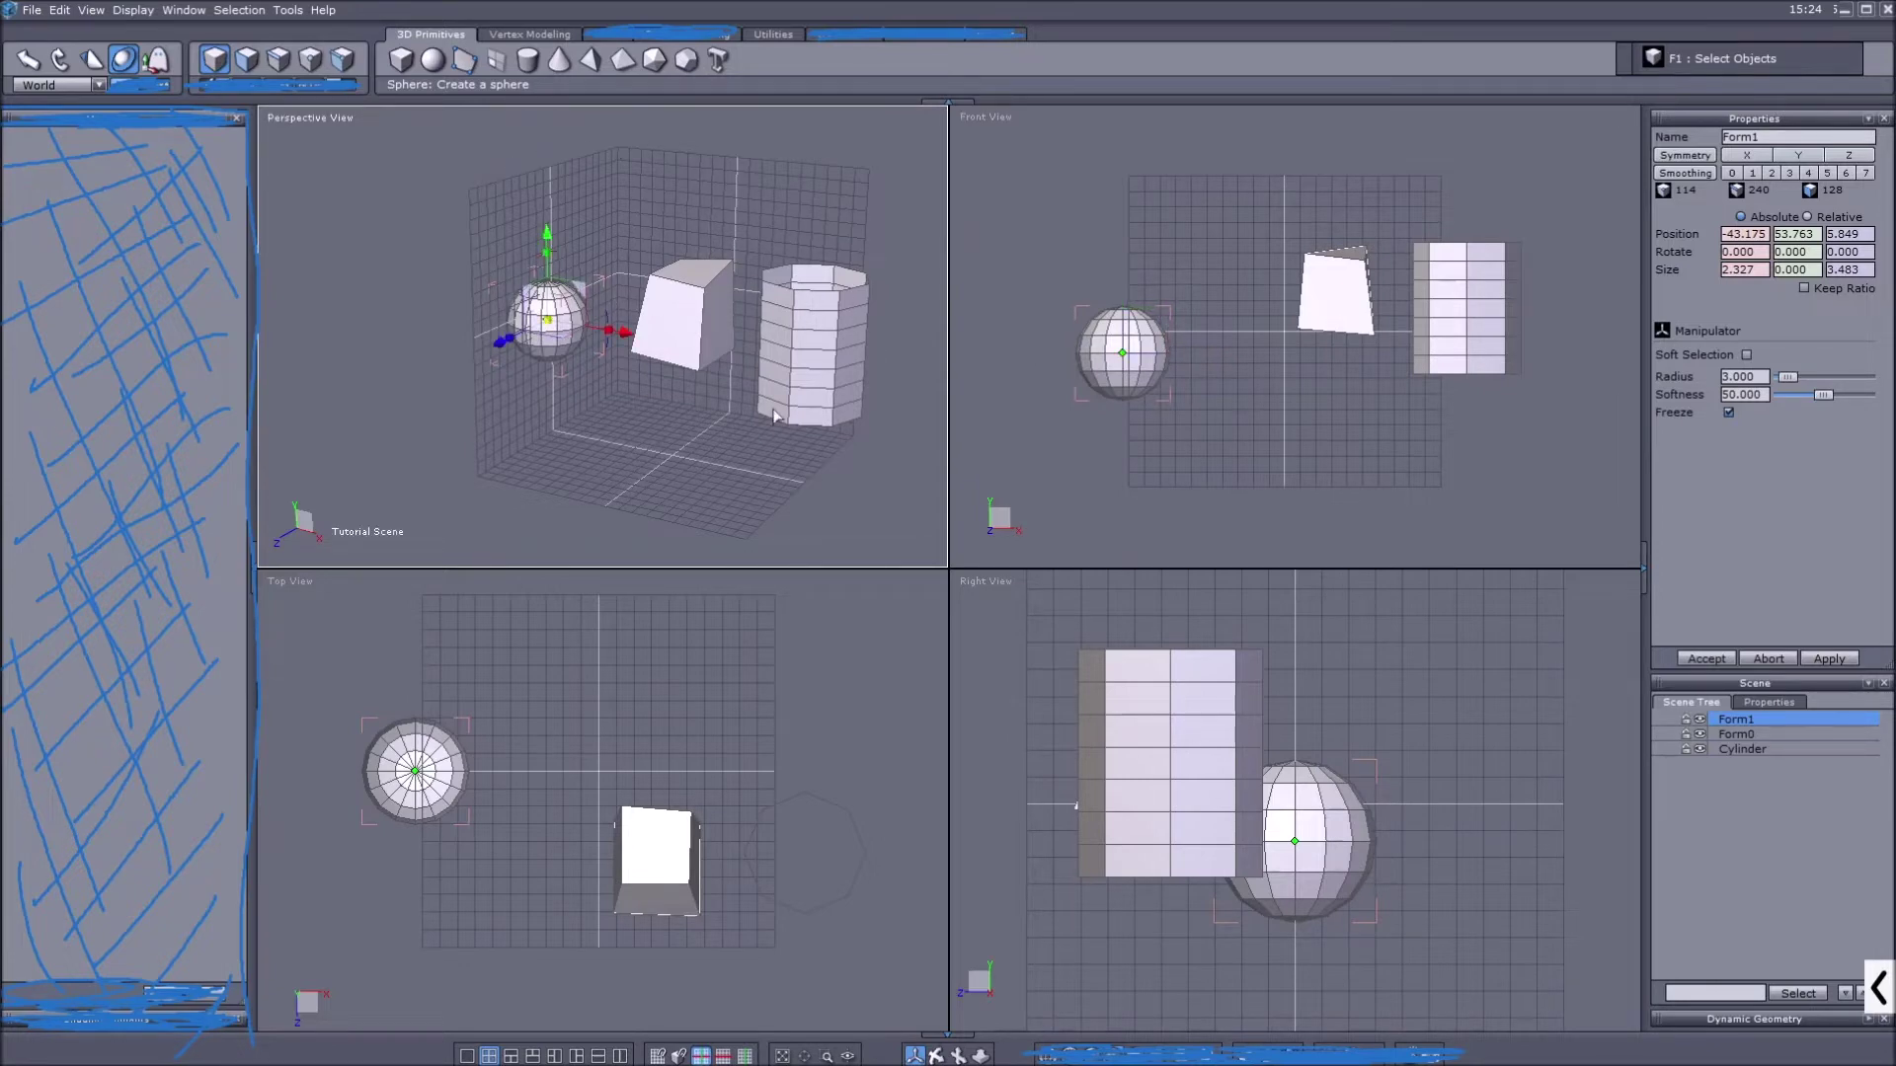
{"action": "left_click", "coordinate": [835, 345]}
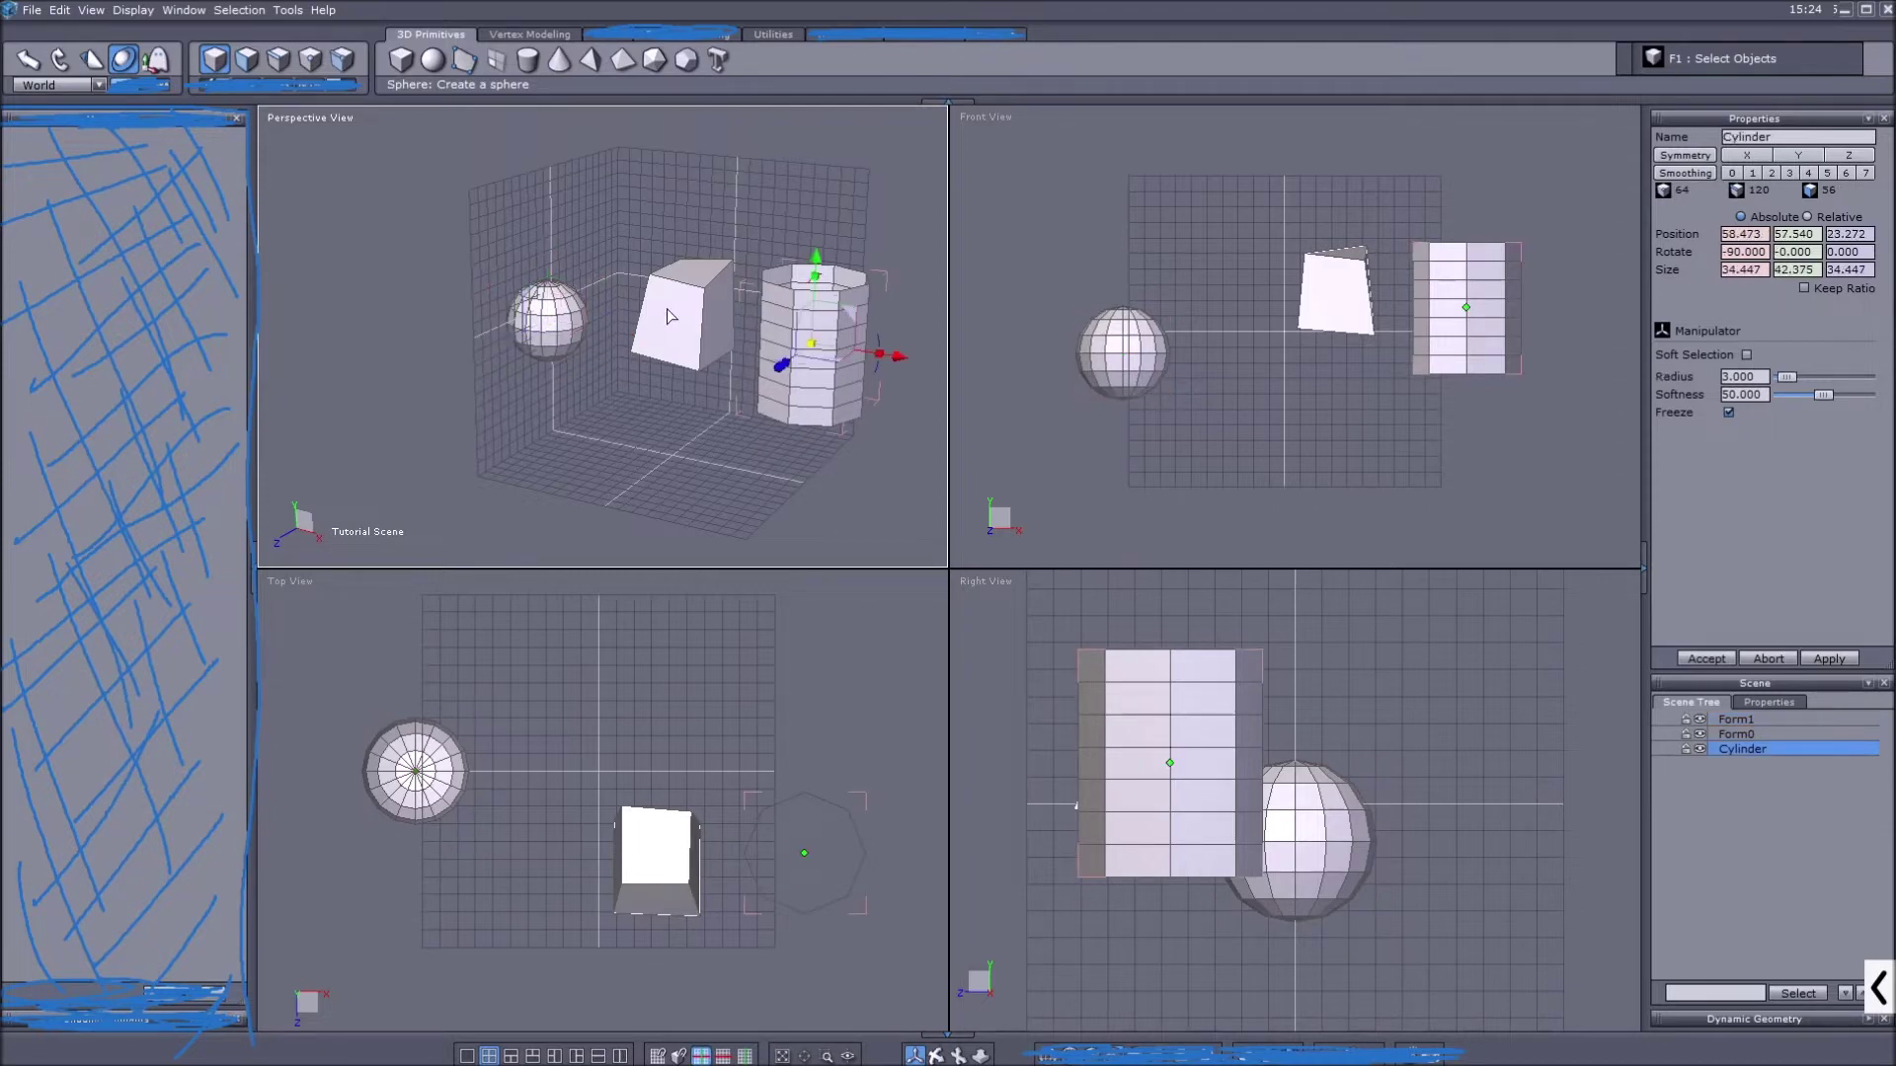
{"action": "key", "text": "Delete"}
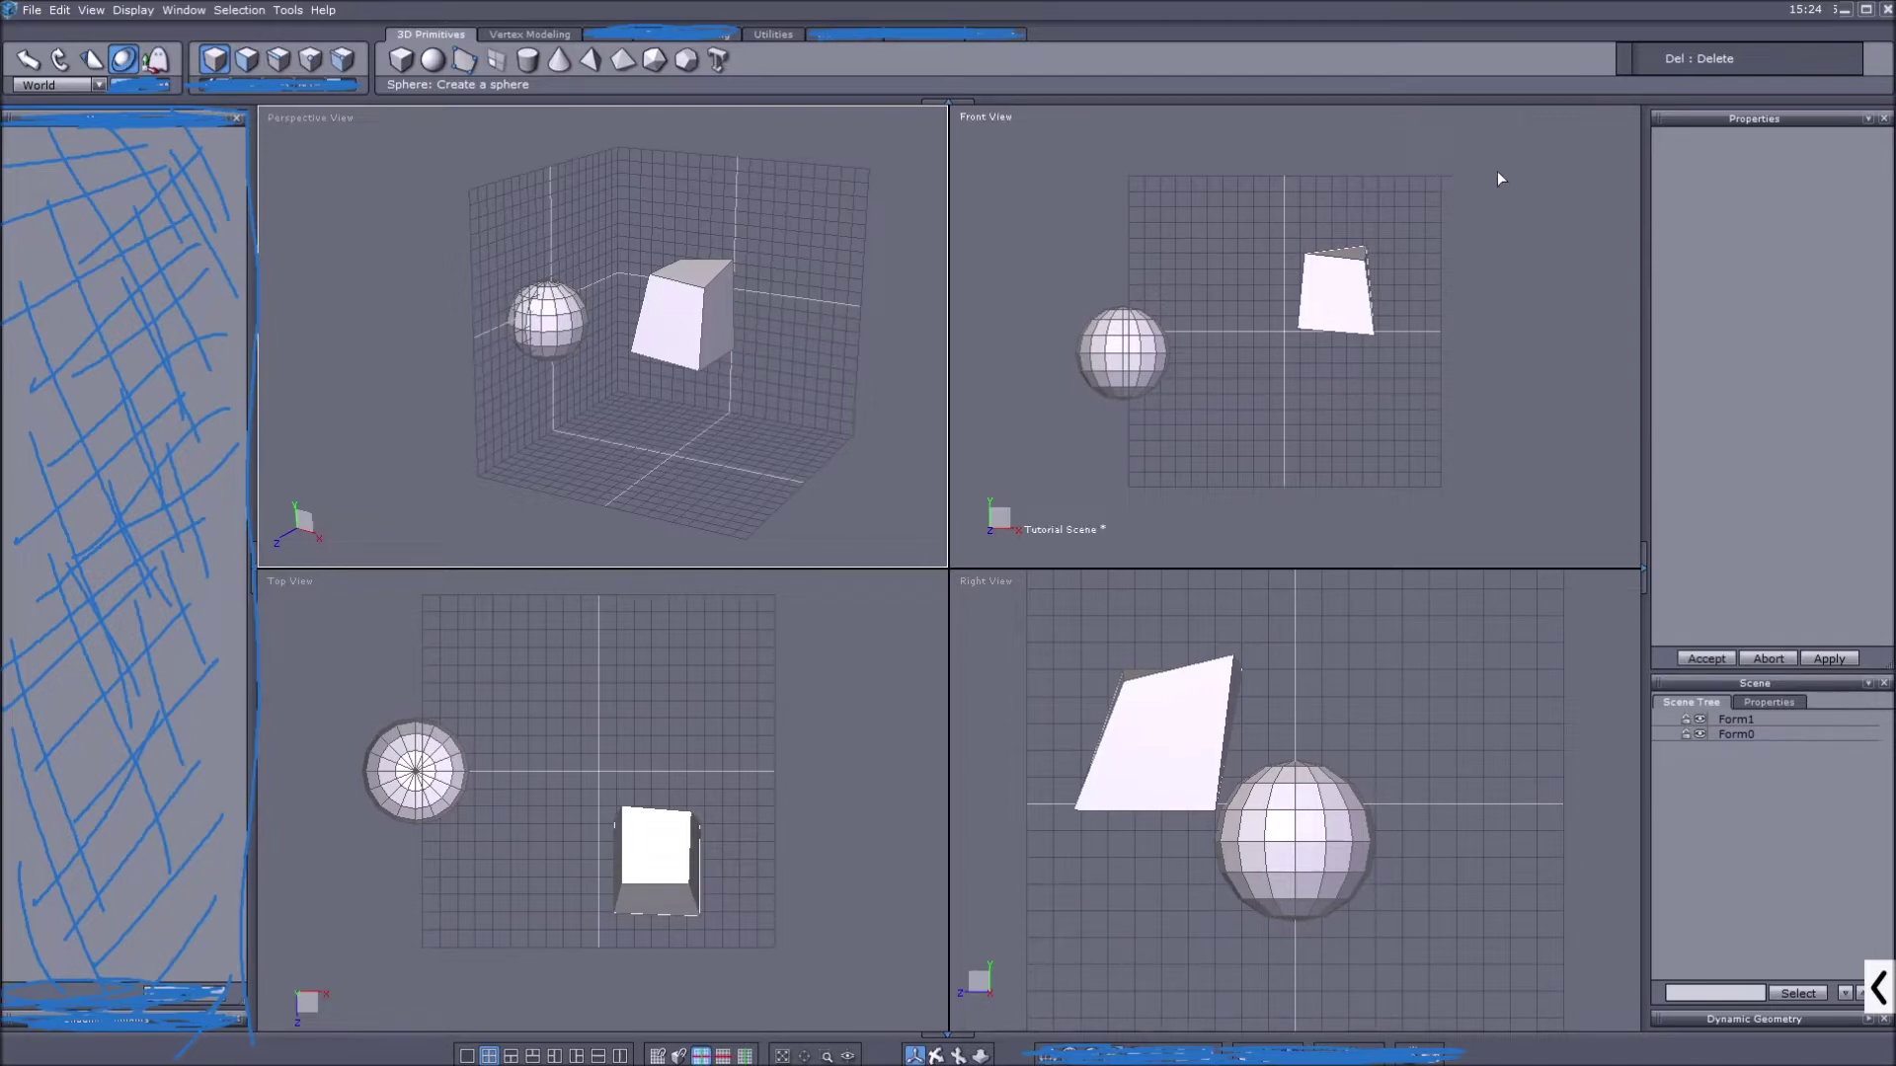
Outline the last-command display in red with the annotation pen and undo the mark
{"action": "left_click", "coordinate": [1879, 987]}
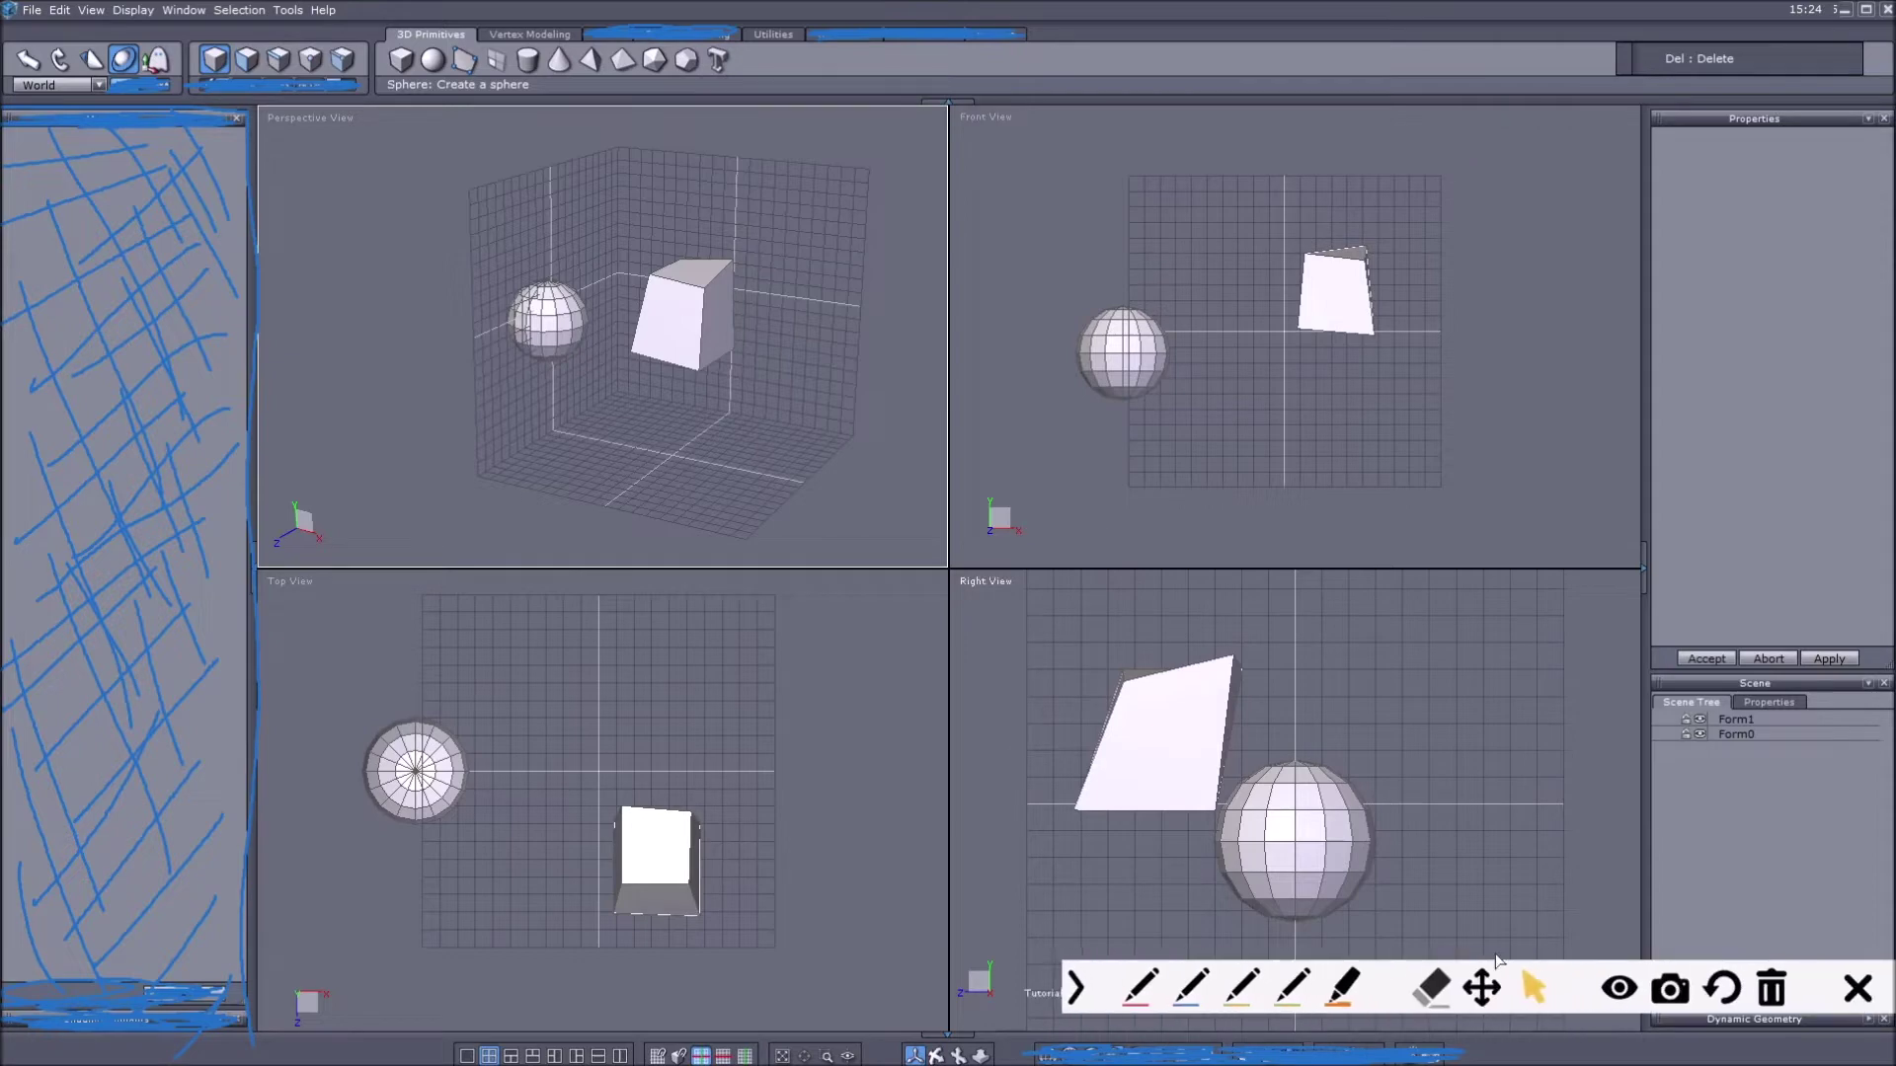
{"action": "left_click", "coordinate": [1134, 987]}
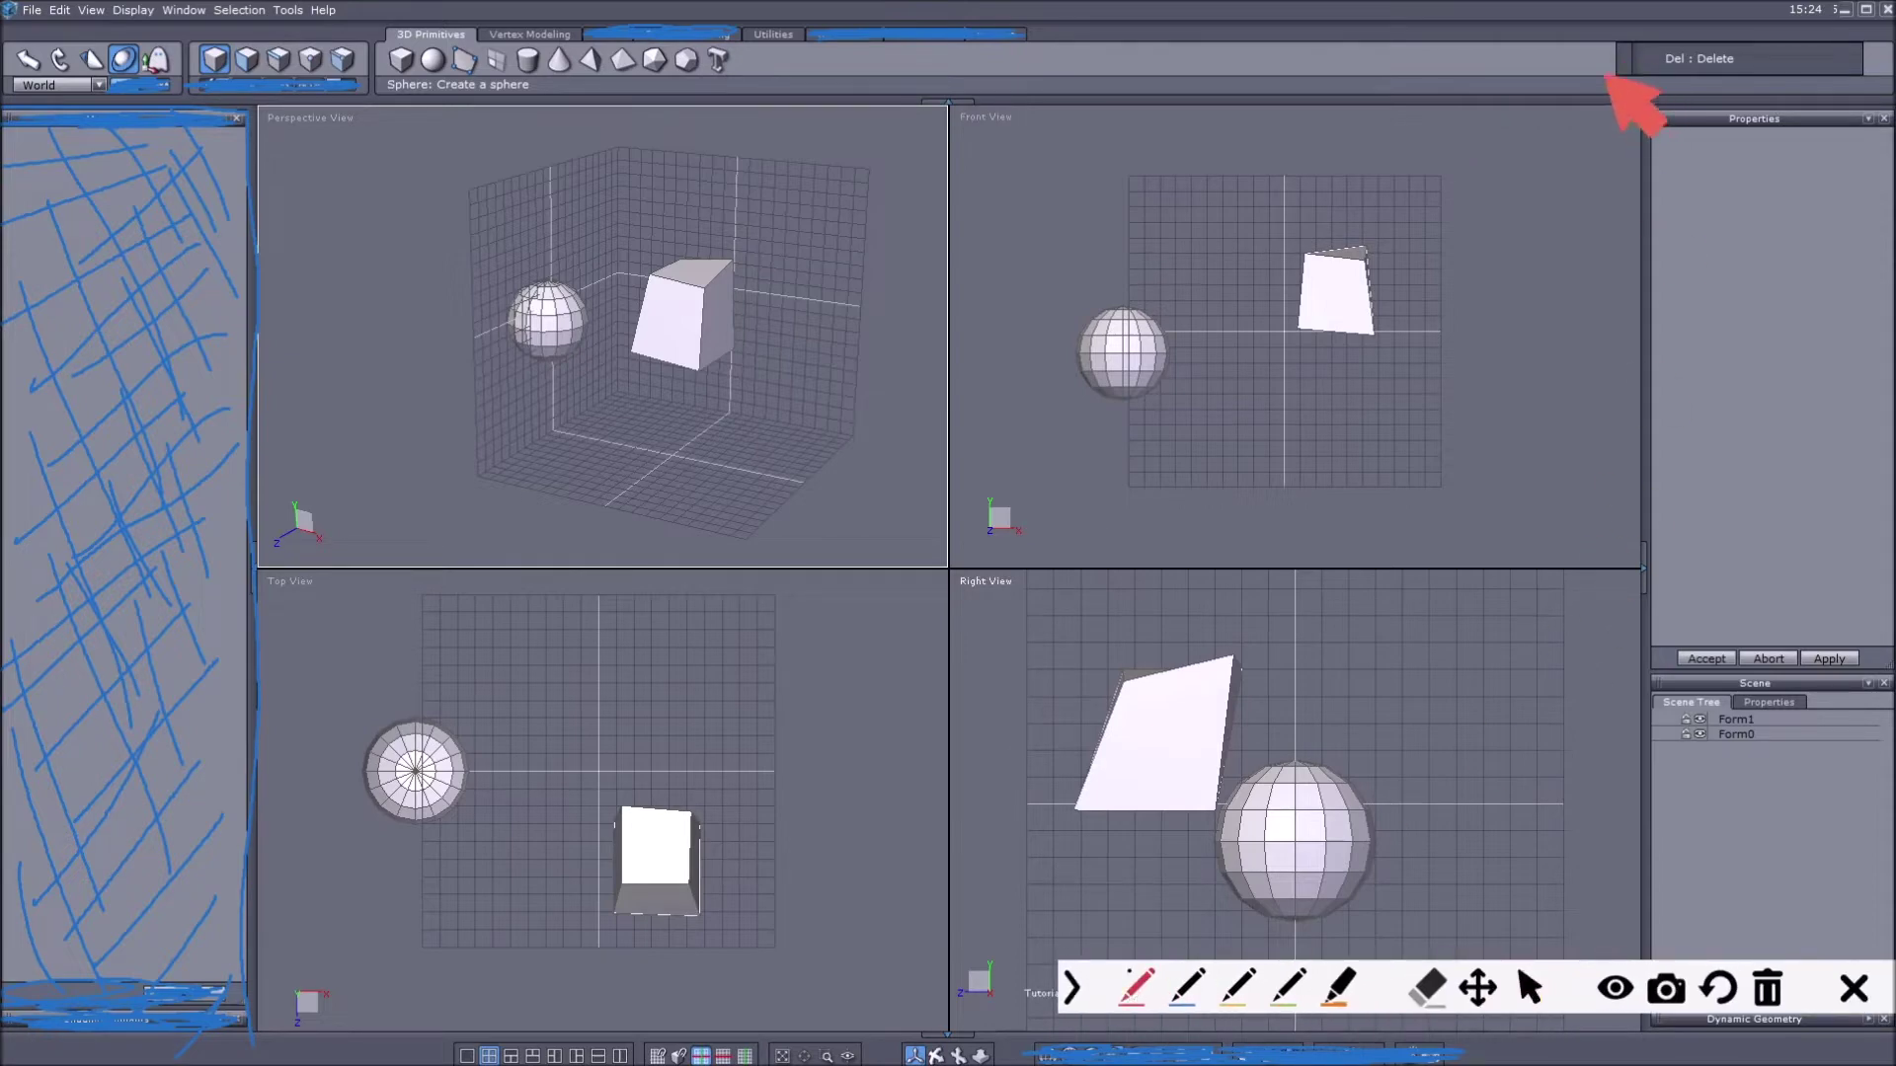
{"action": "mouse_move", "coordinate": [1601, 79]}
{"action": "left_mouse_down"}
{"action": "mouse_move", "coordinate": [1872, 84]}
{"action": "mouse_move", "coordinate": [1873, 38]}
{"action": "mouse_move", "coordinate": [1606, 38]}
{"action": "left_mouse_up"}
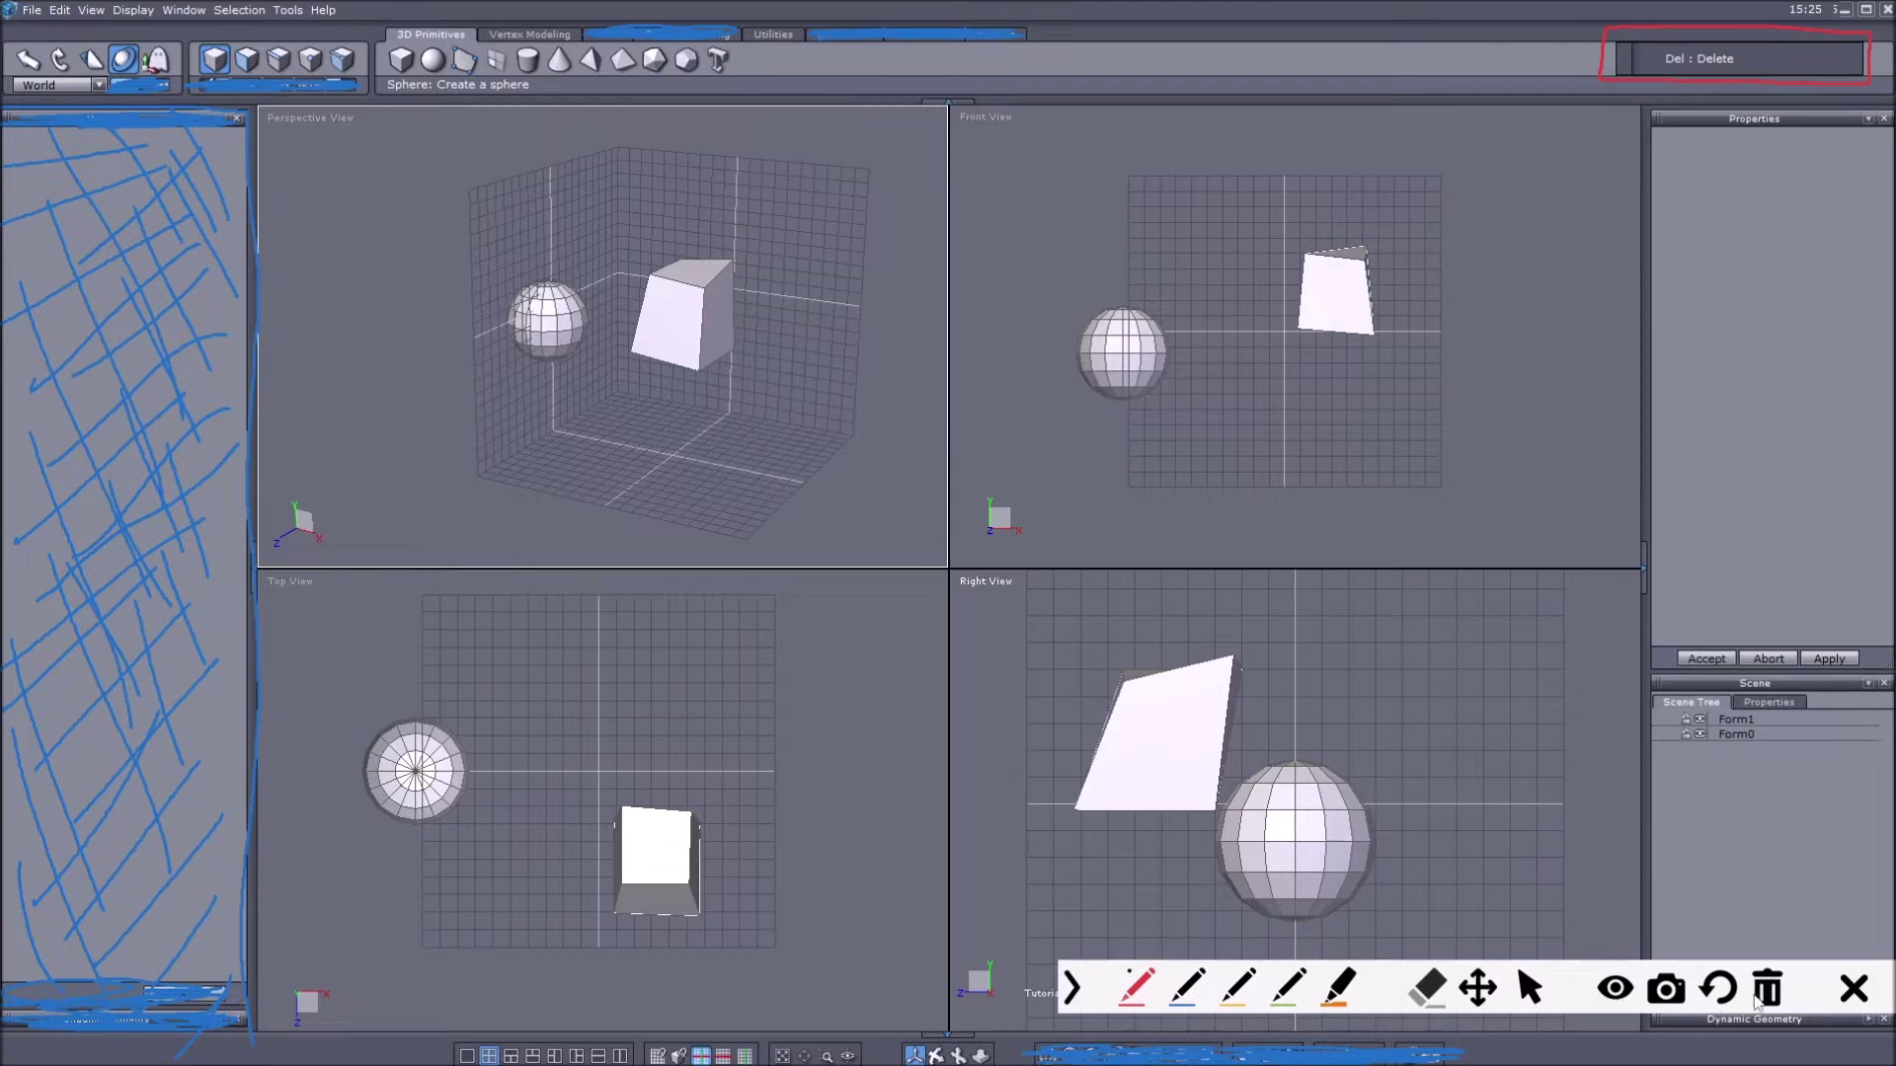
{"action": "left_click", "coordinate": [1721, 997]}
{"action": "left_click", "coordinate": [1072, 986]}
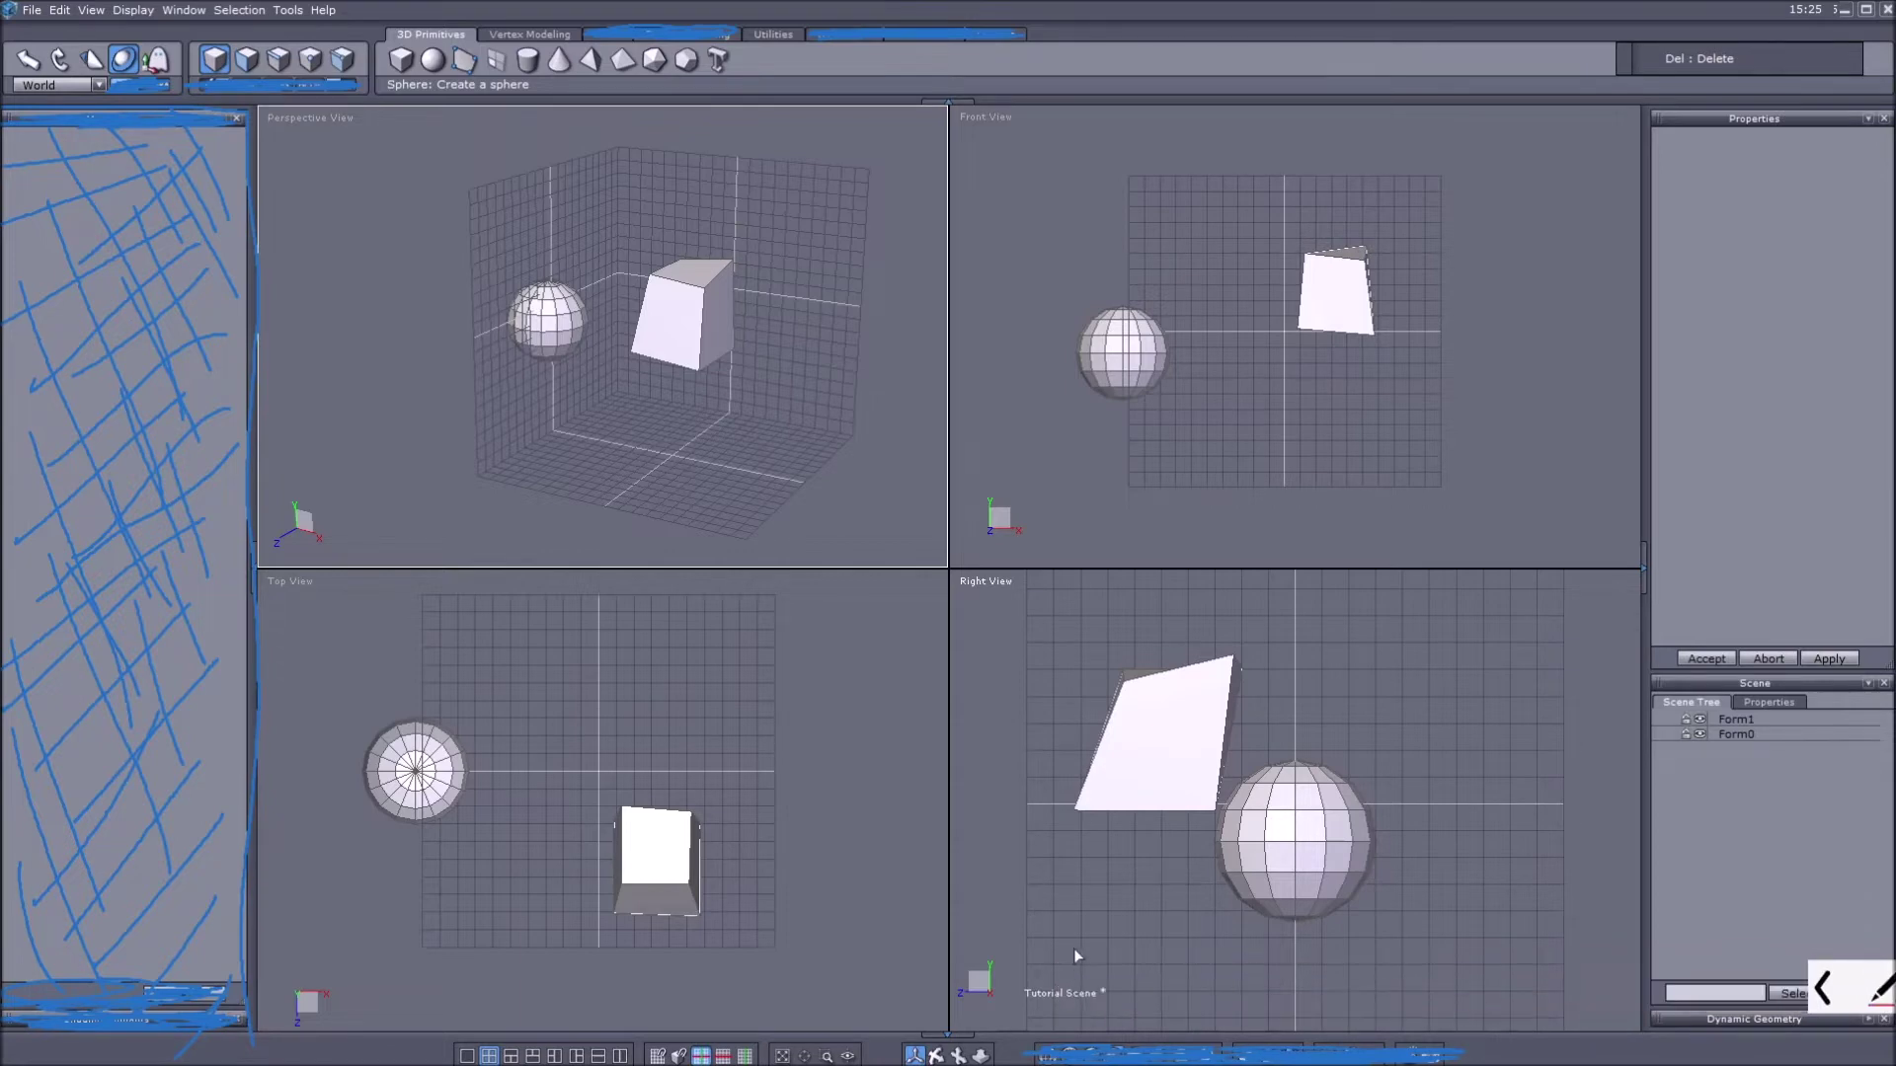
Alternate the selection between Form1 and Form0 in the scene tree, ending with Form0 selected
{"action": "left_click", "coordinate": [694, 298]}
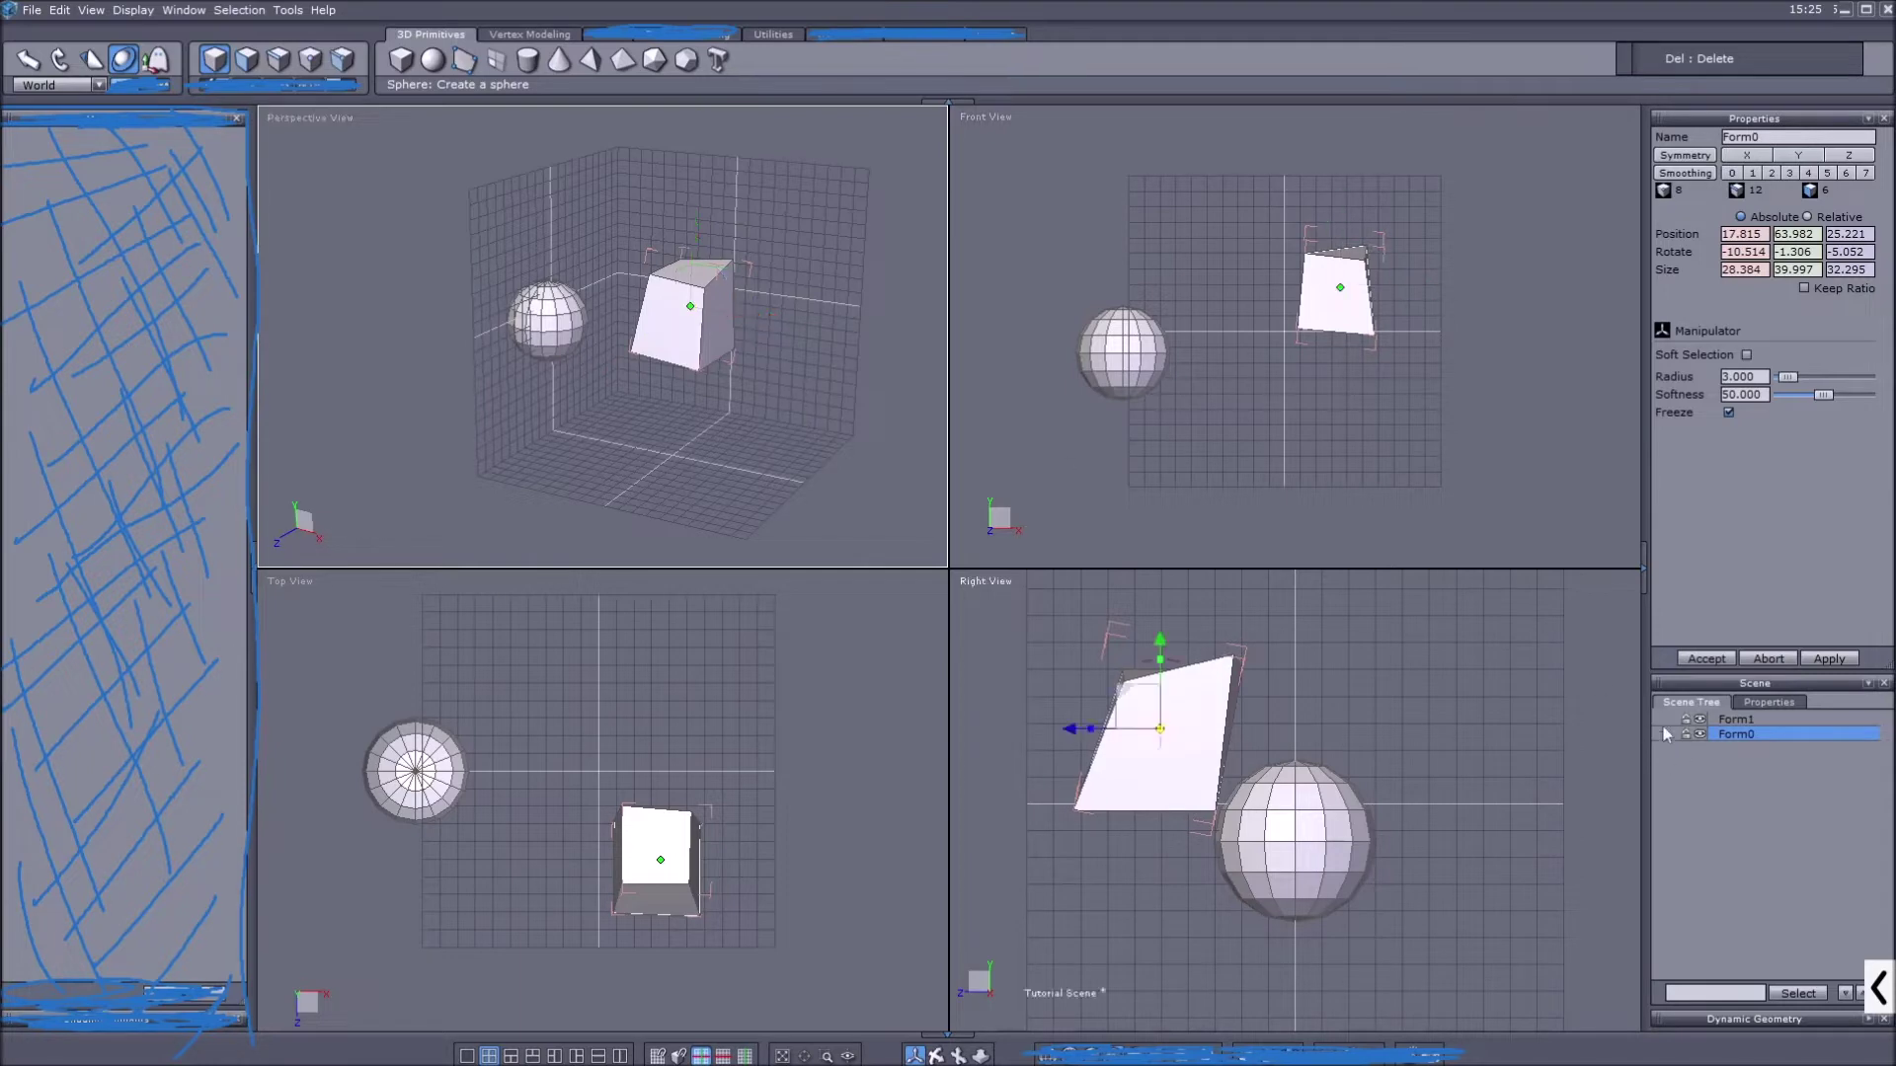
{"action": "left_click", "coordinate": [1740, 720]}
{"action": "left_click", "coordinate": [1742, 735]}
{"action": "left_click", "coordinate": [1737, 721]}
{"action": "left_click", "coordinate": [1738, 733]}
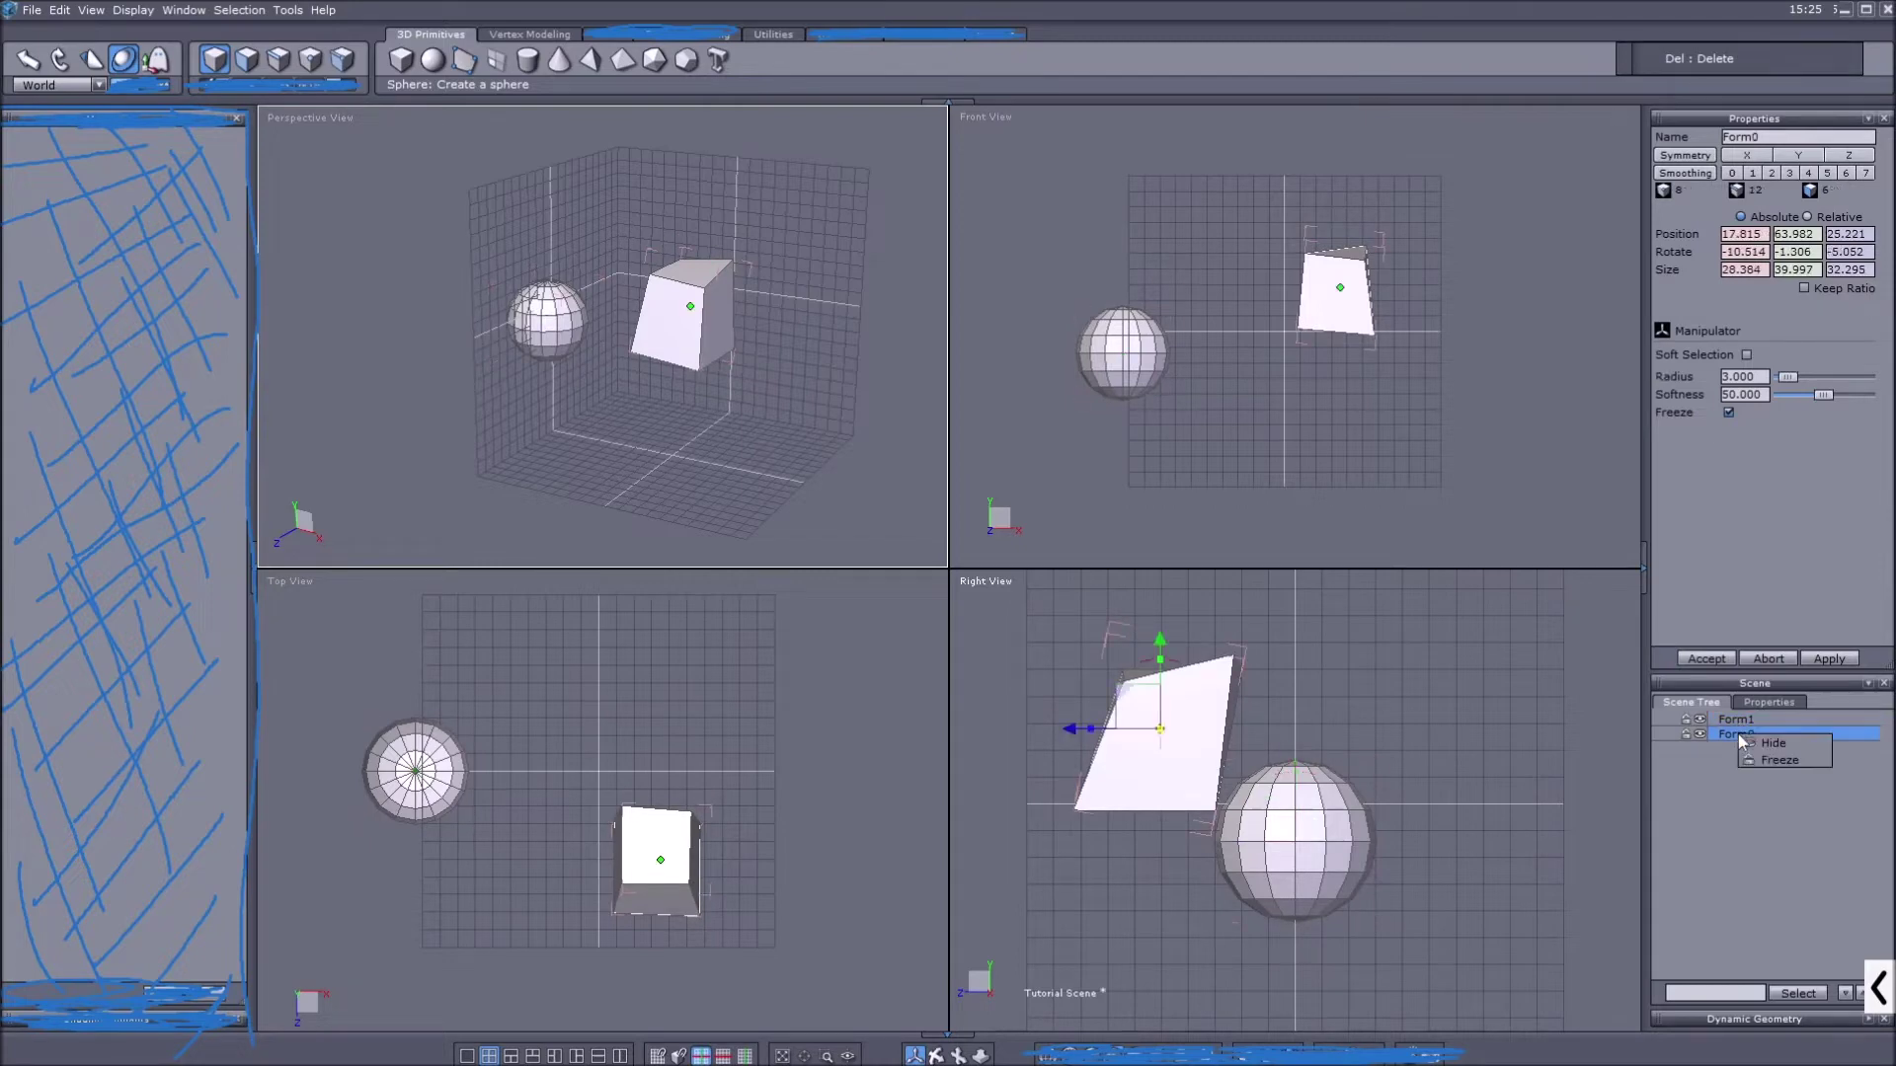
Examine the Hide and Freeze options available for Form0 without applying either one
{"action": "right_click", "coordinate": [1728, 745]}
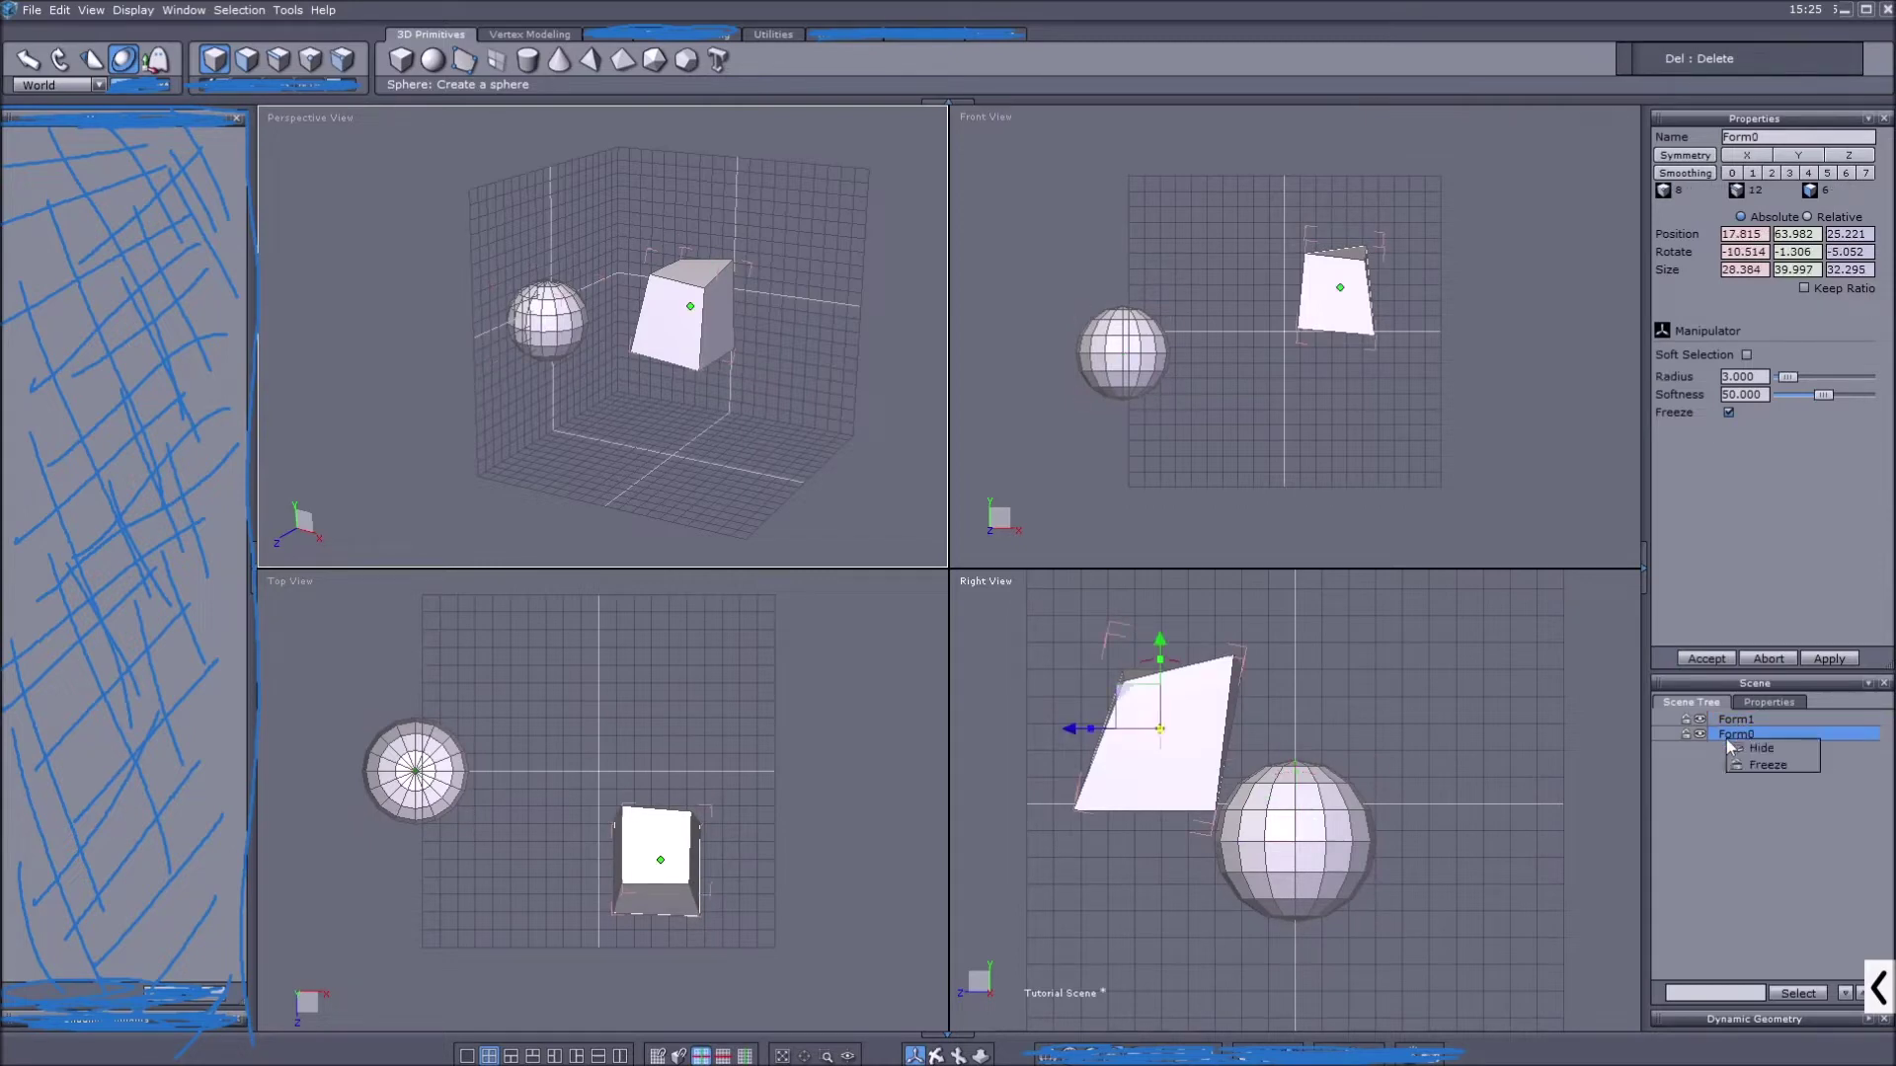
{"action": "left_click", "coordinate": [1703, 745]}
{"action": "right_click", "coordinate": [1722, 733]}
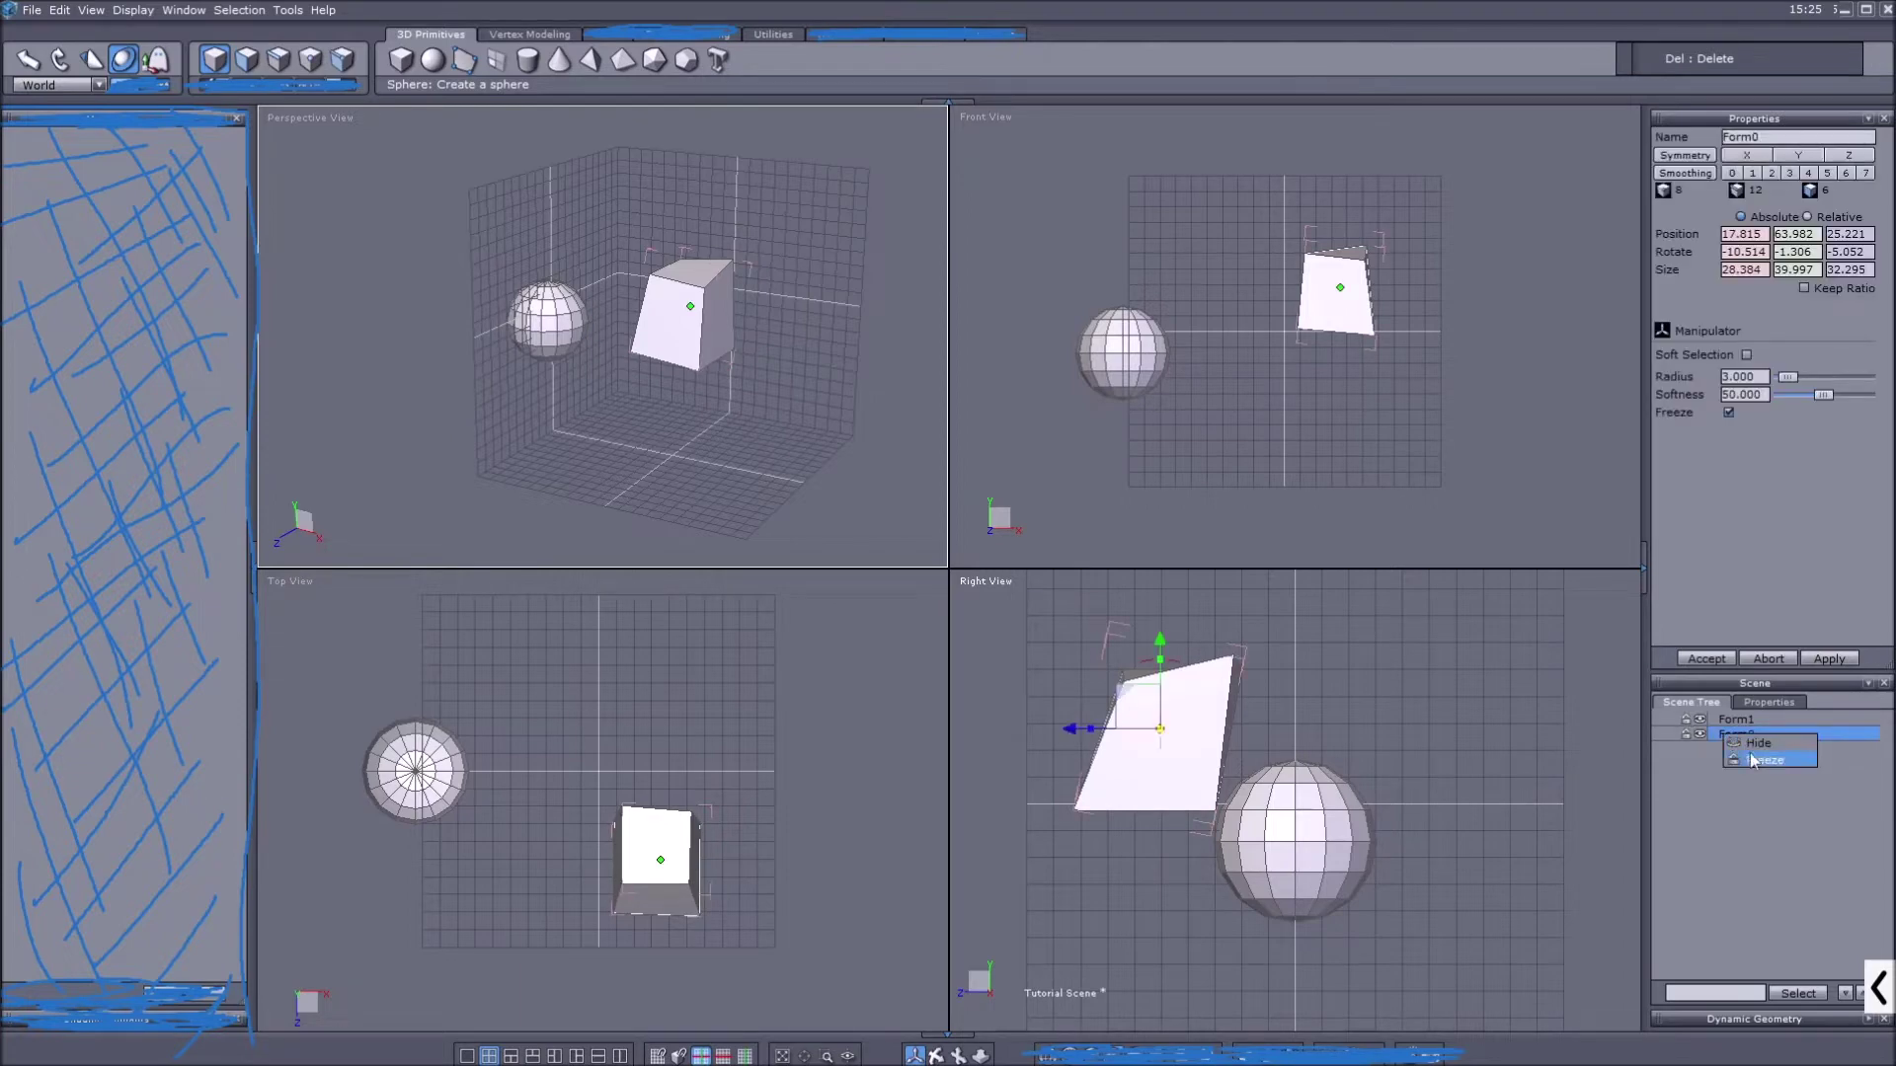
{"action": "left_click", "coordinate": [1715, 745]}
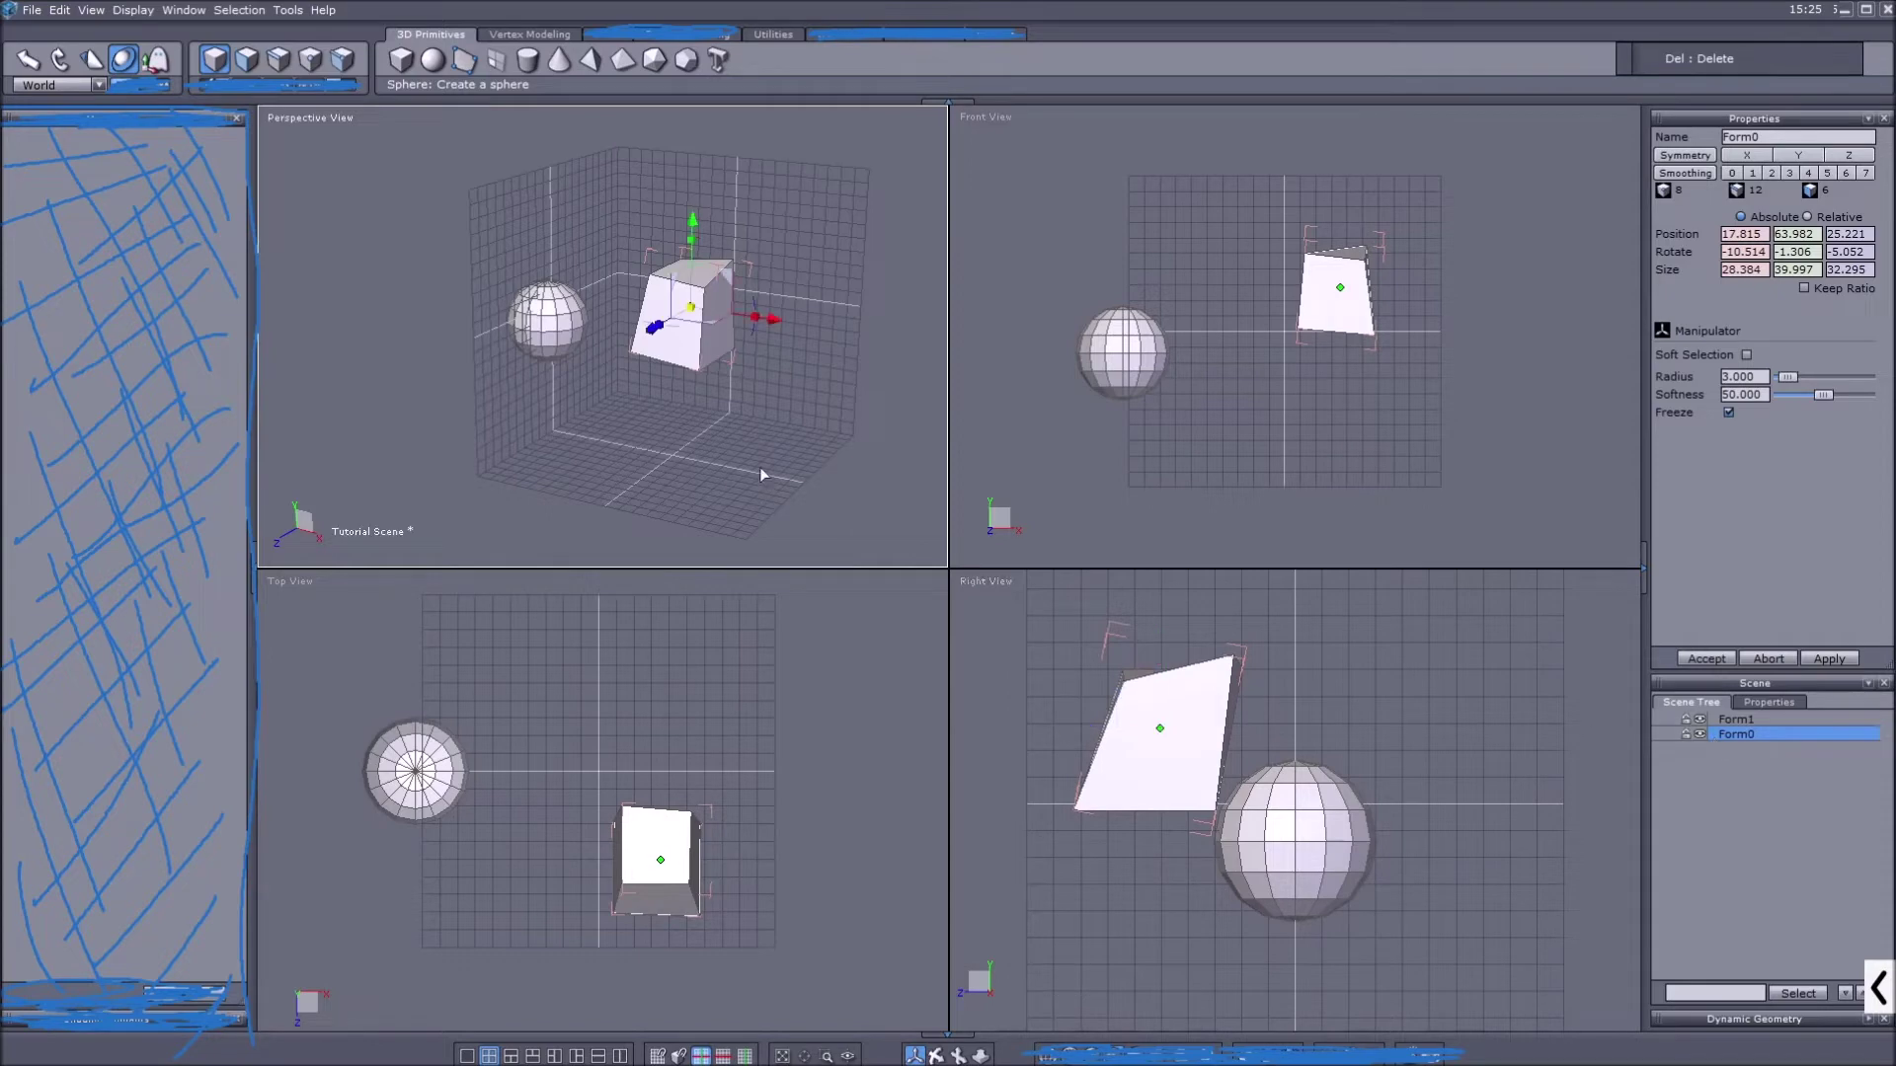
Delete Form0 and start a new empty scene
{"action": "key", "text": "Delete"}
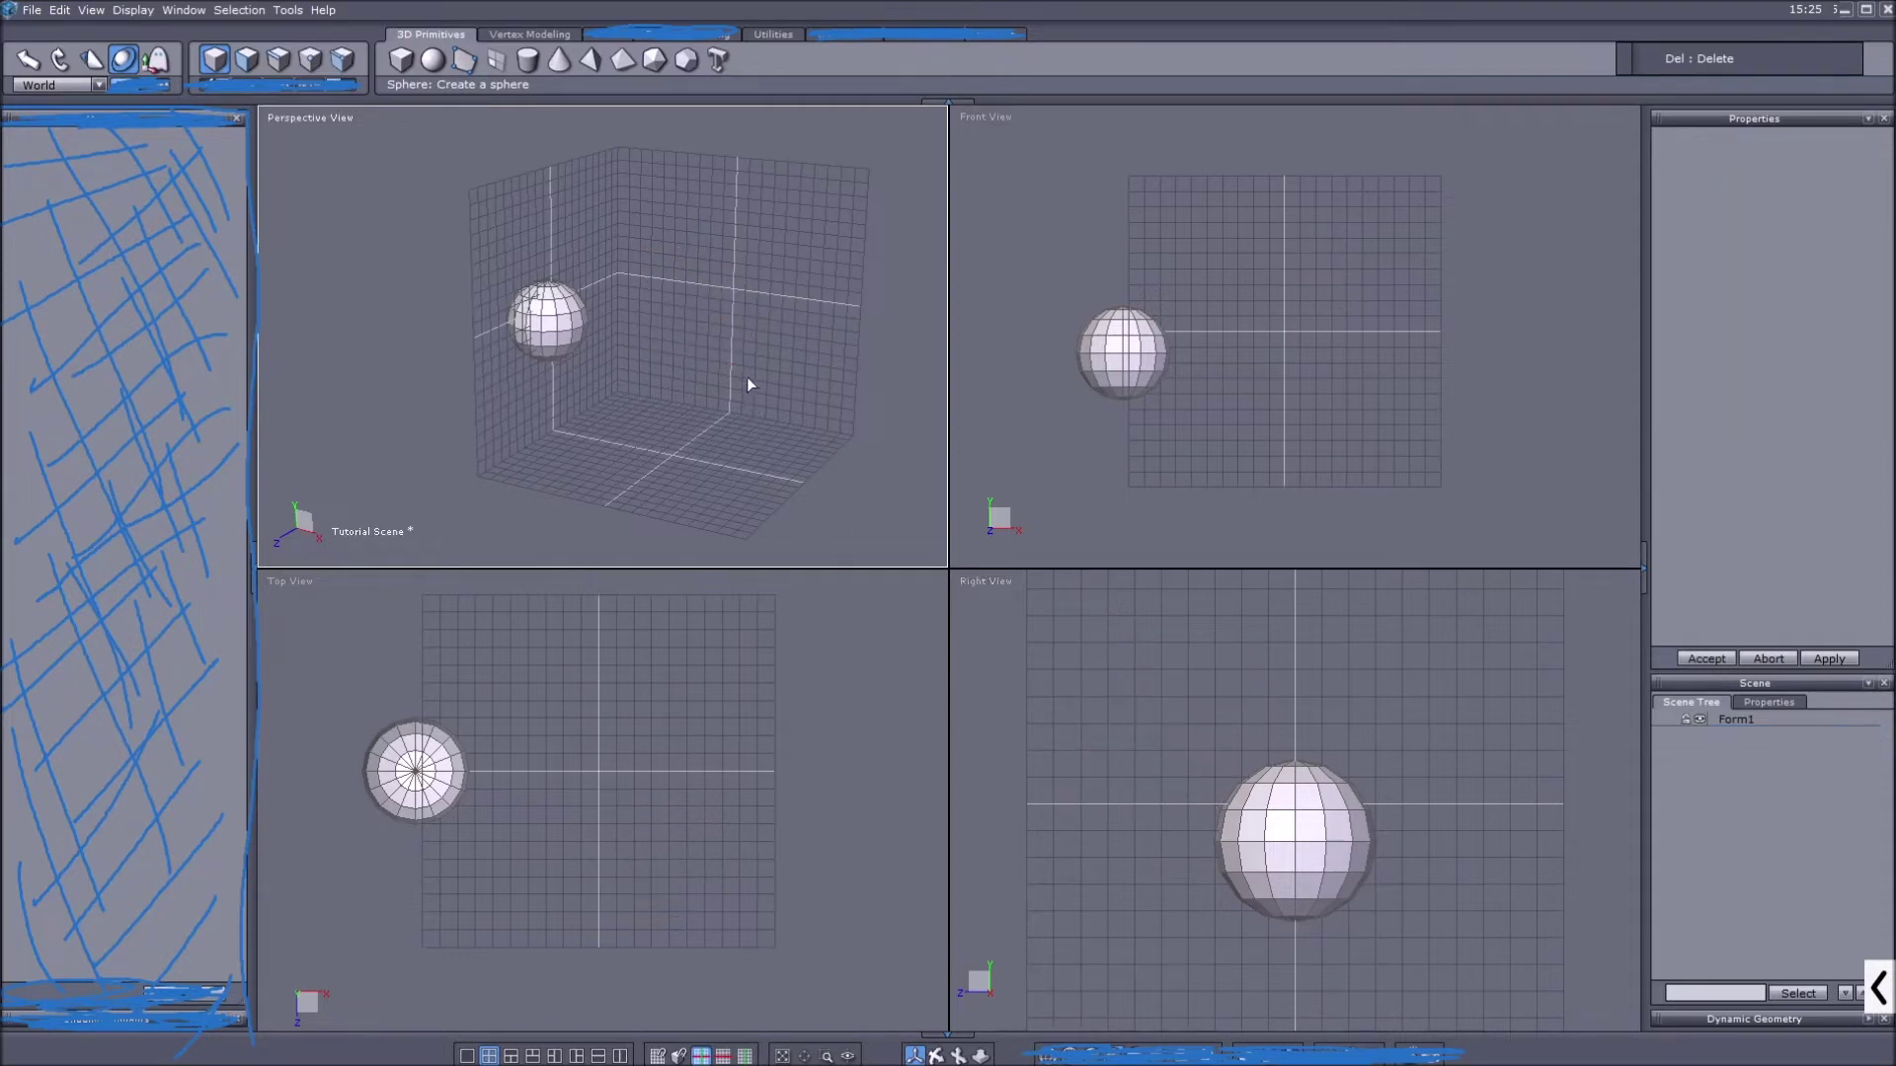
{"action": "left_click", "coordinate": [577, 340]}
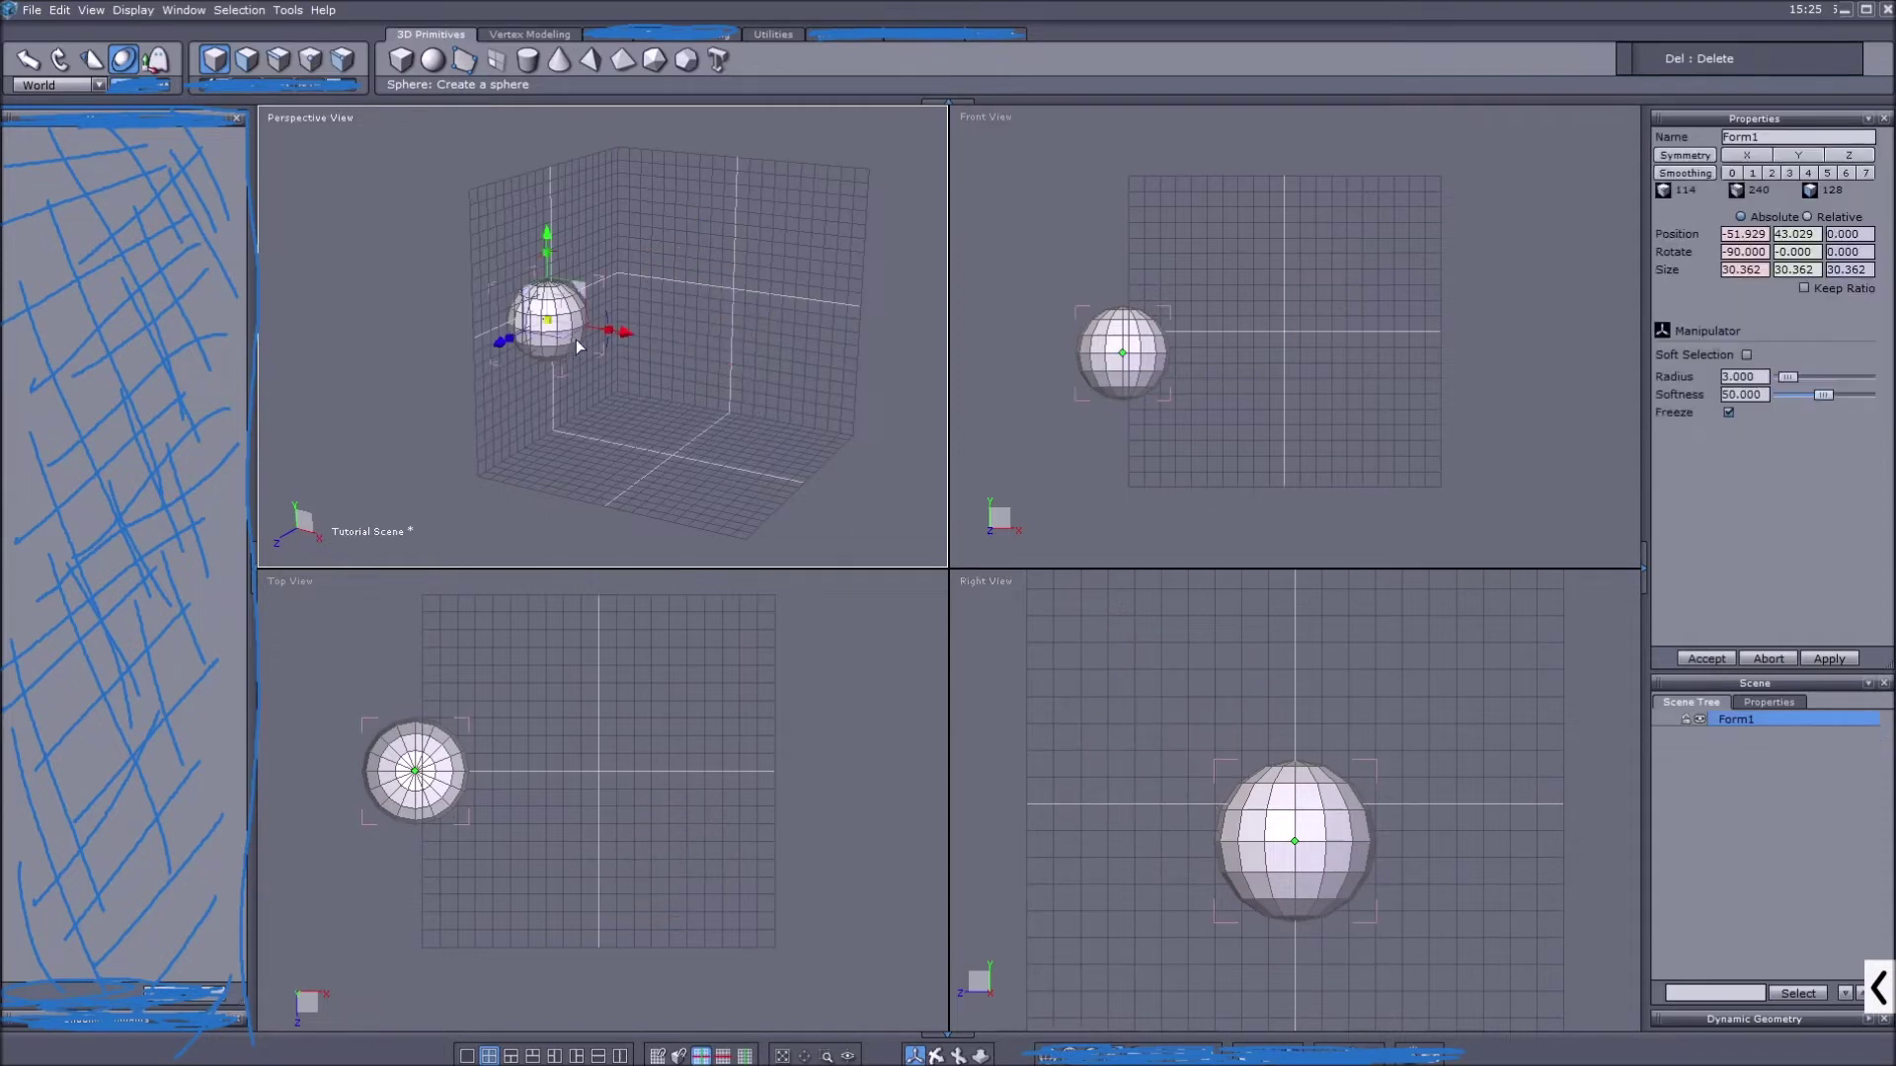
{"action": "key", "text": "ctrl+n"}
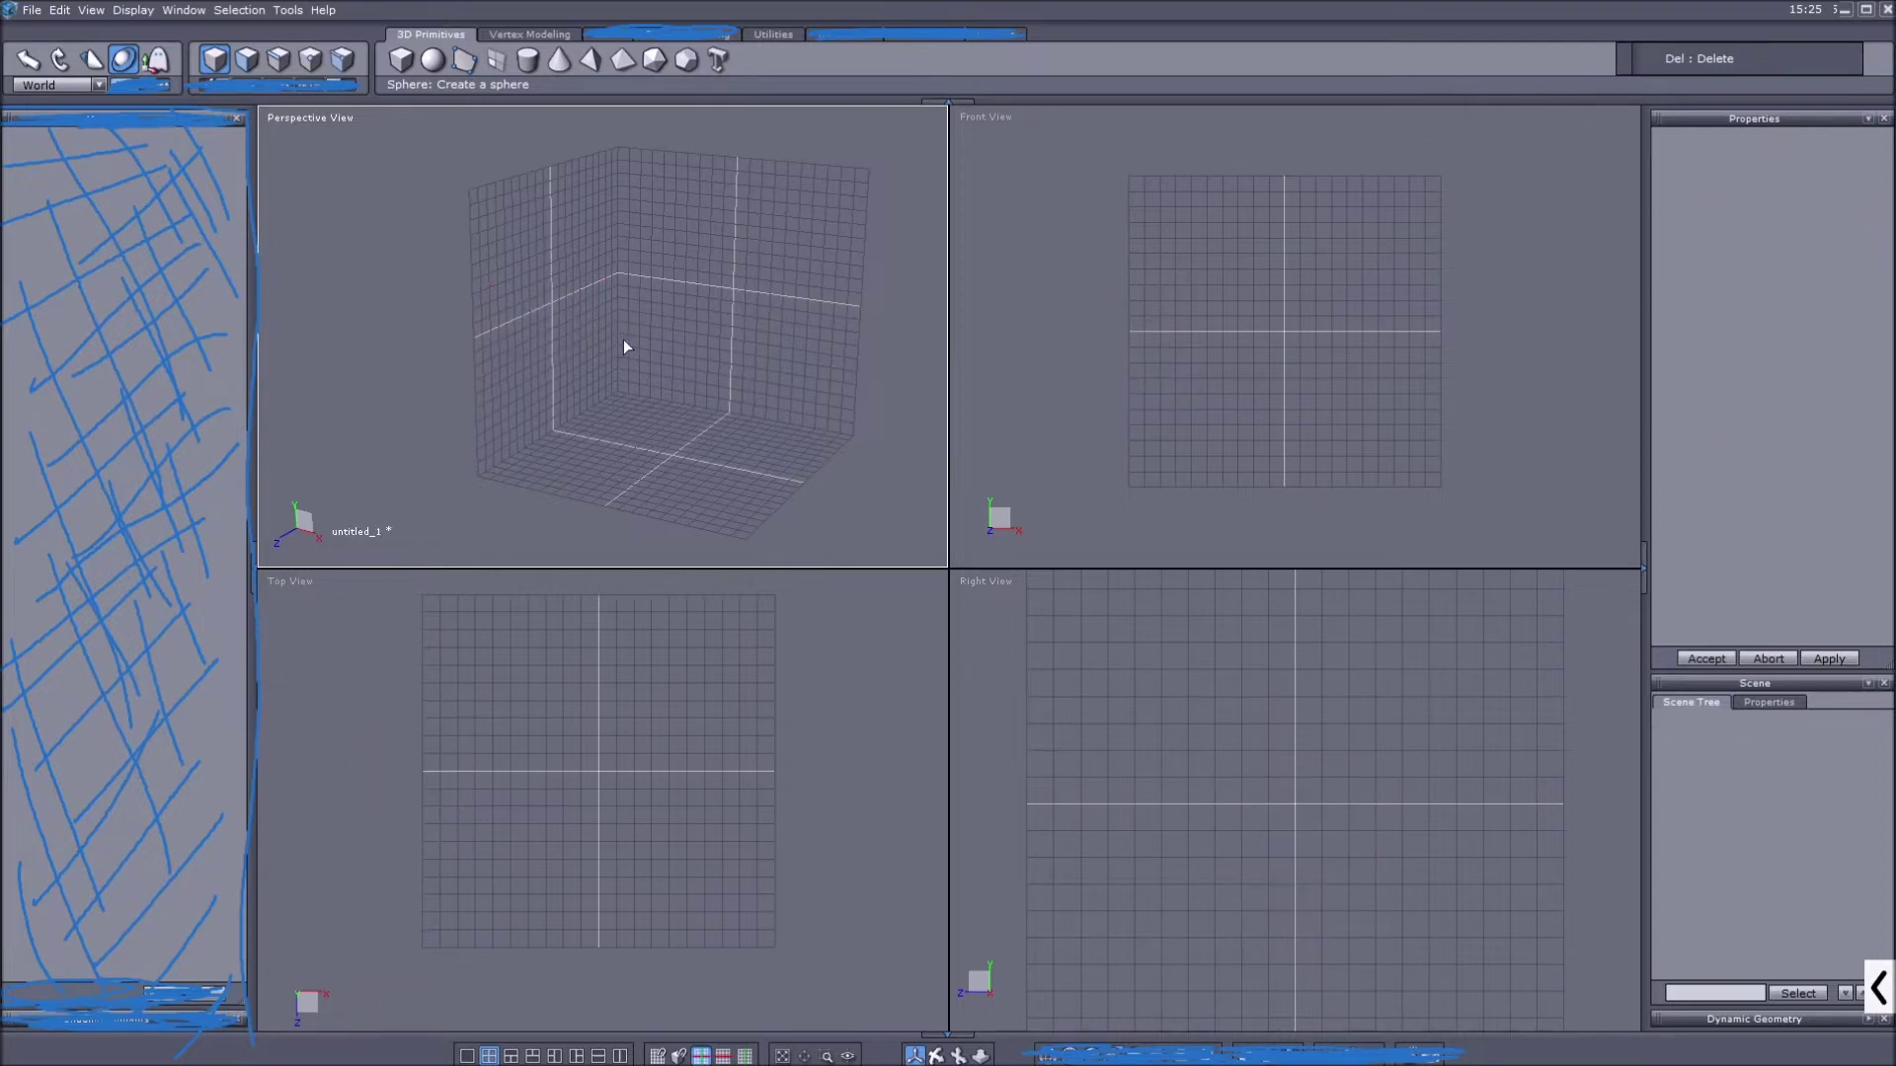
{"action": "middle_click_drag", "start_coordinate": [752, 327], "coordinate": [726, 328]}
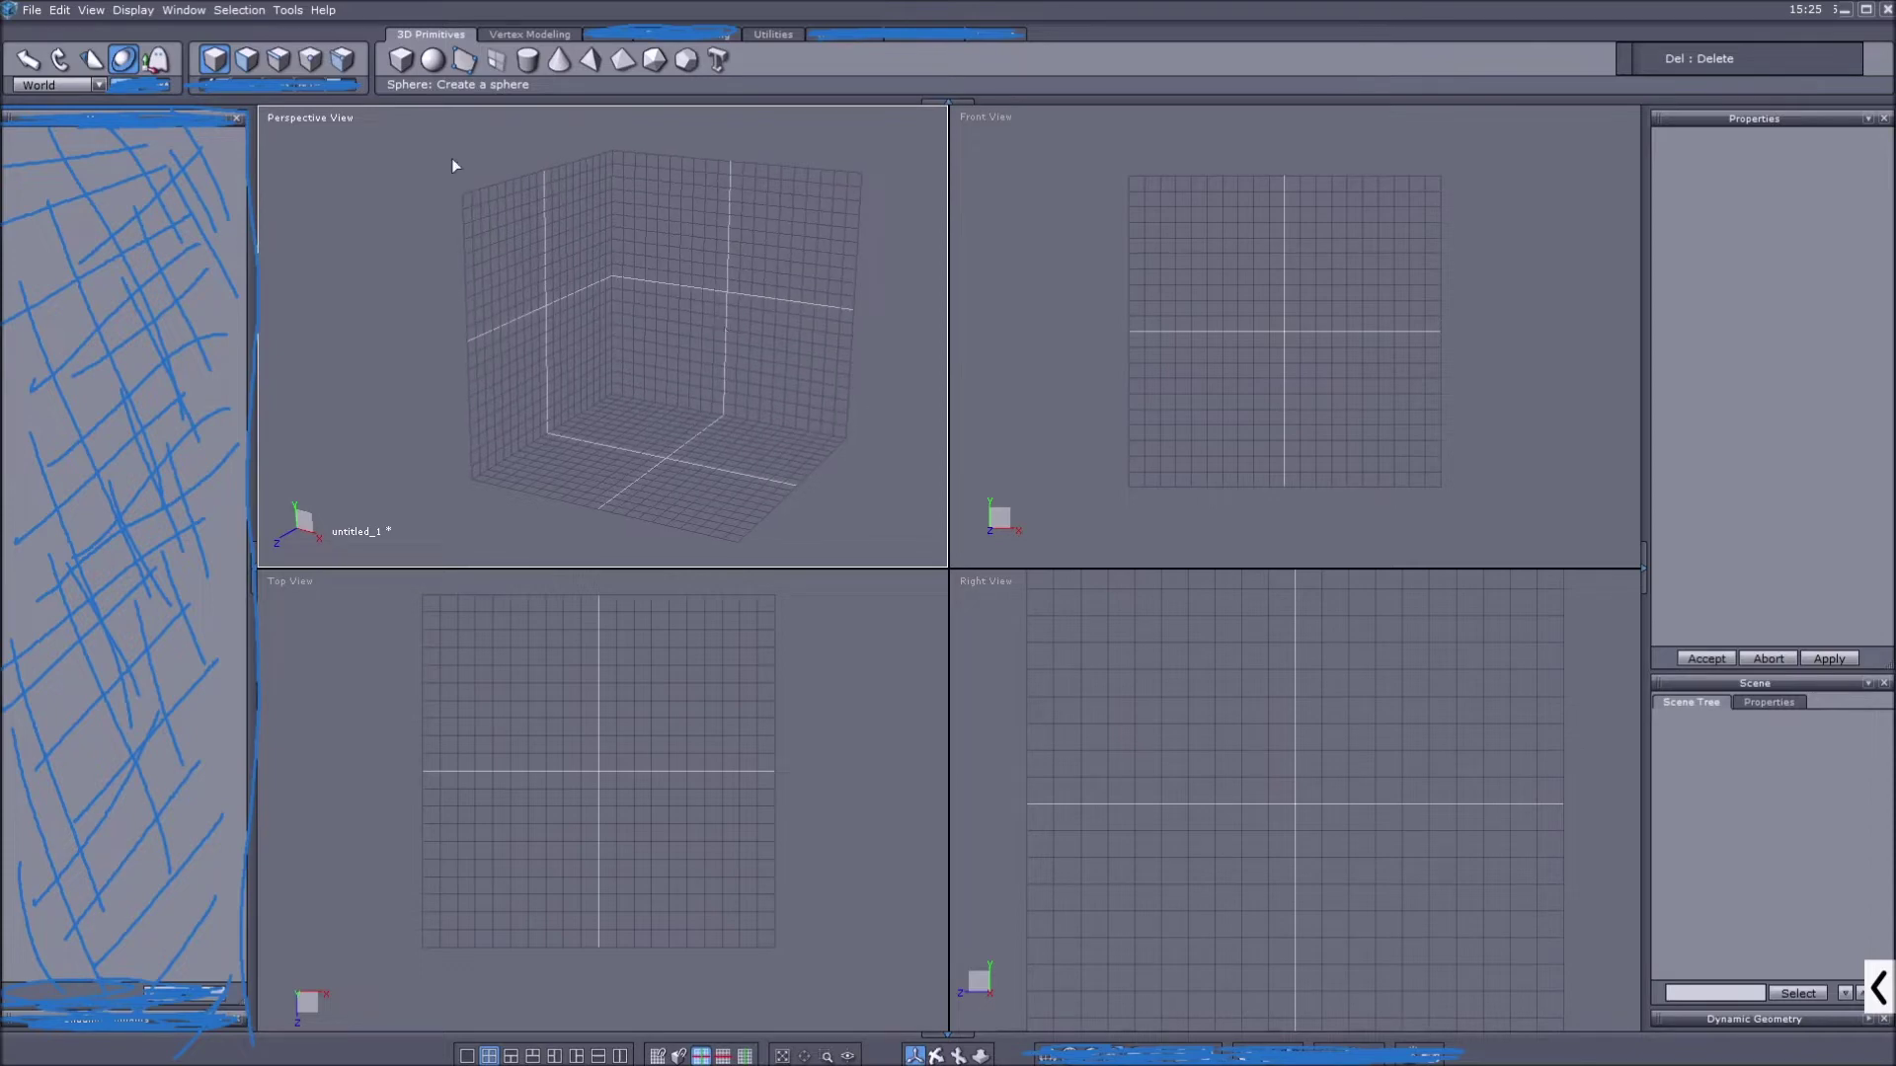
{"action": "left_click", "coordinate": [403, 67]}
{"action": "left_click", "coordinate": [551, 279]}
{"action": "left_click", "coordinate": [431, 61]}
{"action": "left_click", "coordinate": [632, 368]}
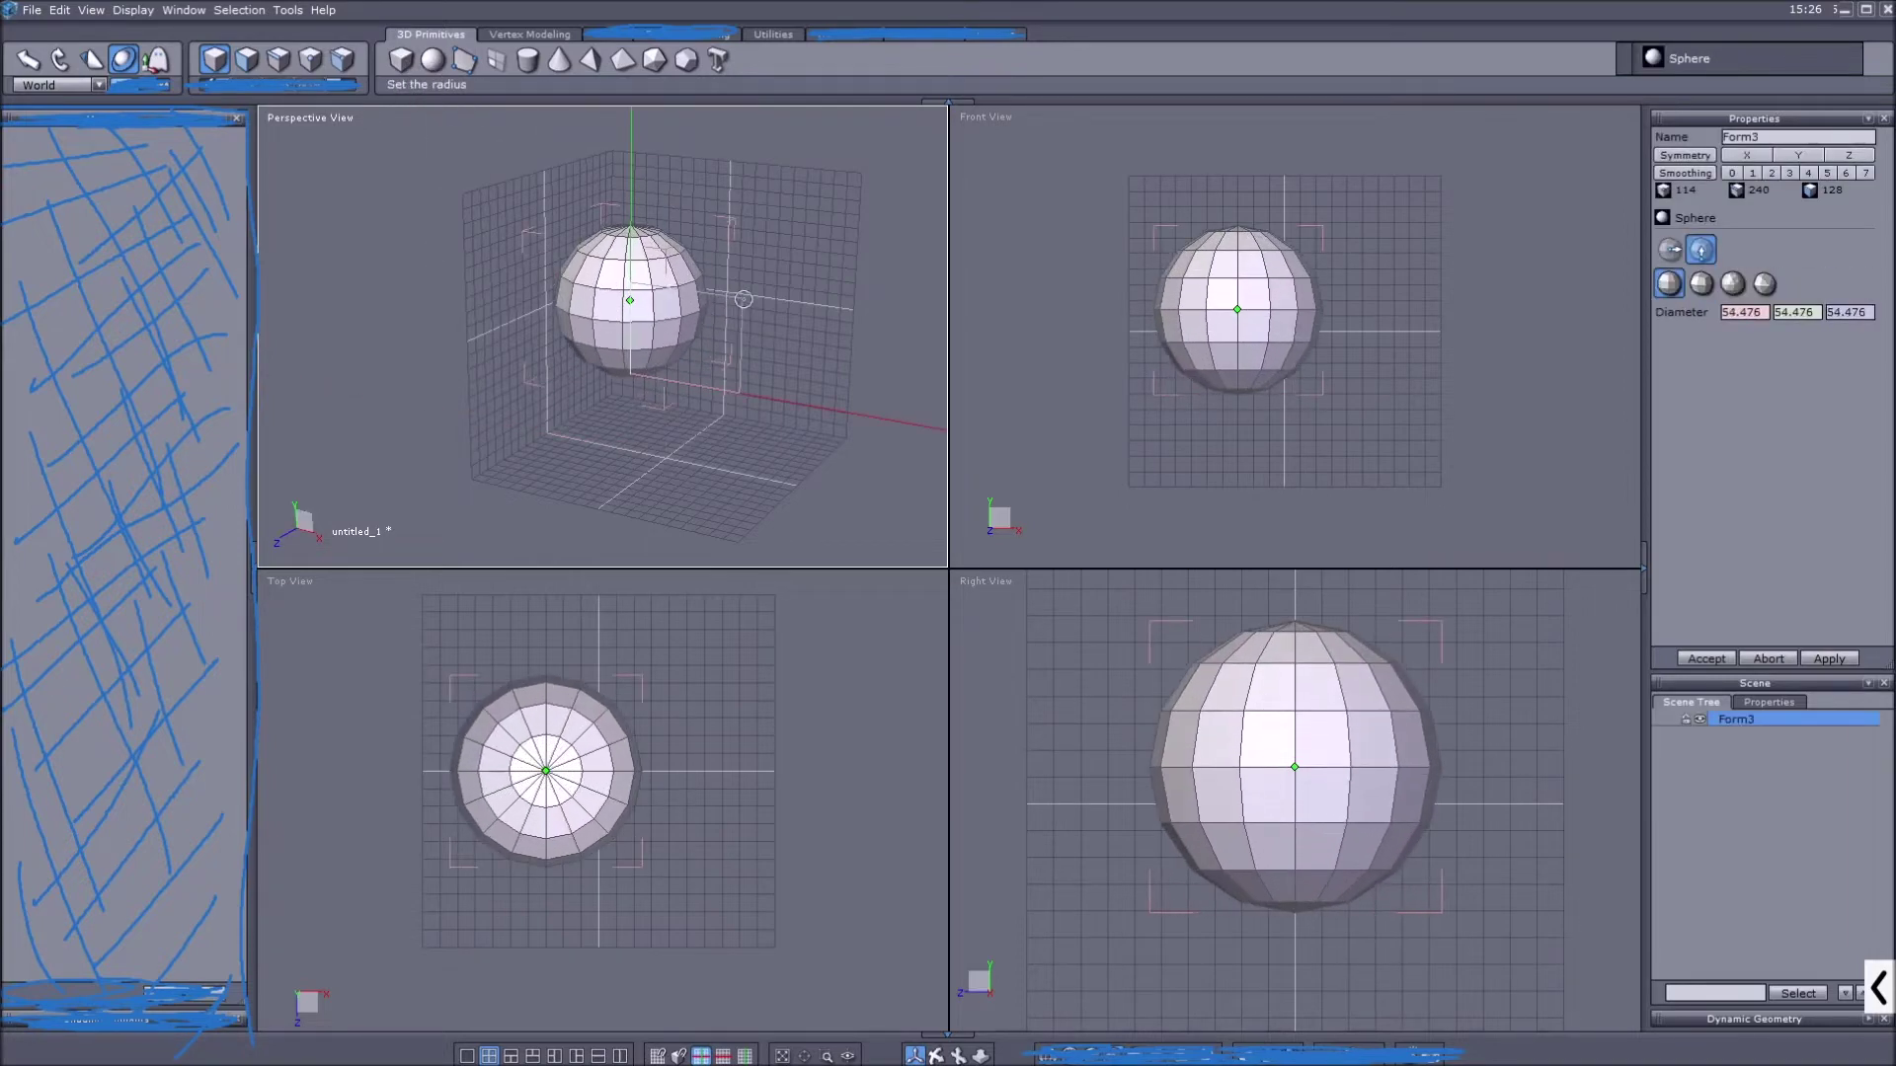
{"action": "key", "text": "Escape"}
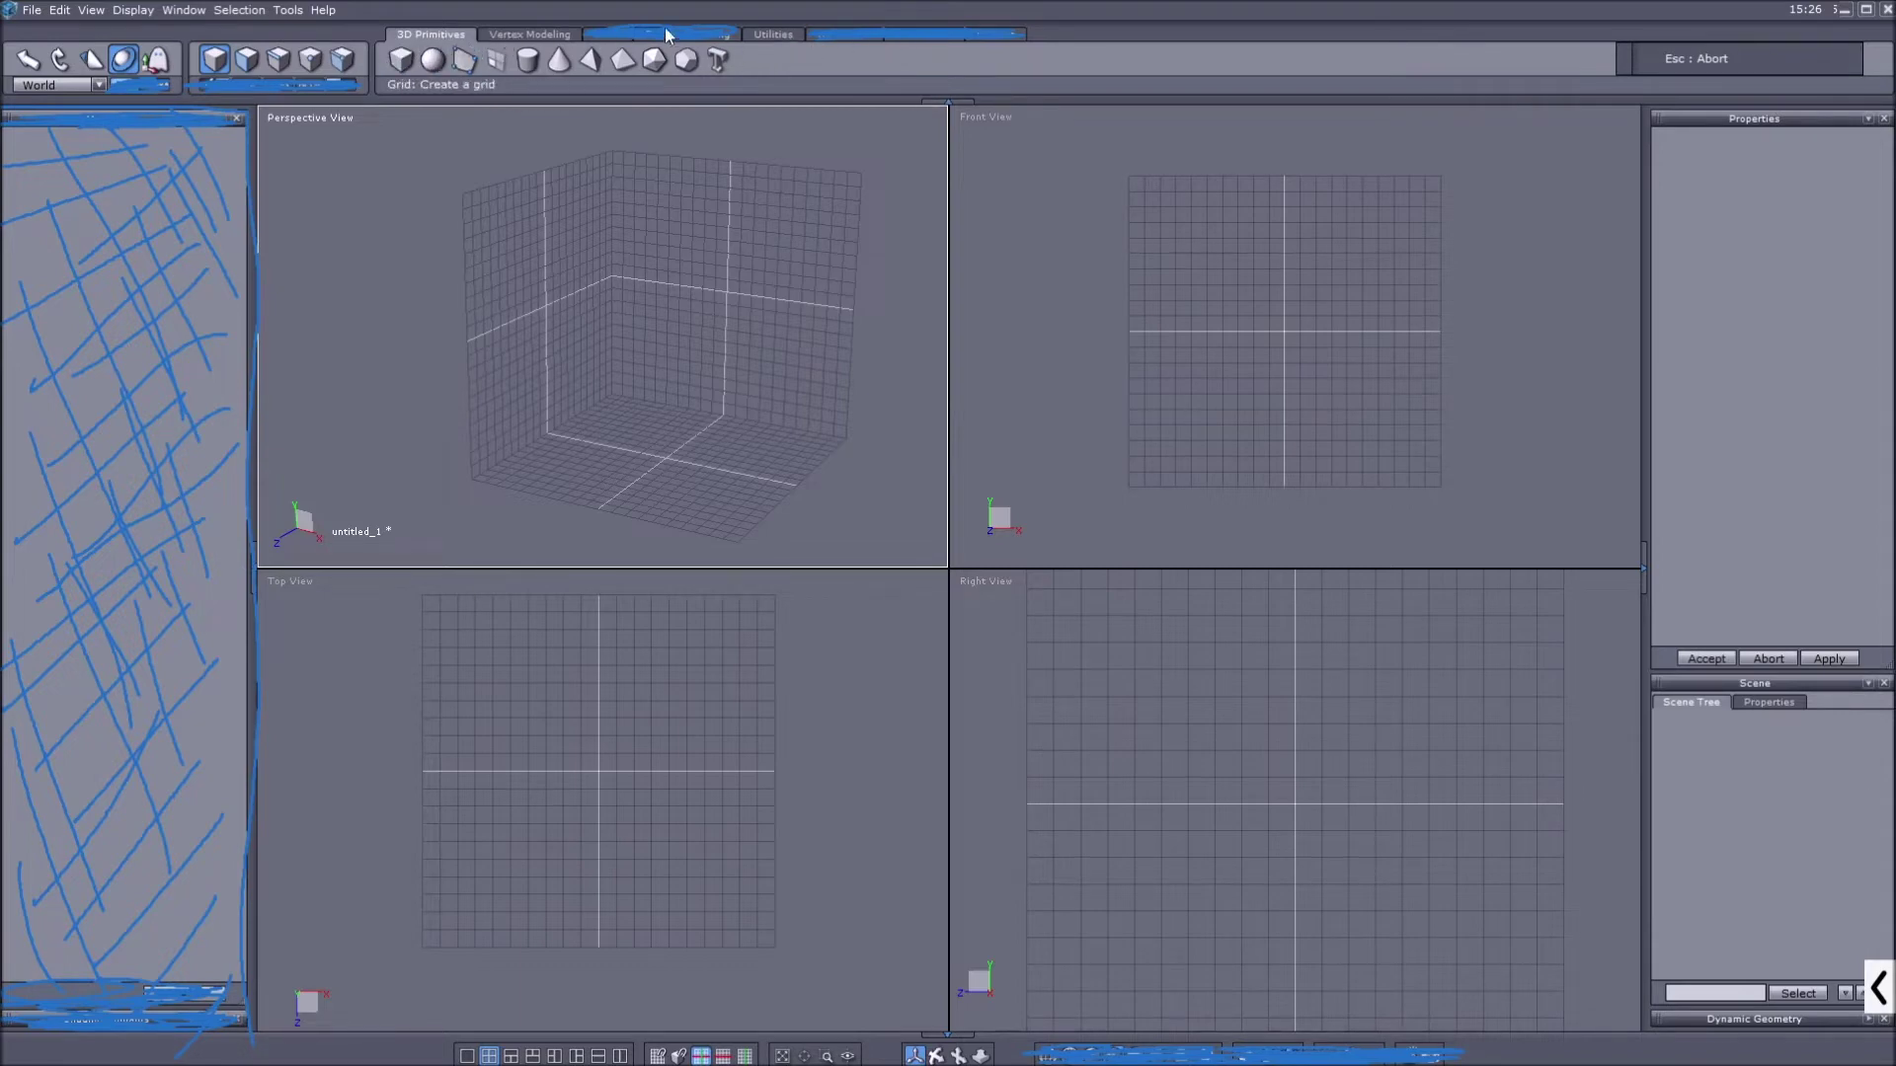
Create a cube from its centre near the middle of the perspective grid, about 62.5 units in size, using the radius method
{"action": "left_click", "coordinate": [400, 61]}
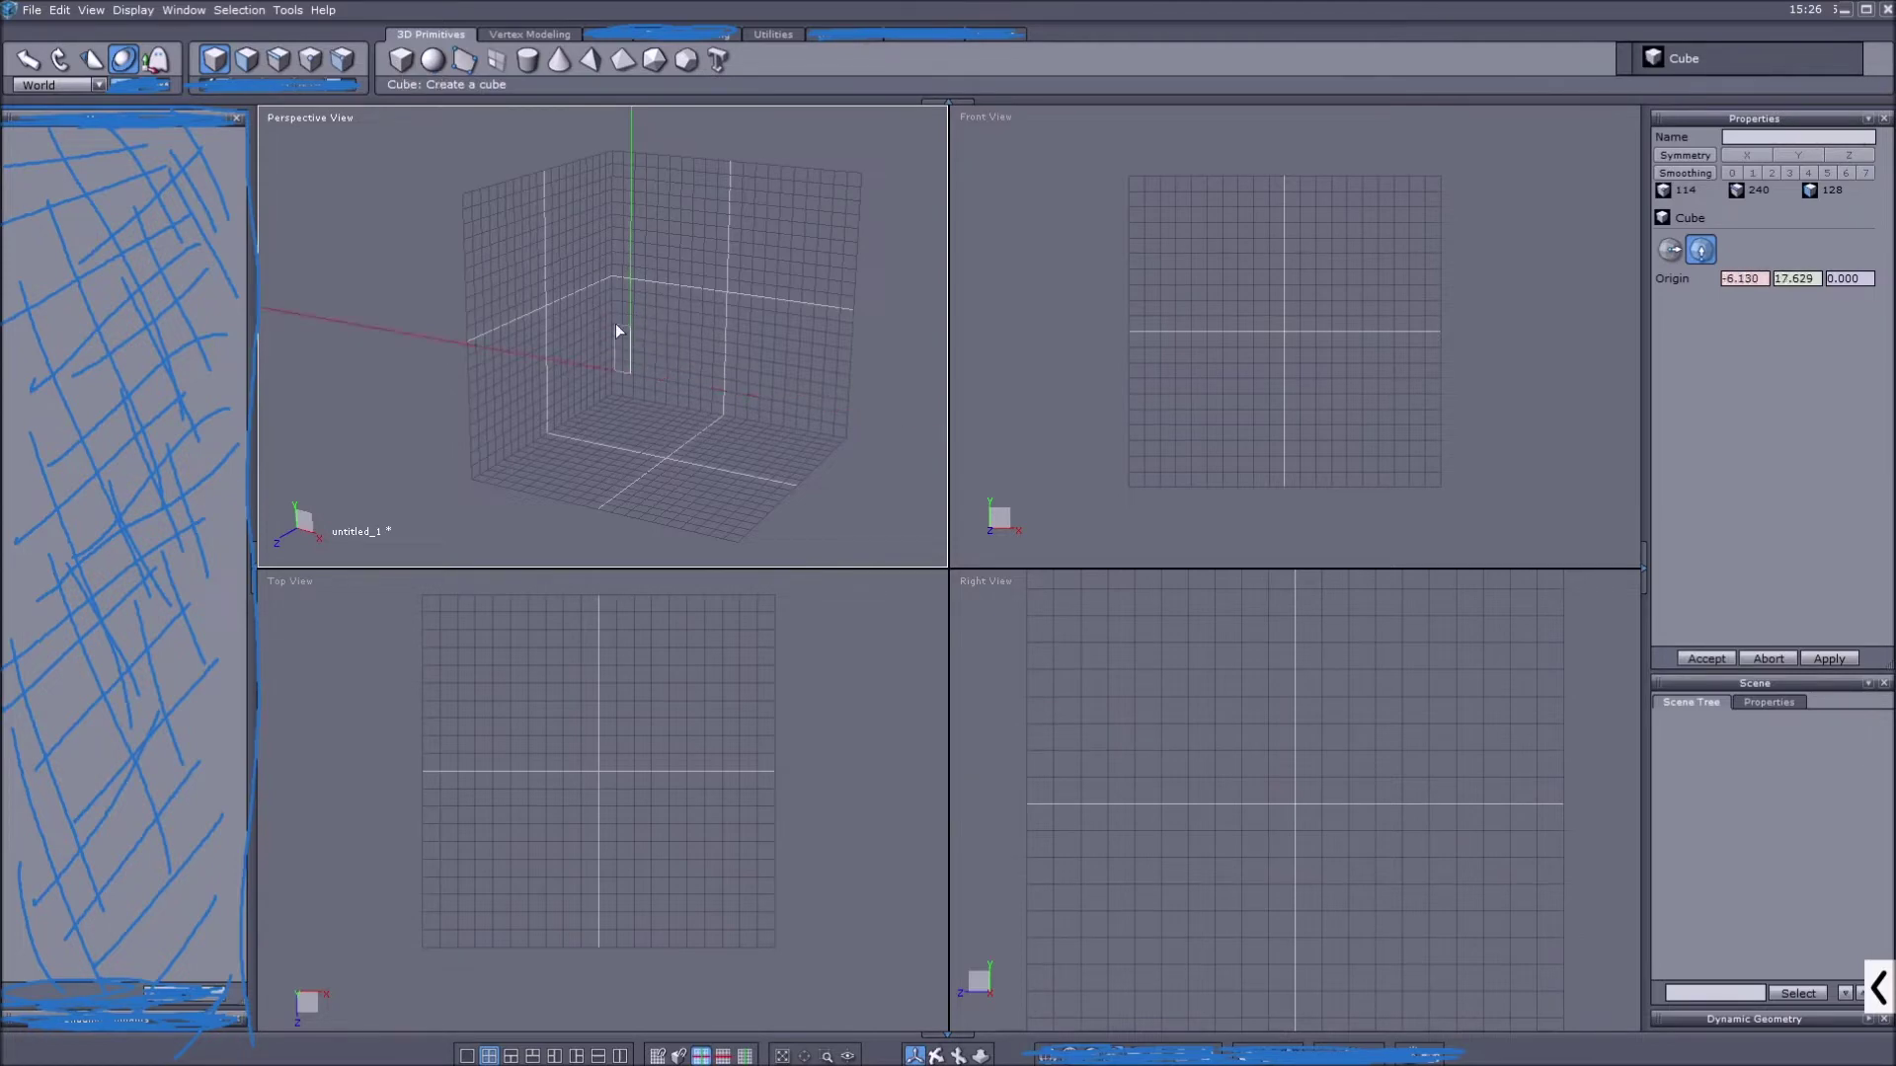
{"action": "left_click_drag", "start_coordinate": [632, 318], "coordinate": [659, 324]}
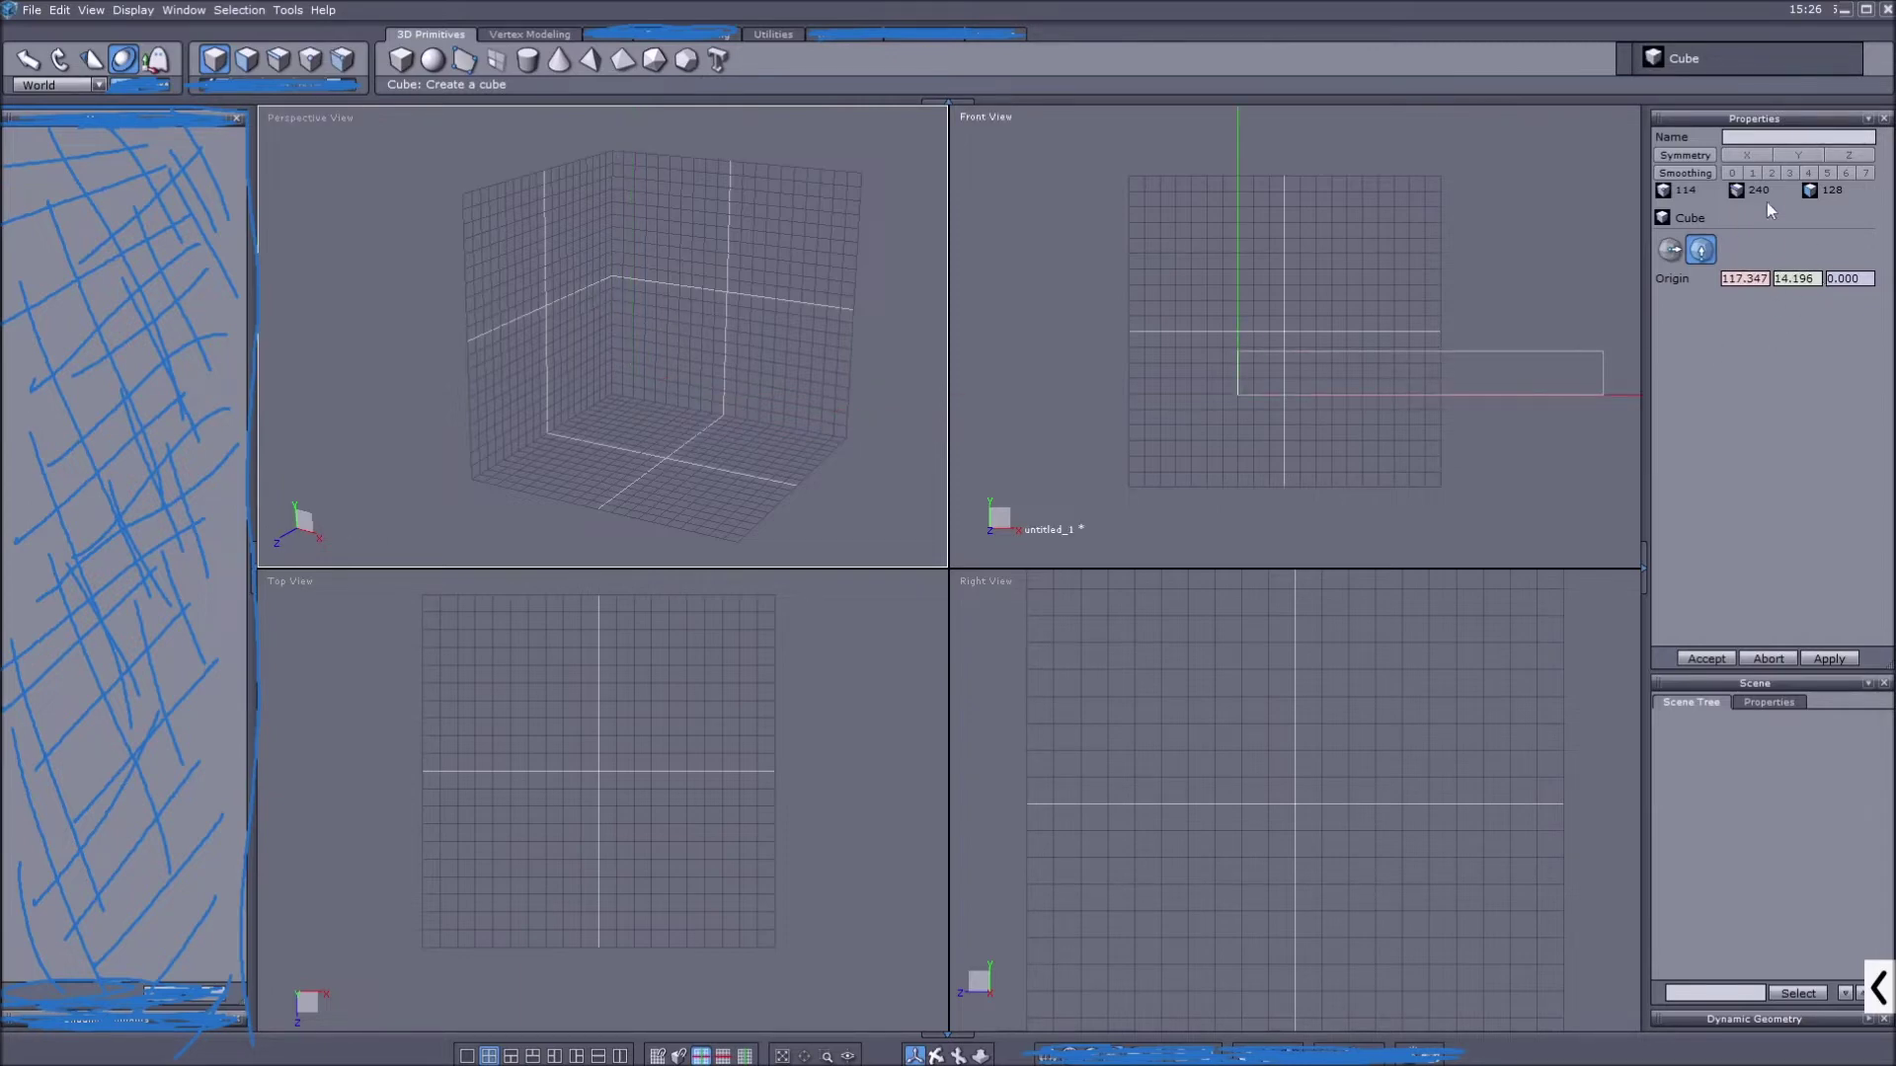
{"action": "left_click", "coordinate": [1670, 250]}
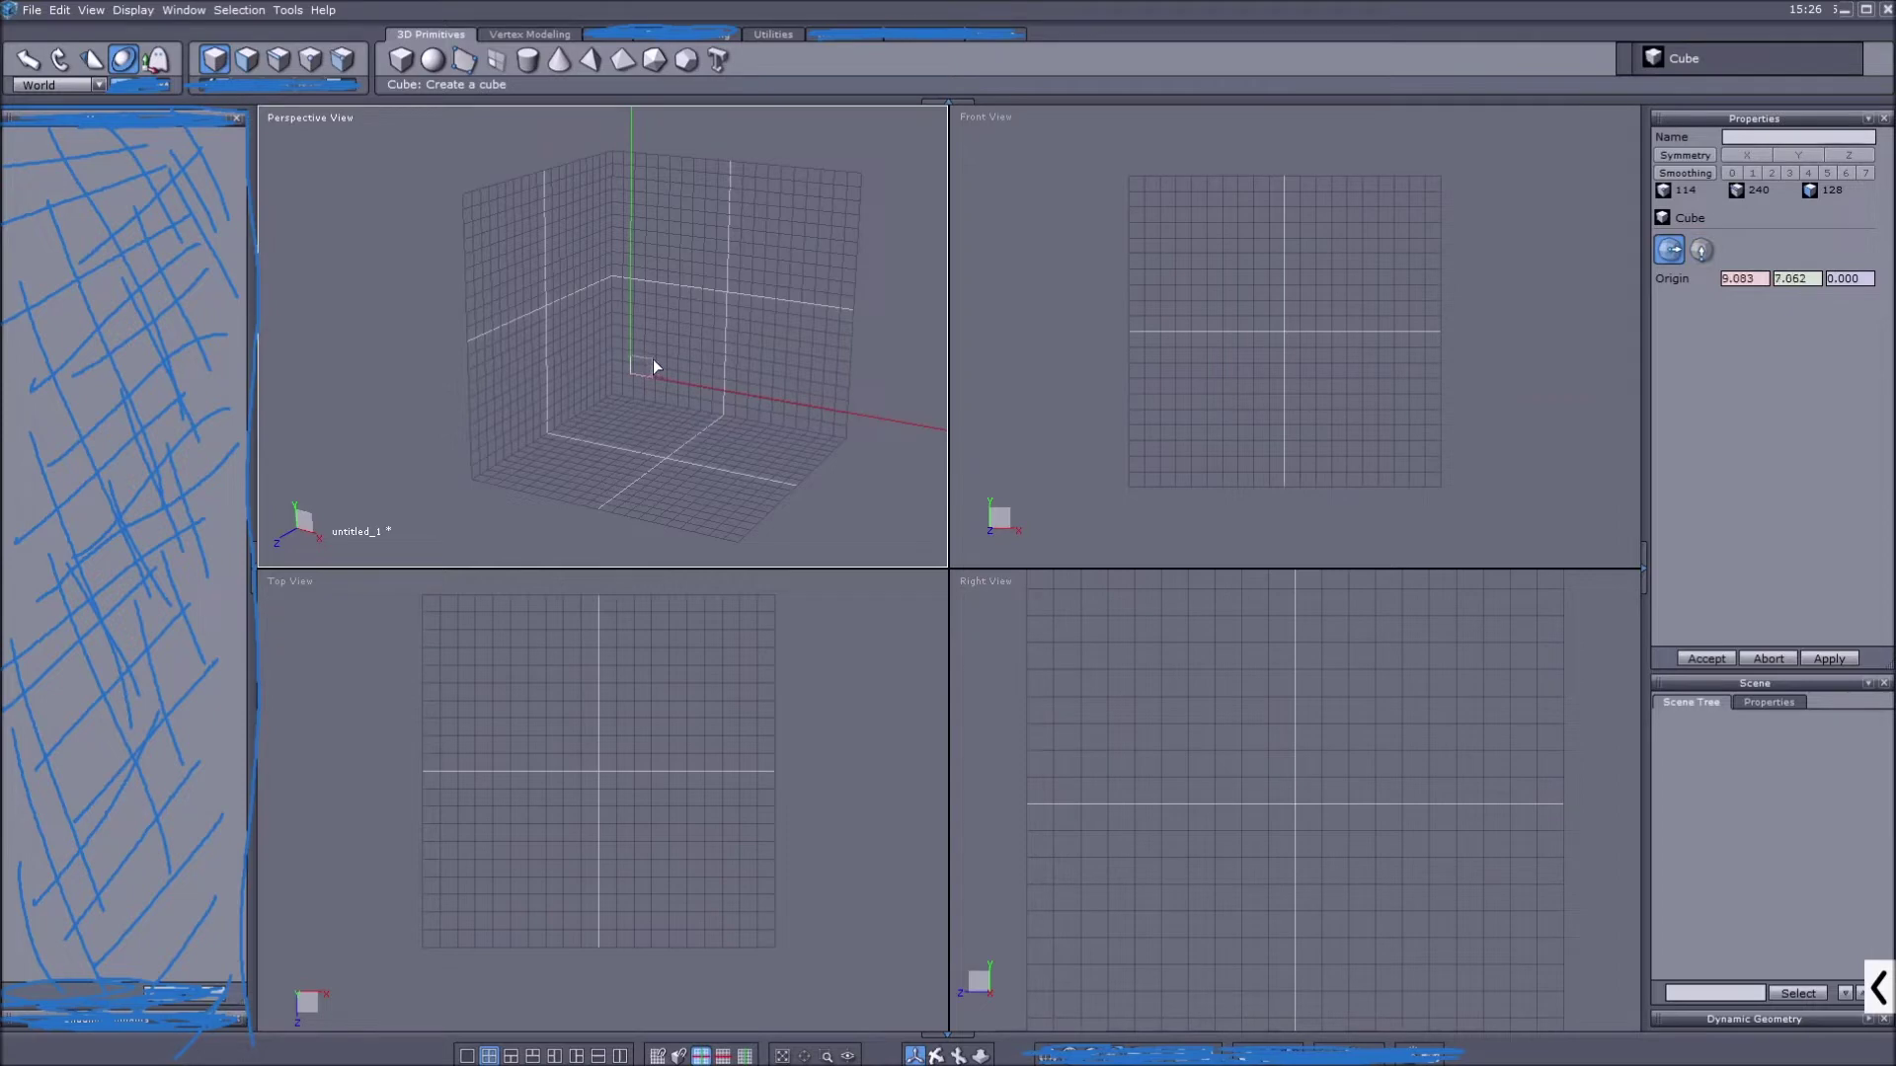
{"action": "left_click", "coordinate": [659, 354]}
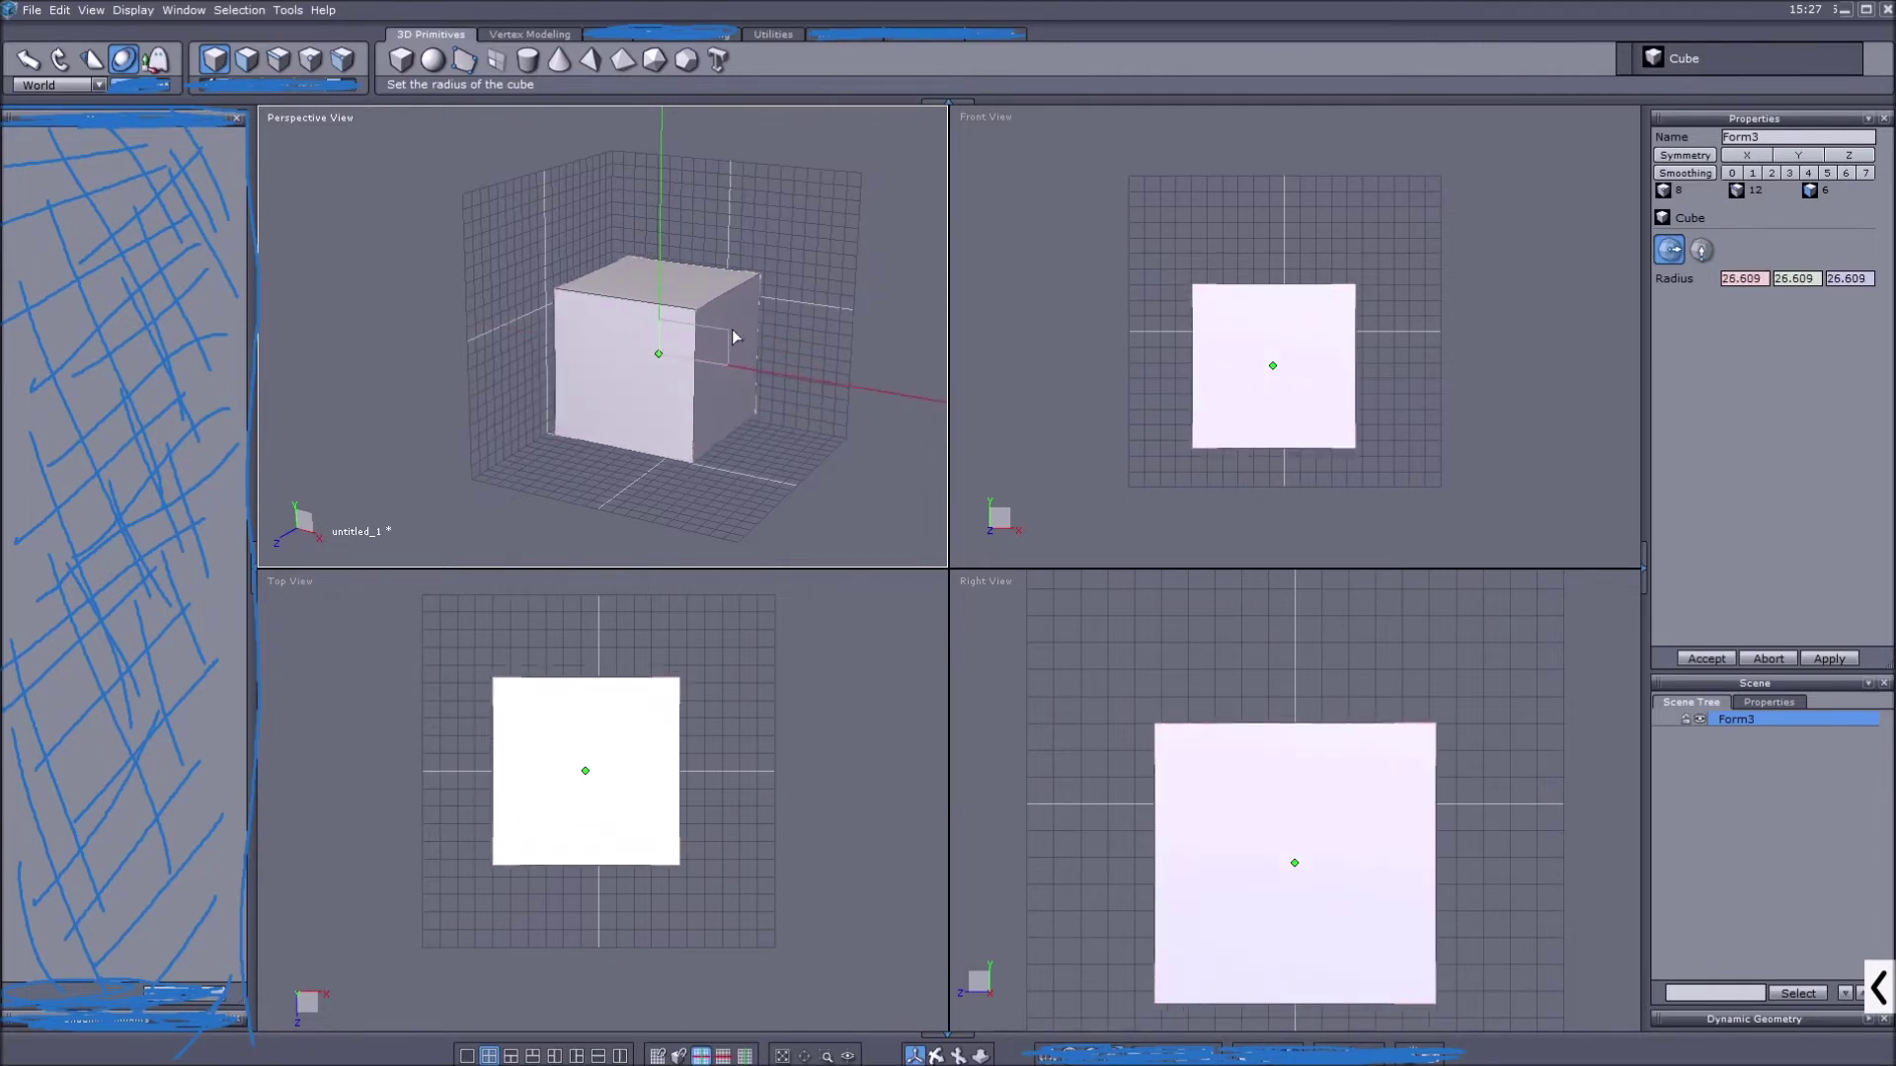
{"action": "left_click", "coordinate": [743, 332]}
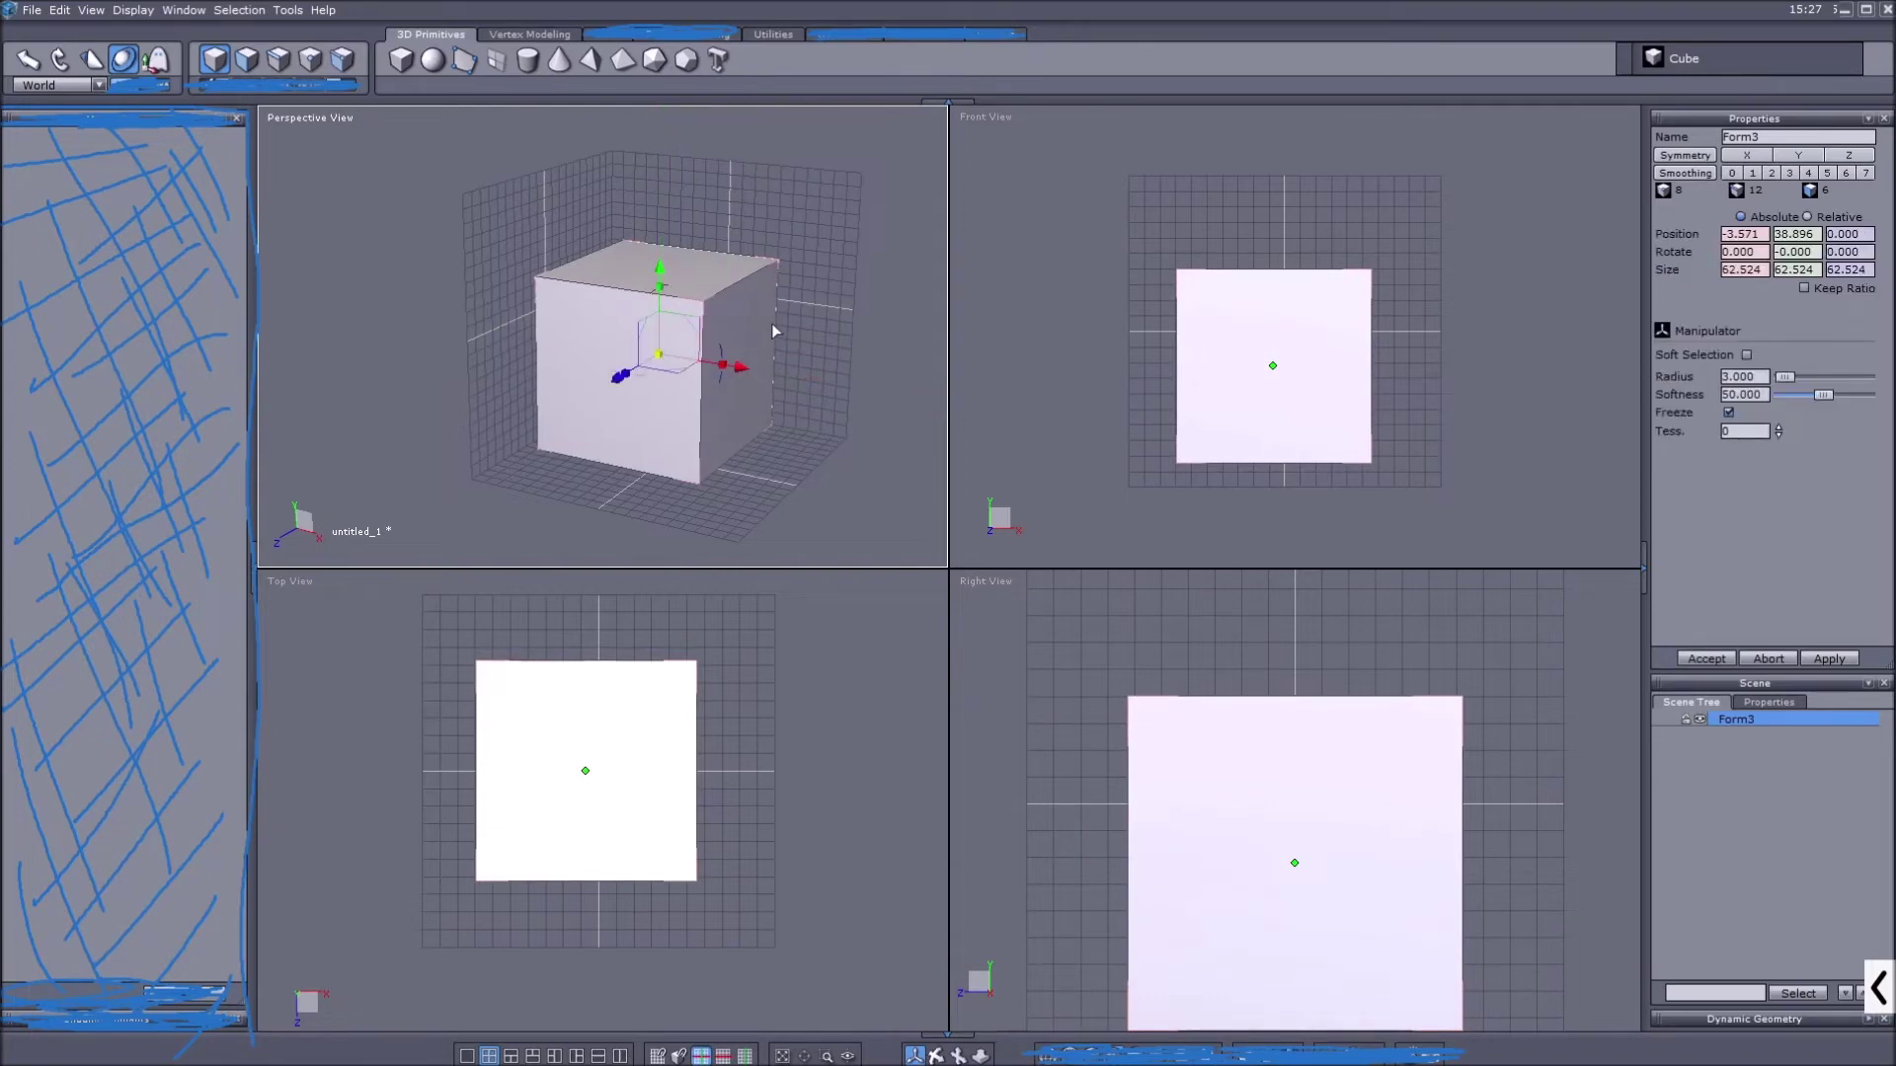
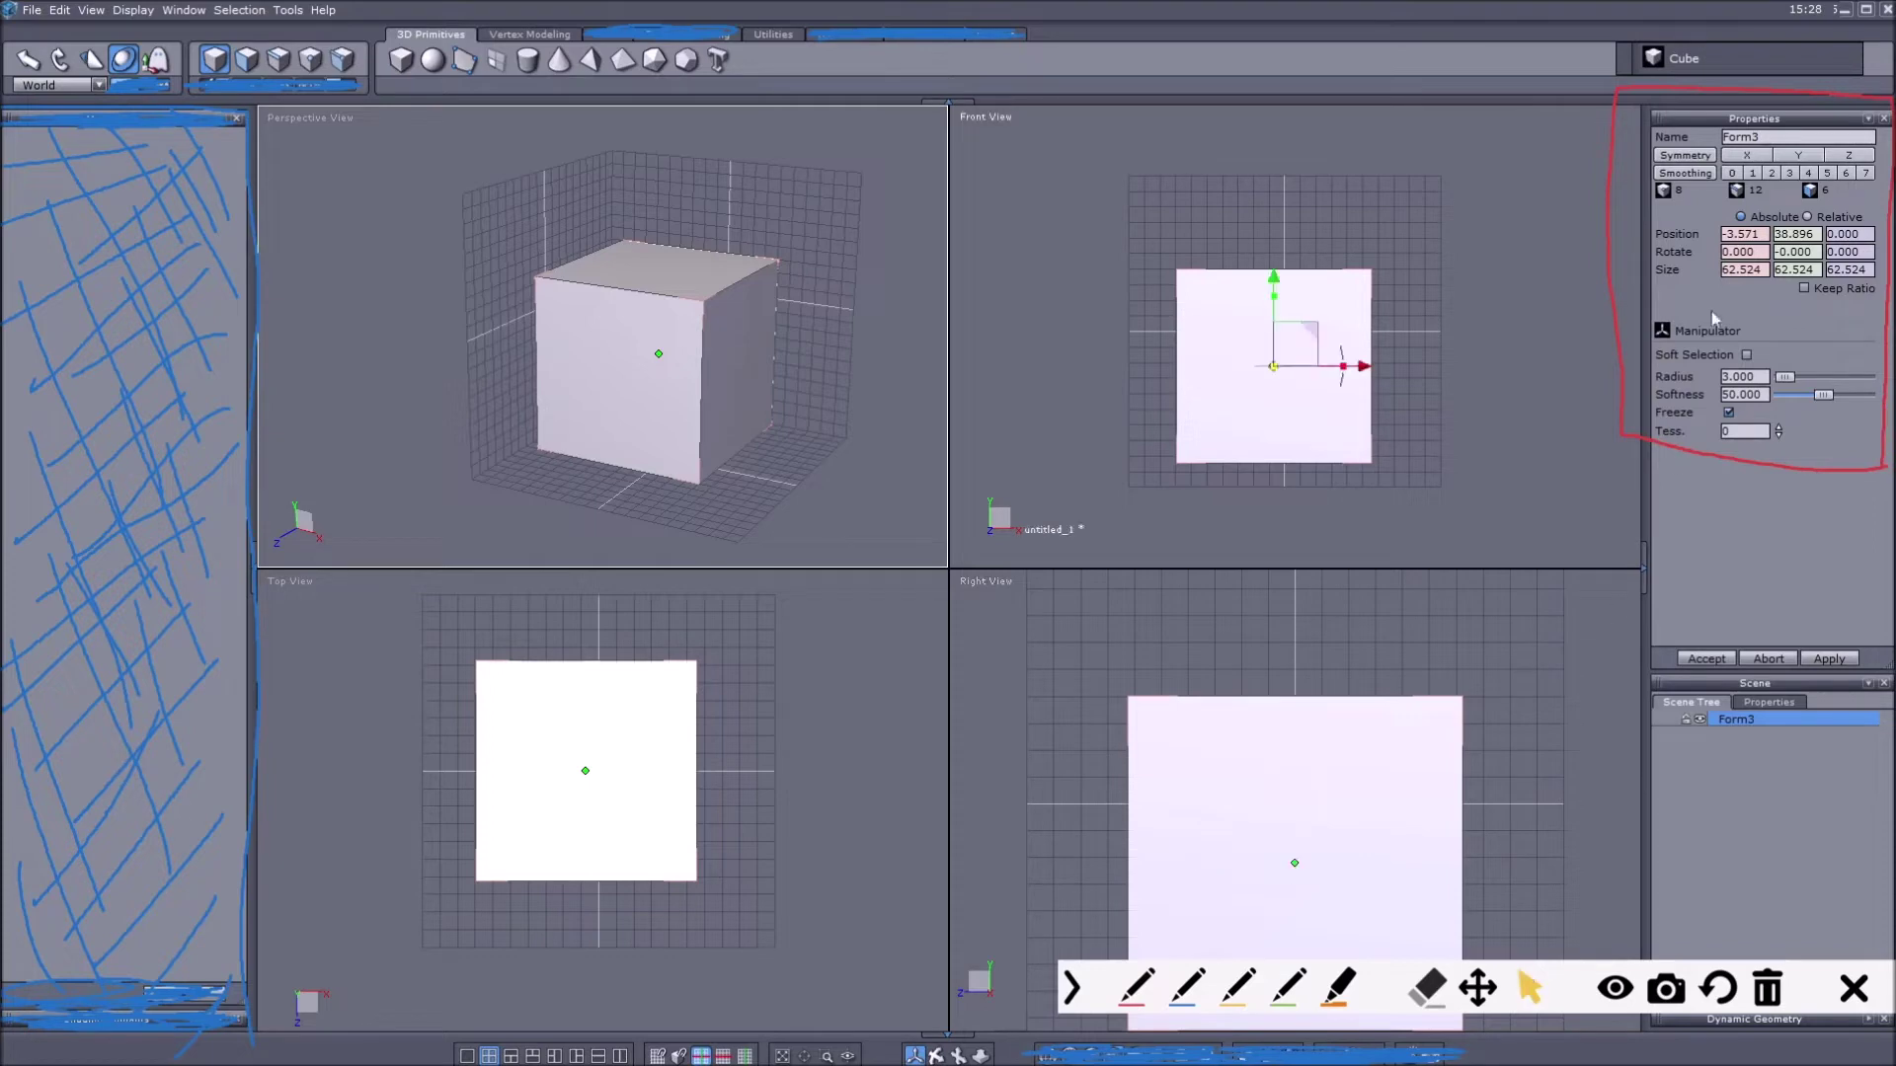
Rename the cube as Sitting Space
{"action": "double_click", "coordinate": [1762, 137]}
{"action": "type", "text": "Sitting Space"}
{"action": "key", "text": "Return"}
Move the Sitting Space cube to about X -0.39 and Y 40.49 near the centre of the grid
{"action": "left_click_drag", "start_coordinate": [1767, 235], "coordinate": [1712, 238]}
{"action": "mouse_move", "coordinate": [1367, 368]}
{"action": "left_mouse_down"}
{"action": "mouse_move", "coordinate": [1446, 368]}
{"action": "mouse_move", "coordinate": [1230, 371]}
{"action": "mouse_move", "coordinate": [1416, 379]}
{"action": "mouse_move", "coordinate": [1341, 371]}
{"action": "left_mouse_up"}
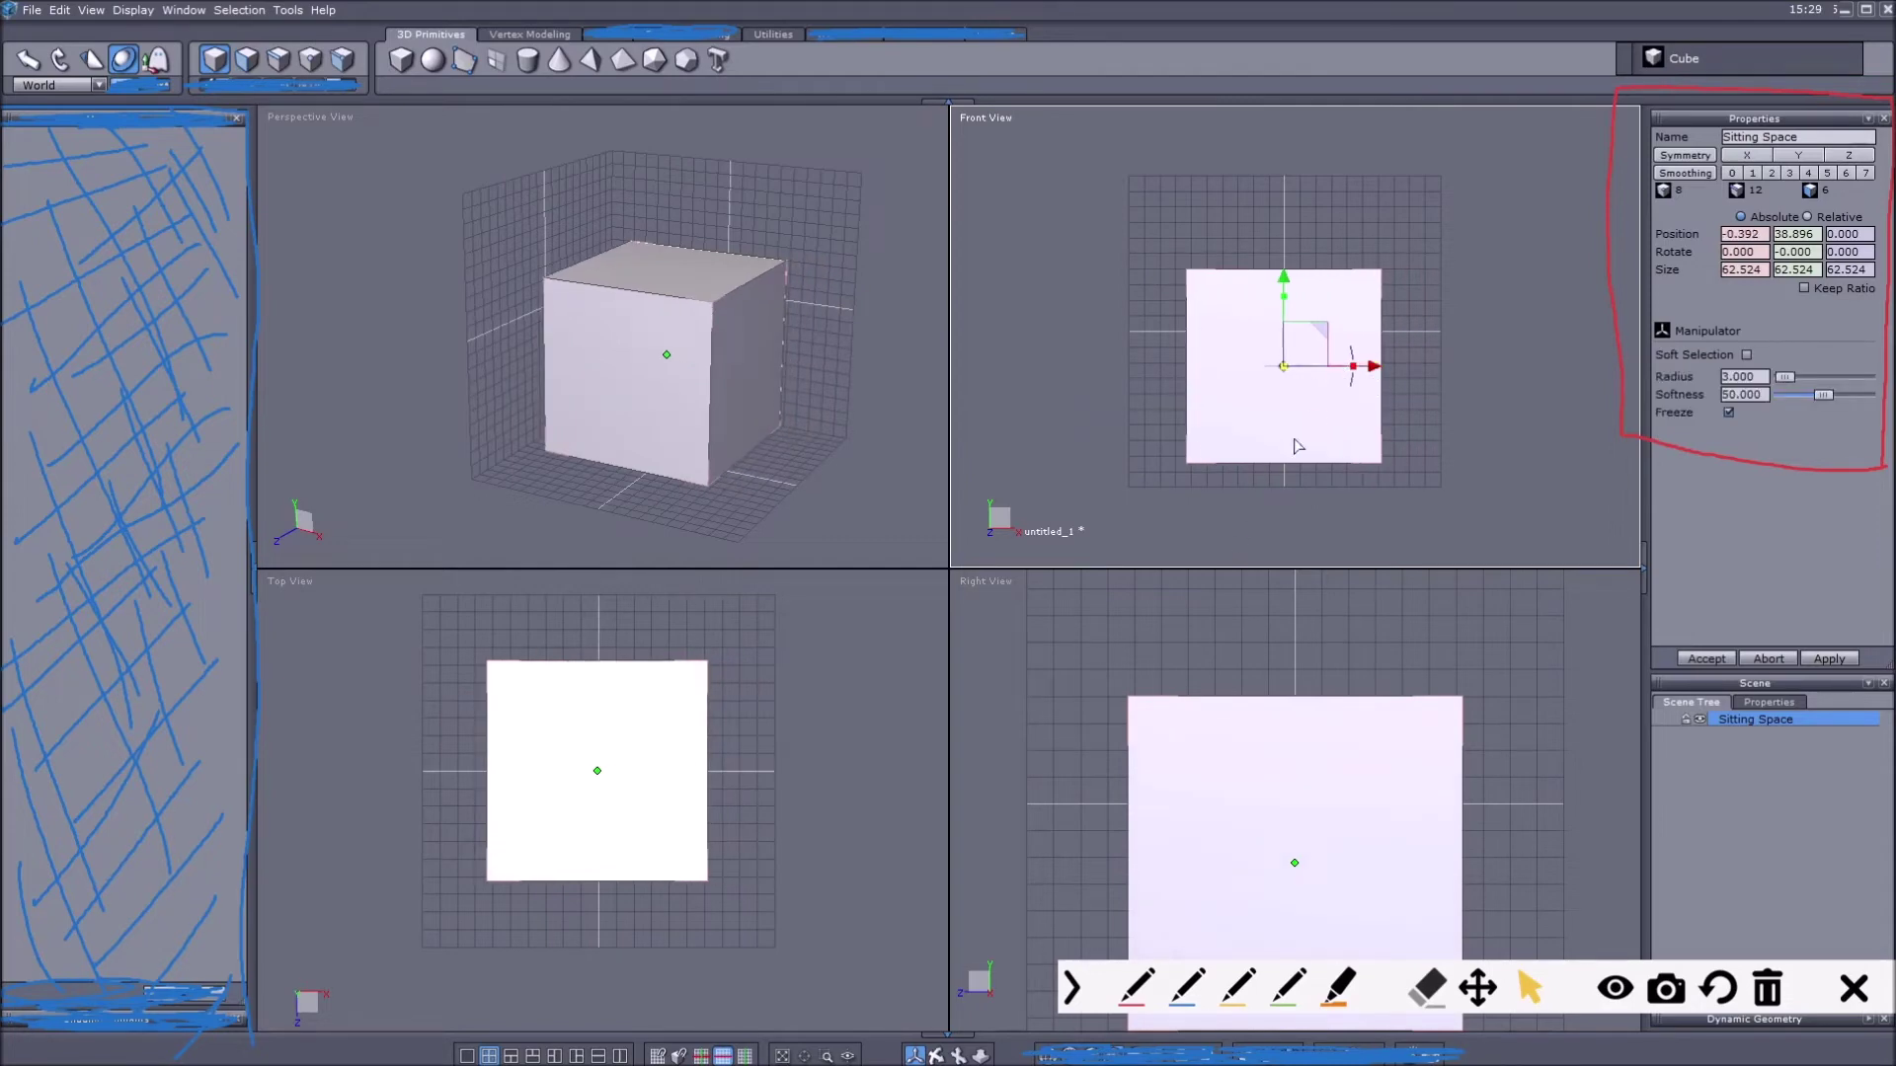
{"action": "scroll", "coordinate": [1792, 234], "scroll_direction": "up", "scroll_amount": 3}
{"action": "scroll", "coordinate": [1294, 820], "scroll_direction": "down", "scroll_amount": 2}
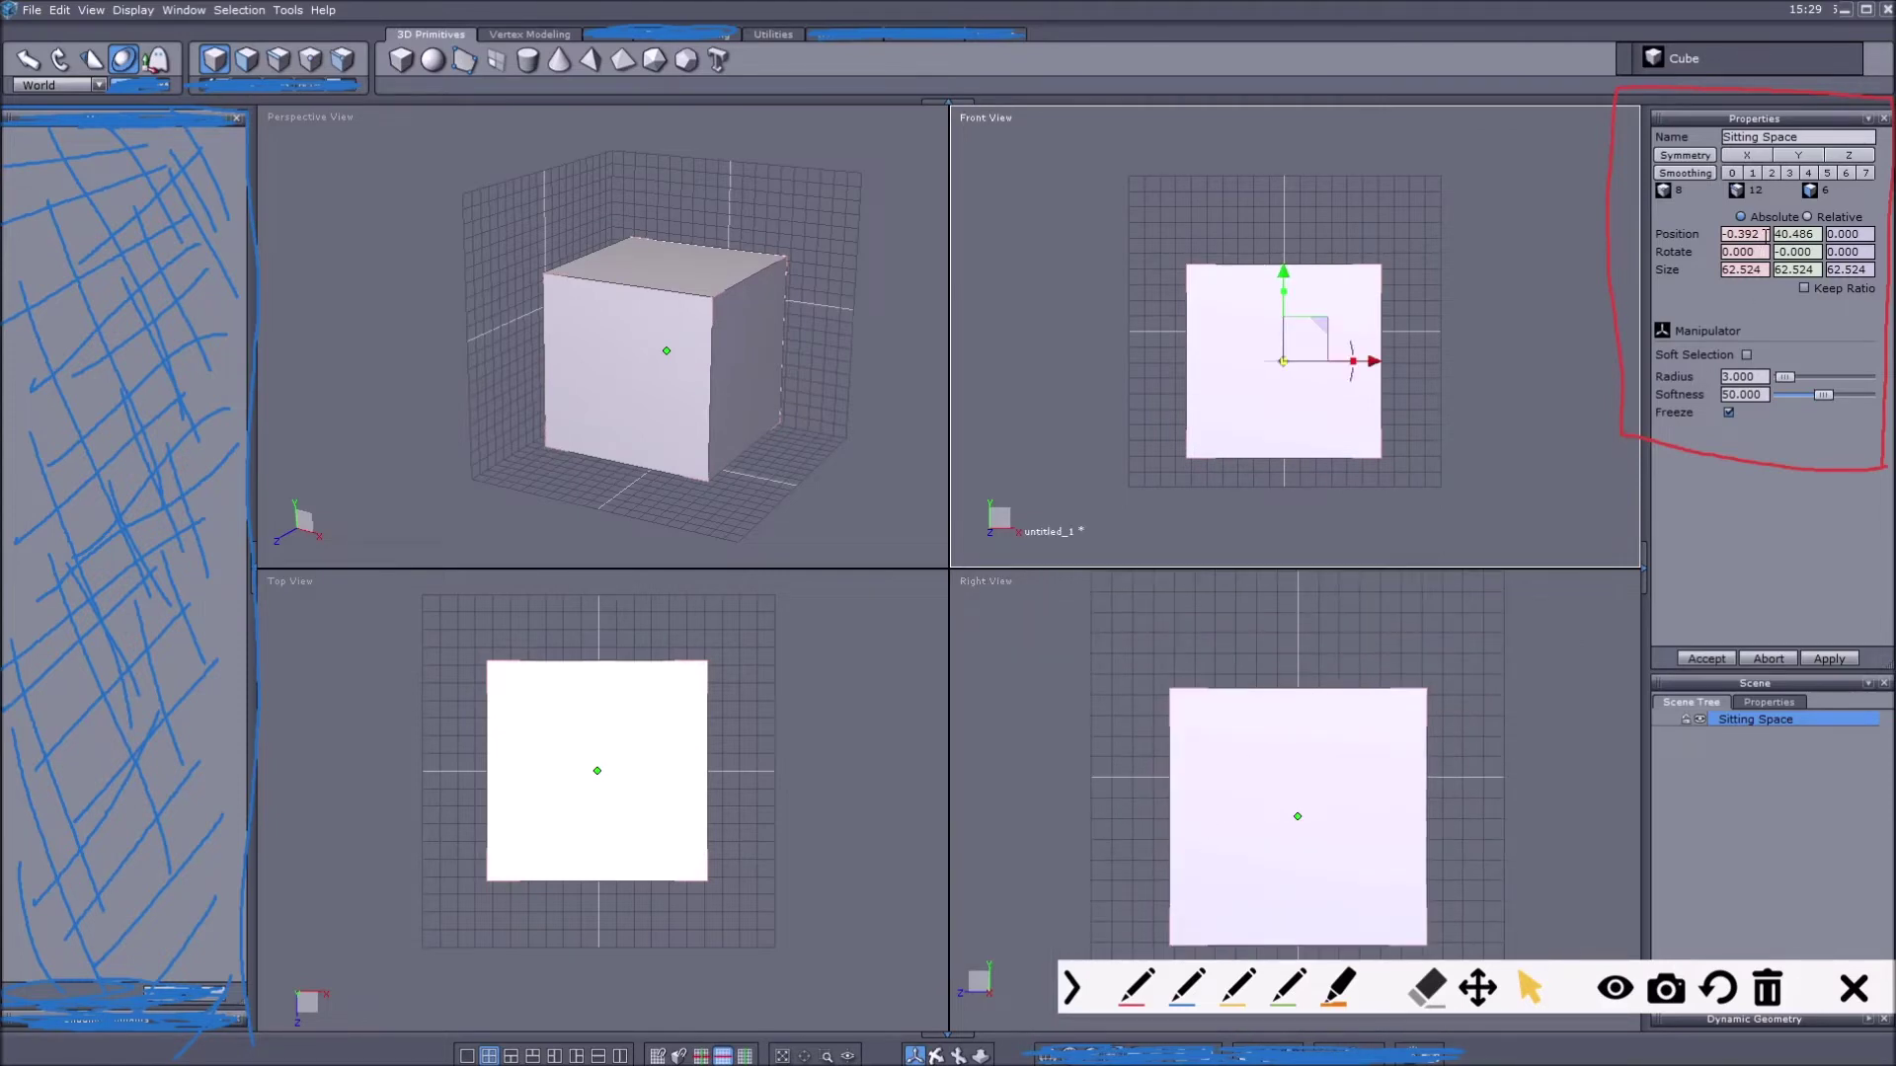
Set the Sitting Space cube's X position to 0
{"action": "left_click_drag", "start_coordinate": [1762, 234], "coordinate": [1723, 245]}
{"action": "type", "text": "0"}
{"action": "key", "text": "Return"}
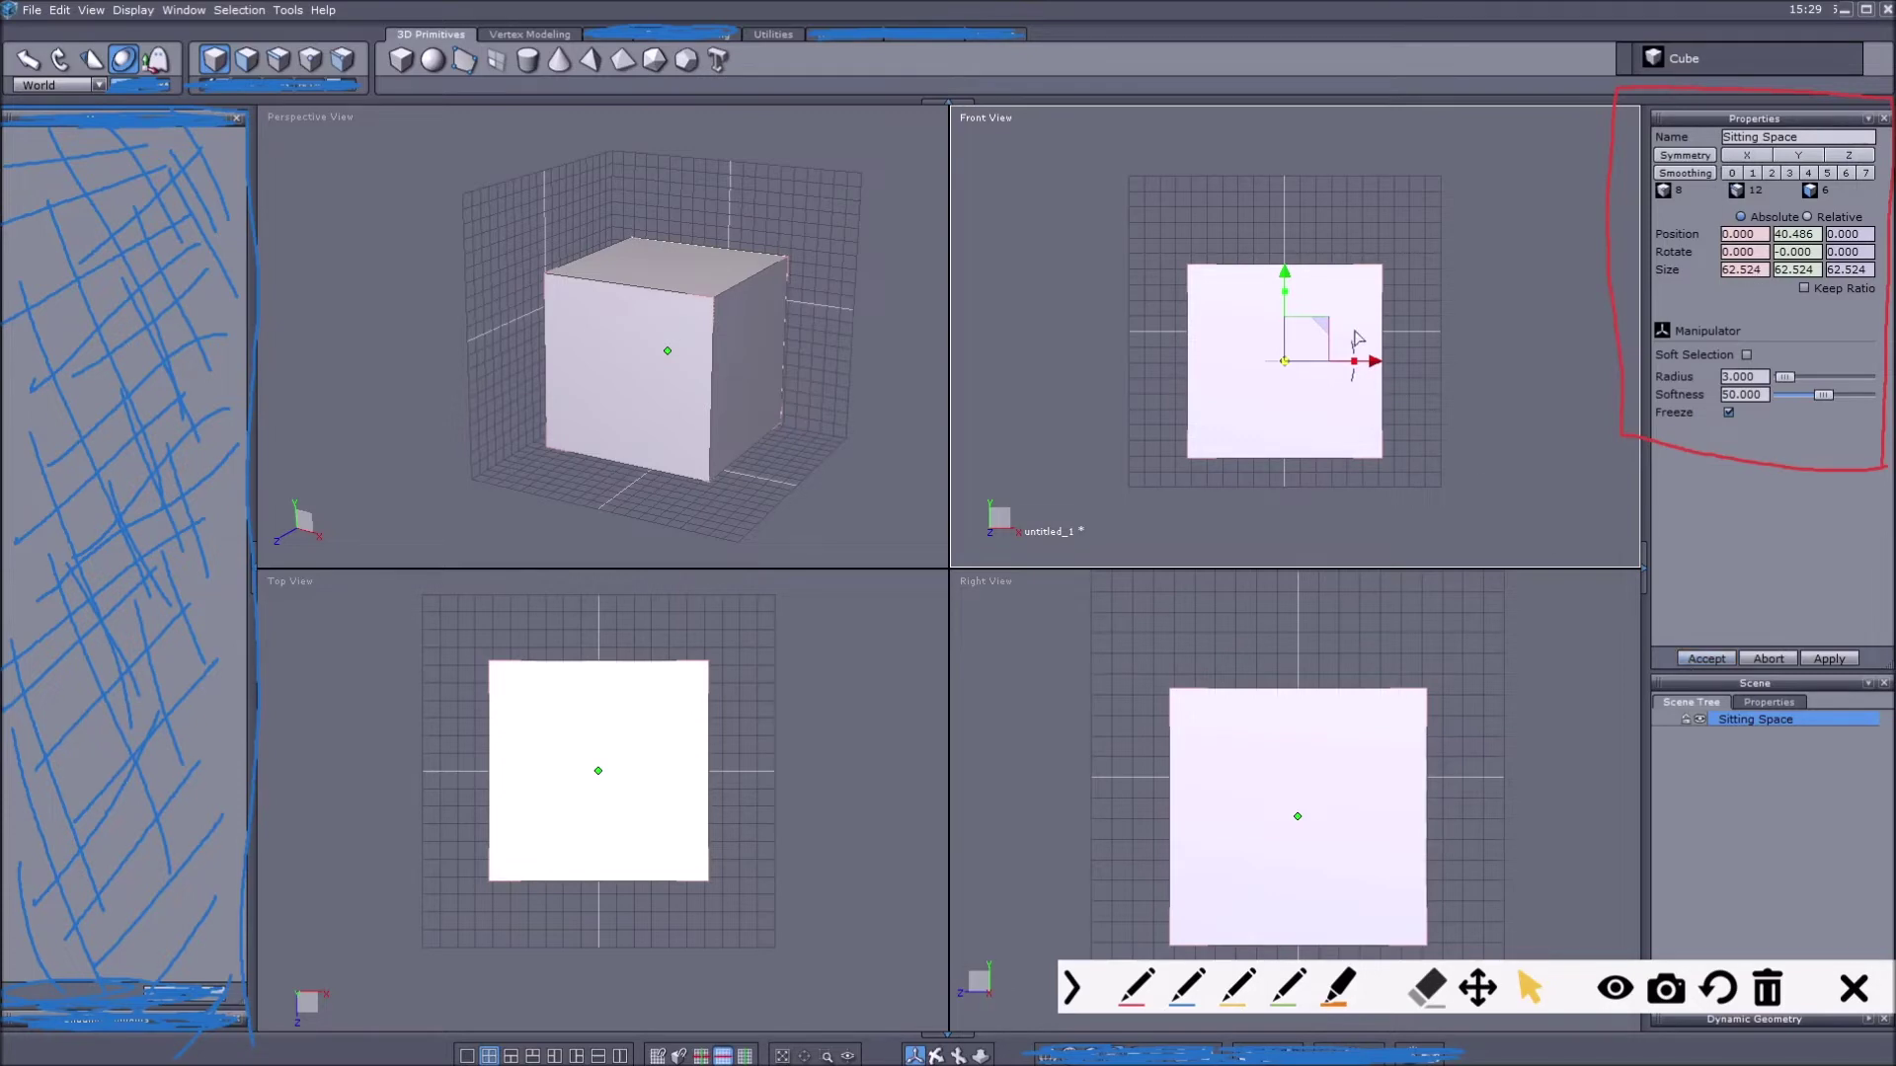
{"action": "scroll", "coordinate": [1290, 279], "scroll_direction": "up", "scroll_amount": 3}
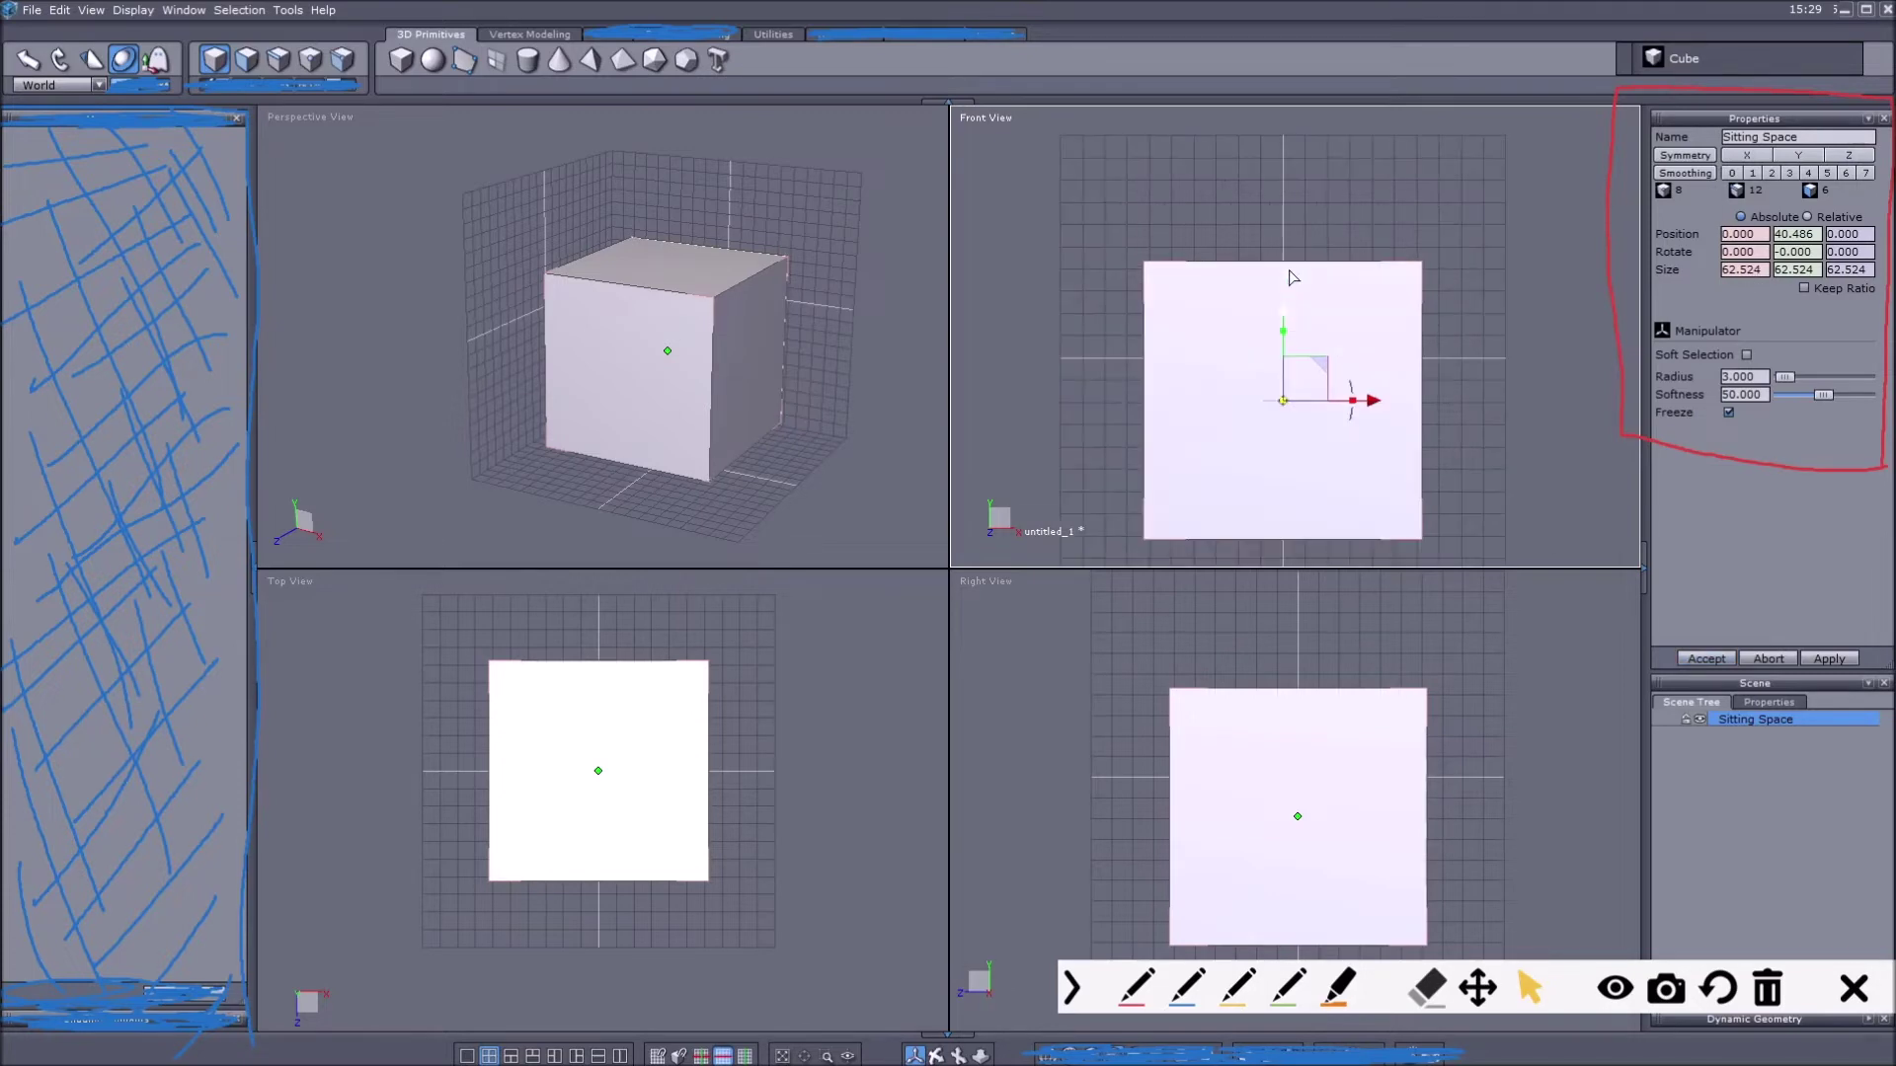
{"action": "scroll", "coordinate": [1289, 276], "scroll_direction": "down", "scroll_amount": 3}
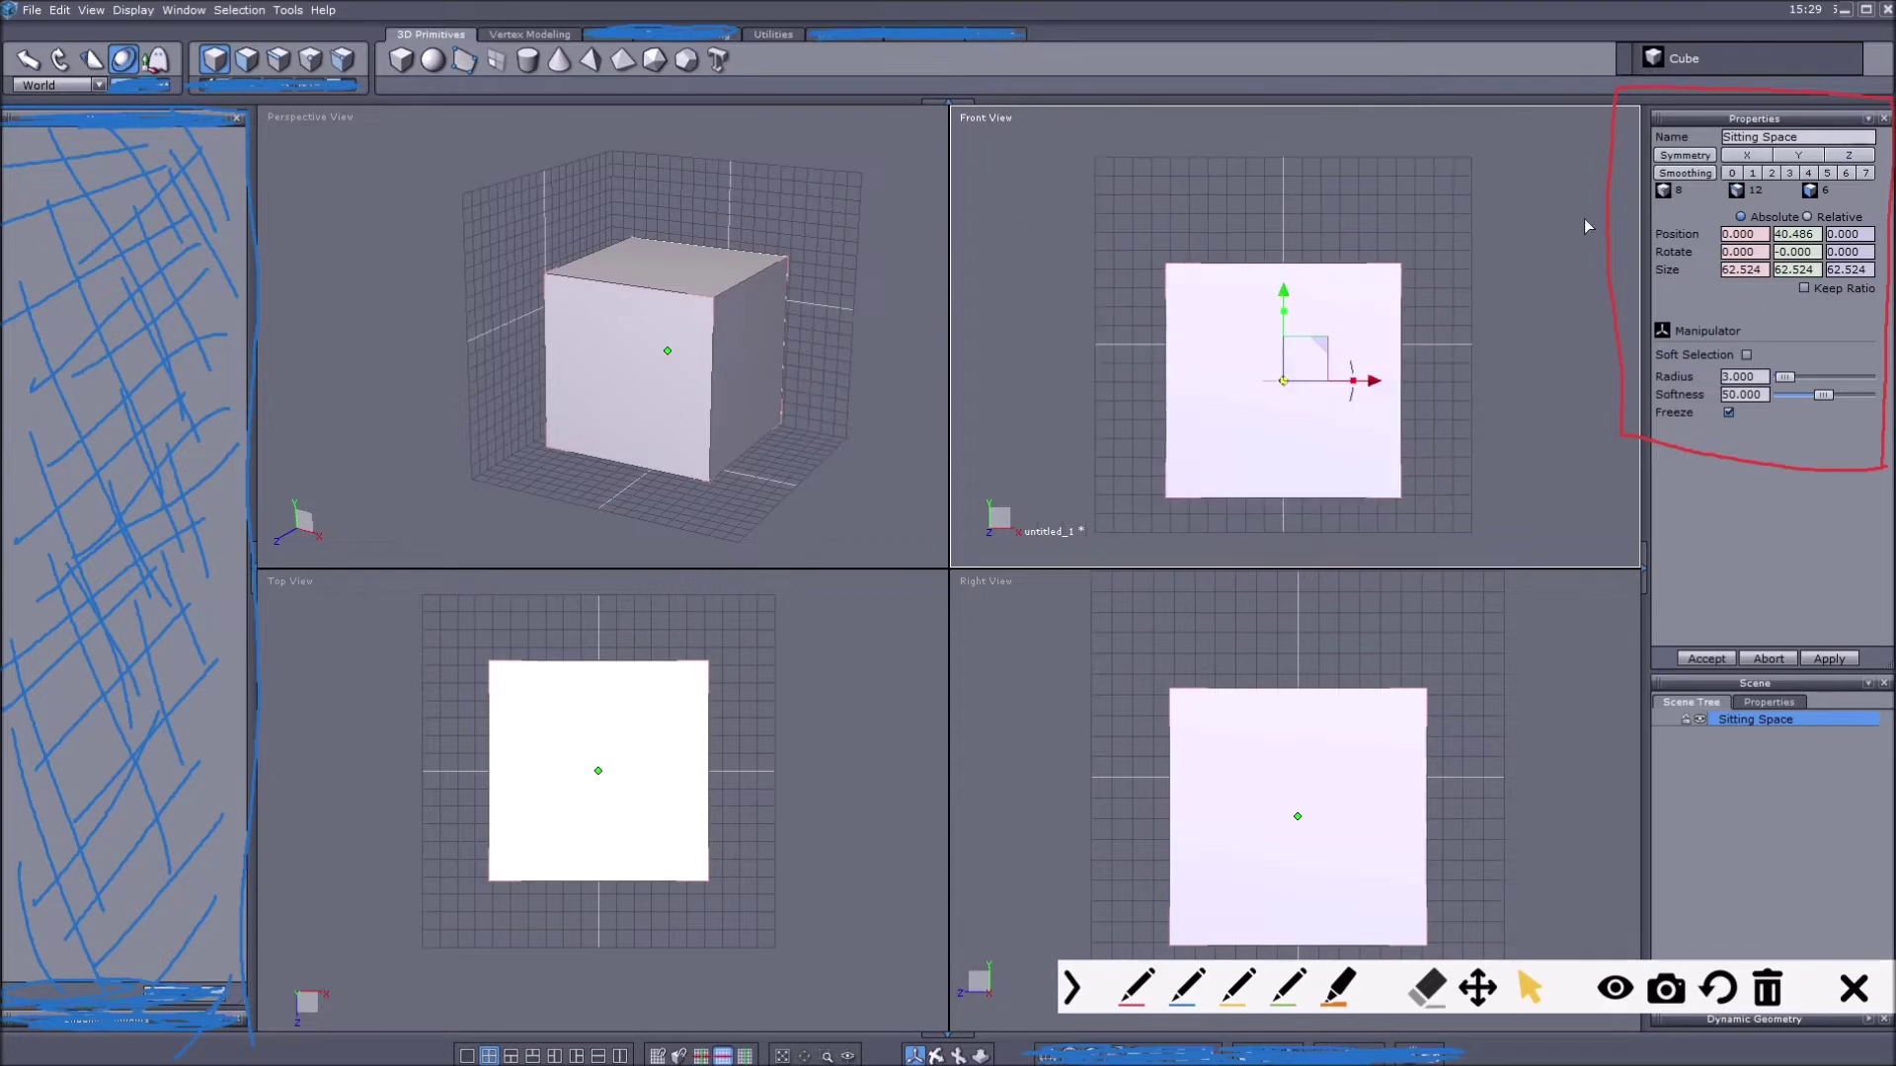
Set the Sitting Space cube's Y position to 0
{"action": "left_click", "coordinate": [610, 240]}
{"action": "left_click", "coordinate": [1308, 377]}
{"action": "double_click", "coordinate": [1795, 234]}
{"action": "type", "text": "0"}
{"action": "key", "text": "Return"}
{"action": "left_click", "coordinate": [673, 442]}
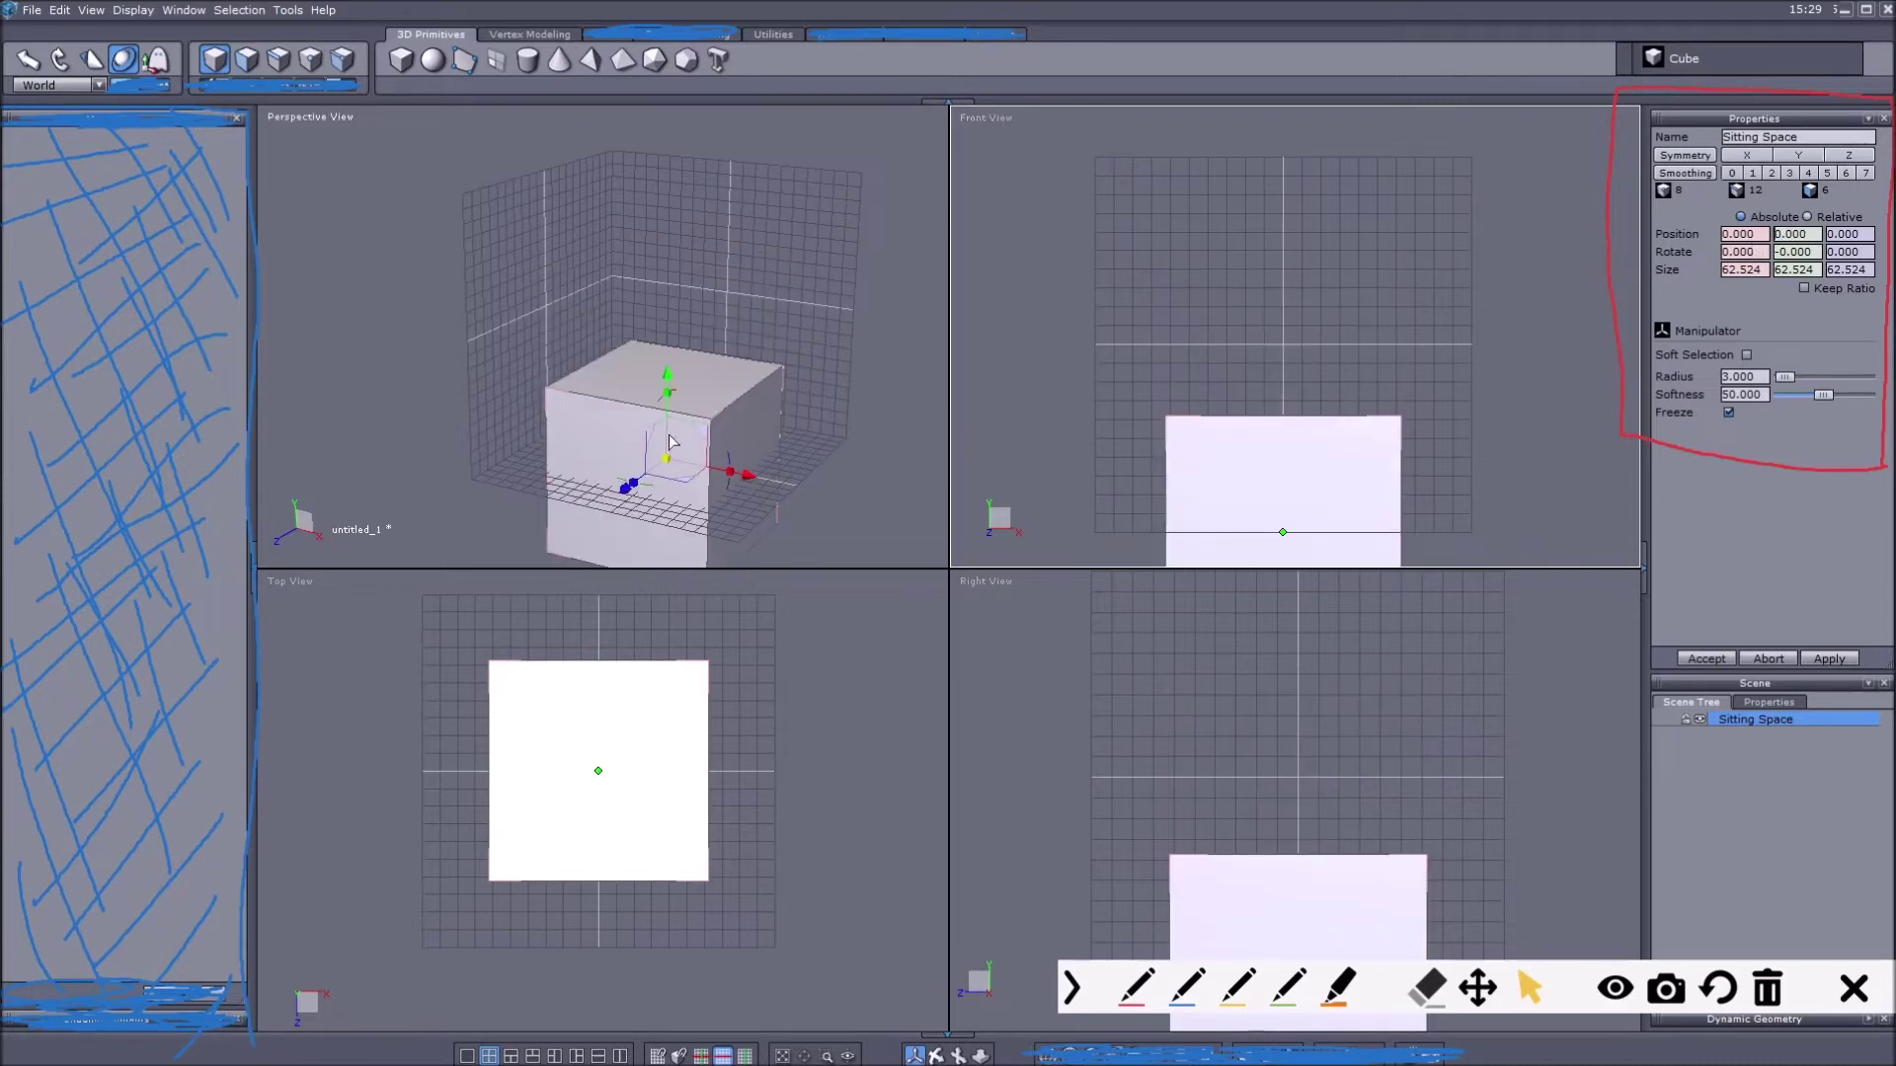
{"action": "scroll", "coordinate": [677, 468], "scroll_direction": "up", "scroll_amount": 3}
{"action": "scroll", "coordinate": [678, 468], "scroll_direction": "down", "scroll_amount": 4}
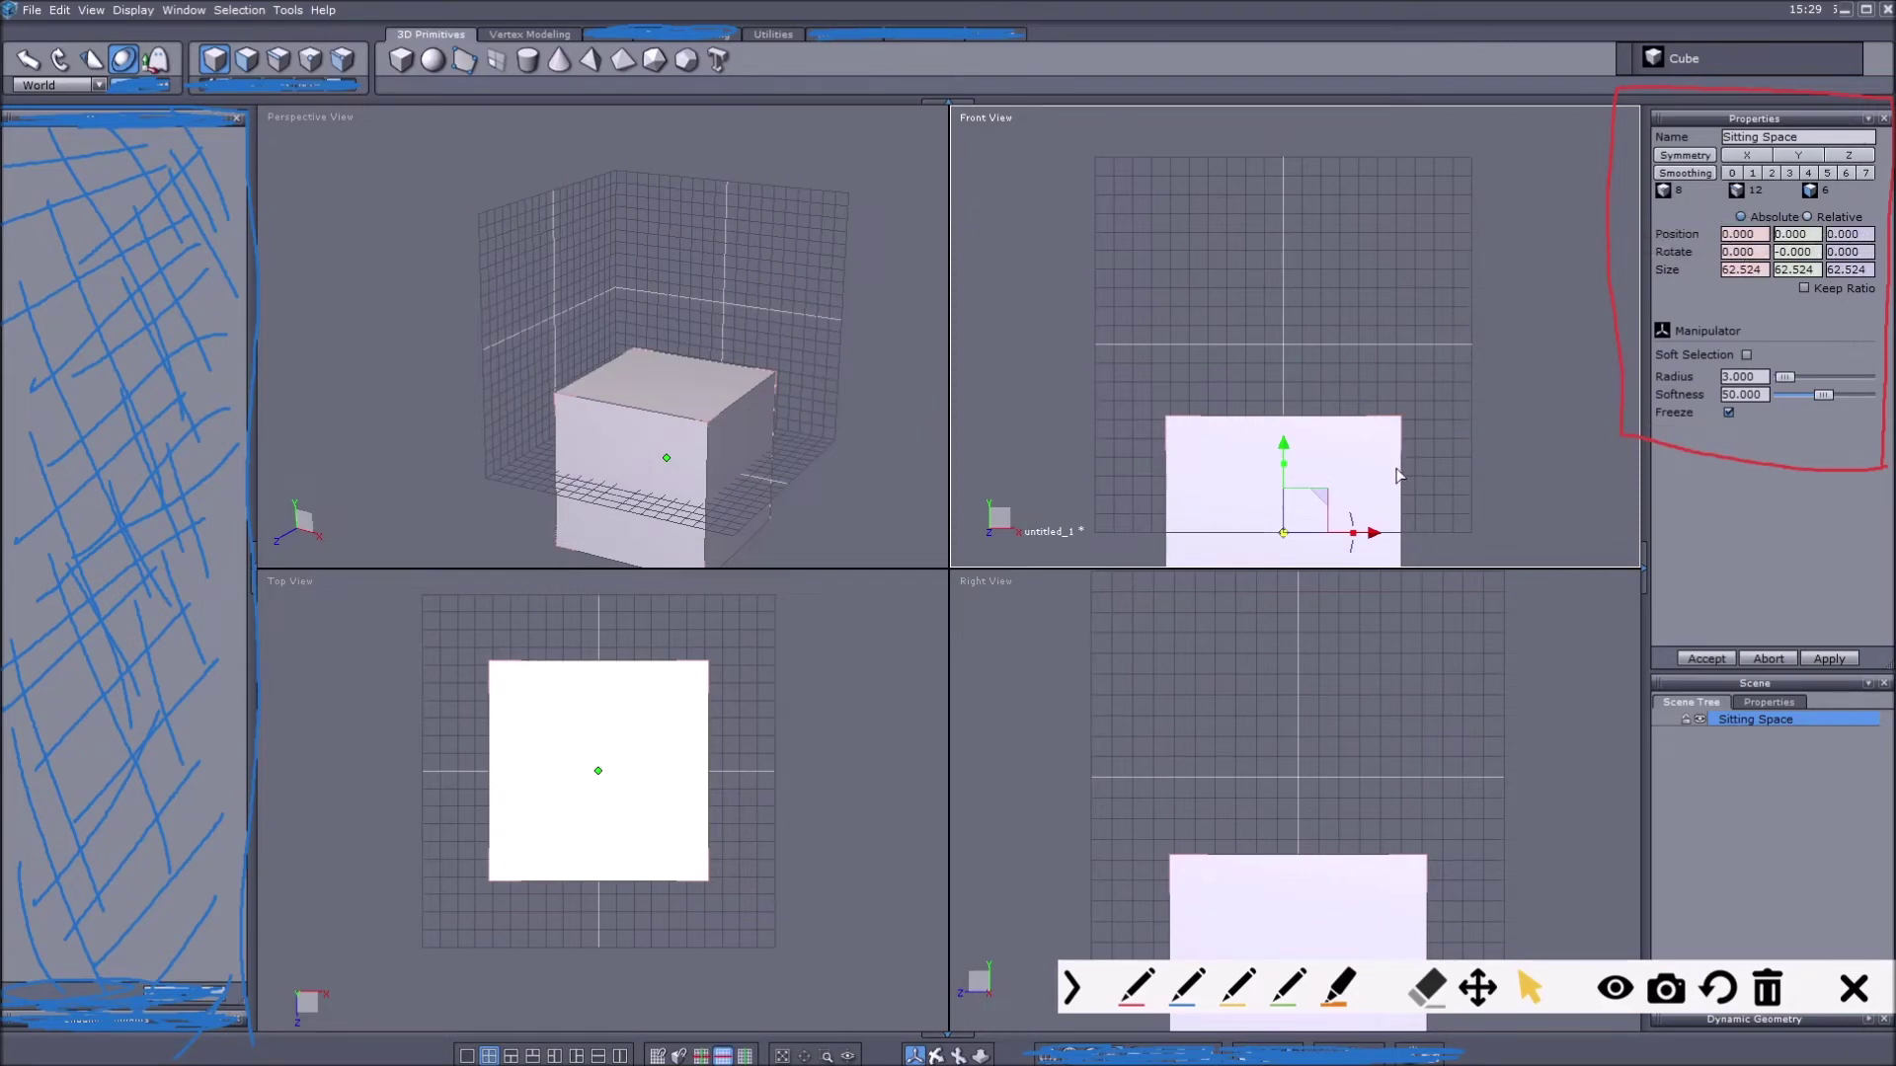
Try rotating the cube about 8.2 degrees around Z in the front view, and undo the rotation
{"action": "mouse_move", "coordinate": [1352, 524]}
{"action": "left_mouse_down"}
{"action": "mouse_move", "coordinate": [1326, 458]}
{"action": "mouse_move", "coordinate": [1369, 519]}
{"action": "mouse_move", "coordinate": [1366, 501]}
{"action": "left_mouse_up"}
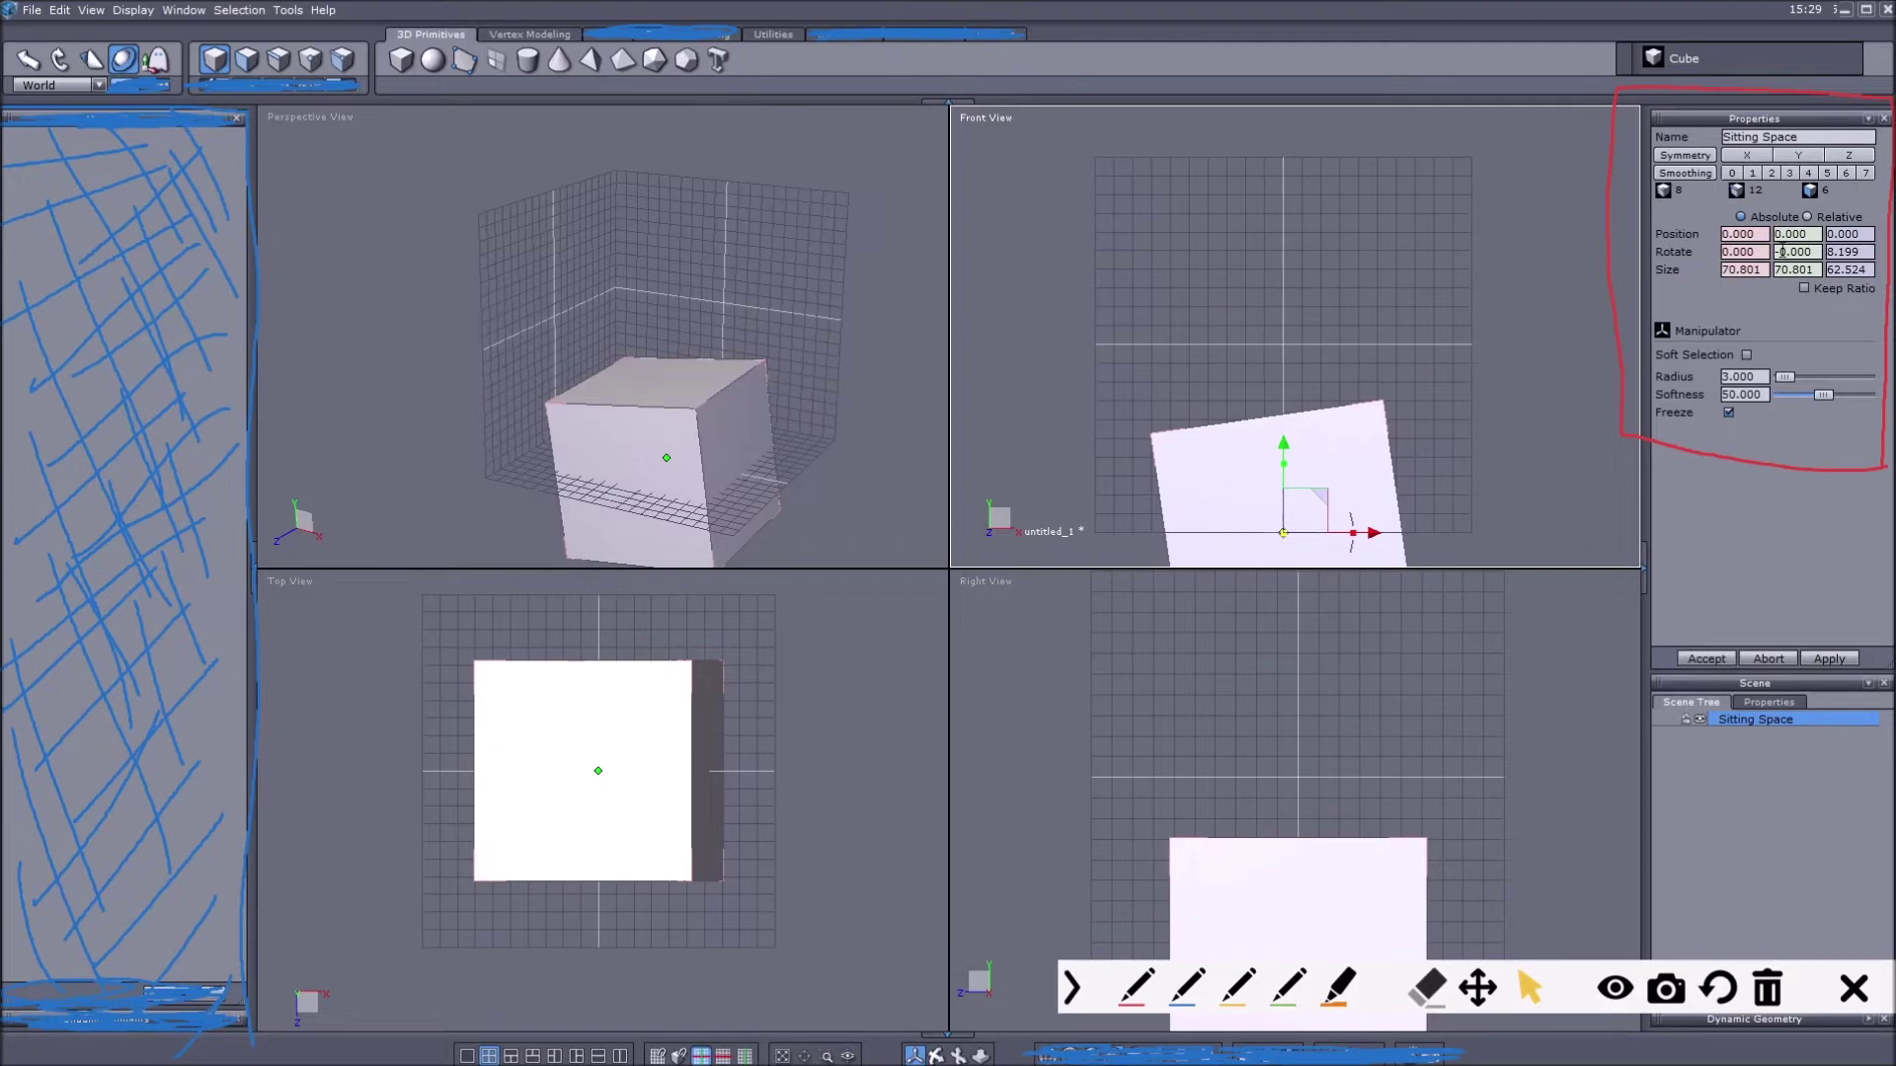
{"action": "key", "text": "ctrl+z"}
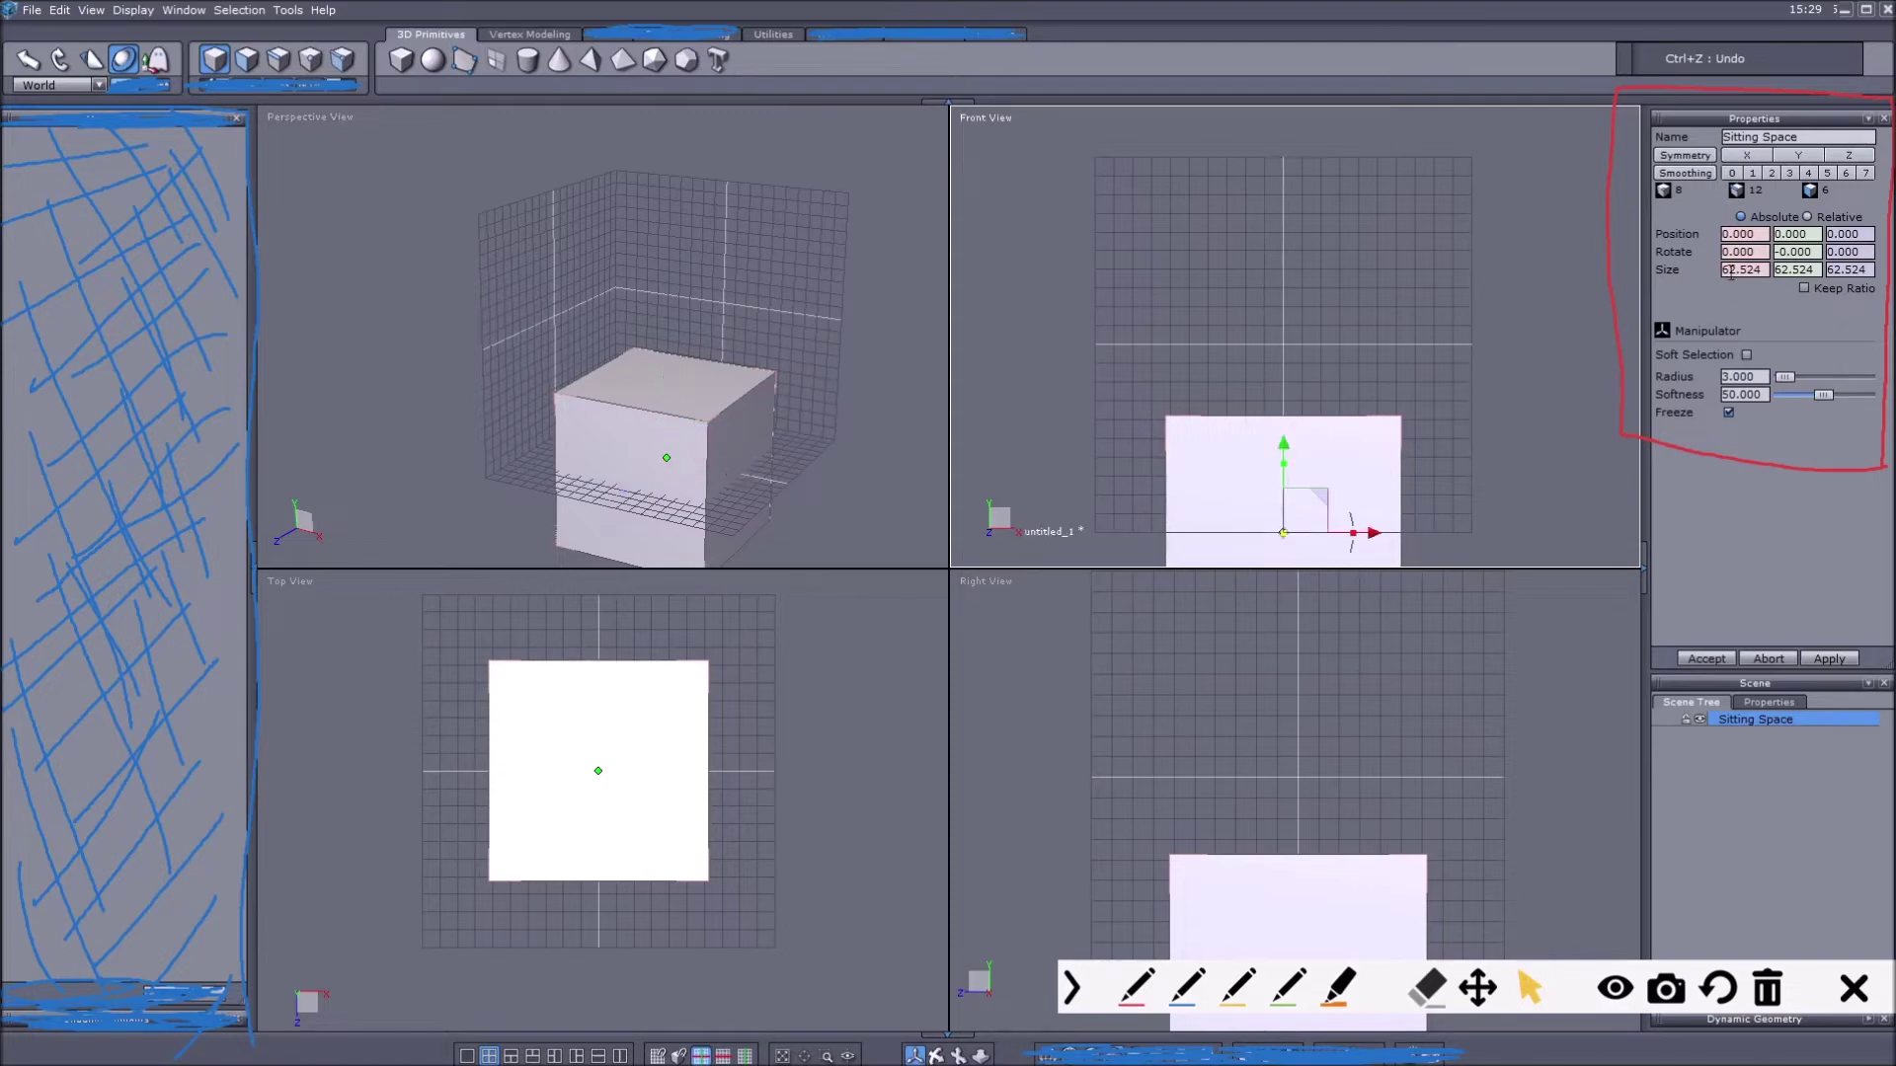
Raise the Sitting Space cube in the front view to about Y 48.7
{"action": "middle_click_drag", "start_coordinate": [1386, 393], "coordinate": [1394, 327]}
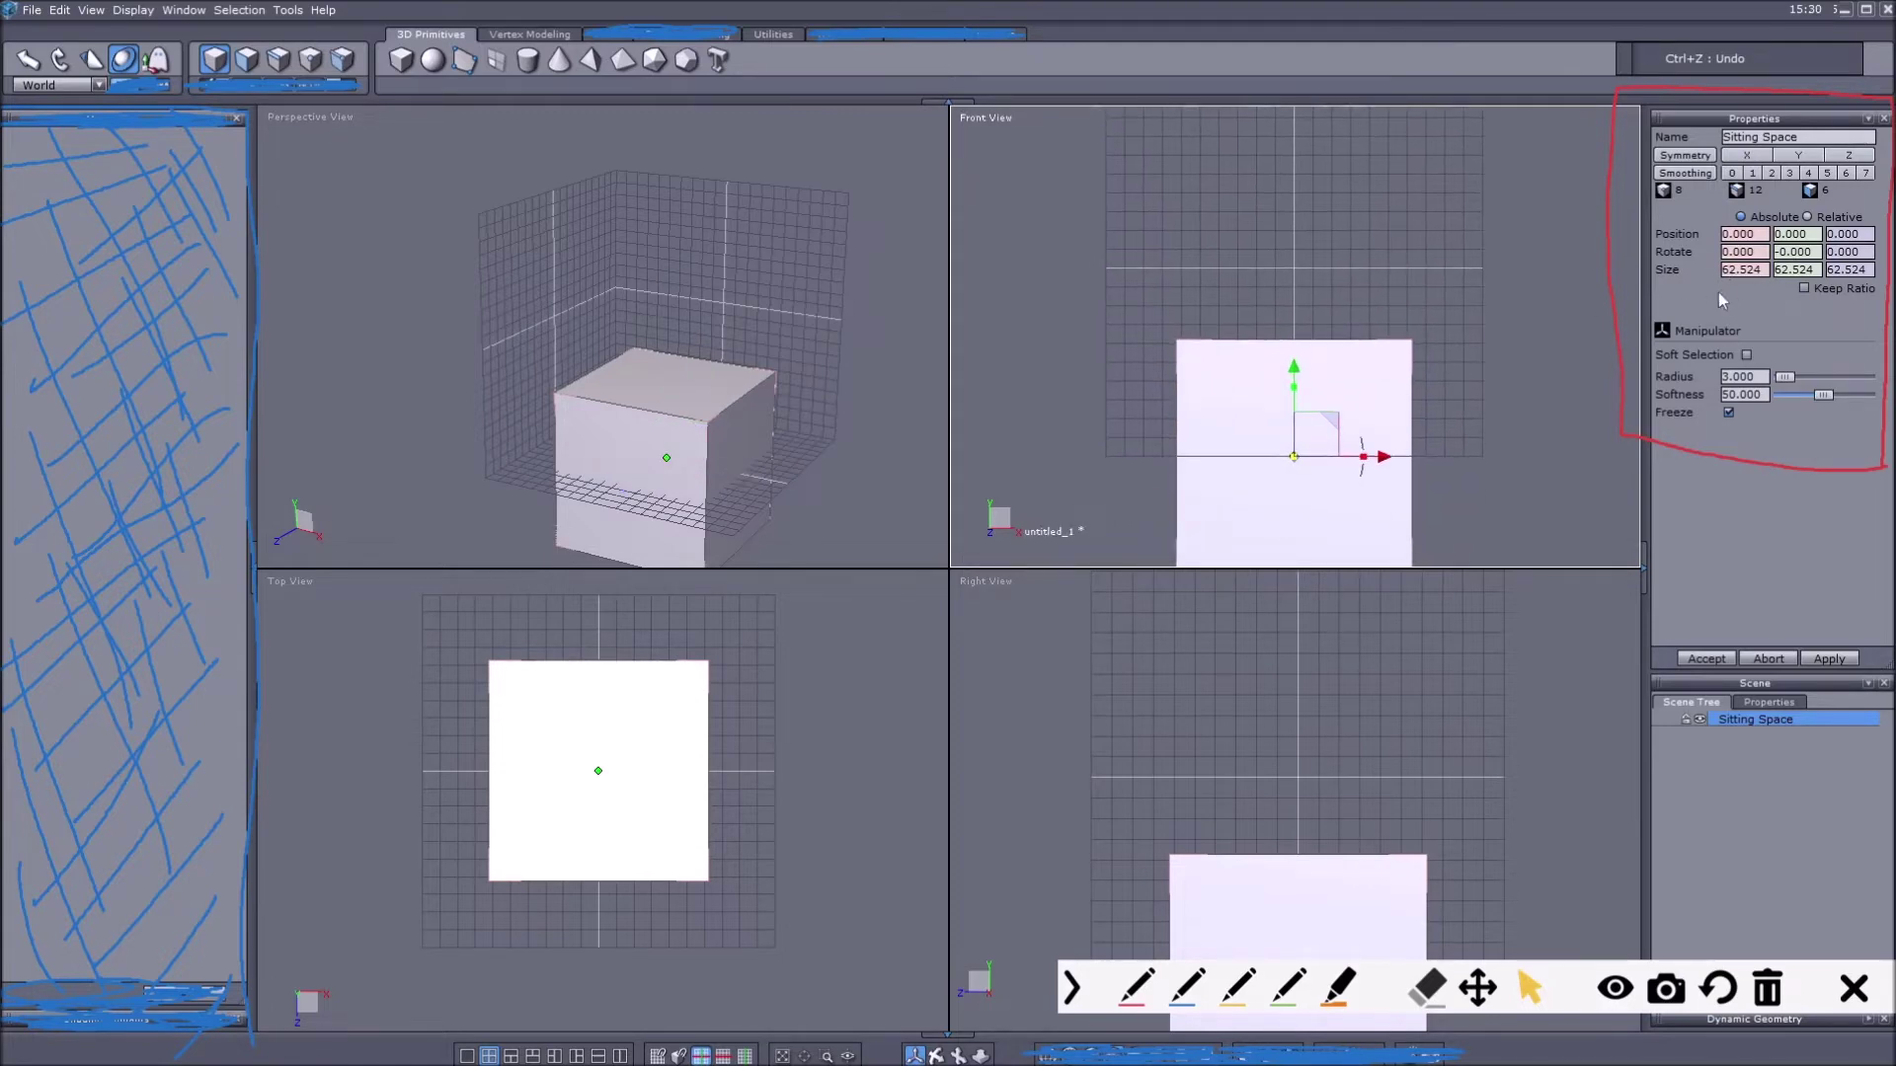
{"action": "left_click_drag", "start_coordinate": [1294, 375], "coordinate": [1294, 192]}
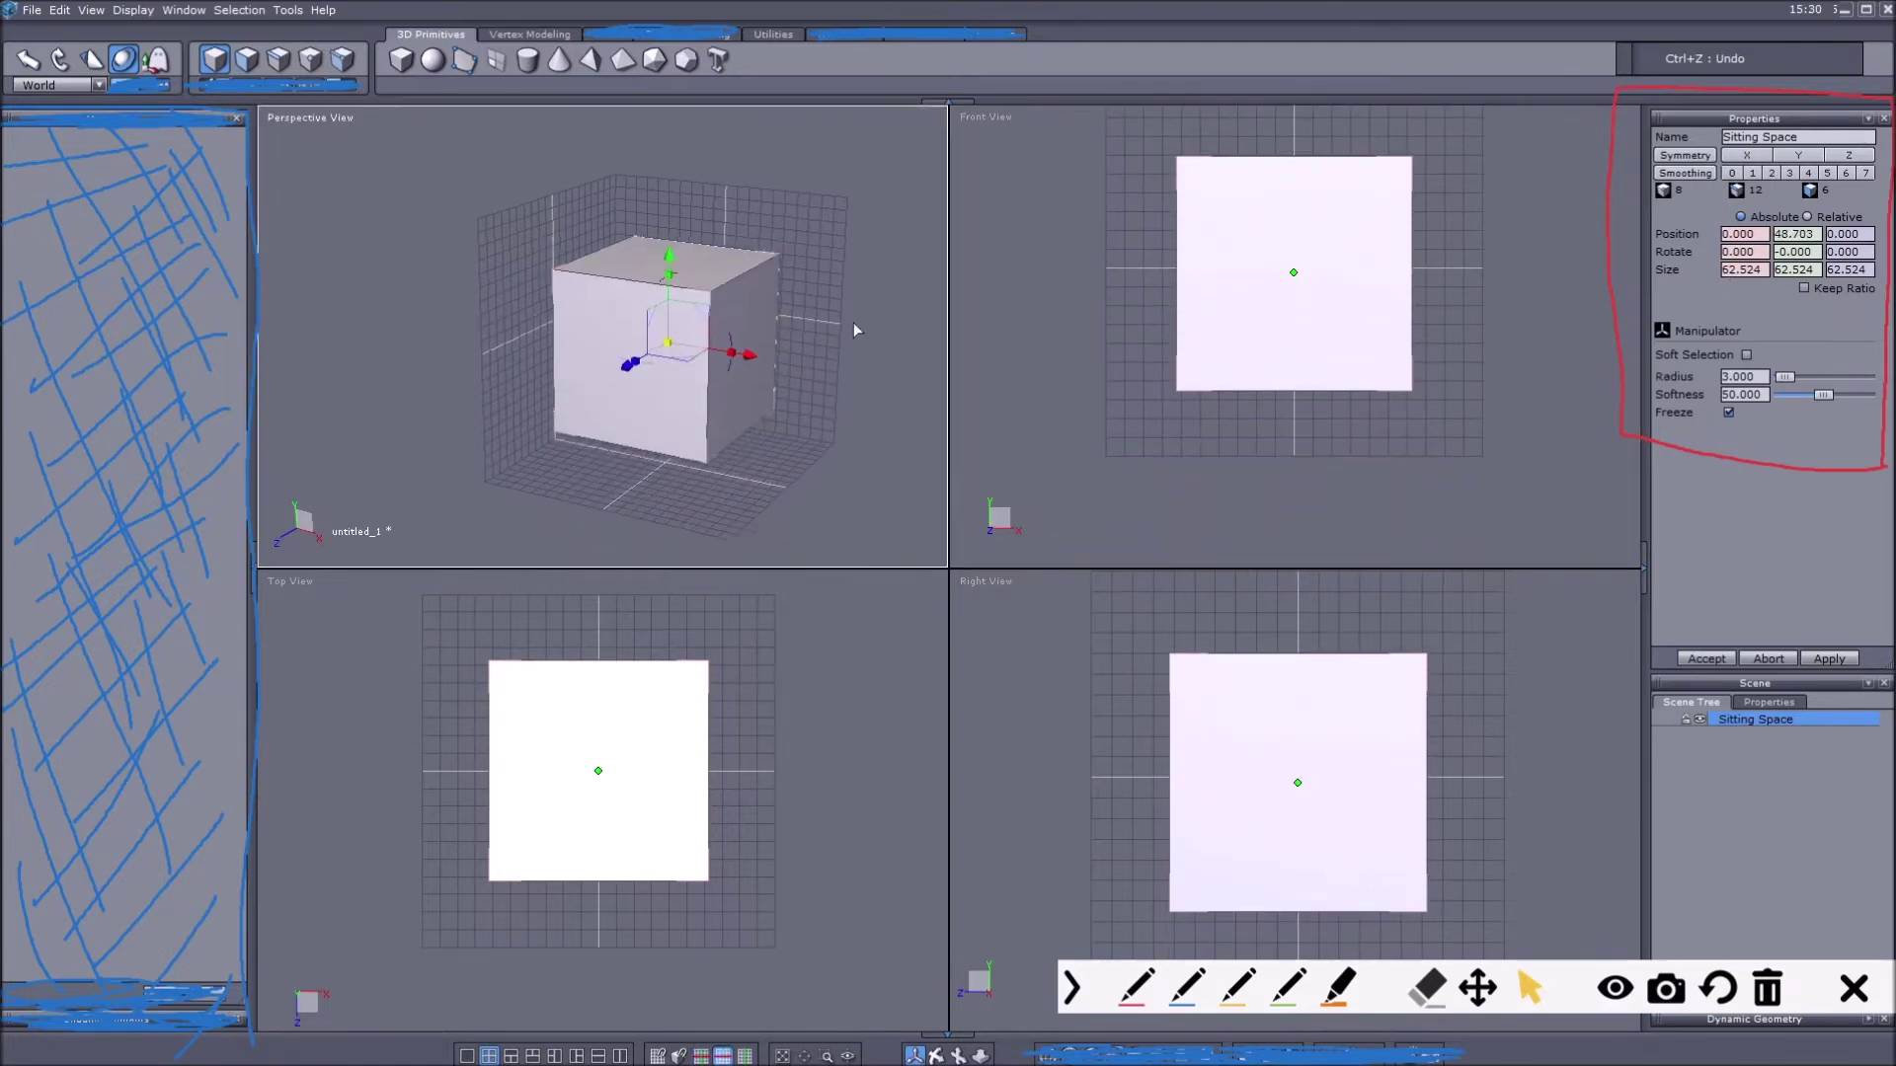
{"action": "scroll", "coordinate": [730, 368], "scroll_direction": "up", "scroll_amount": 3}
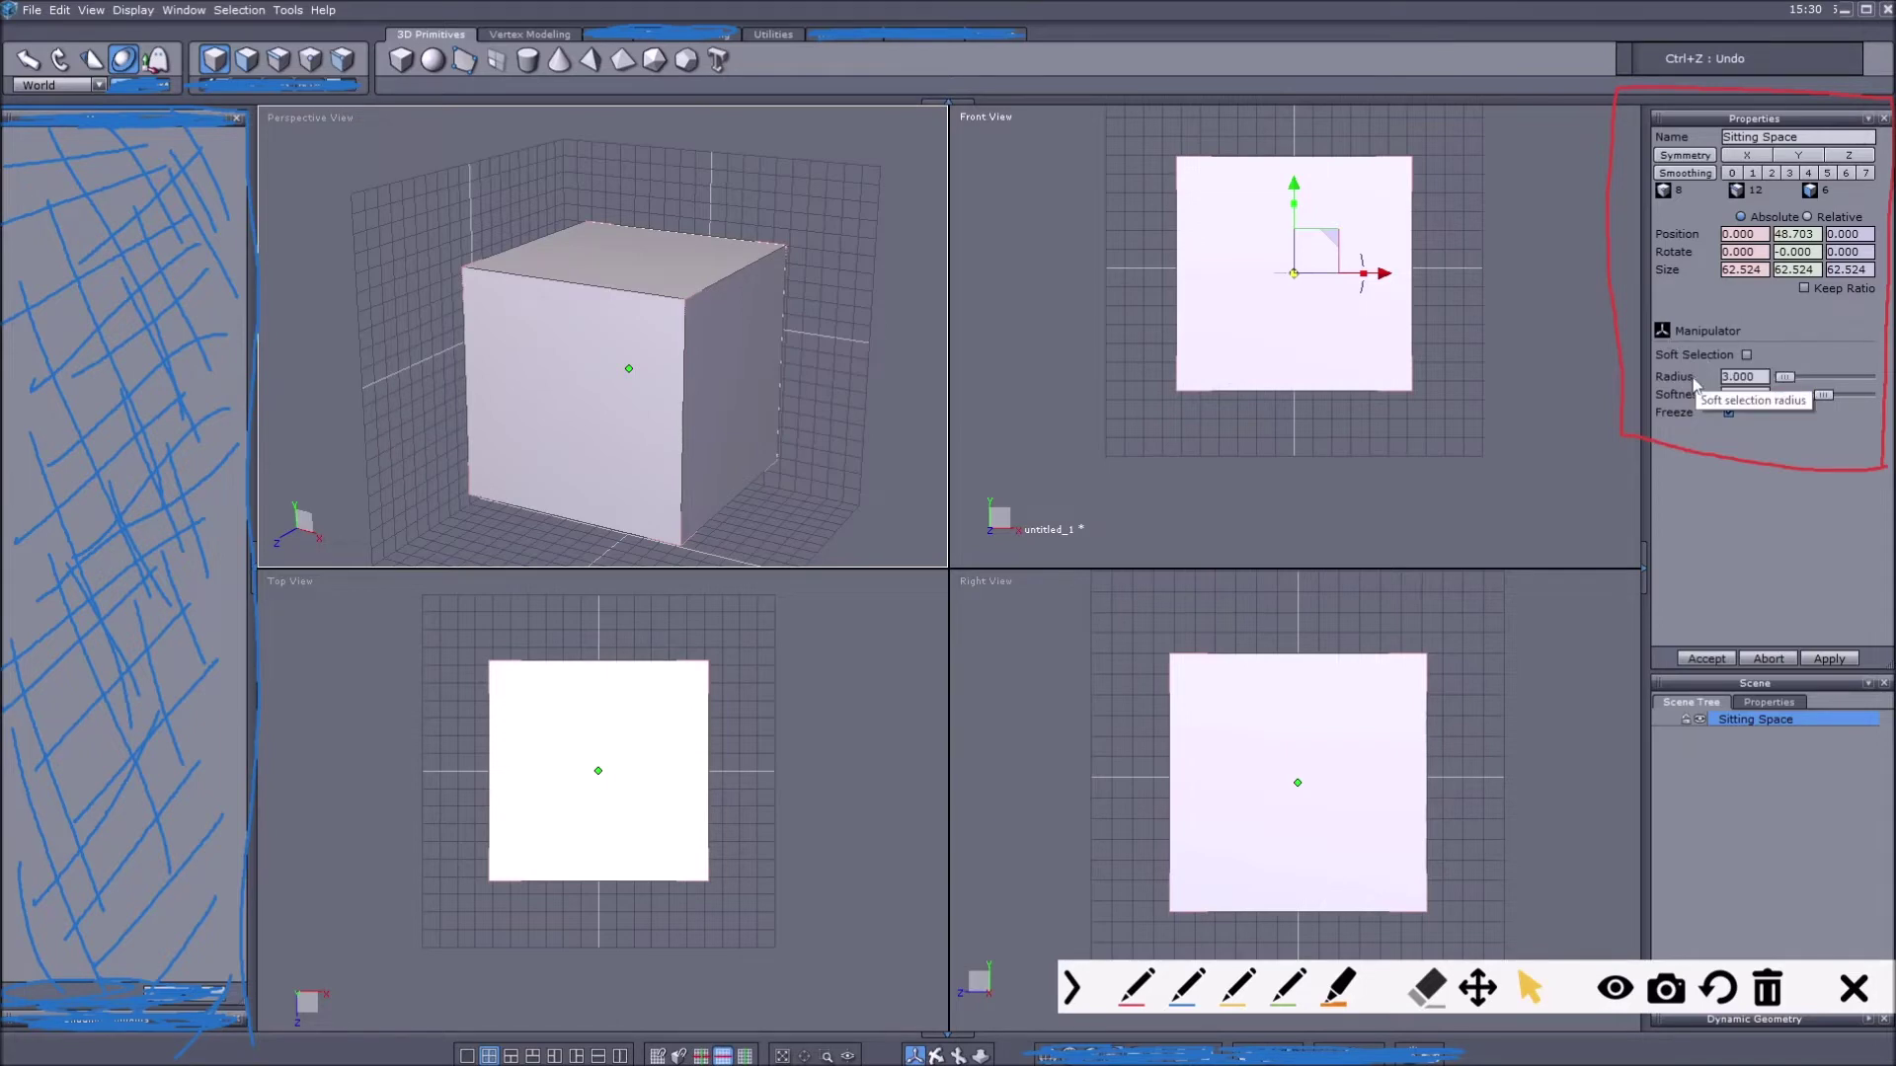
Try a slightly different soft selection radius and restore it to 3
{"action": "mouse_move", "coordinate": [1785, 386]}
{"action": "left_mouse_down"}
{"action": "mouse_move", "coordinate": [1809, 385]}
{"action": "mouse_move", "coordinate": [1791, 386]}
{"action": "left_mouse_up"}
{"action": "double_click", "coordinate": [1763, 376]}
{"action": "type", "text": "3"}
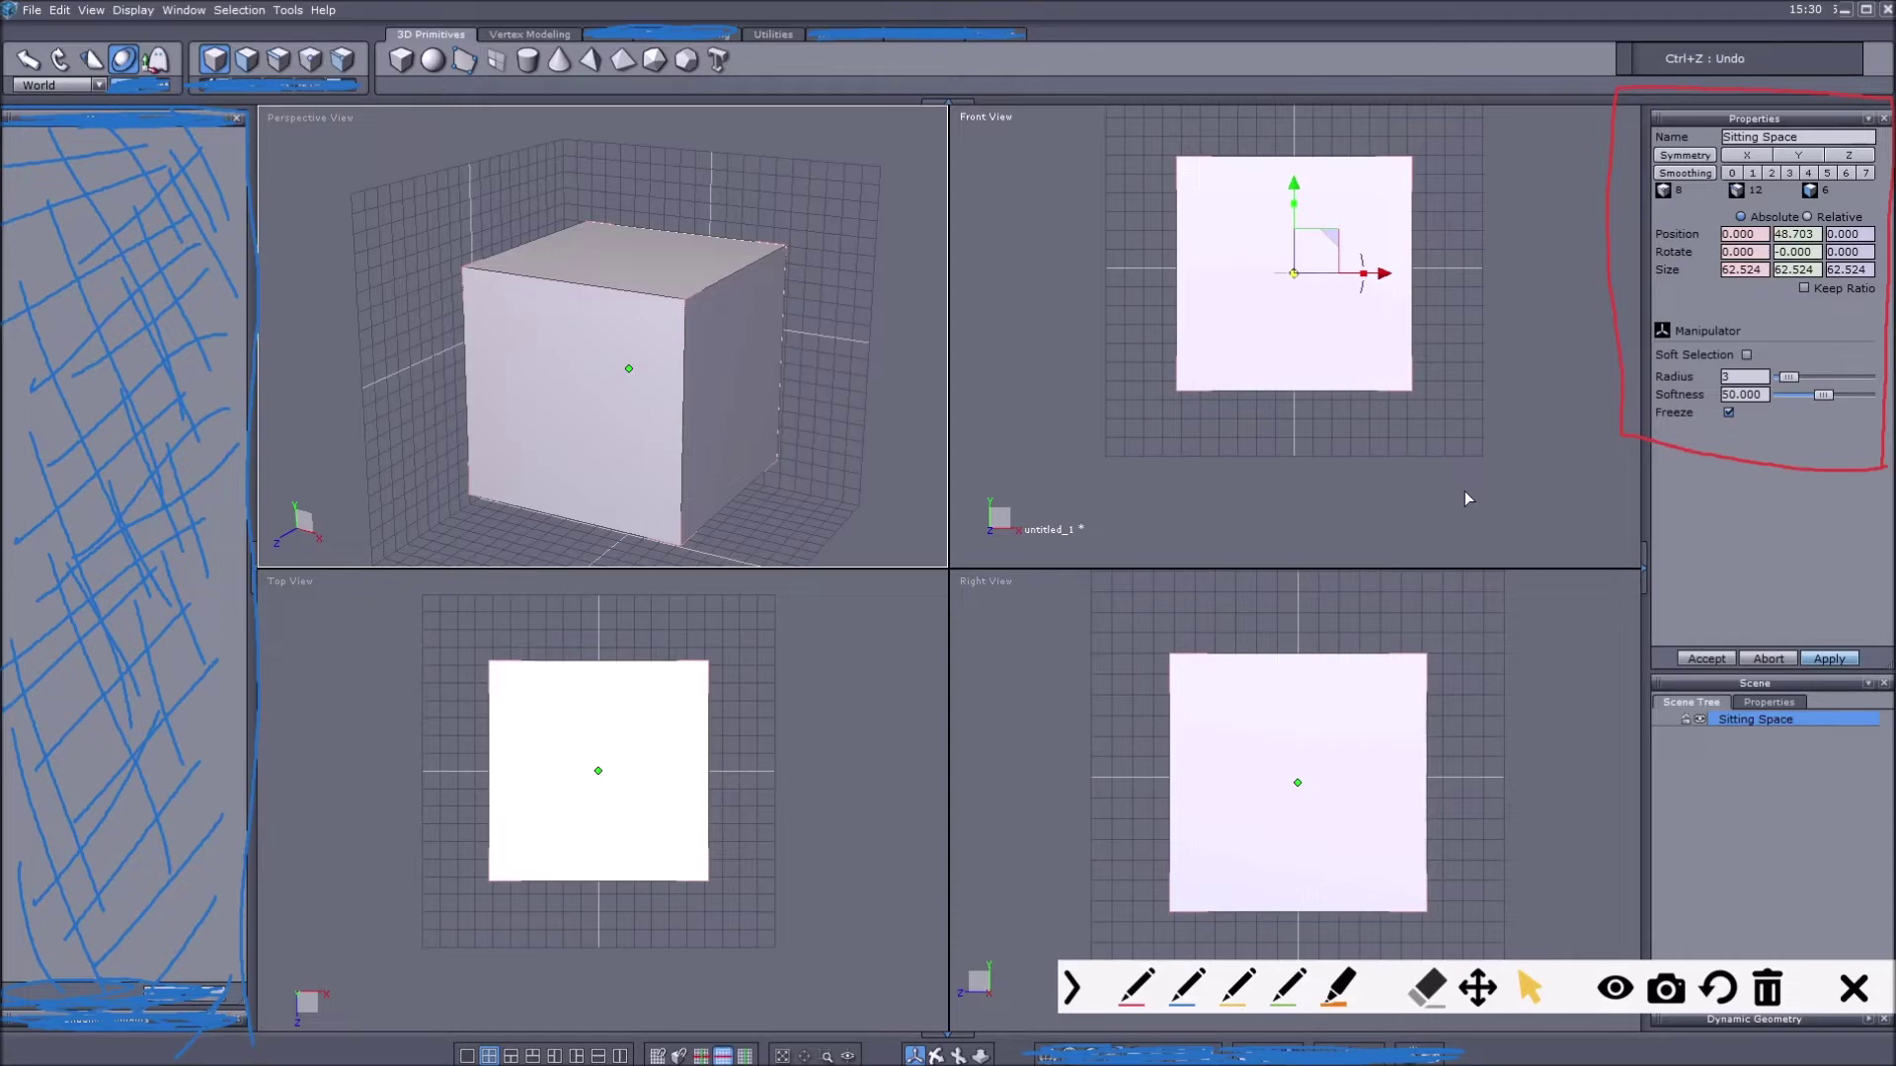
Move the Sitting Space cube up to about Y 51.4 with the Translate Manipulator in the perspective view
{"action": "middle_click_drag", "start_coordinate": [797, 344], "coordinate": [829, 322]}
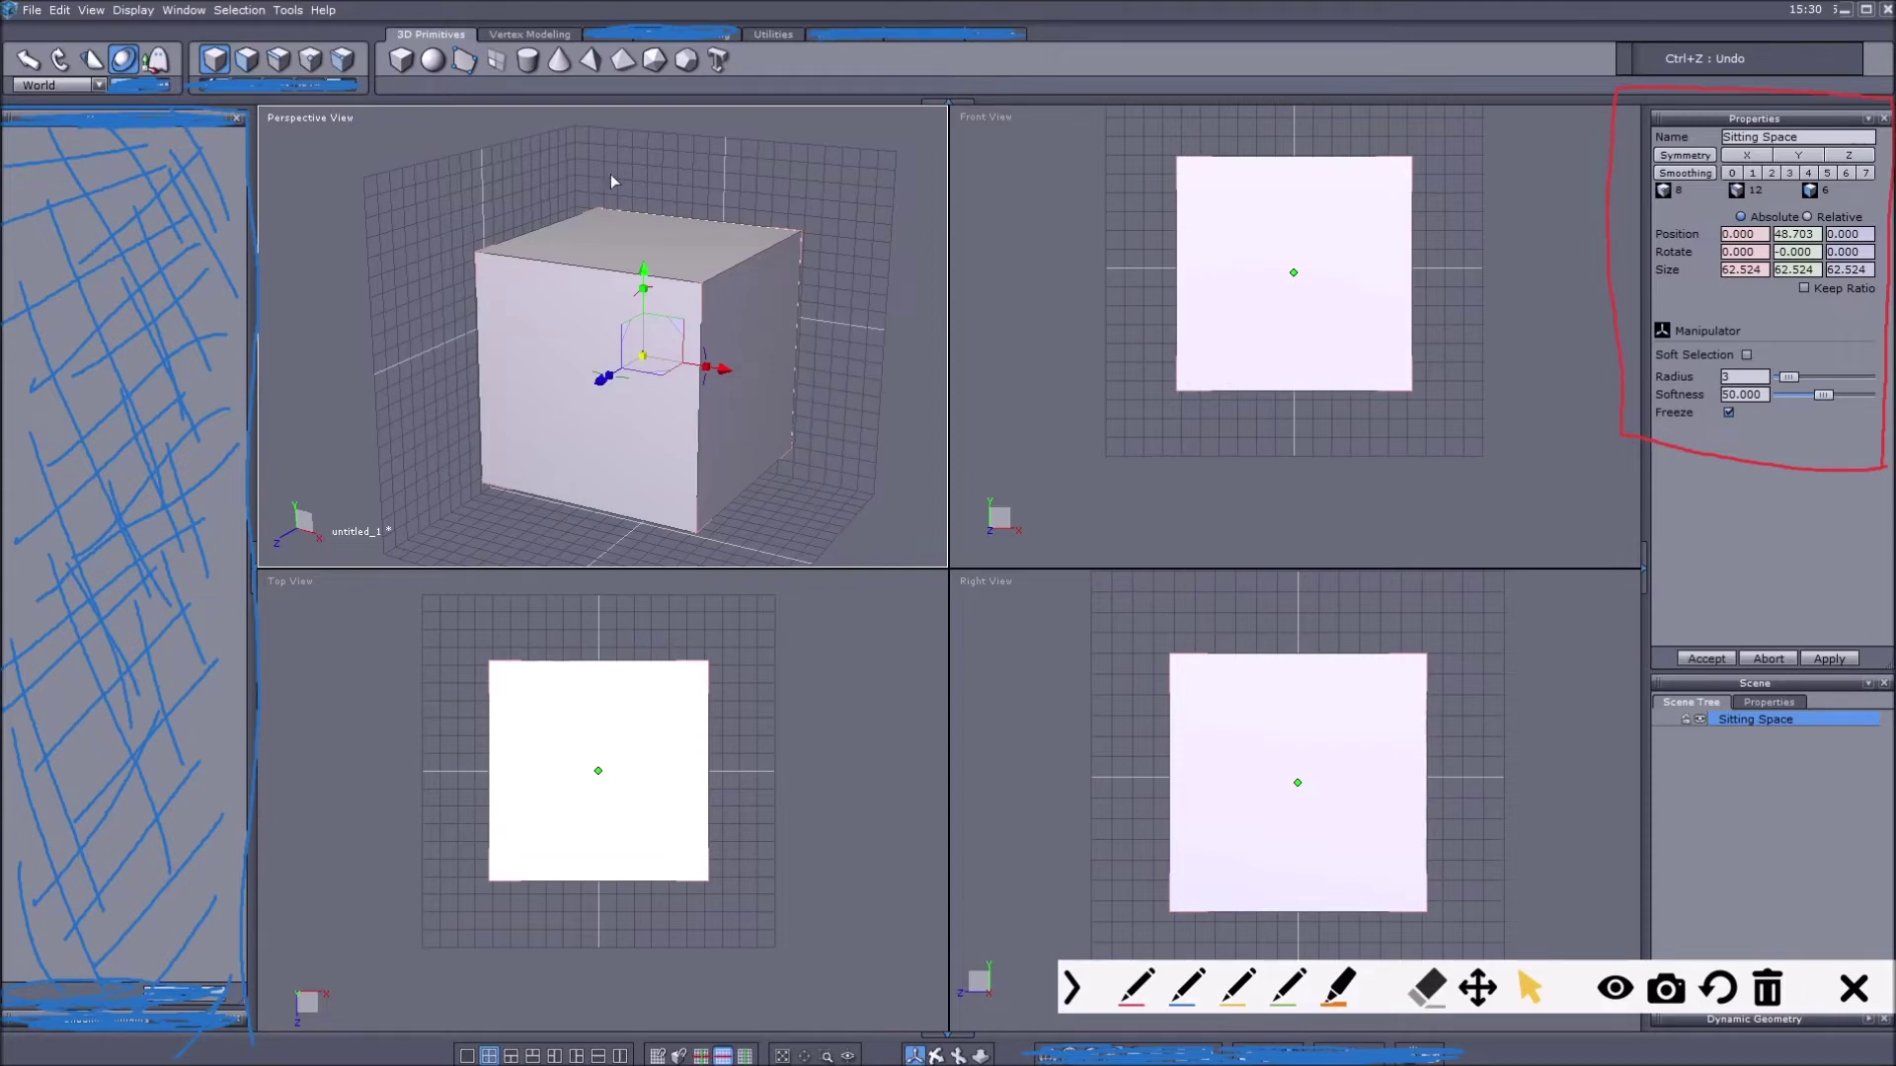
{"action": "scroll", "coordinate": [773, 334], "scroll_direction": "down", "scroll_amount": 2}
{"action": "scroll", "coordinate": [773, 318], "scroll_direction": "up", "scroll_amount": 3}
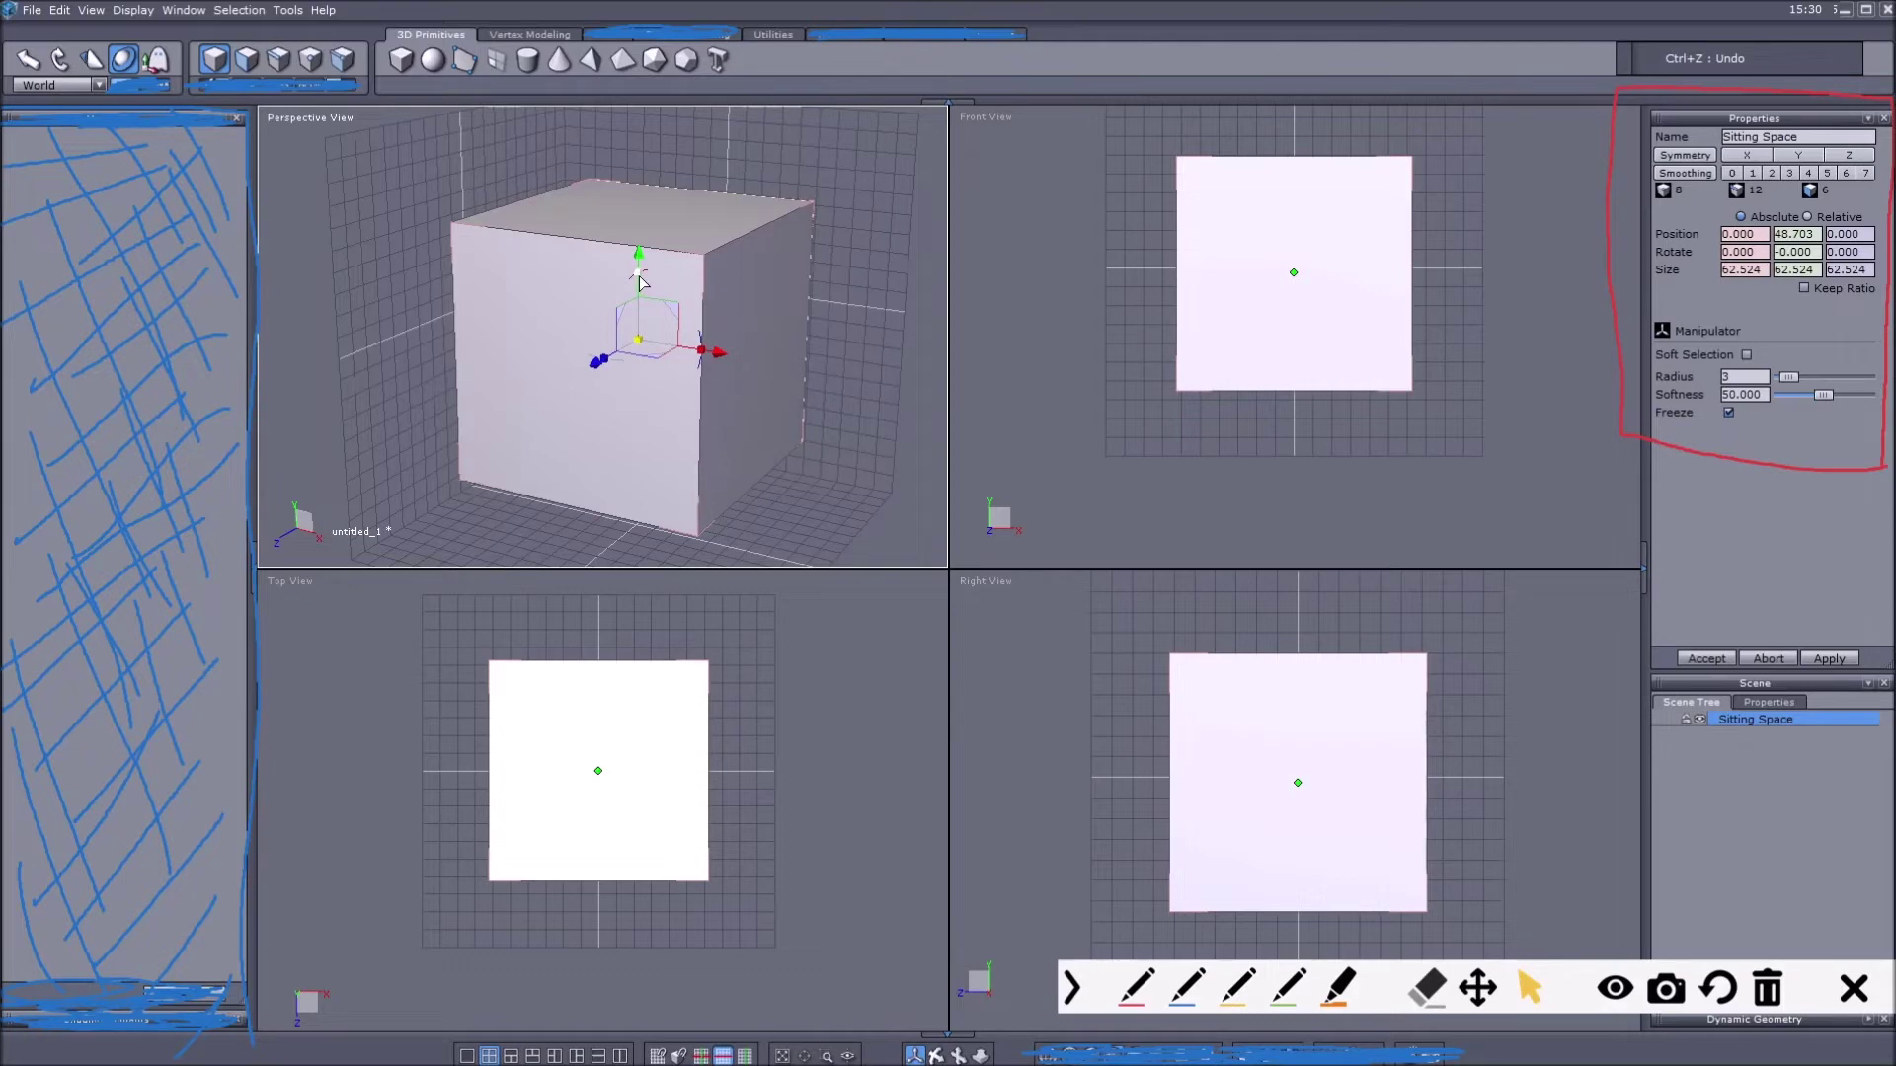
{"action": "left_click", "coordinate": [32, 64]}
{"action": "left_click_drag", "start_coordinate": [637, 259], "coordinate": [405, 211]}
Try rotating the Sitting Space cube with the rotation manipulator, and undo the rotation
{"action": "left_click", "coordinate": [59, 60]}
{"action": "left_click_drag", "start_coordinate": [697, 280], "coordinate": [642, 316]}
{"action": "key", "text": "ctrl+z"}
Try scaling the cube's height to about 46.4 with the Scale Manipulator, and undo the scaling
{"action": "left_click", "coordinate": [92, 60]}
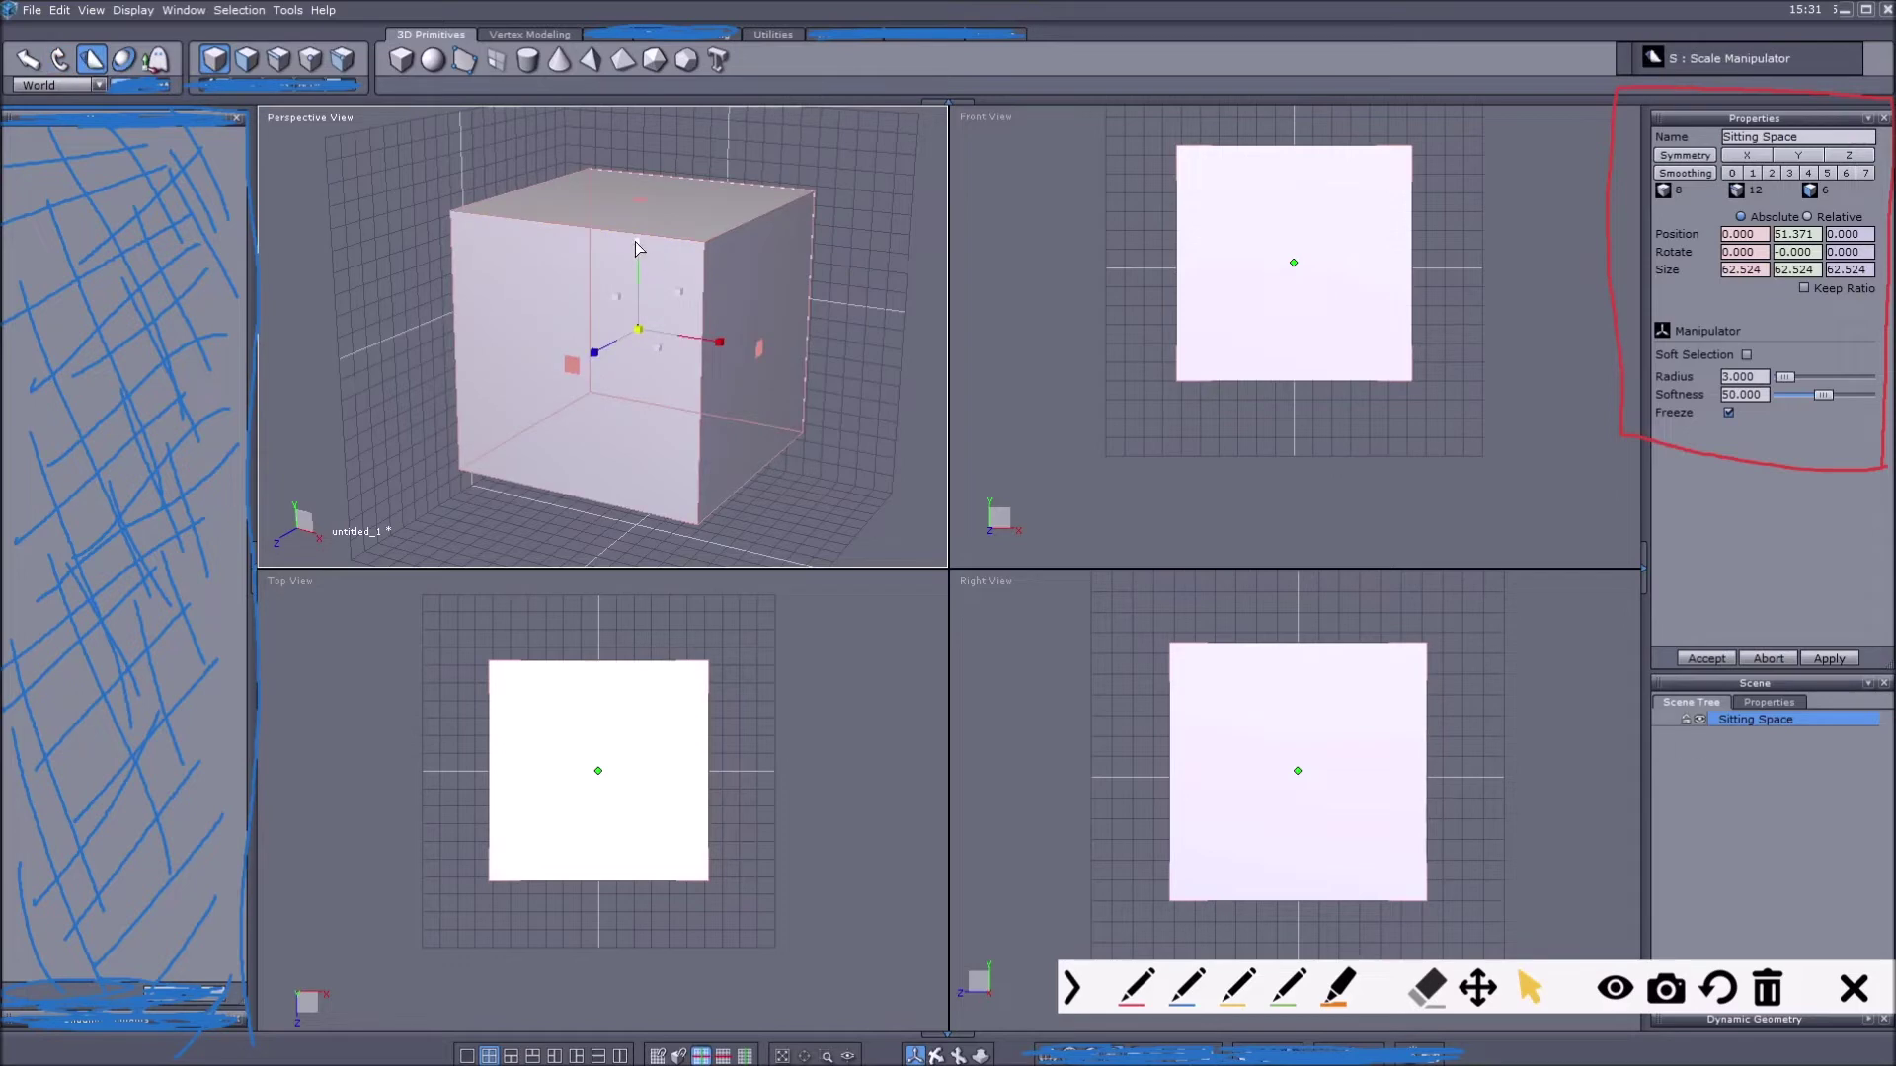
{"action": "left_click_drag", "start_coordinate": [637, 243], "coordinate": [640, 272]}
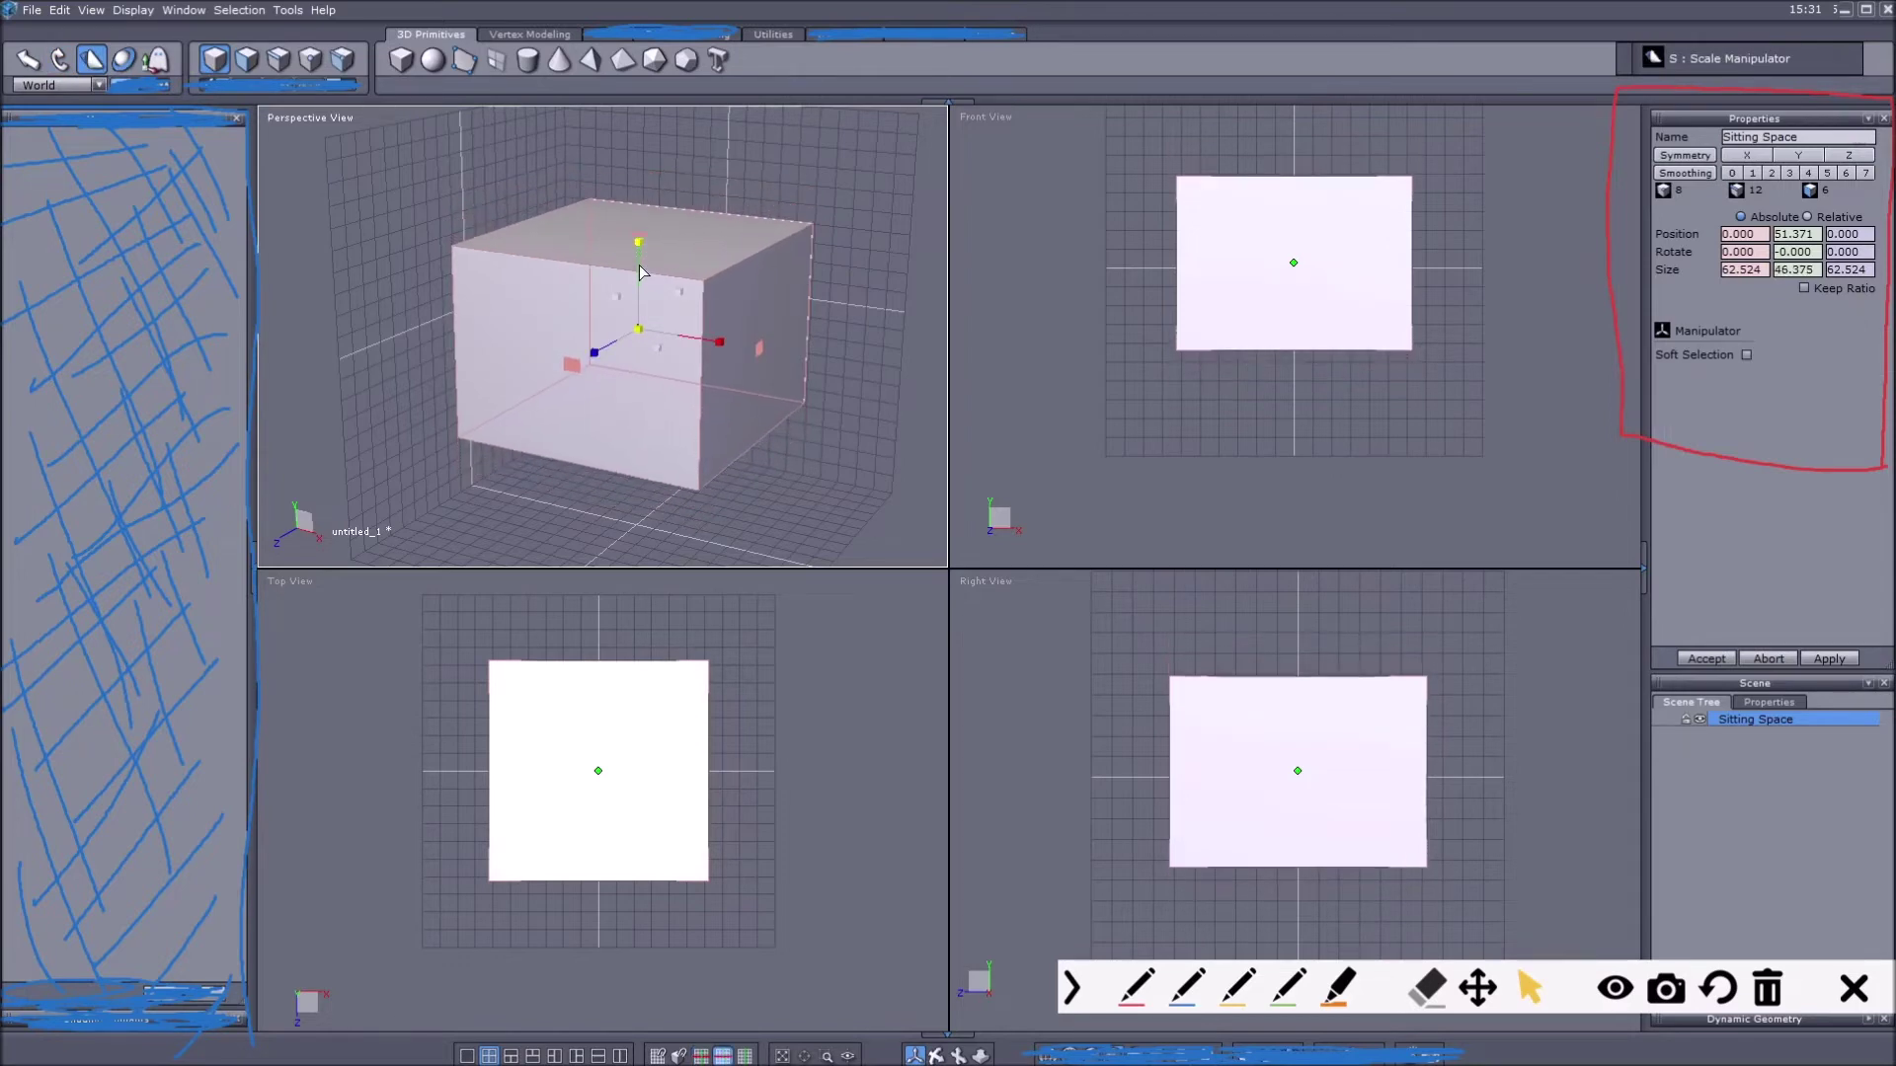
{"action": "key", "text": "ctrl+z"}
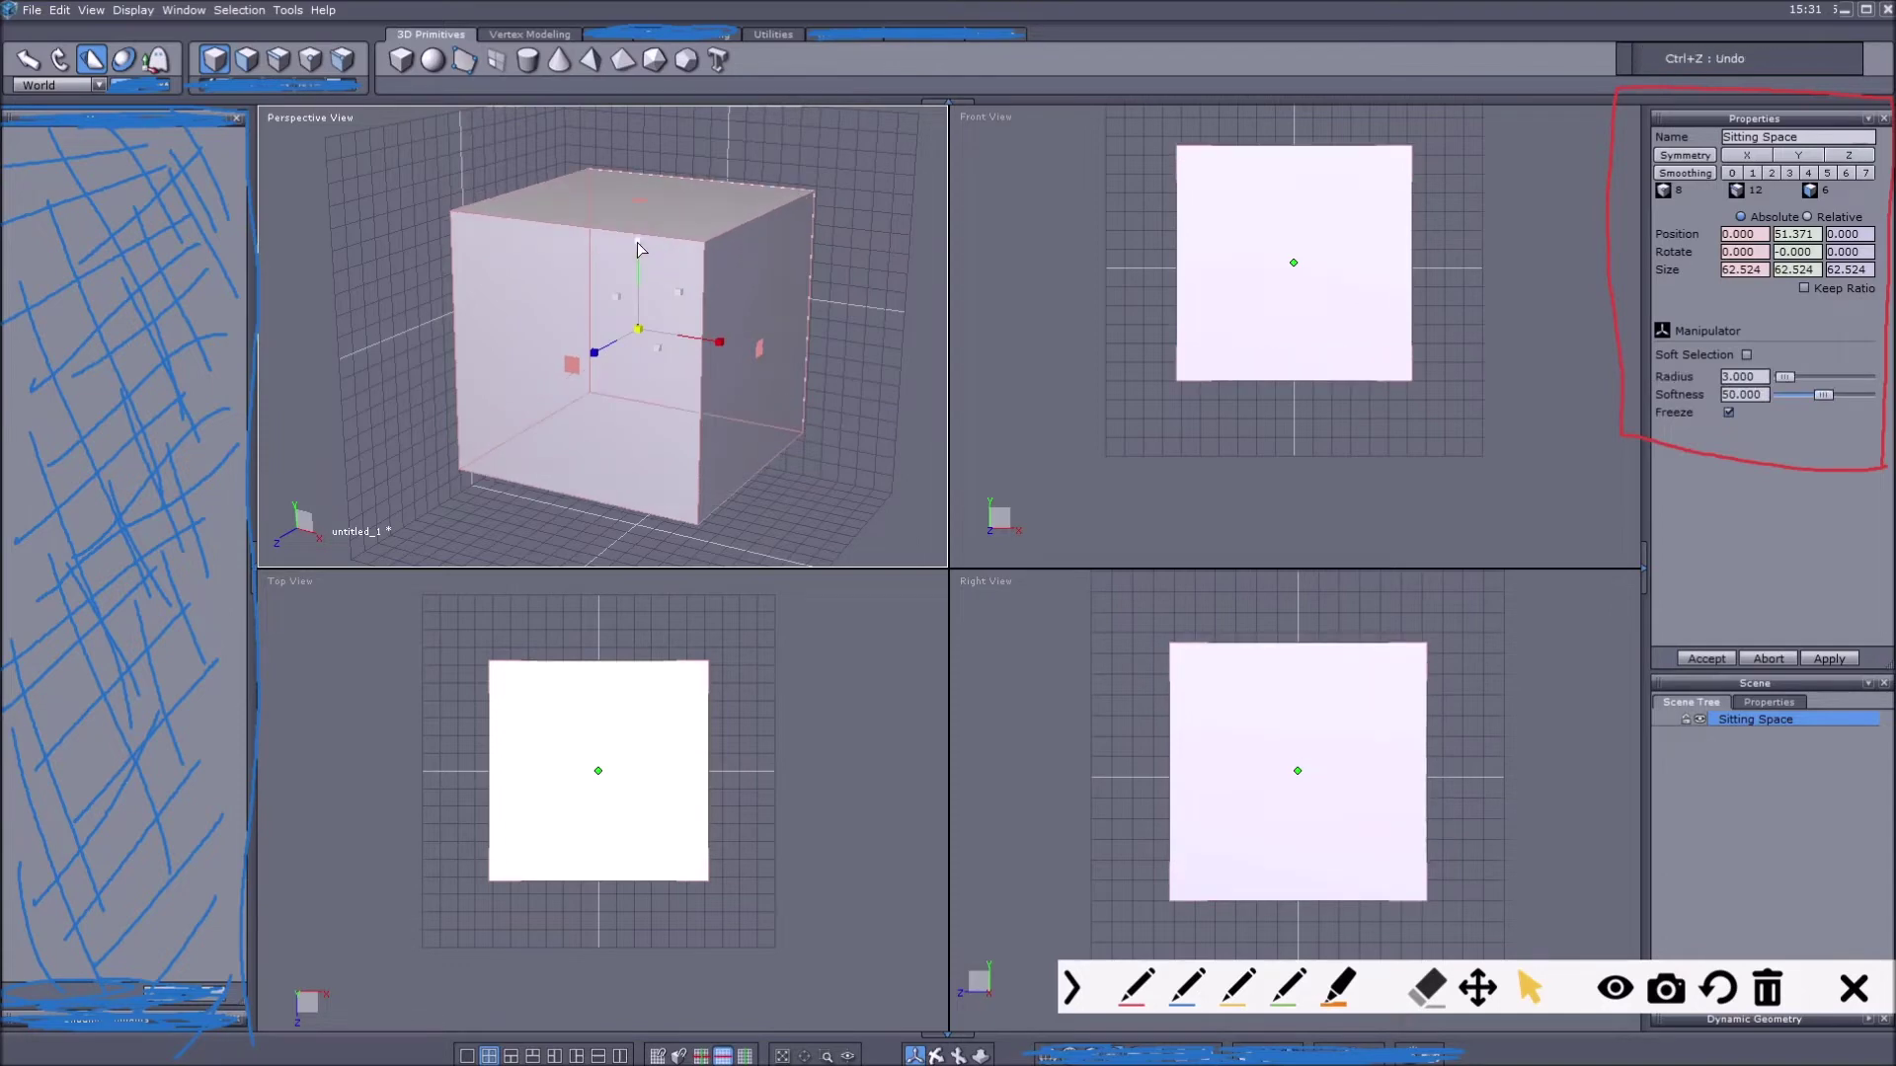
Scale the cube axis by axis into a flat slab about 66.9 wide, 5.1 high and 98.5 deep
{"action": "left_click_drag", "start_coordinate": [638, 249], "coordinate": [654, 332]}
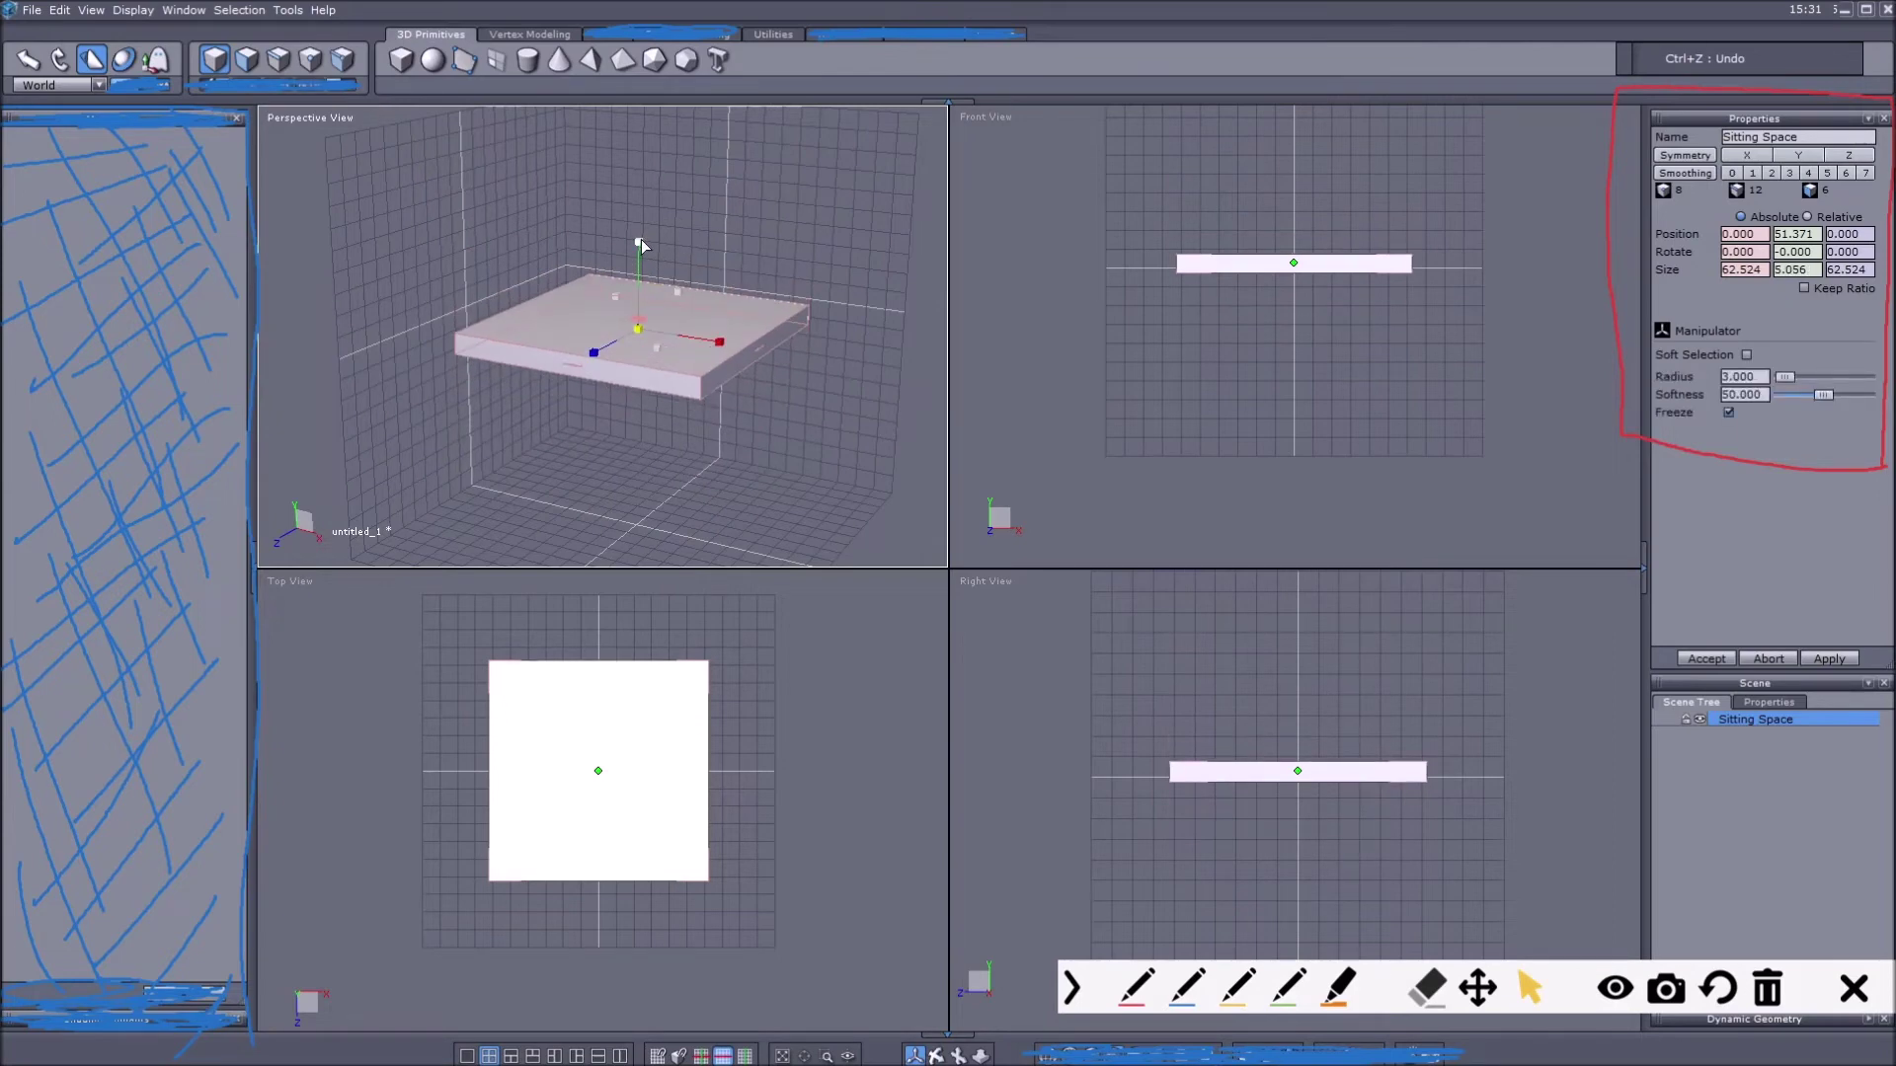
{"action": "left_click", "coordinate": [719, 344]}
{"action": "left_click_drag", "start_coordinate": [721, 350], "coordinate": [728, 404]}
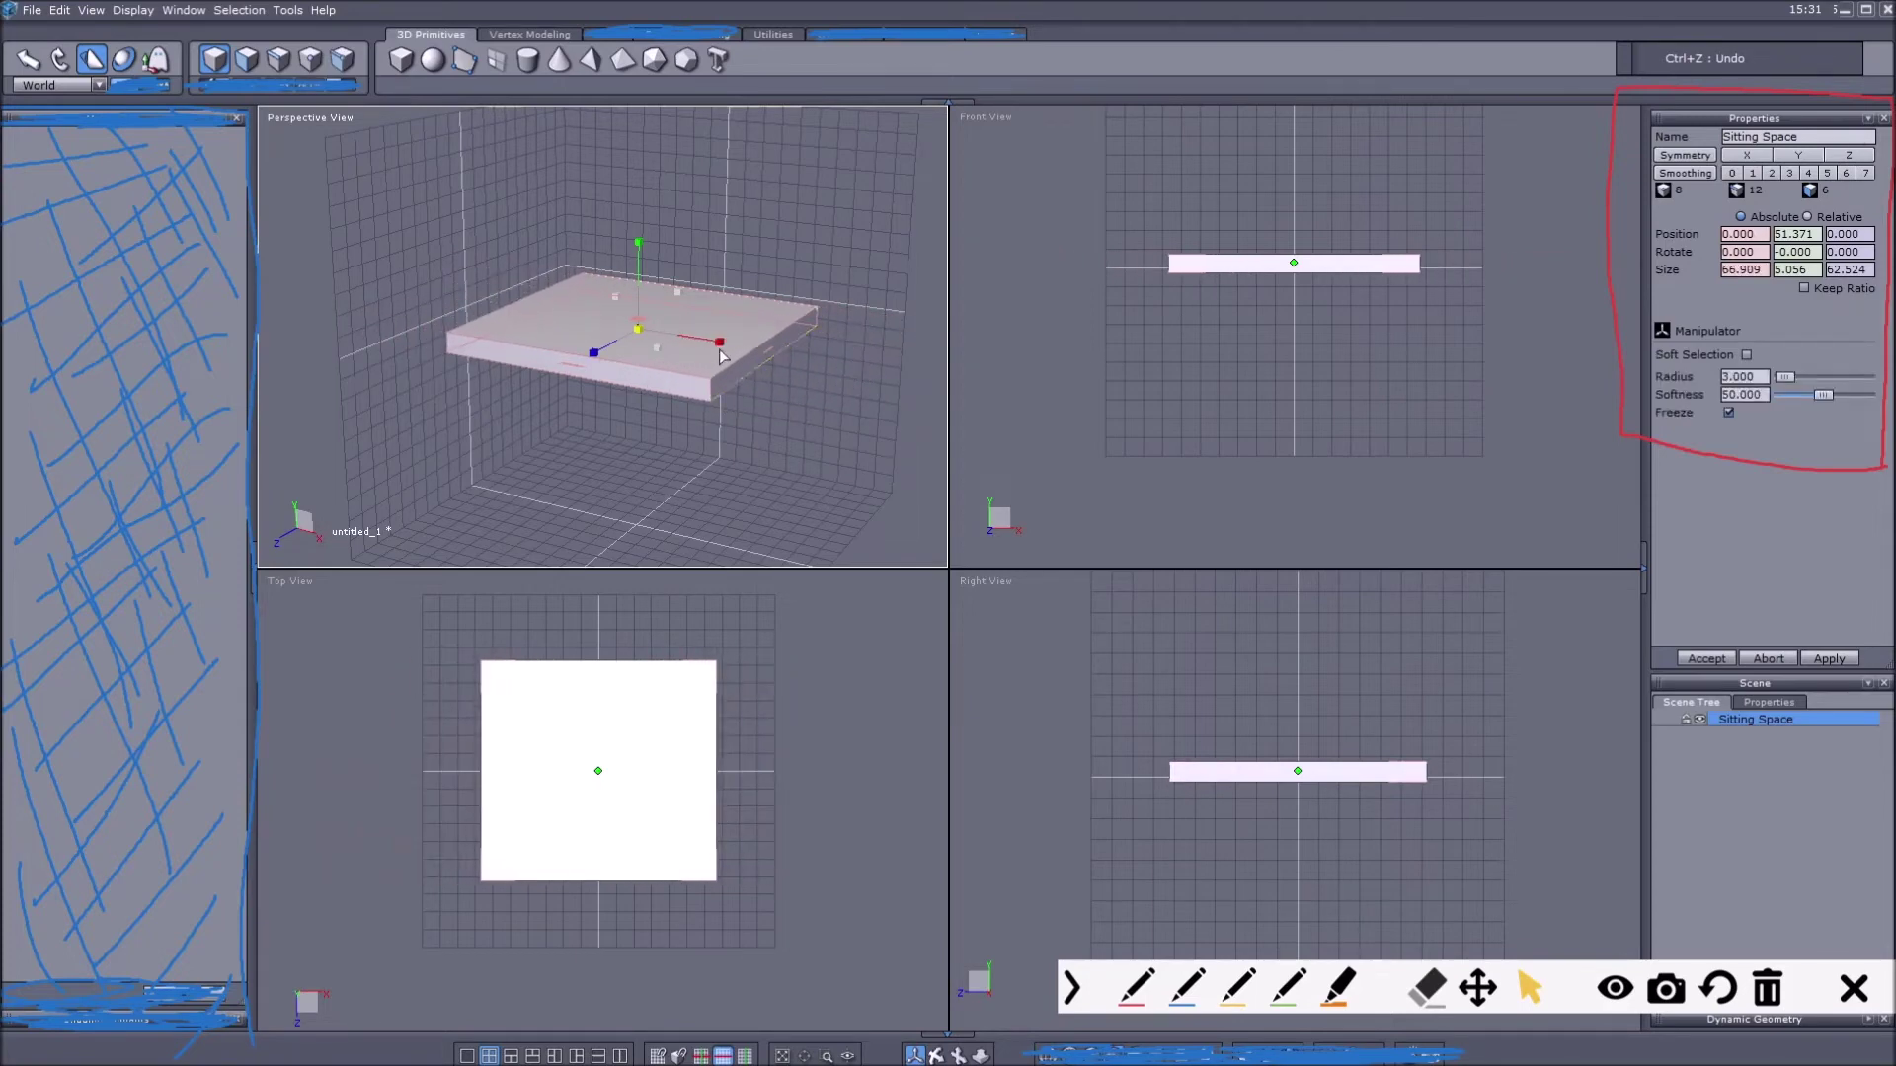
{"action": "left_click_drag", "start_coordinate": [593, 352], "coordinate": [569, 456]}
{"action": "mouse_move", "coordinate": [595, 361]}
{"action": "left_mouse_down"}
{"action": "mouse_move", "coordinate": [565, 381]}
{"action": "mouse_move", "coordinate": [608, 365]}
{"action": "mouse_move", "coordinate": [594, 385]}
{"action": "left_mouse_up"}
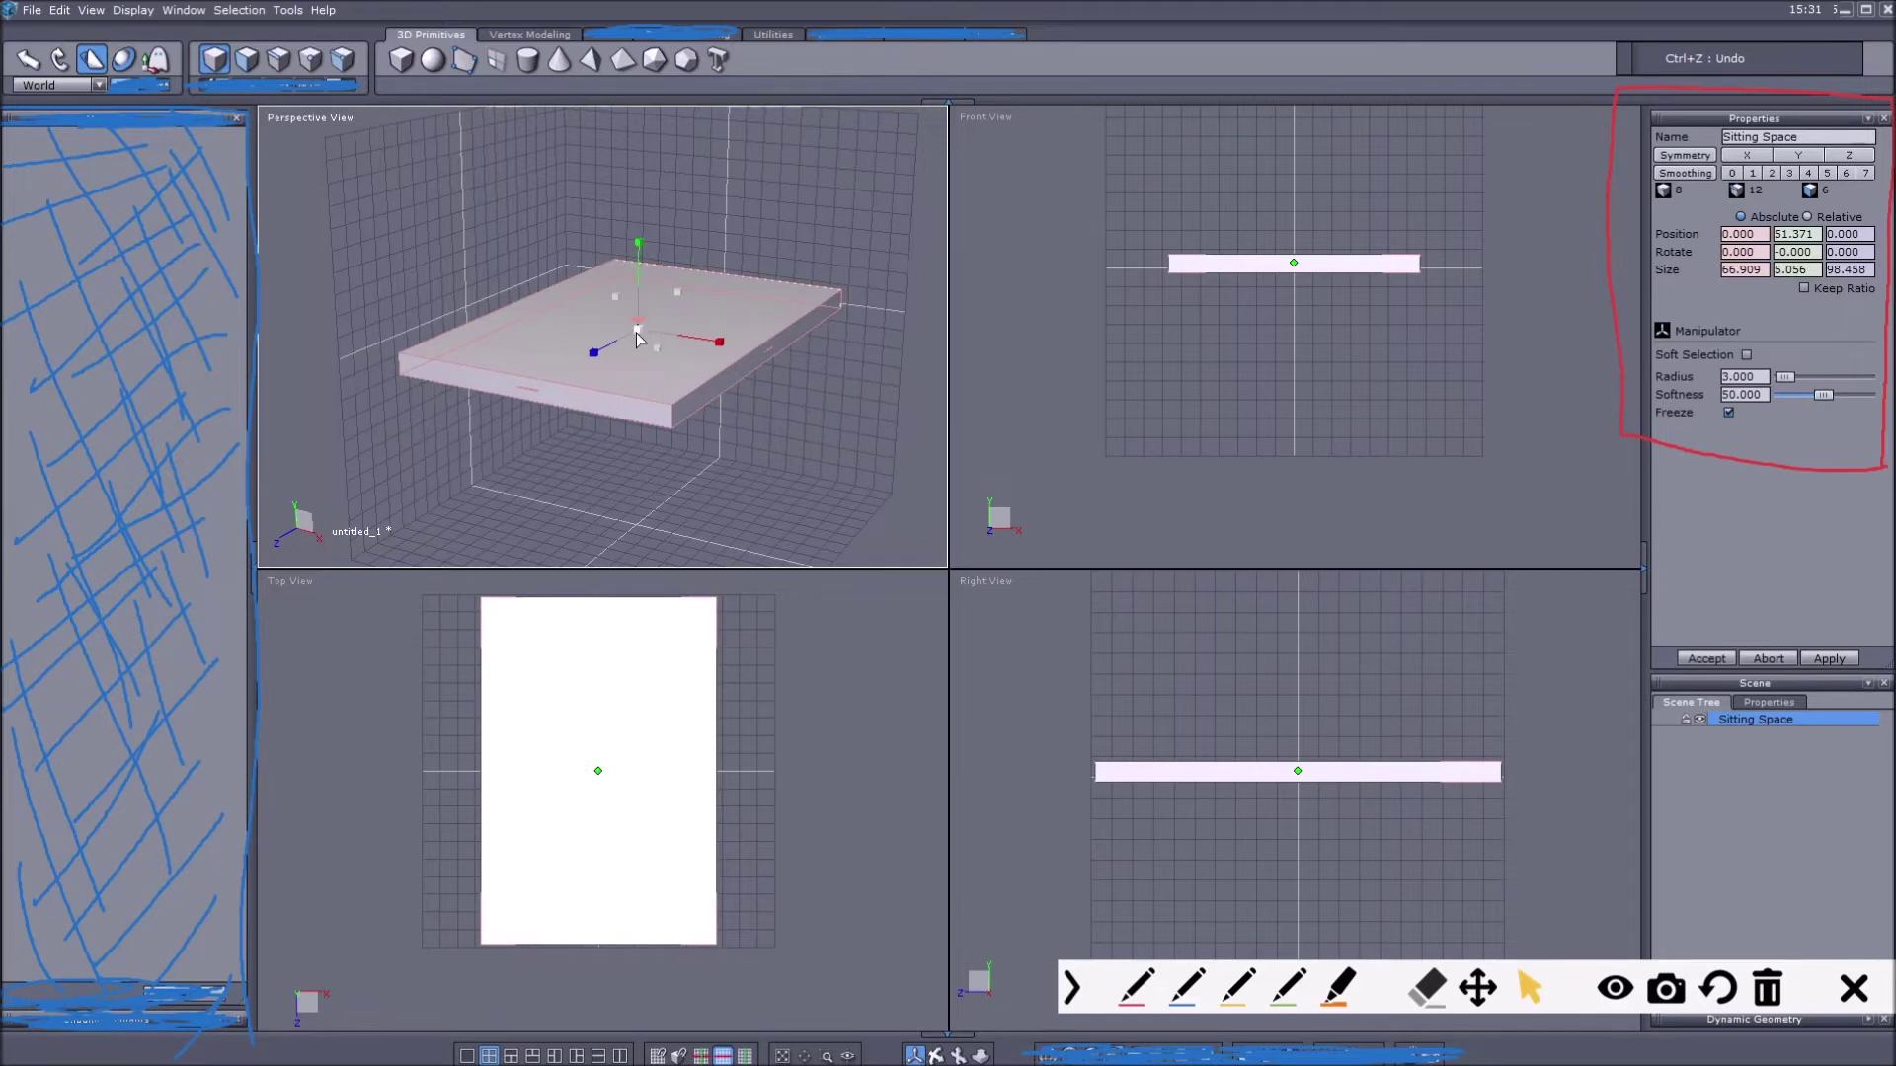
Scale the slab uniformly down to about 38.9 × 2.9 × 57.3 and lower it to about Y 16.7
{"action": "left_click_drag", "start_coordinate": [638, 332], "coordinate": [538, 239]}
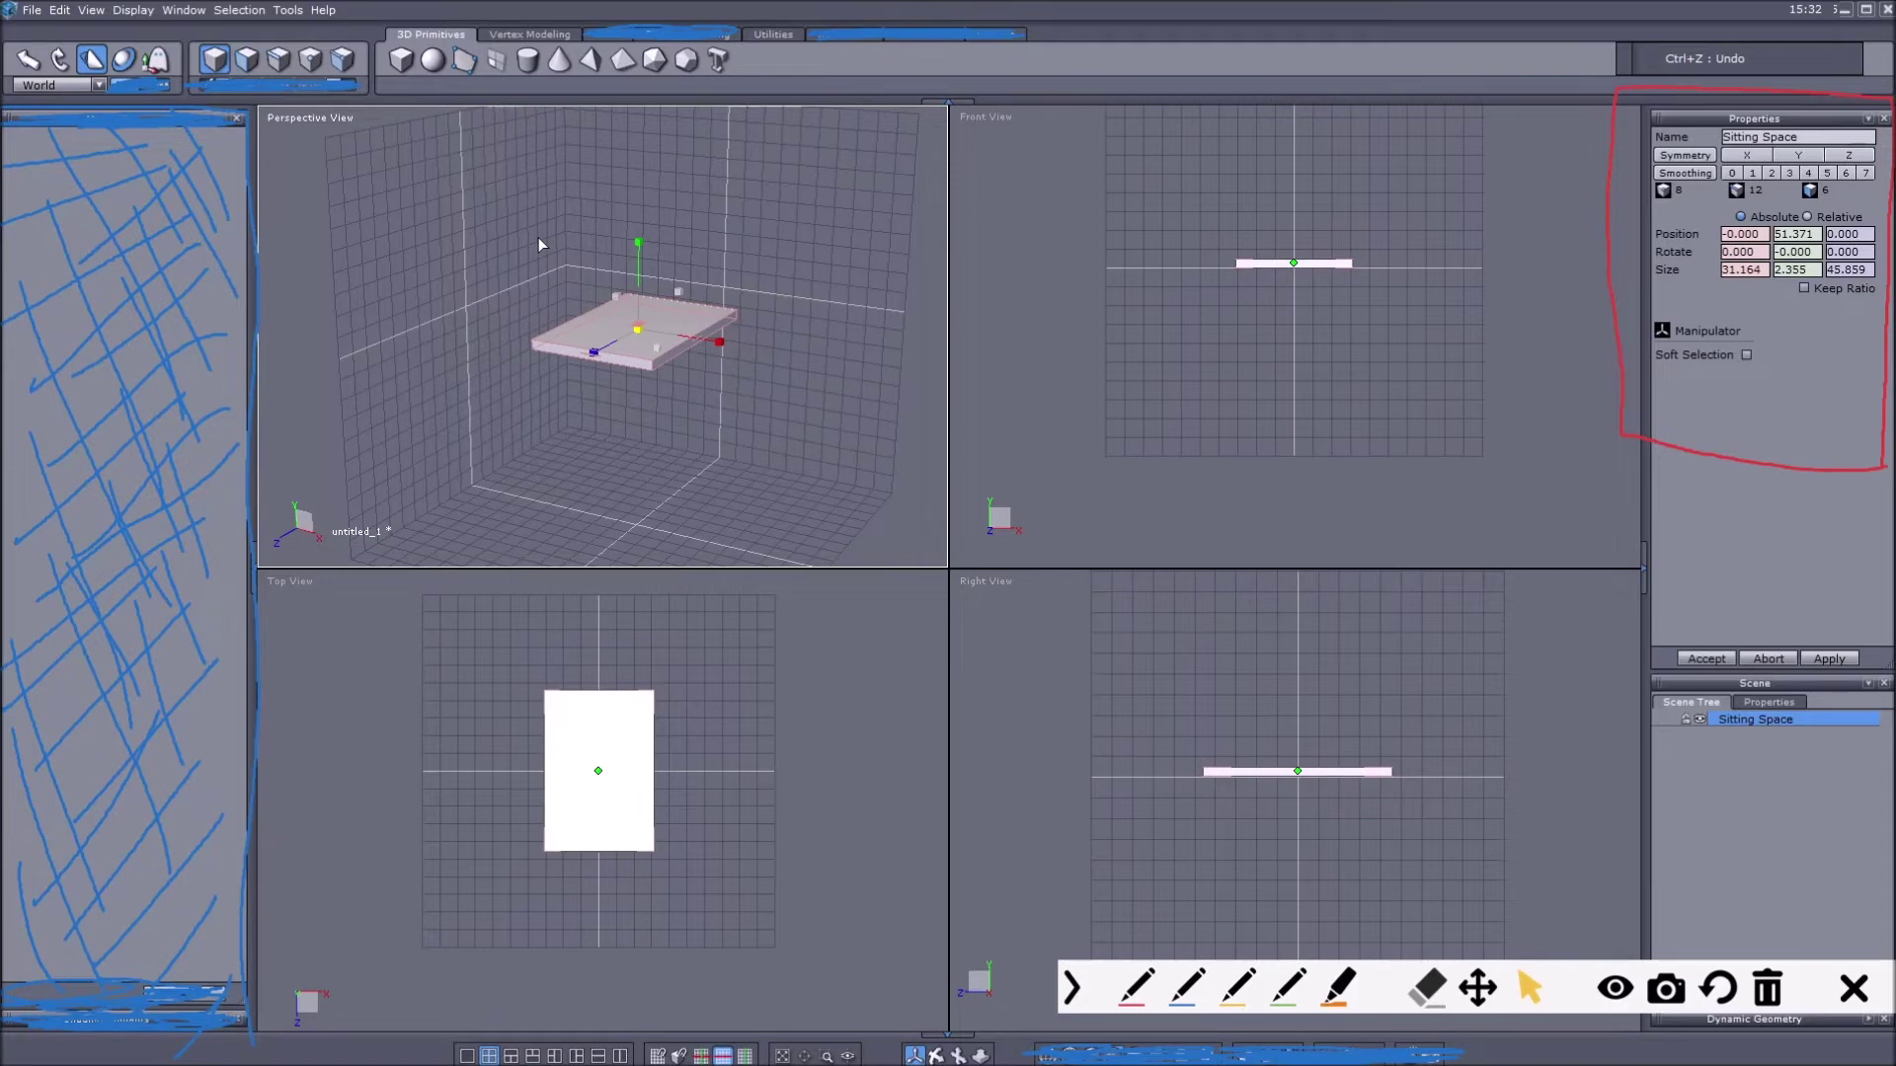
{"action": "left_click_drag", "start_coordinate": [538, 239], "coordinate": [572, 264]}
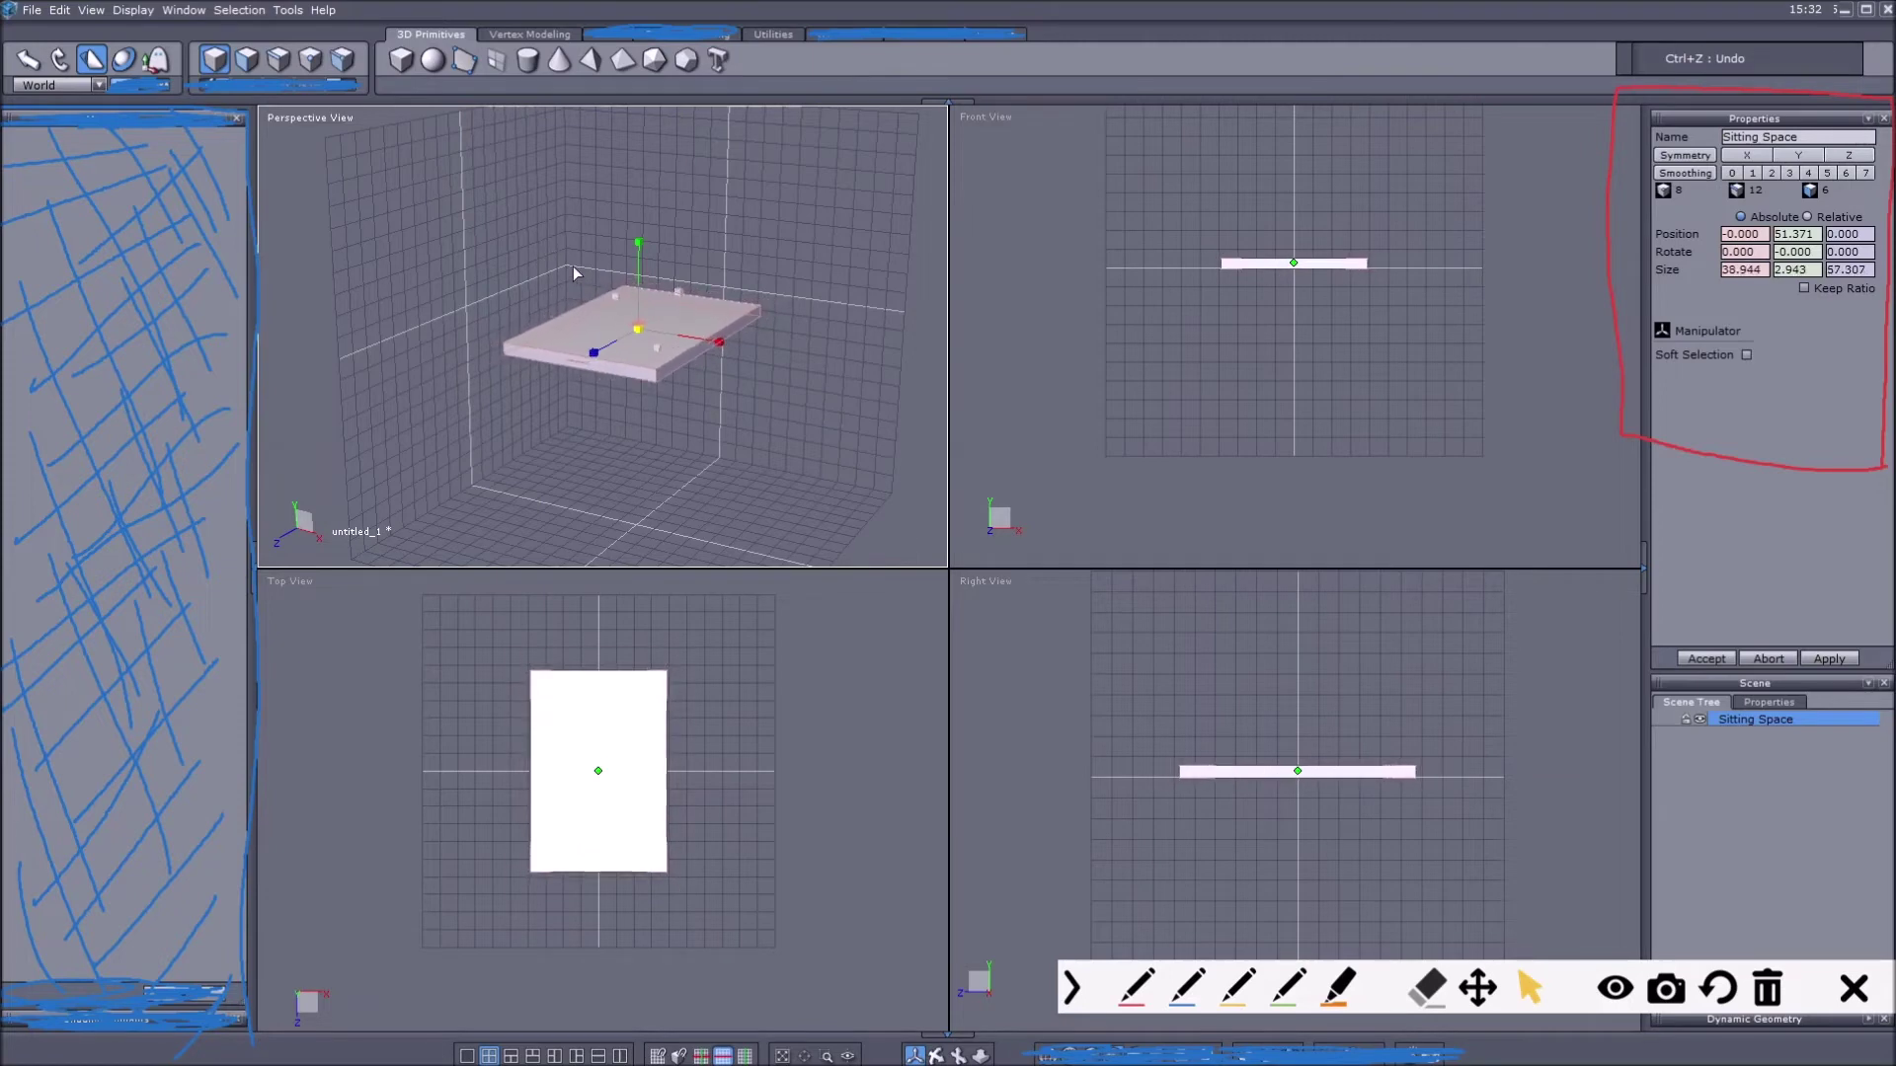
{"action": "left_click", "coordinate": [29, 60]}
{"action": "left_click_drag", "start_coordinate": [640, 244], "coordinate": [758, 393]}
{"action": "middle_click_drag", "start_coordinate": [758, 393], "coordinate": [685, 255]}
{"action": "middle_click_drag", "start_coordinate": [796, 233], "coordinate": [741, 324]}
{"action": "scroll", "coordinate": [666, 324], "scroll_direction": "down", "scroll_amount": 2}
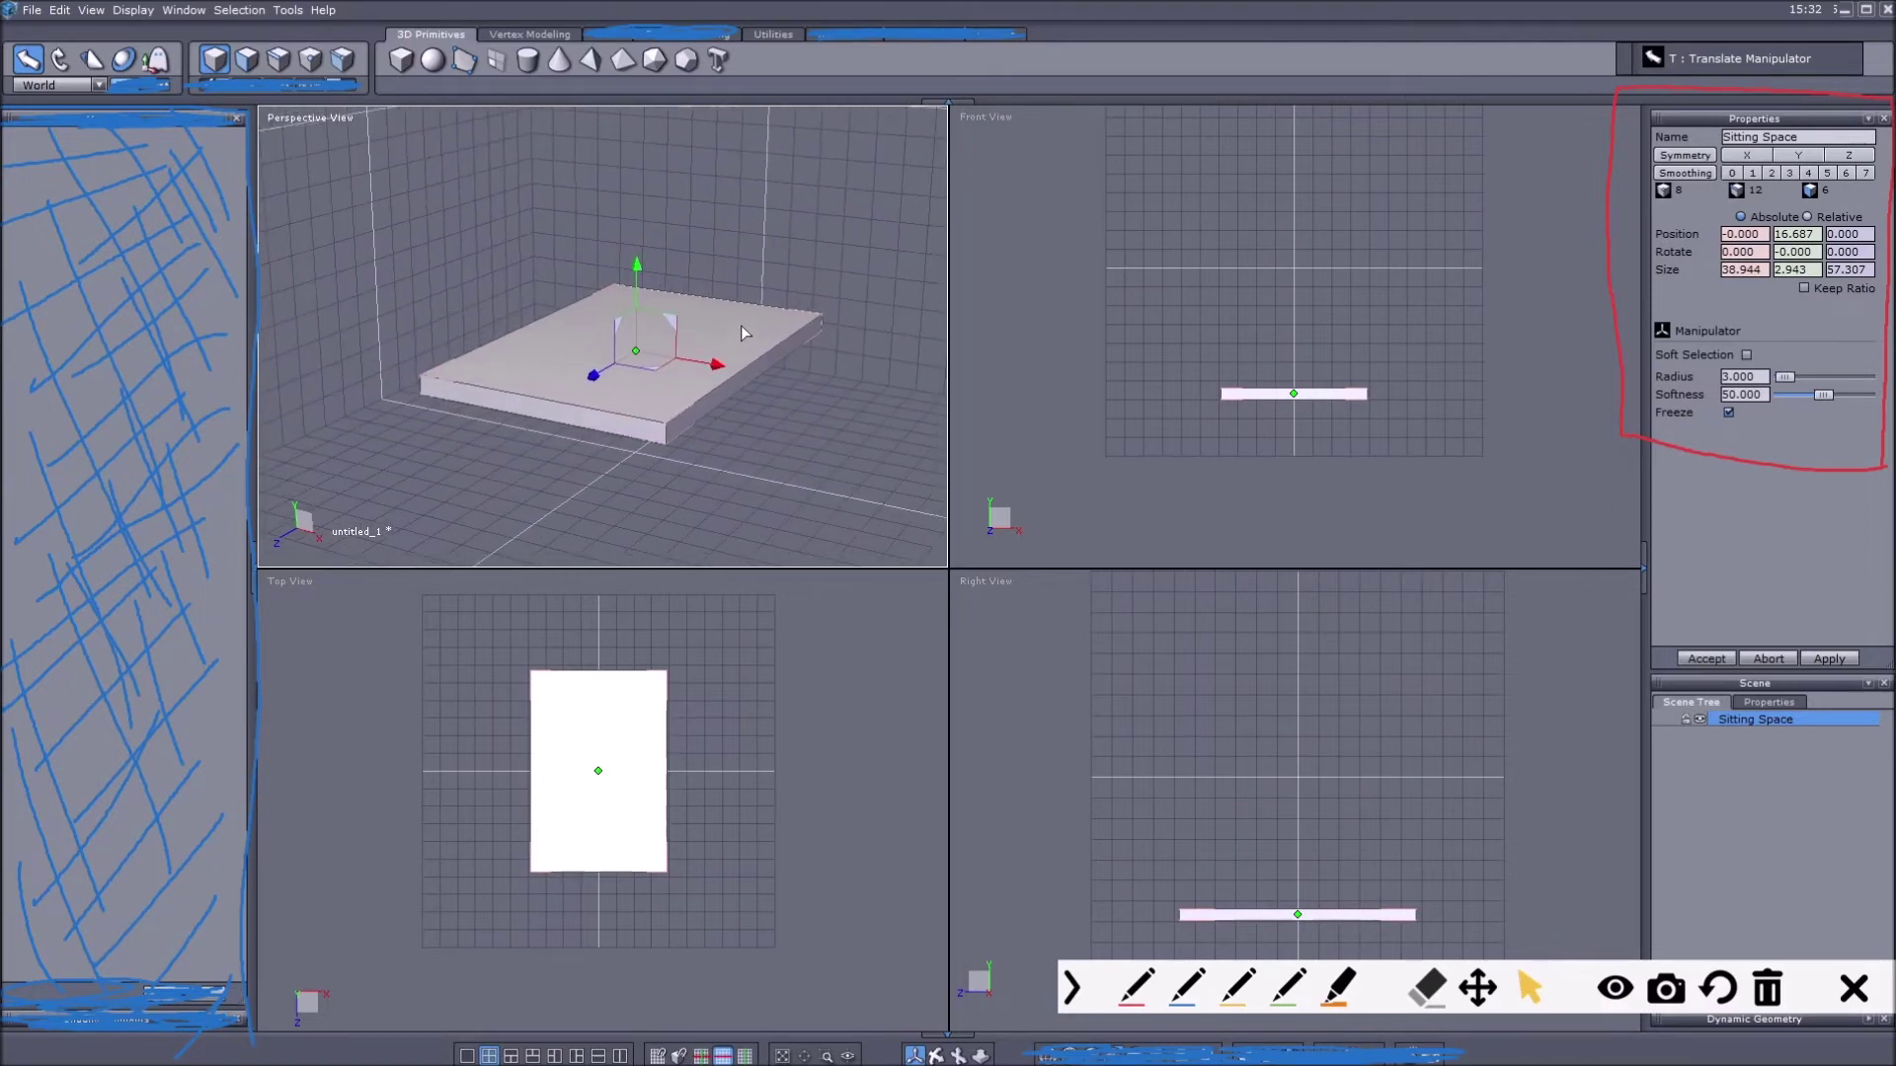
Scale the slab down to about 30 along X and 40.7 along Z, keeping its thickness
{"action": "left_click", "coordinate": [92, 60]}
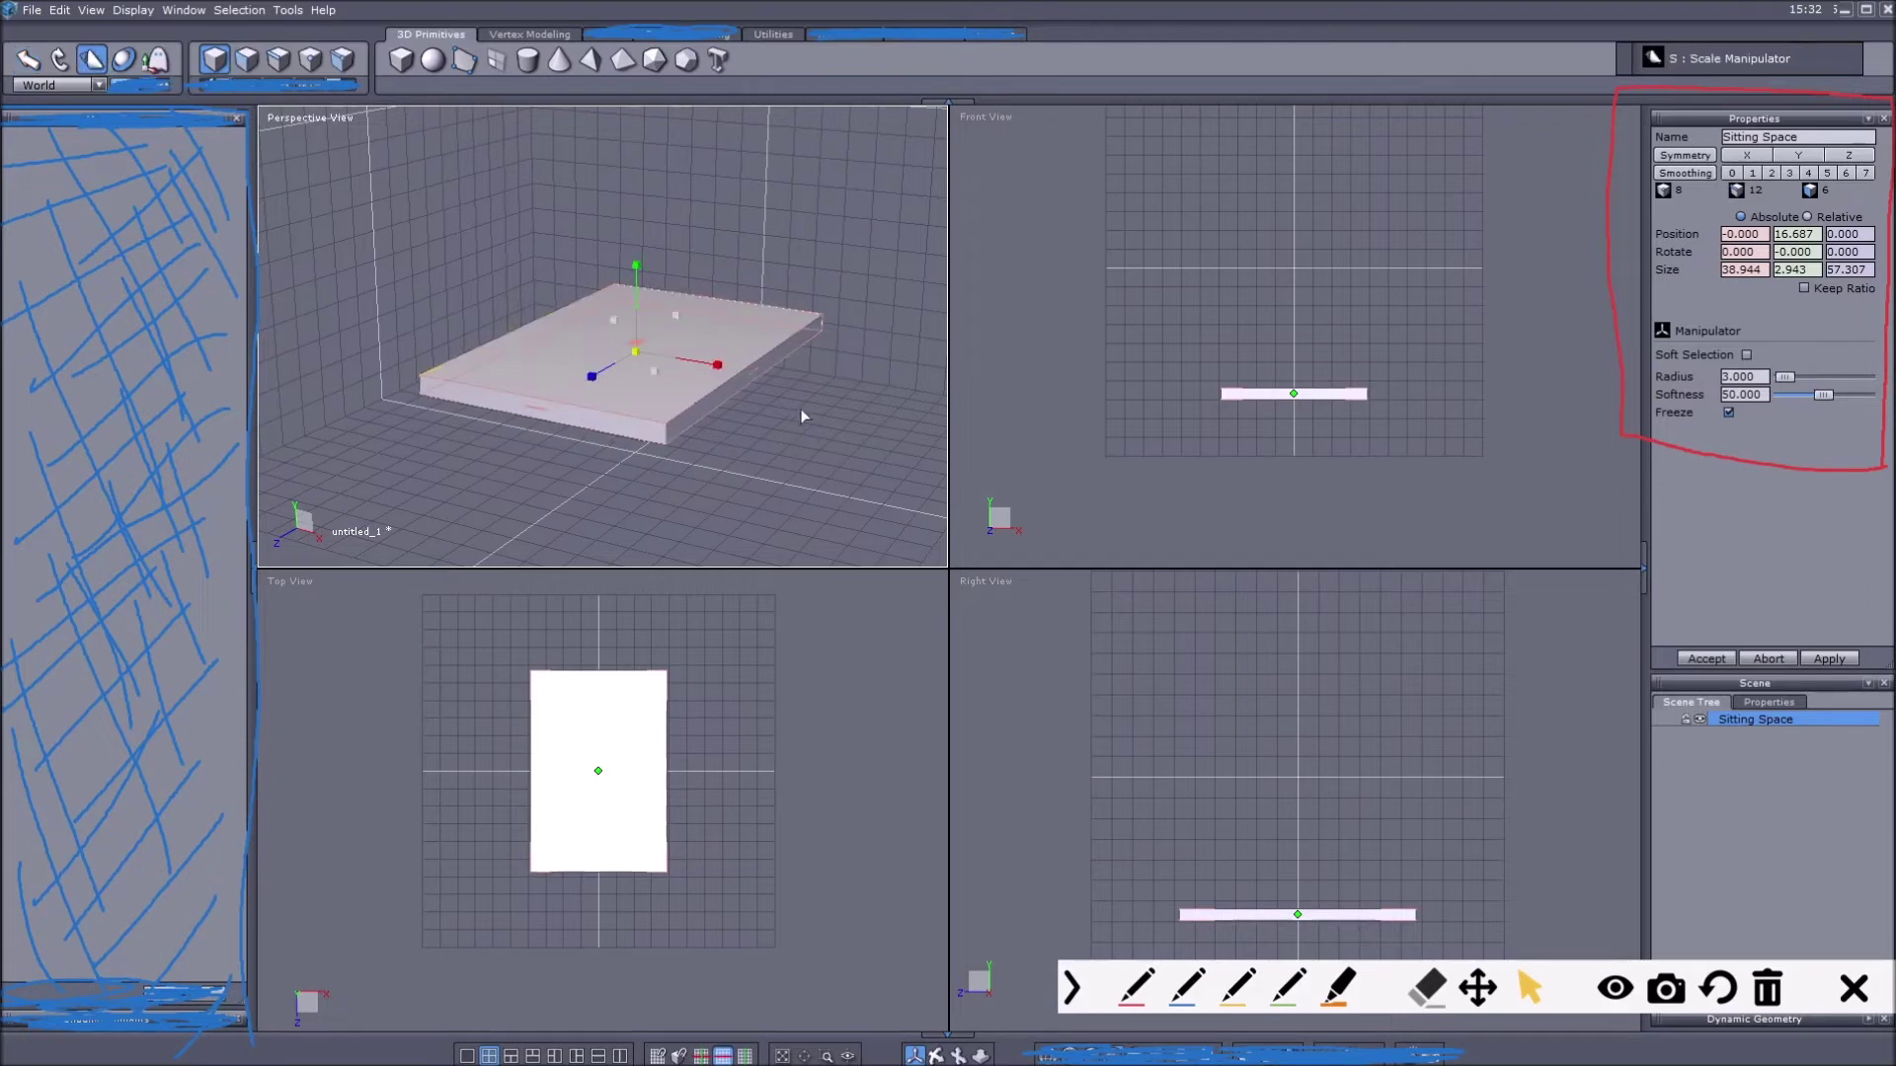
{"action": "left_click_drag", "start_coordinate": [717, 364], "coordinate": [592, 383]}
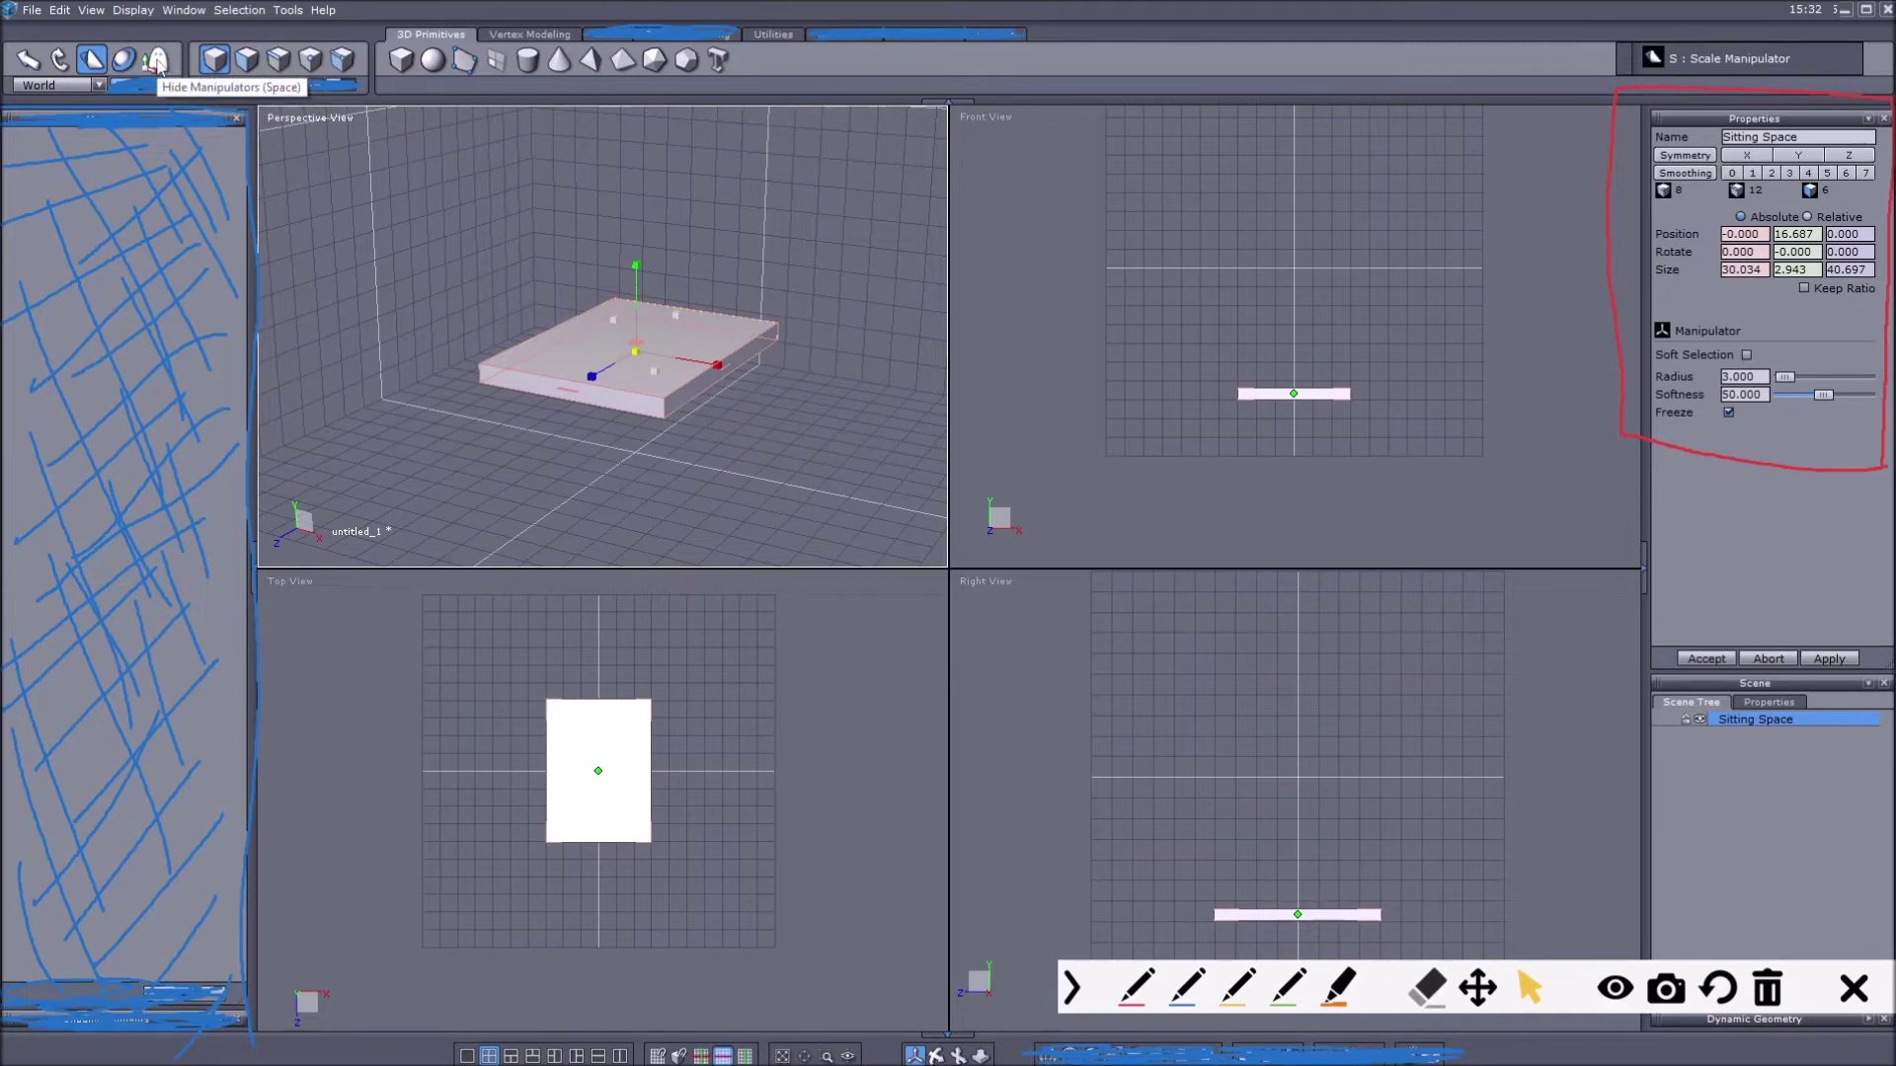
Try hiding and showing the manipulators, and switch to the Universal Manipulator
{"action": "left_click", "coordinate": [156, 62]}
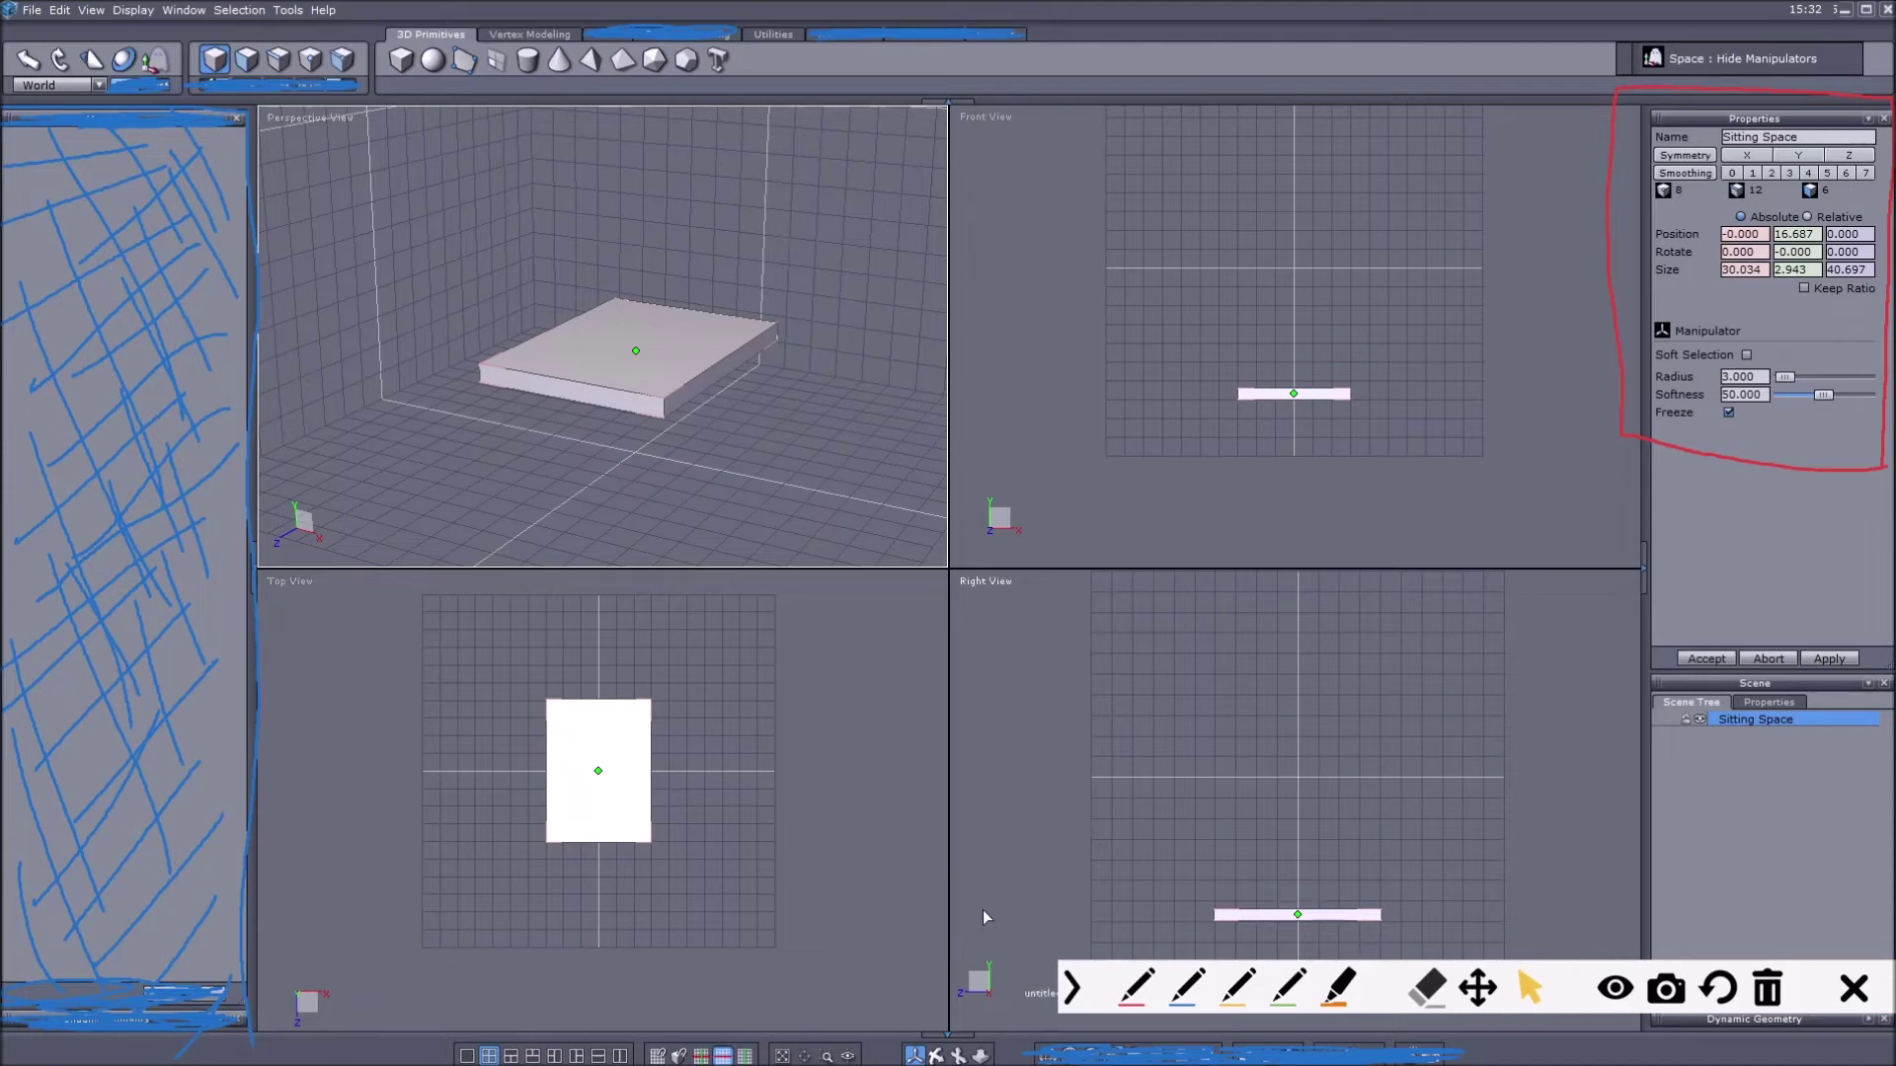
{"action": "left_click", "coordinate": [1073, 988]}
{"action": "key", "text": "w"}
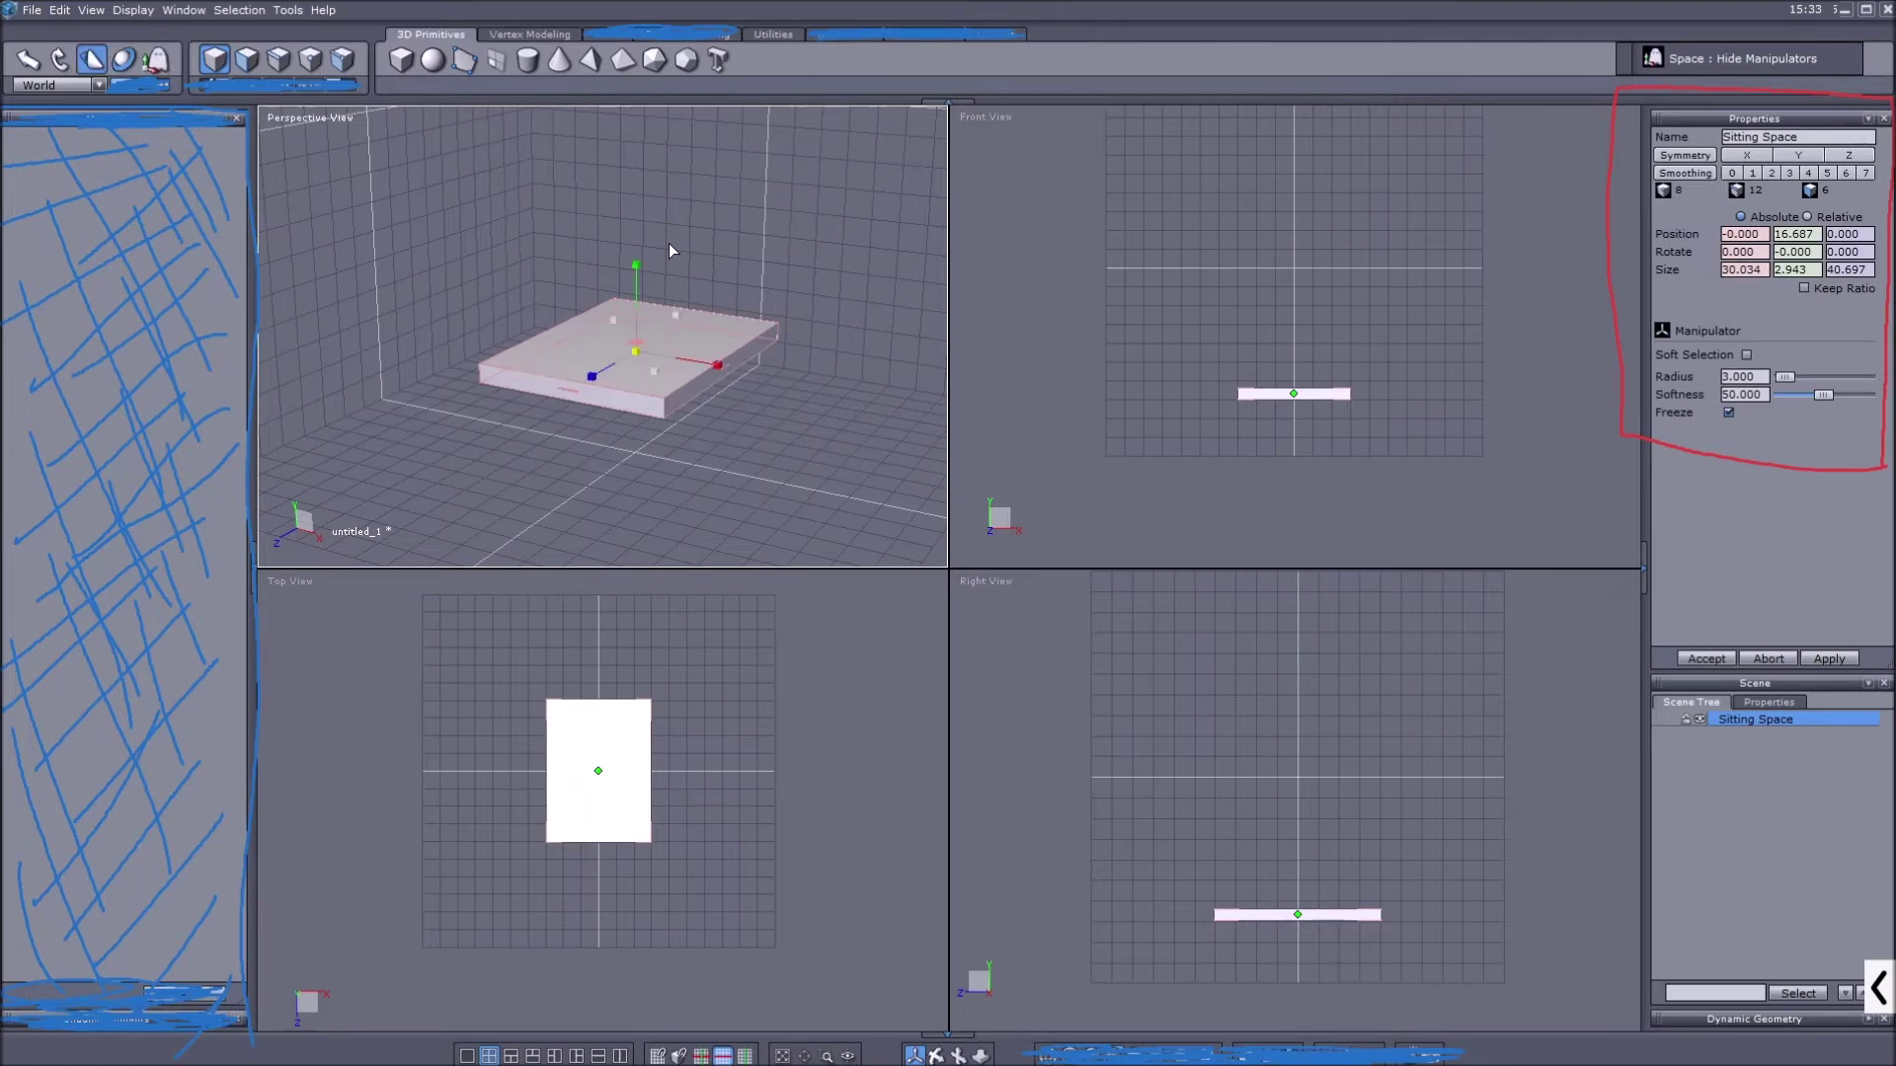
{"action": "left_click", "coordinate": [123, 59]}
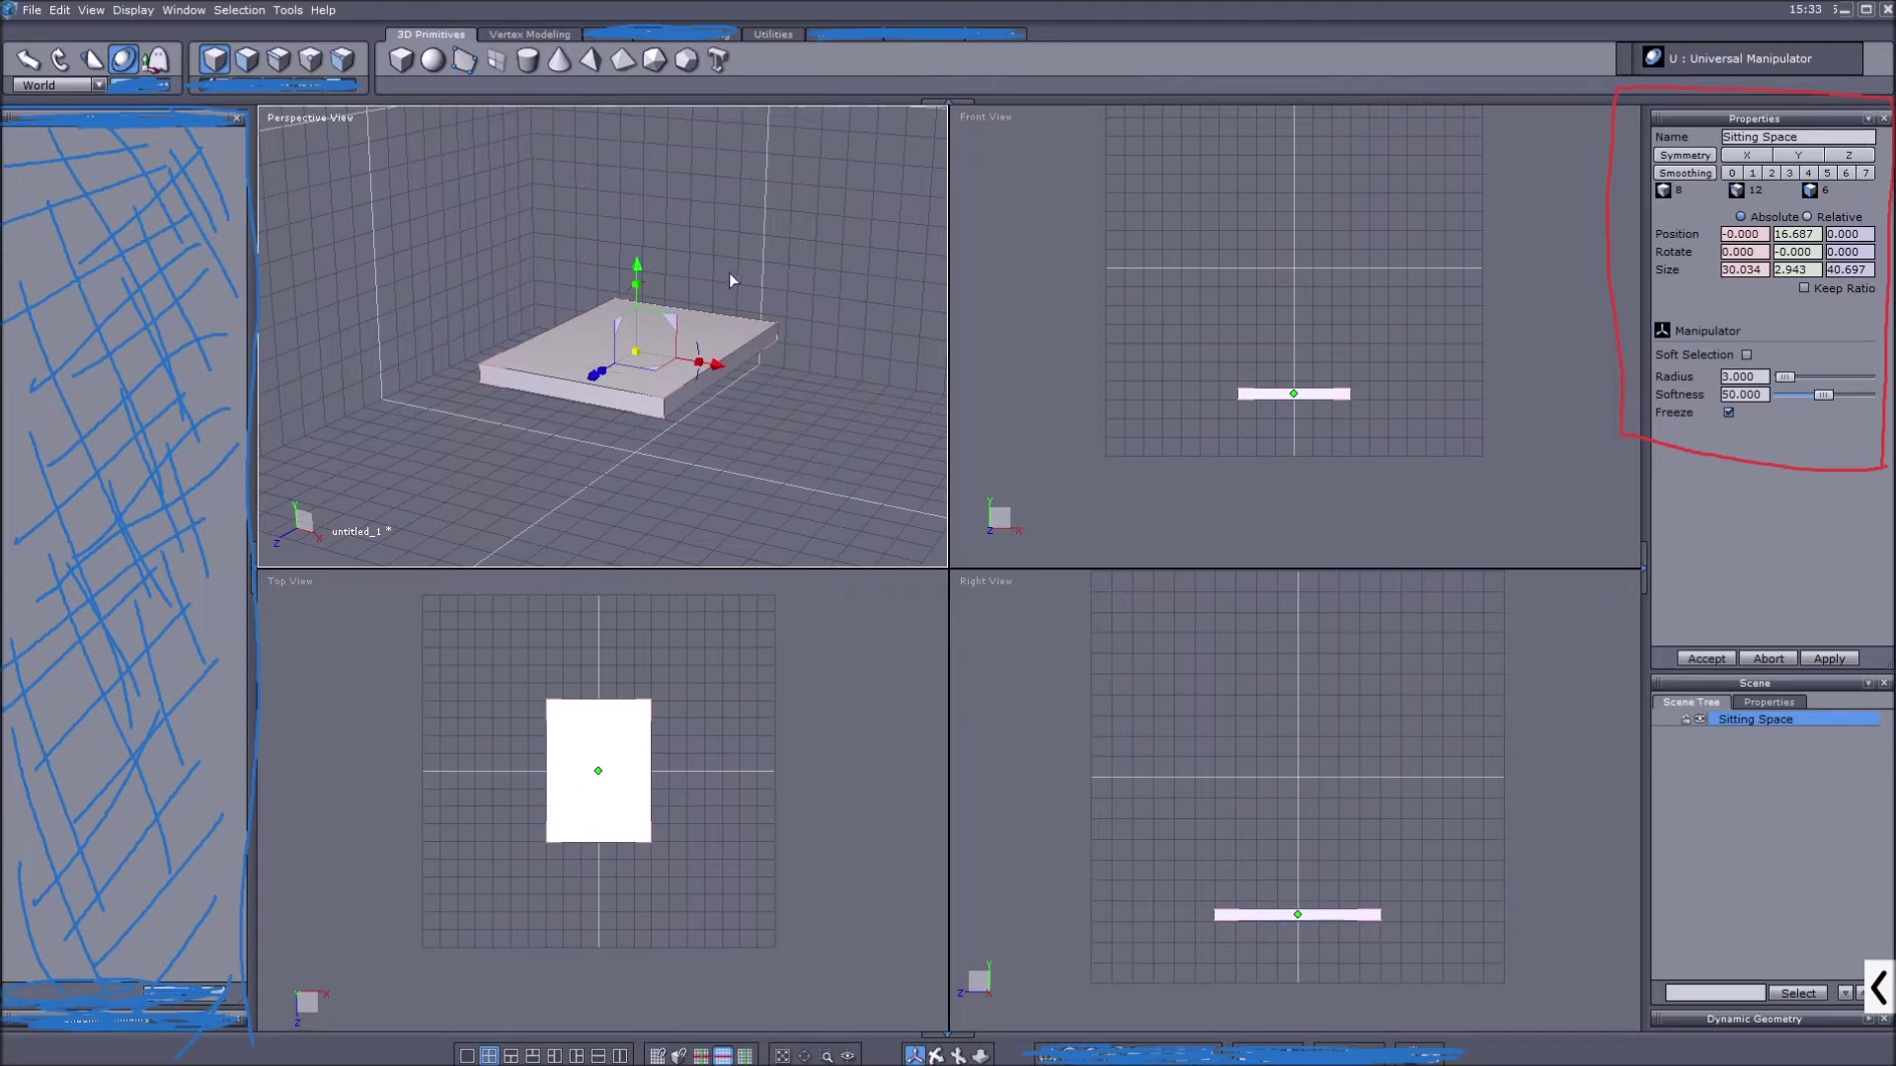
{"action": "middle_click_drag", "start_coordinate": [766, 266], "coordinate": [753, 301]}
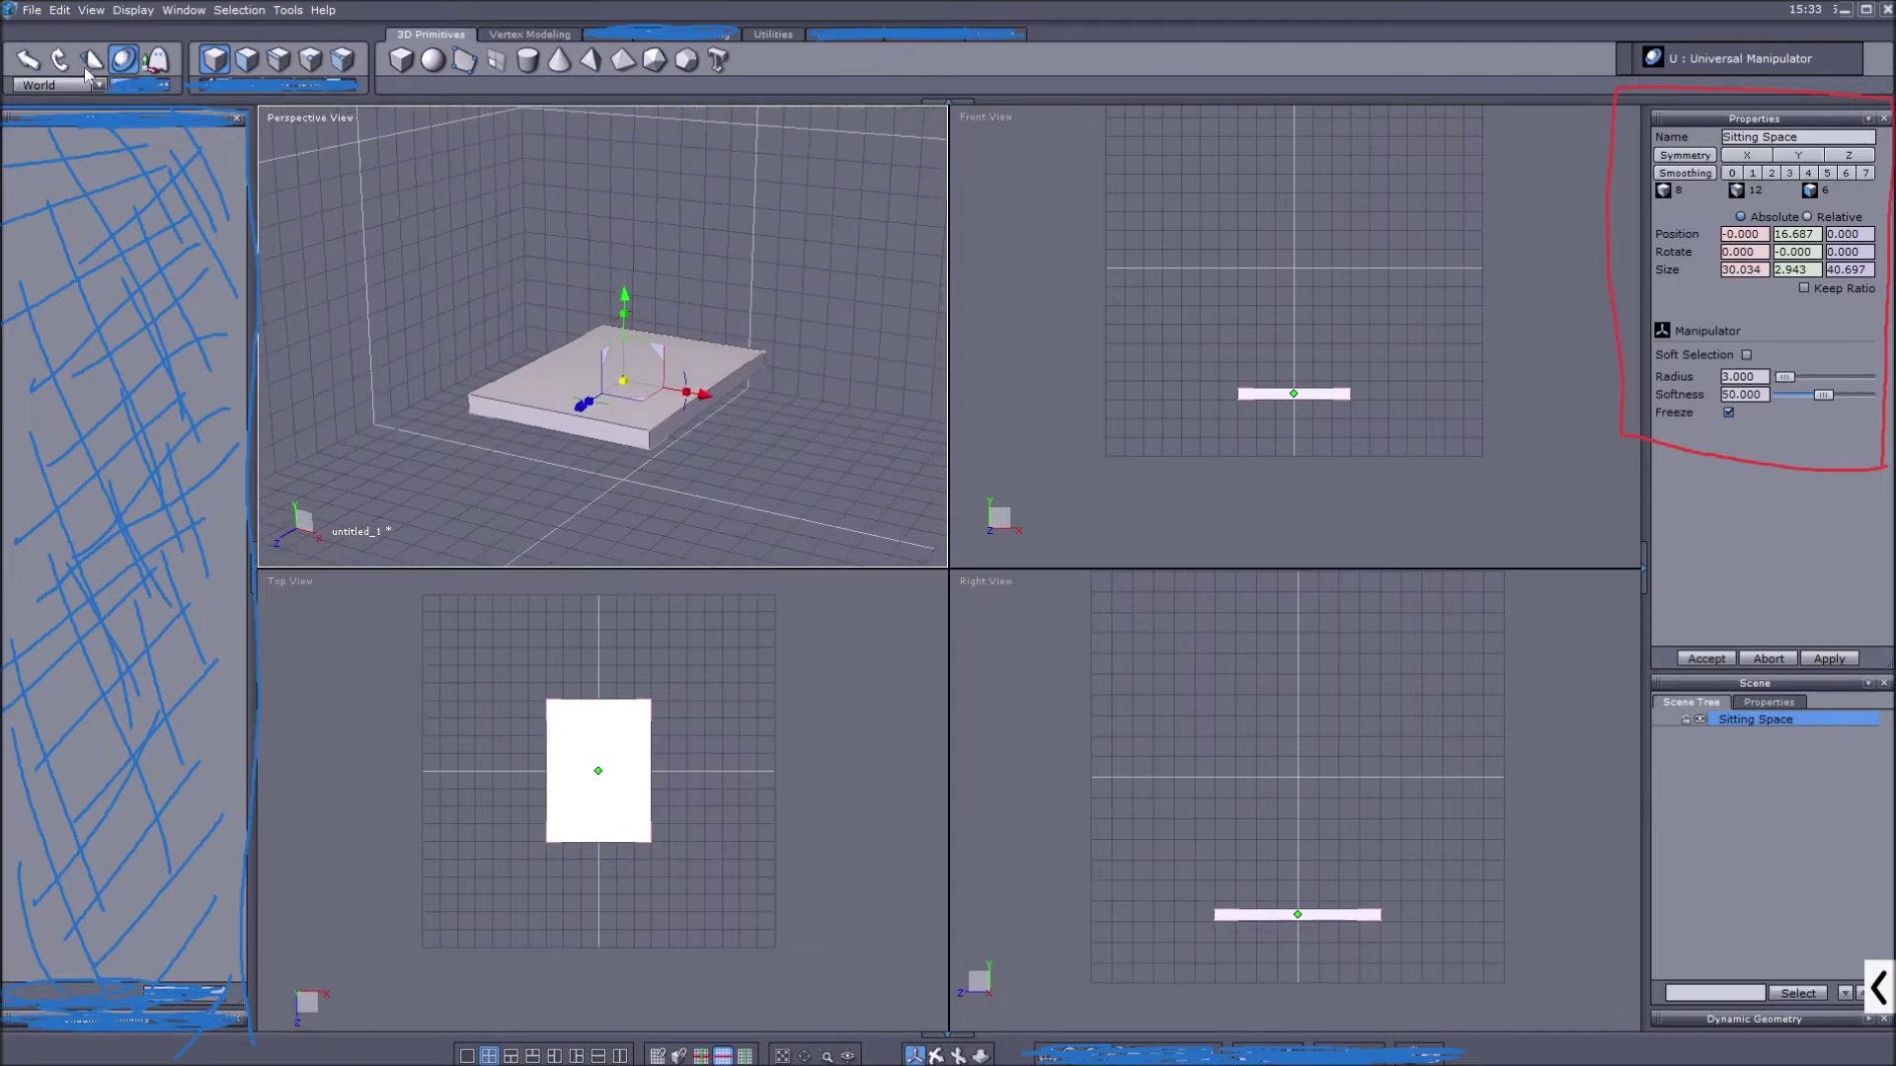
{"action": "mouse_move", "coordinate": [756, 265]}
{"action": "middle_mouse_down"}
{"action": "mouse_move", "coordinate": [760, 323]}
{"action": "mouse_move", "coordinate": [757, 229]}
{"action": "middle_mouse_up"}
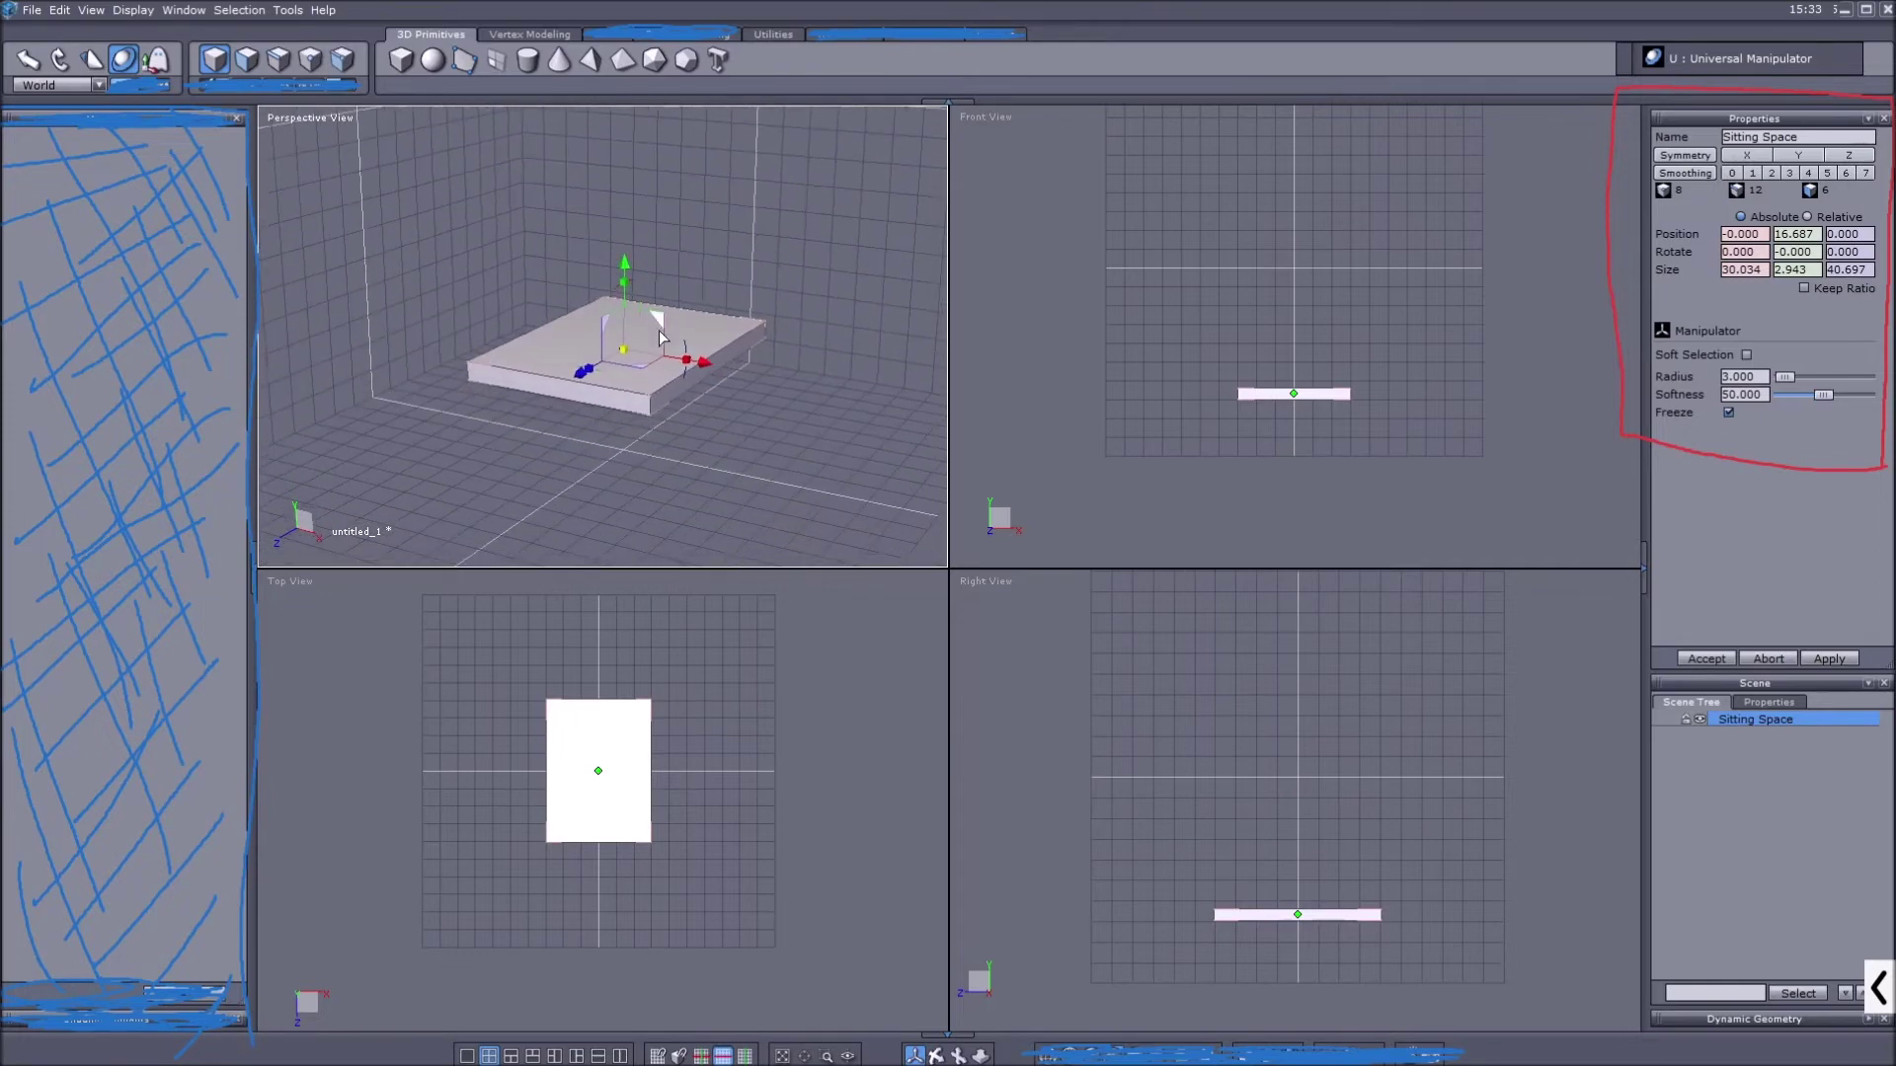
Create a small cube about 5.5 units in size from its centre, below the Sitting Space slab
{"action": "left_click", "coordinate": [401, 59]}
{"action": "left_click", "coordinate": [656, 474]}
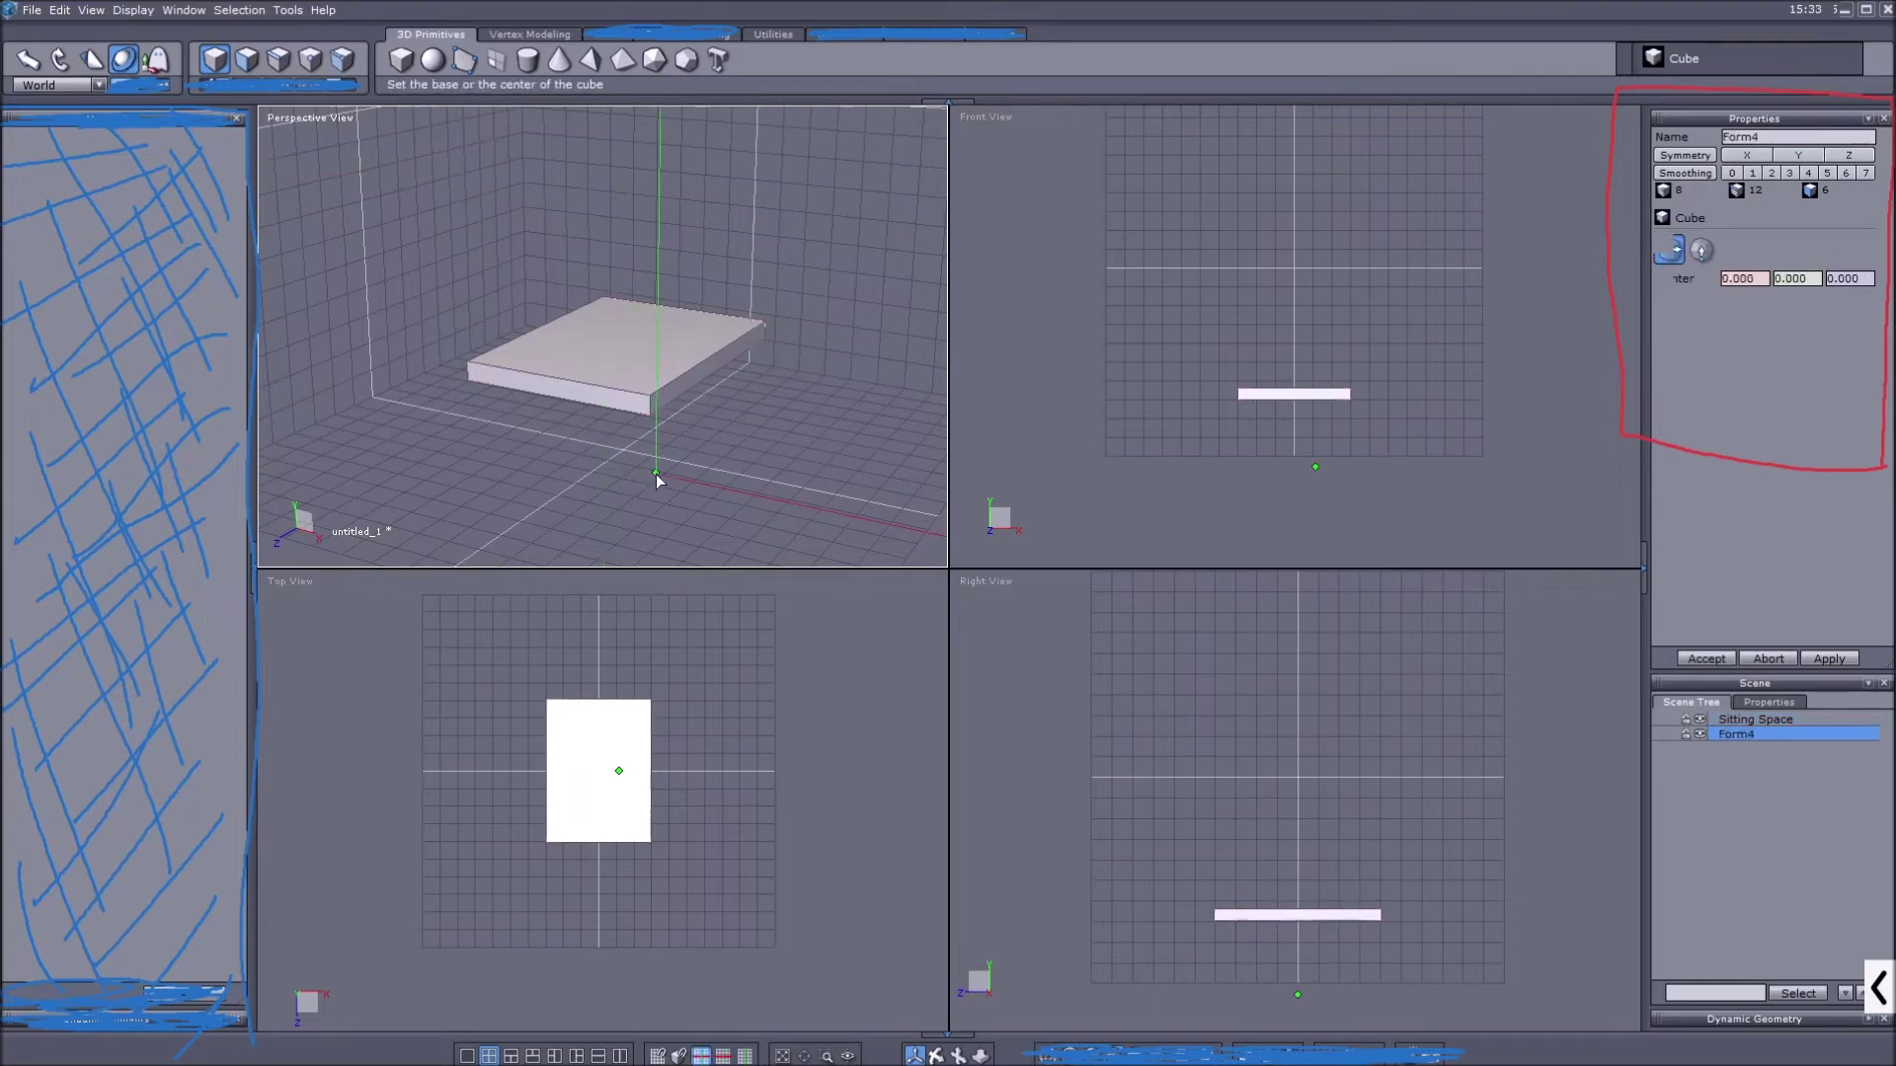
{"action": "left_click", "coordinate": [675, 484]}
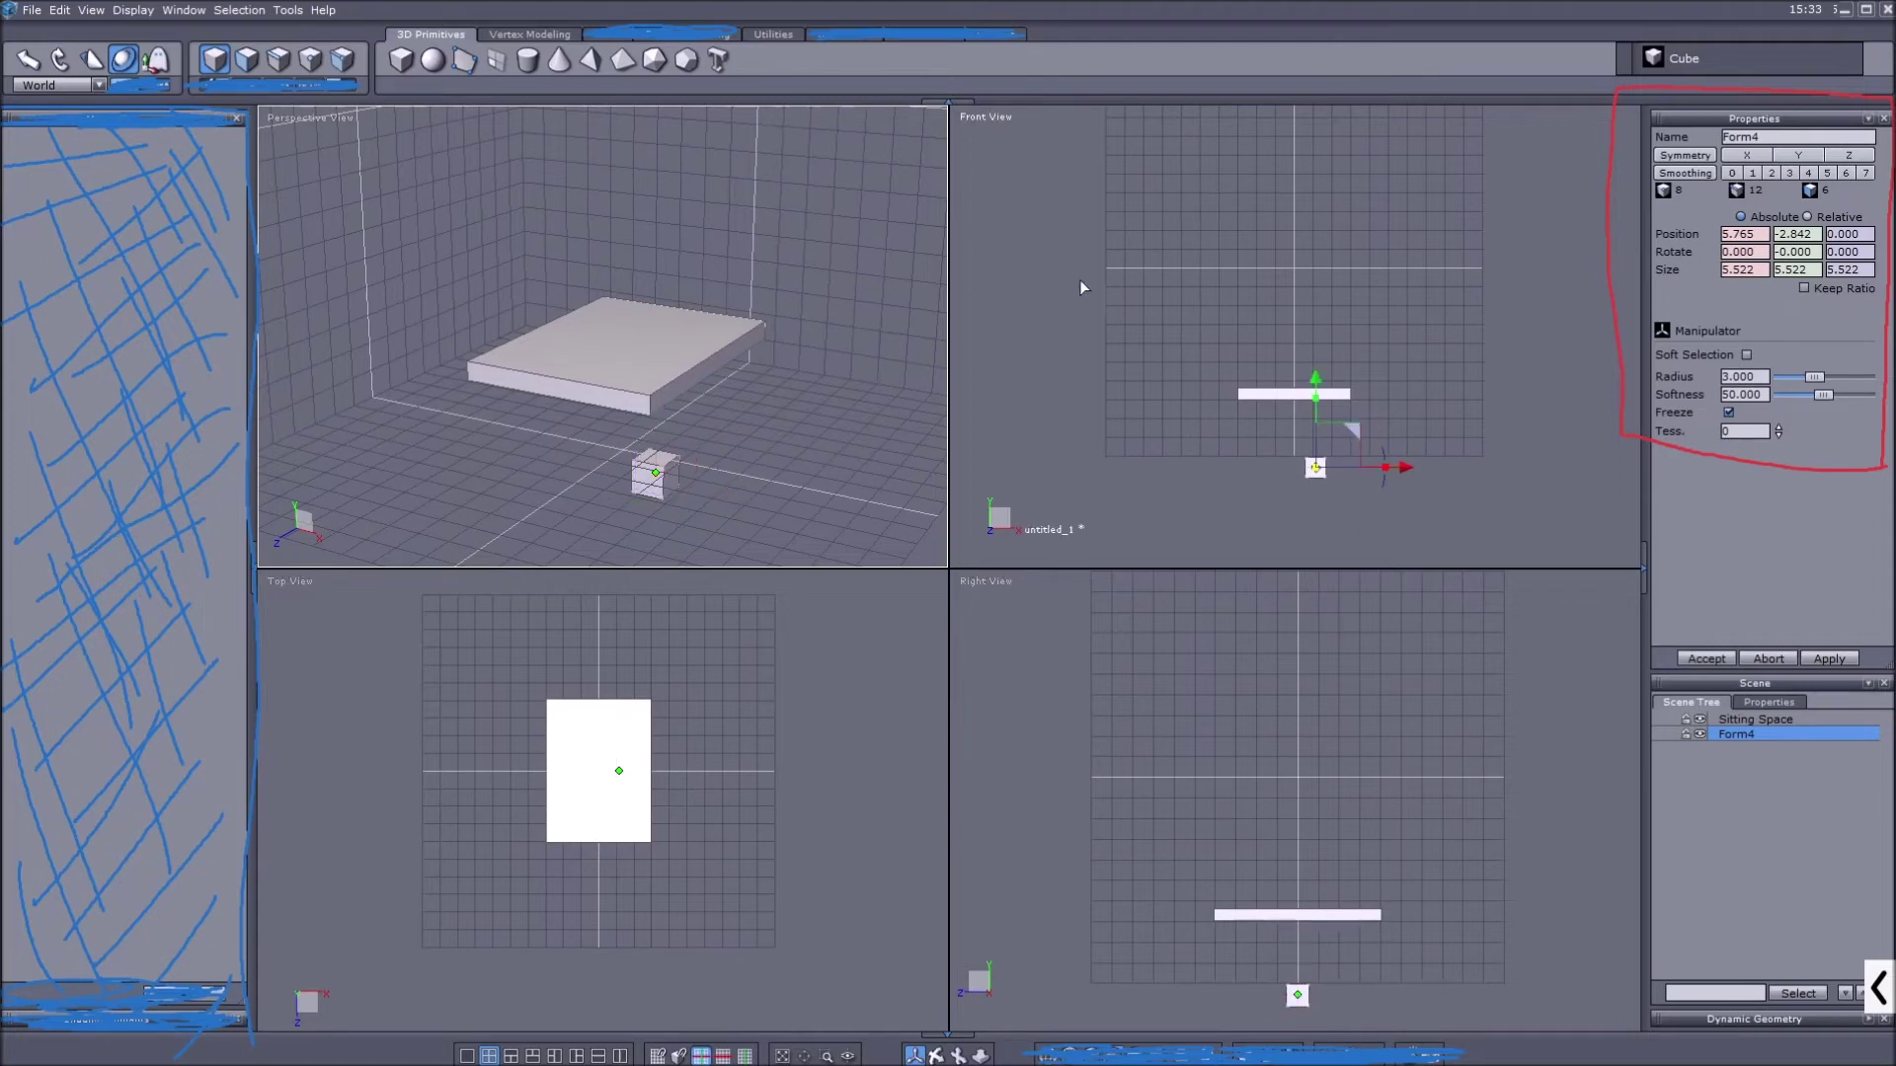
Move the small cube under the slab's front corner, to about X 12.2, Y 12.4 and Z 17.5
{"action": "scroll", "coordinate": [1320, 484], "scroll_direction": "up", "scroll_amount": 1}
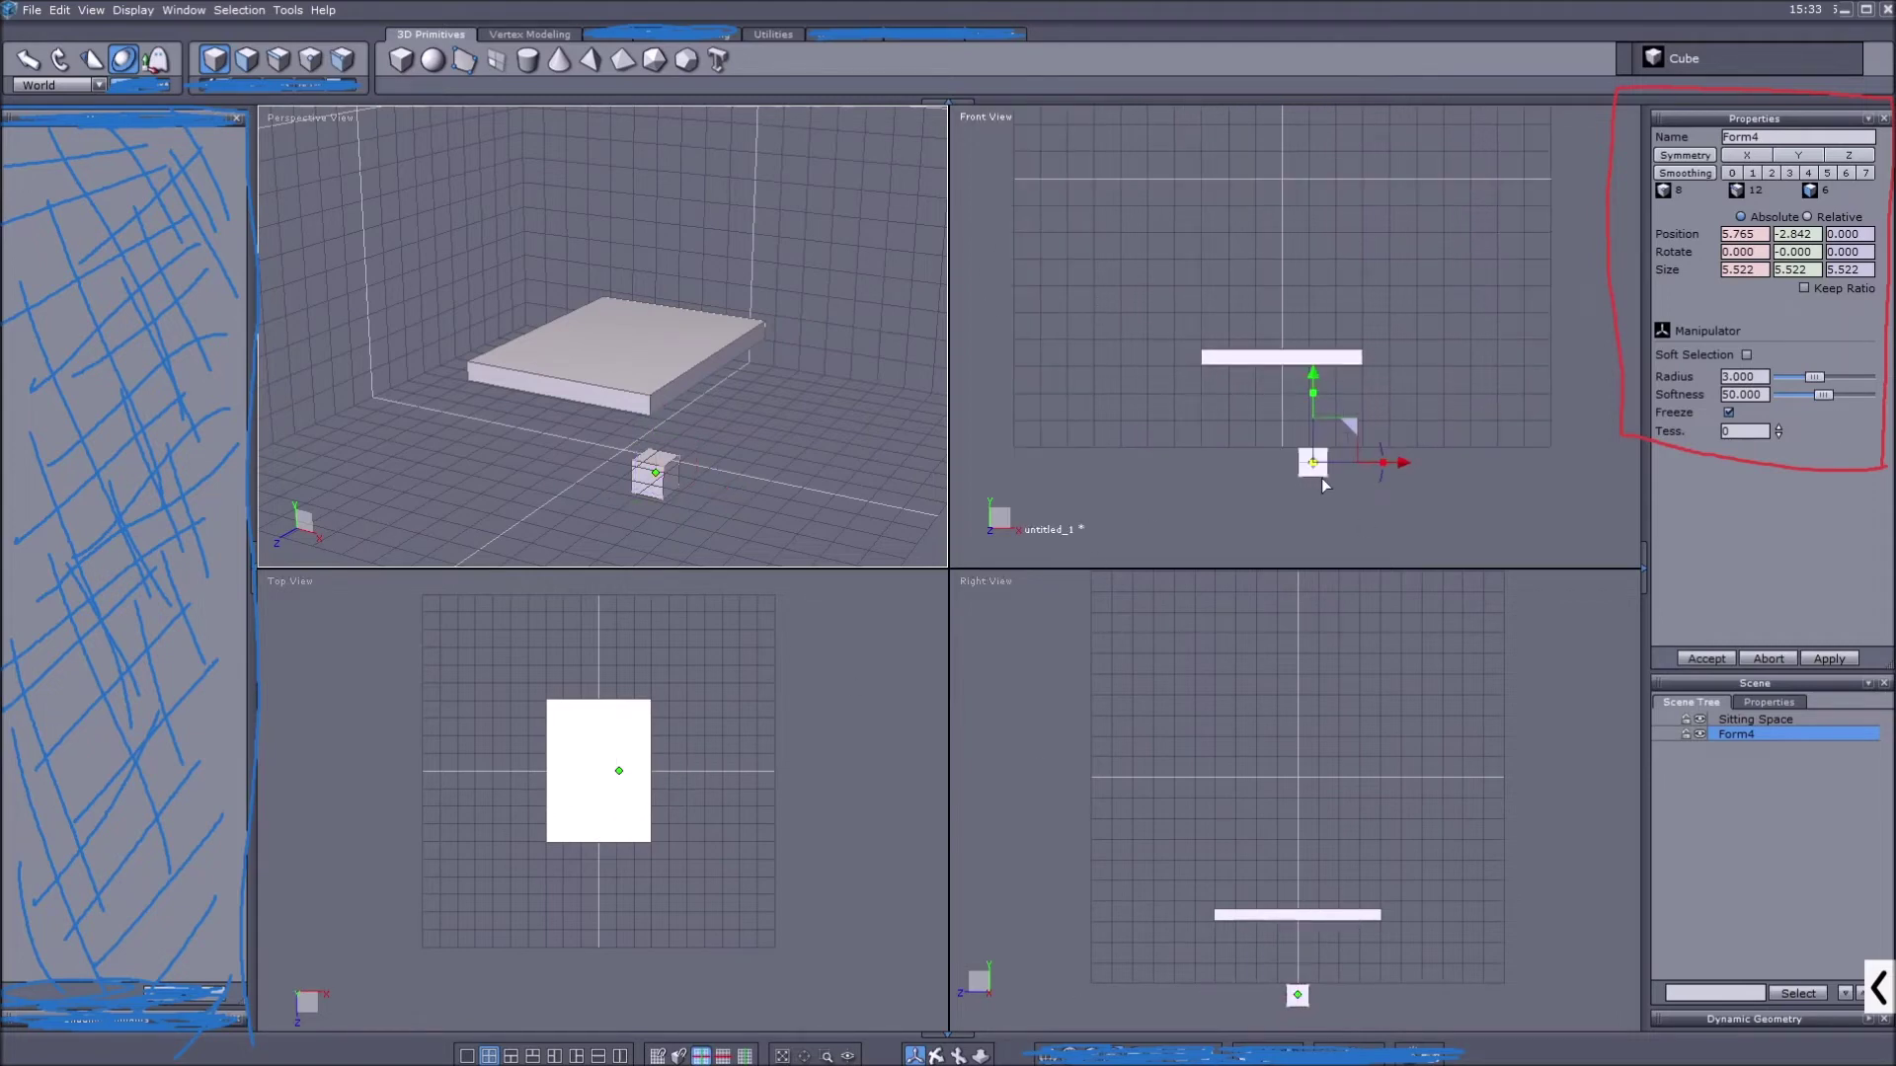
{"action": "scroll", "coordinate": [1321, 478], "scroll_direction": "up", "scroll_amount": 1}
{"action": "left_click_drag", "start_coordinate": [1343, 425], "coordinate": [1395, 304]}
{"action": "left_click", "coordinate": [1297, 770]}
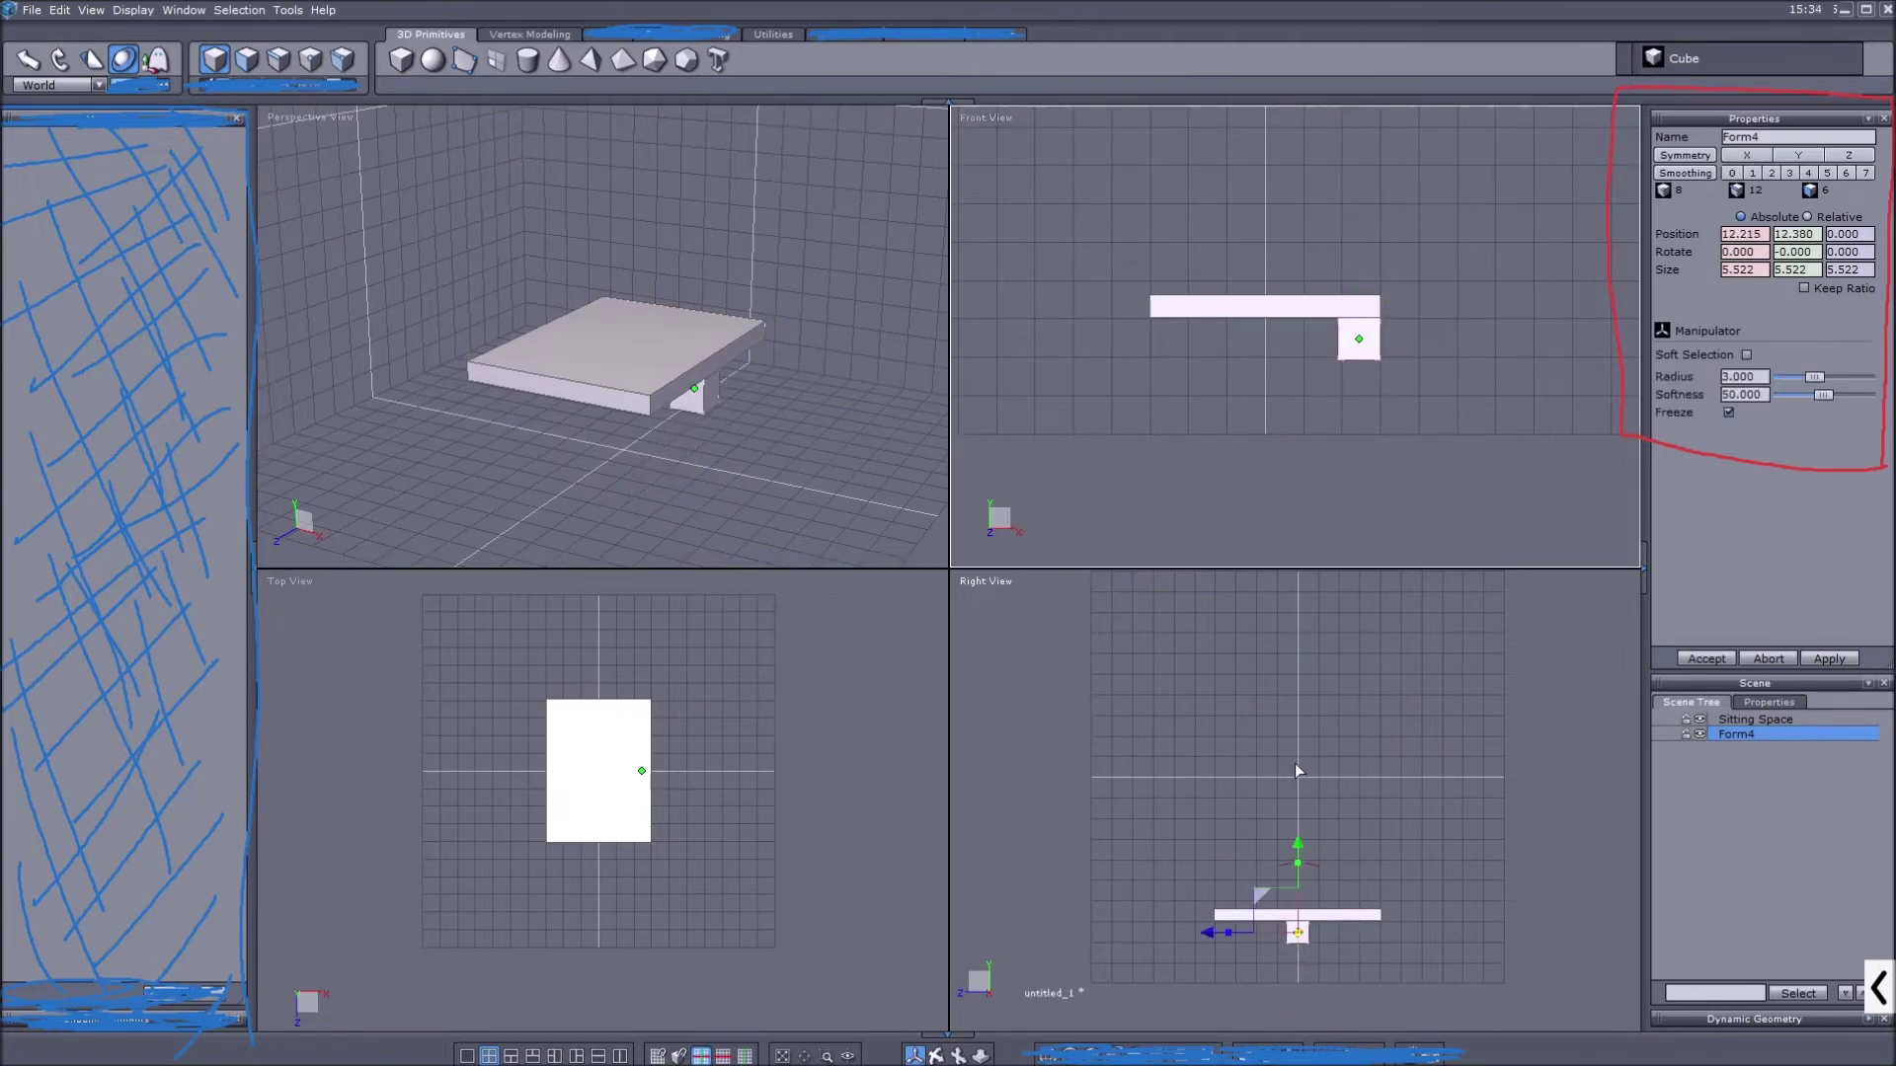
{"action": "scroll", "coordinate": [1309, 938], "scroll_direction": "up", "scroll_amount": 2}
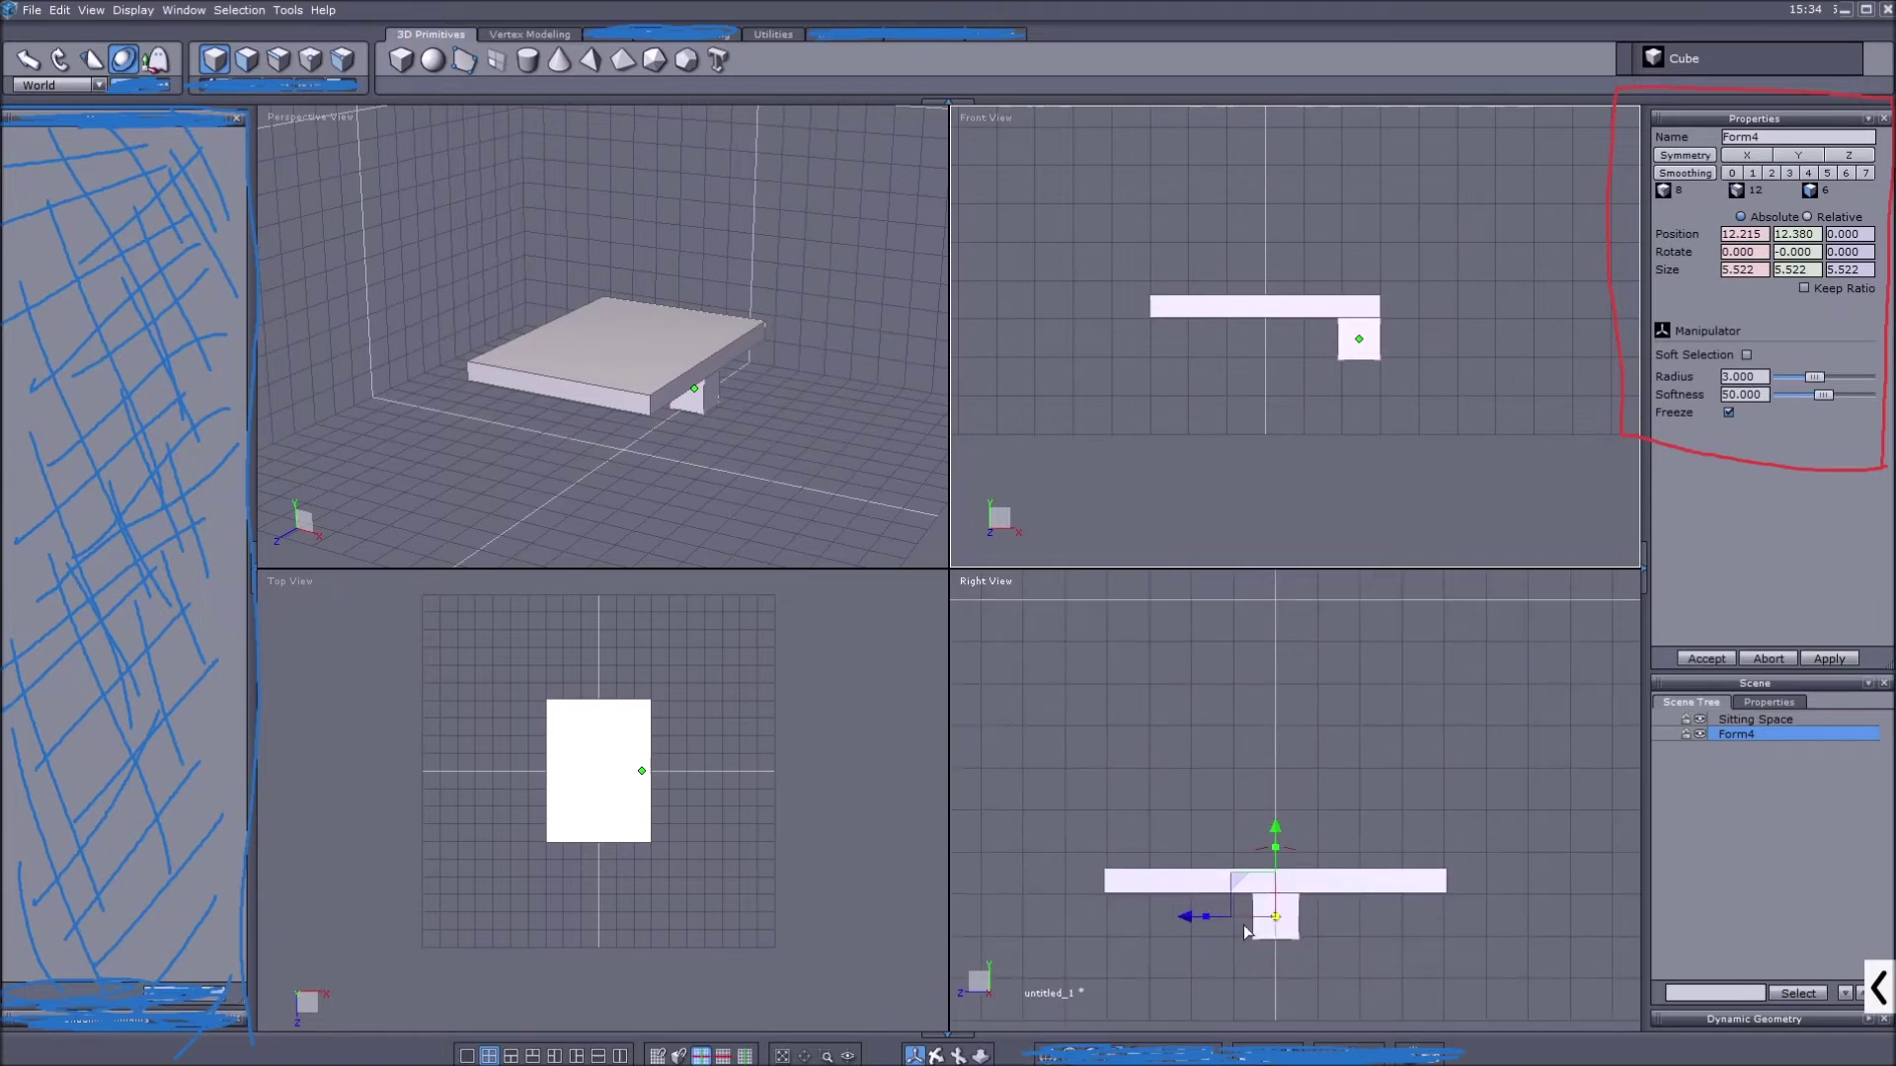
{"action": "left_click_drag", "start_coordinate": [1200, 916], "coordinate": [1046, 923]}
{"action": "left_click", "coordinate": [581, 415]}
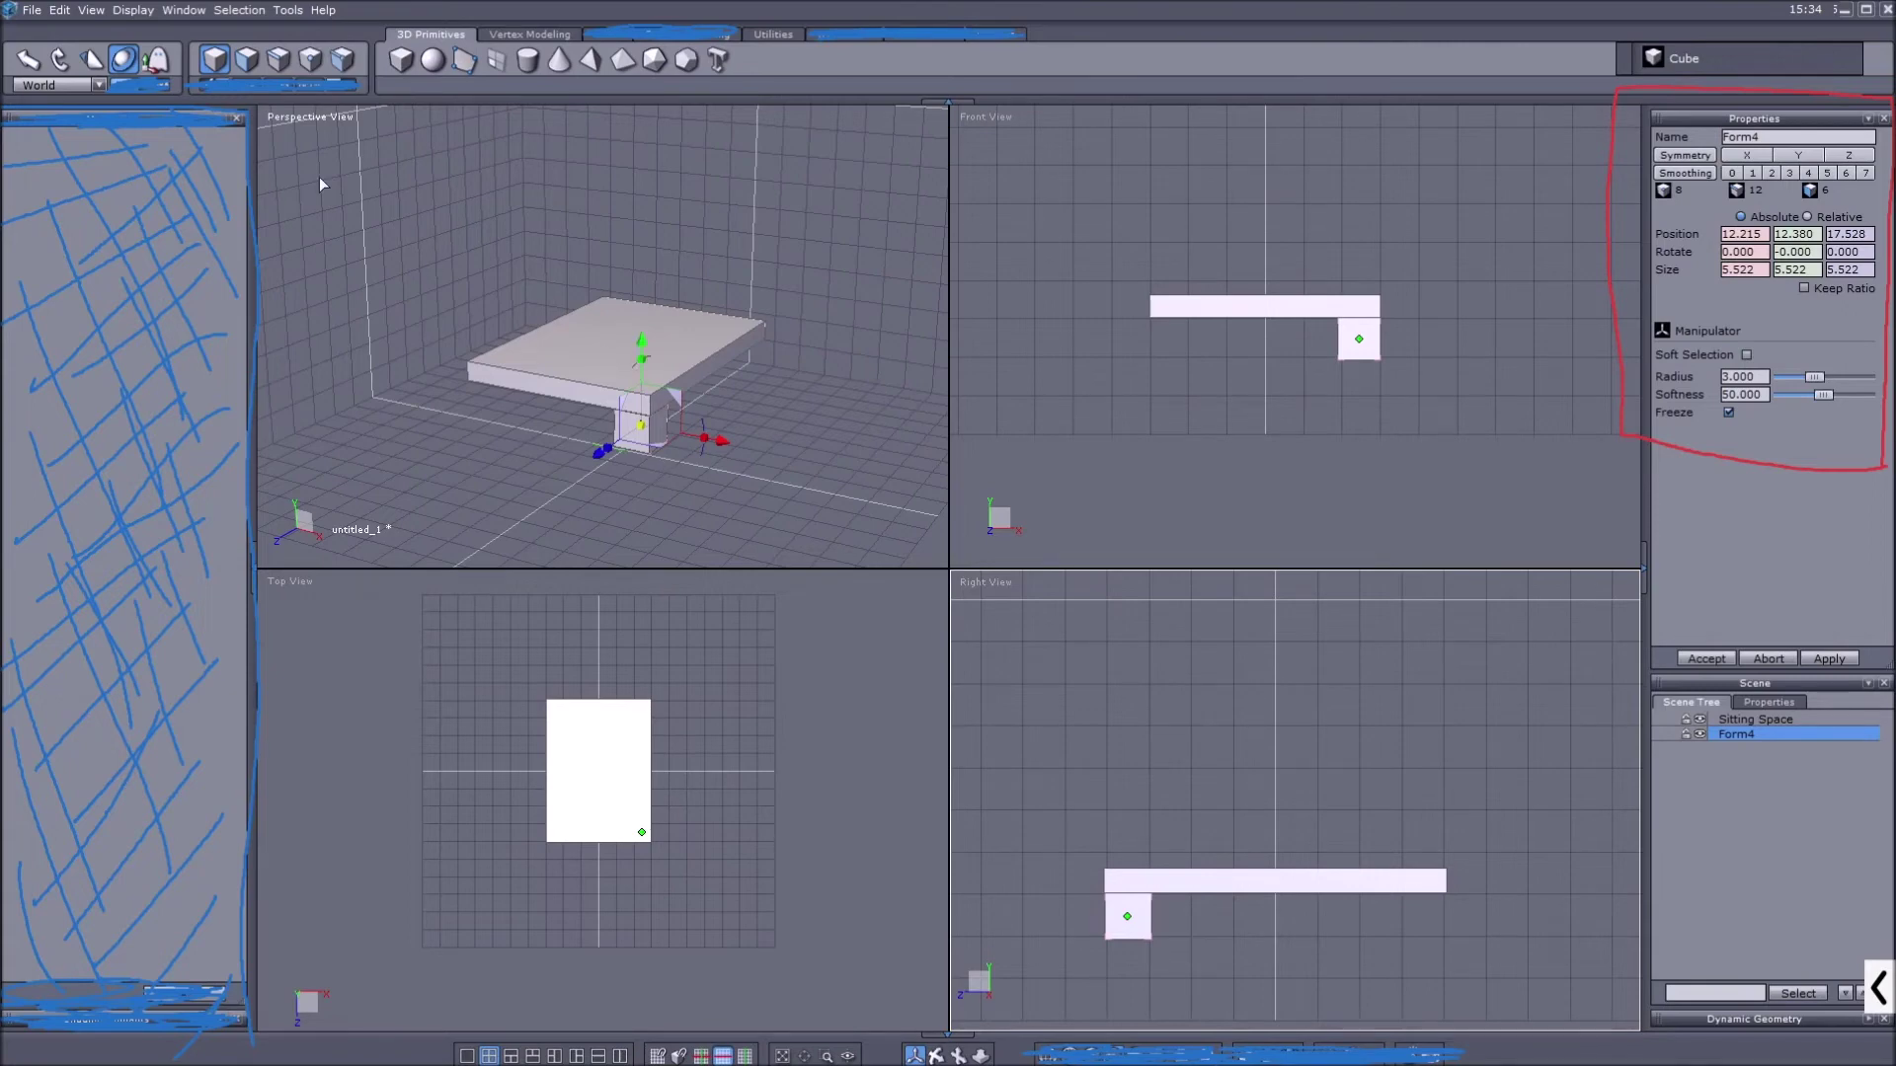
Scale the small cube under the slab's corner into a thin post about 3.3 by 32.7 by 4.0, at X 13.4 and Z 18.5
{"action": "left_click", "coordinate": [641, 365]}
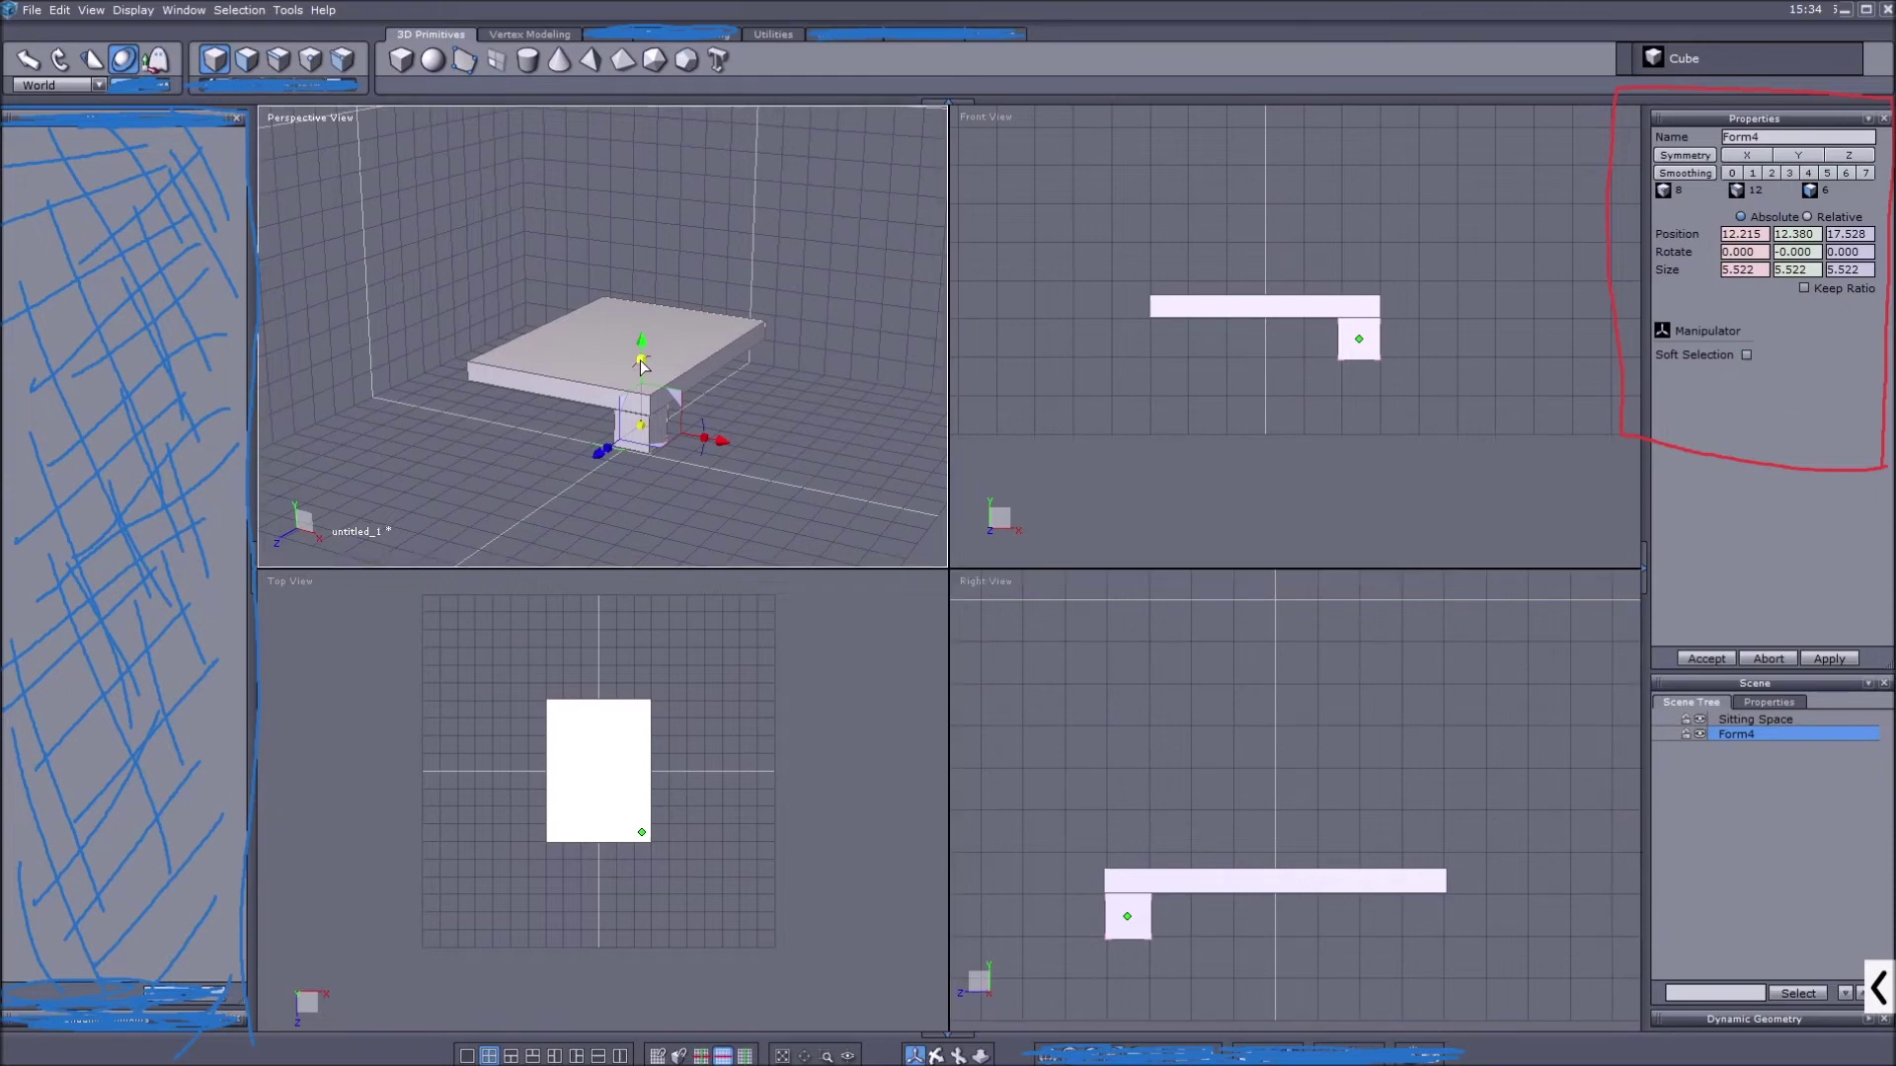
{"action": "left_click_drag", "start_coordinate": [641, 366], "coordinate": [660, 123]}
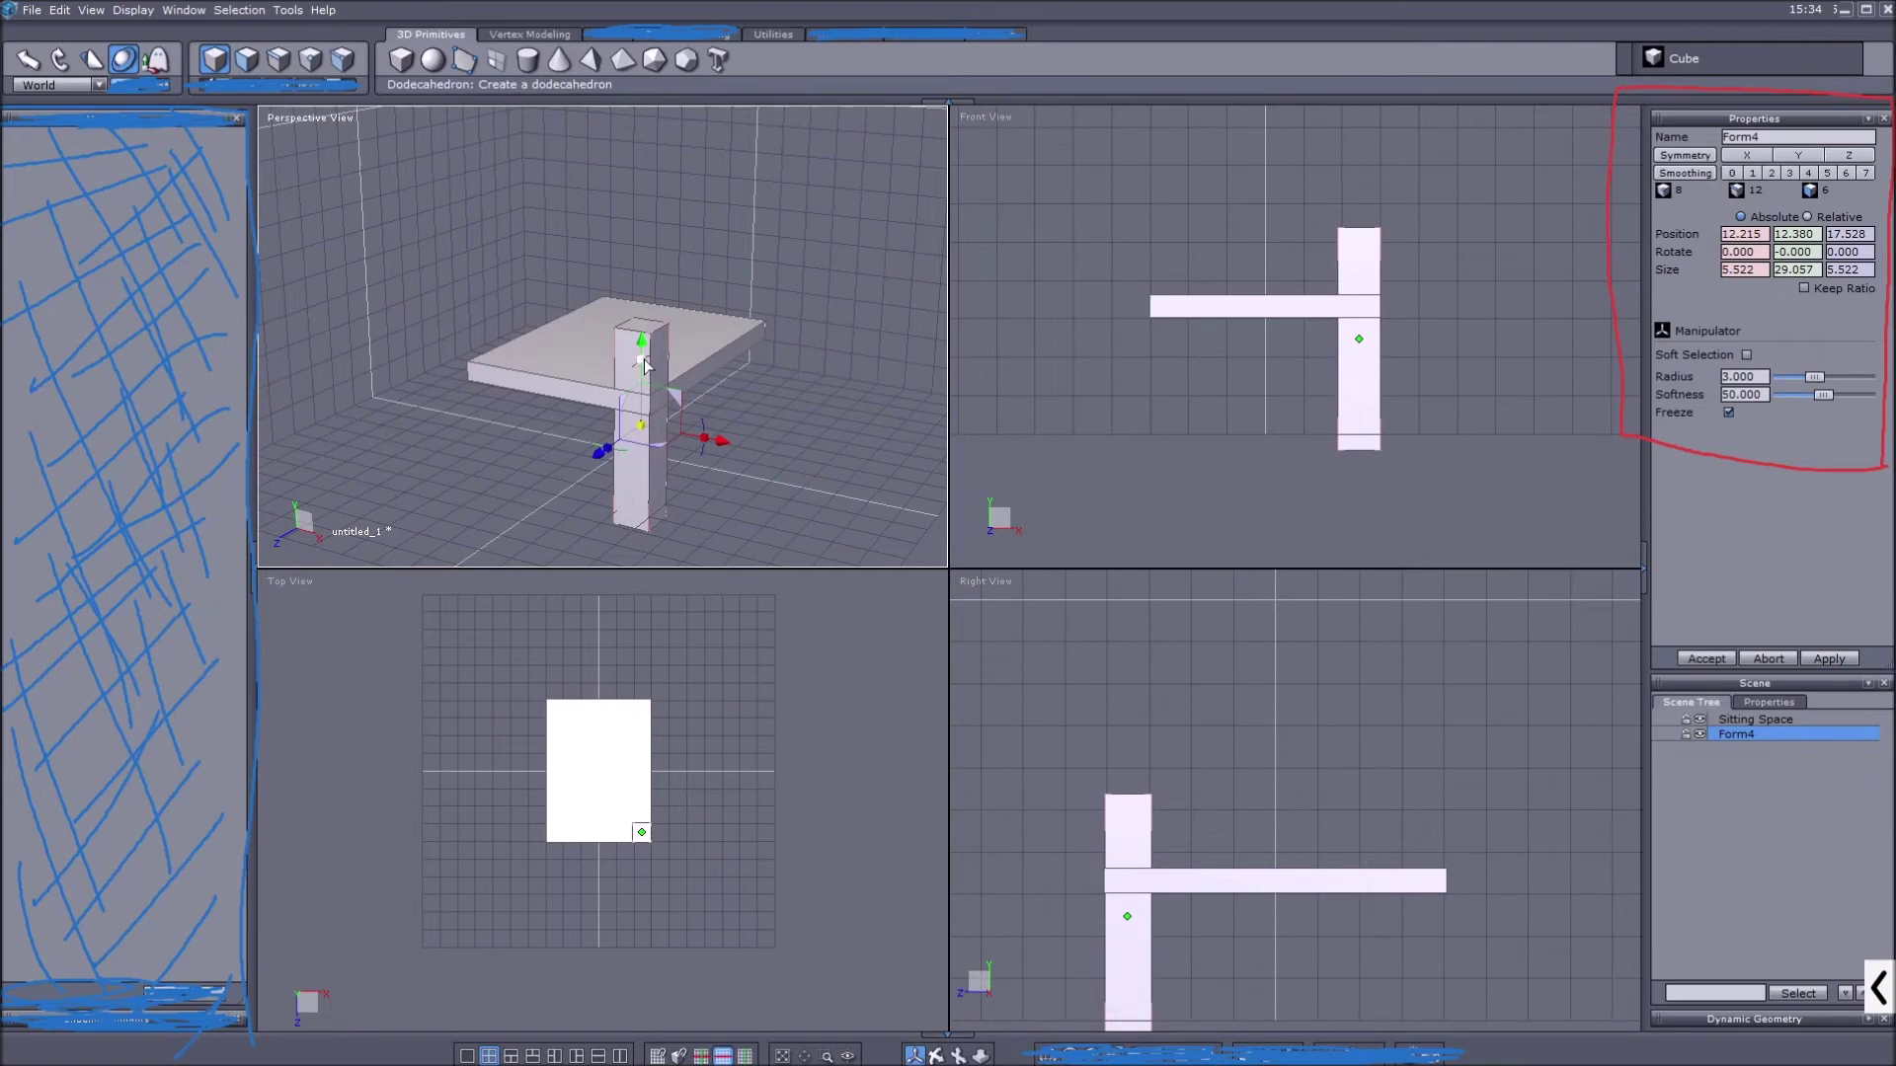
{"action": "left_click_drag", "start_coordinate": [644, 363], "coordinate": [653, 349]}
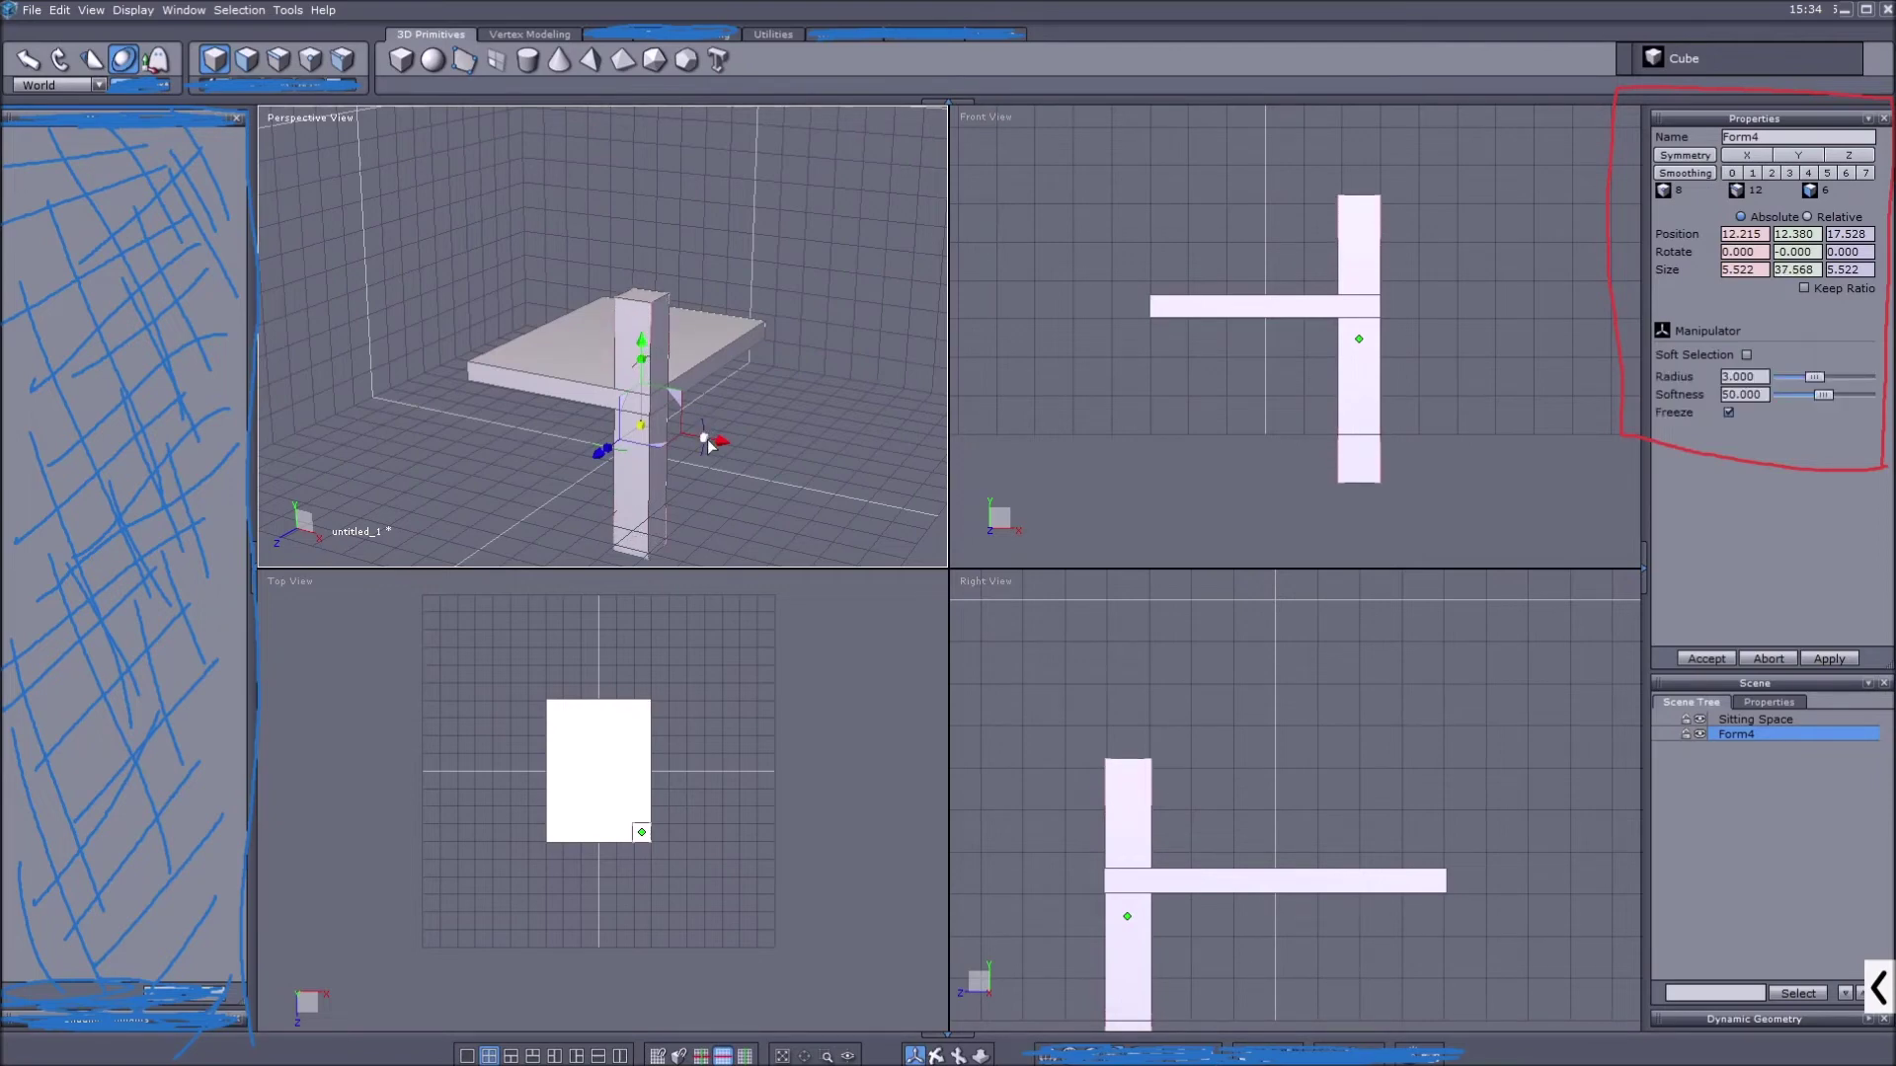
{"action": "left_click_drag", "start_coordinate": [706, 443], "coordinate": [661, 423]}
{"action": "right_click_drag", "start_coordinate": [802, 393], "coordinate": [702, 321]}
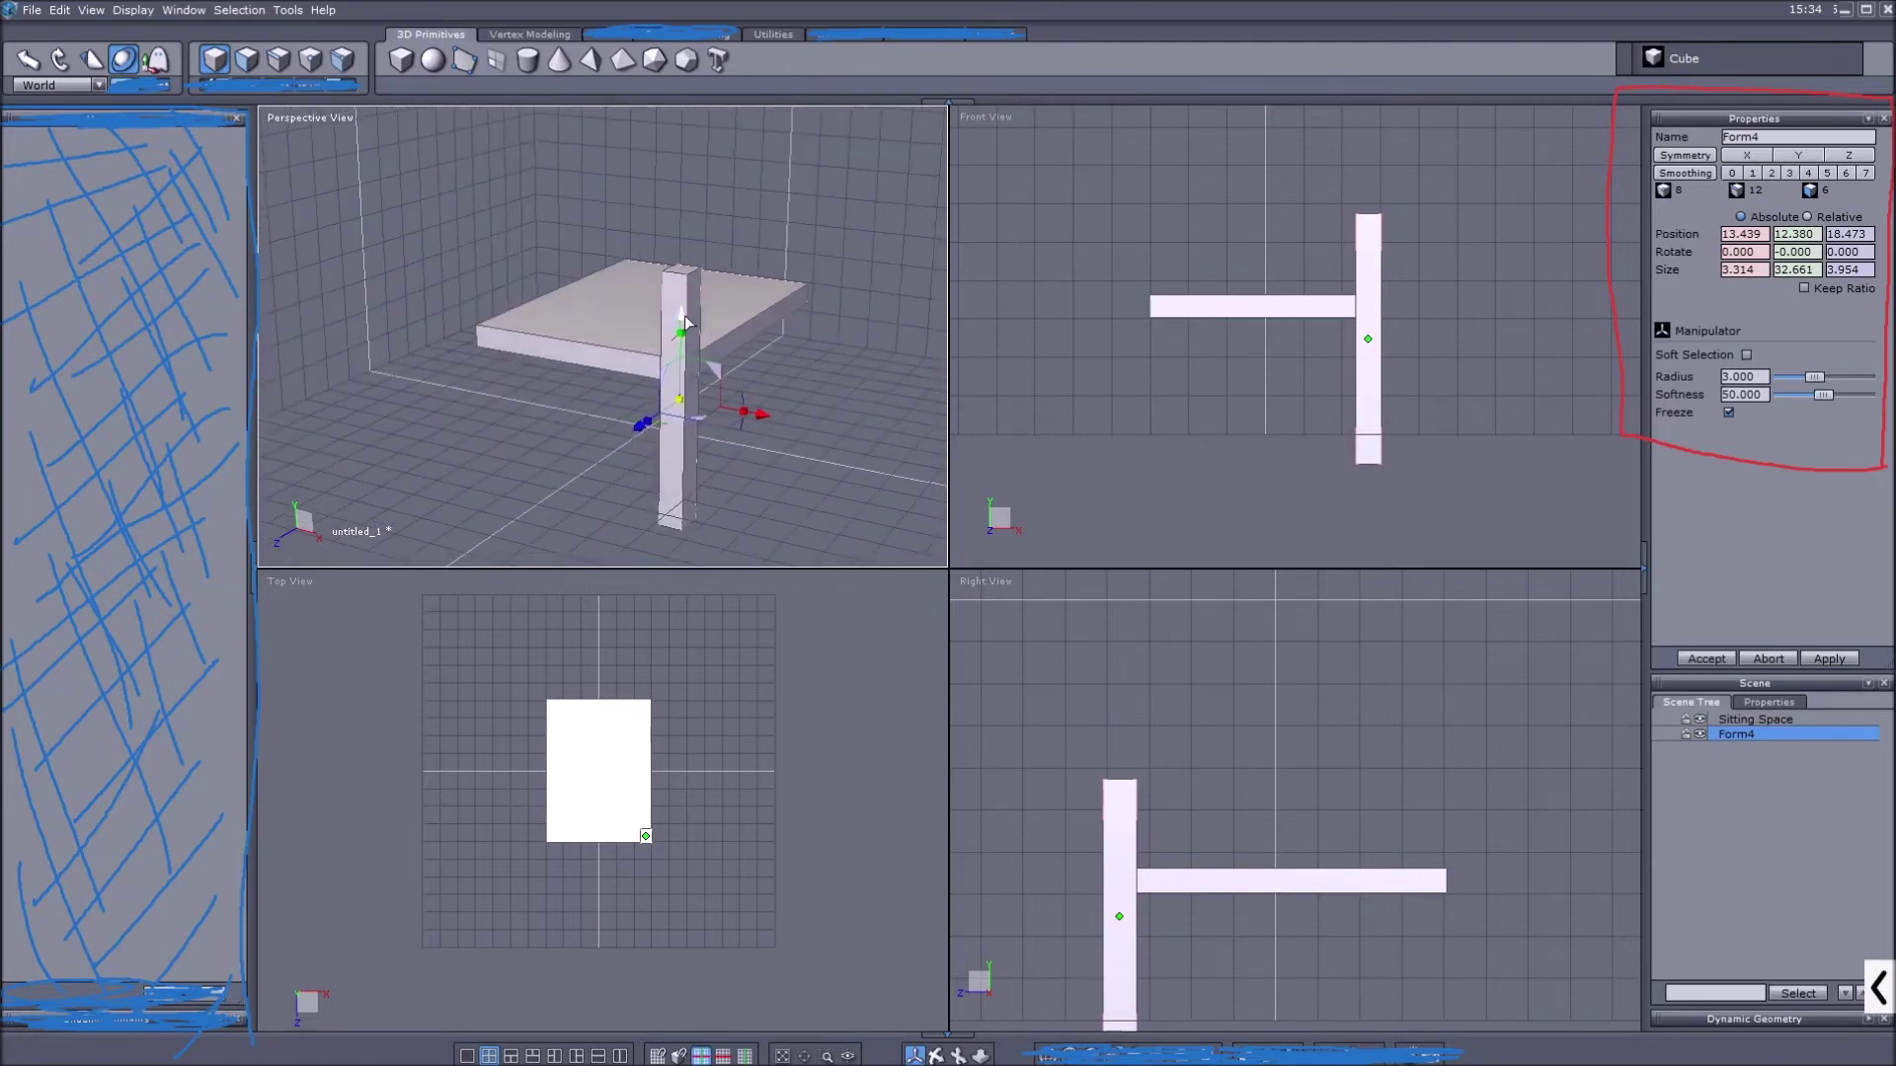
Lower the tall post along Y to about 0.6 so its upper end meets the slab's front corner
{"action": "left_click_drag", "start_coordinate": [683, 322], "coordinate": [705, 418]}
{"action": "middle_click_drag", "start_coordinate": [810, 381], "coordinate": [820, 311]}
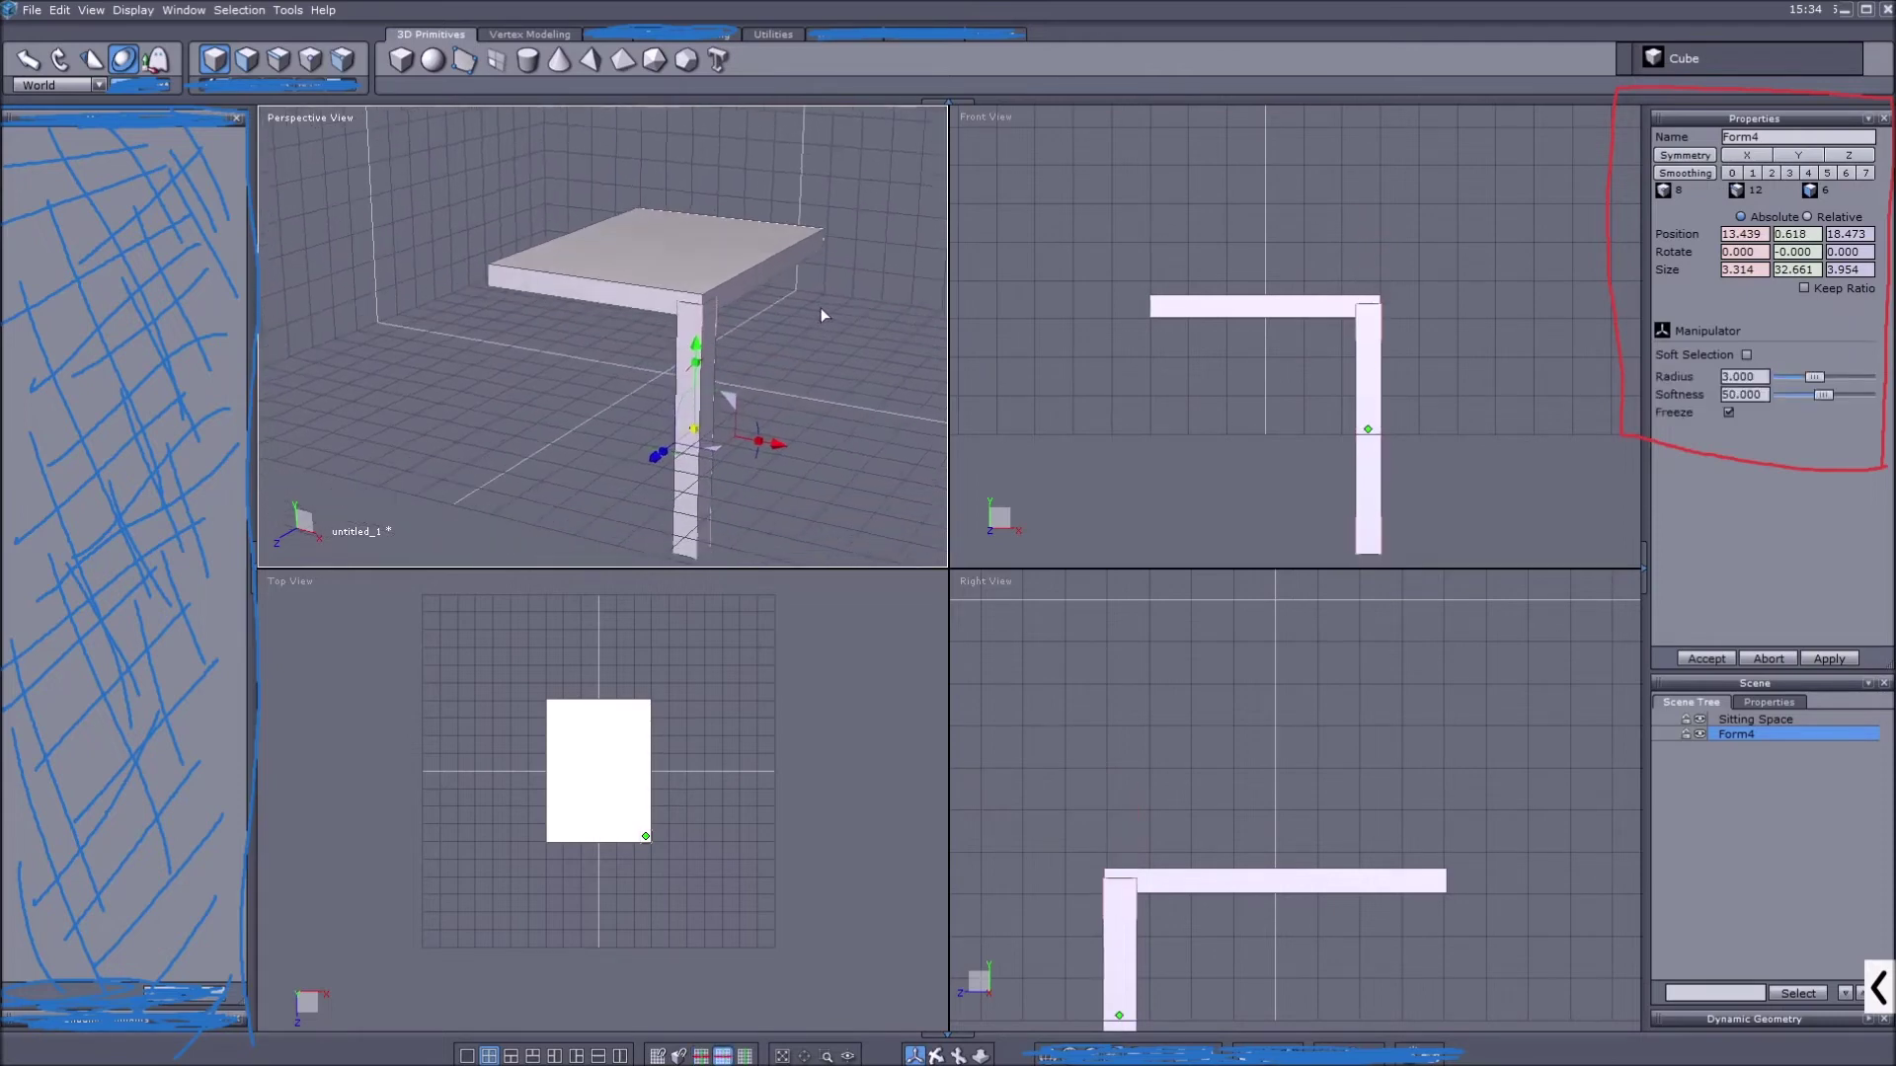
{"action": "scroll", "coordinate": [819, 311], "scroll_direction": "down", "scroll_amount": 2}
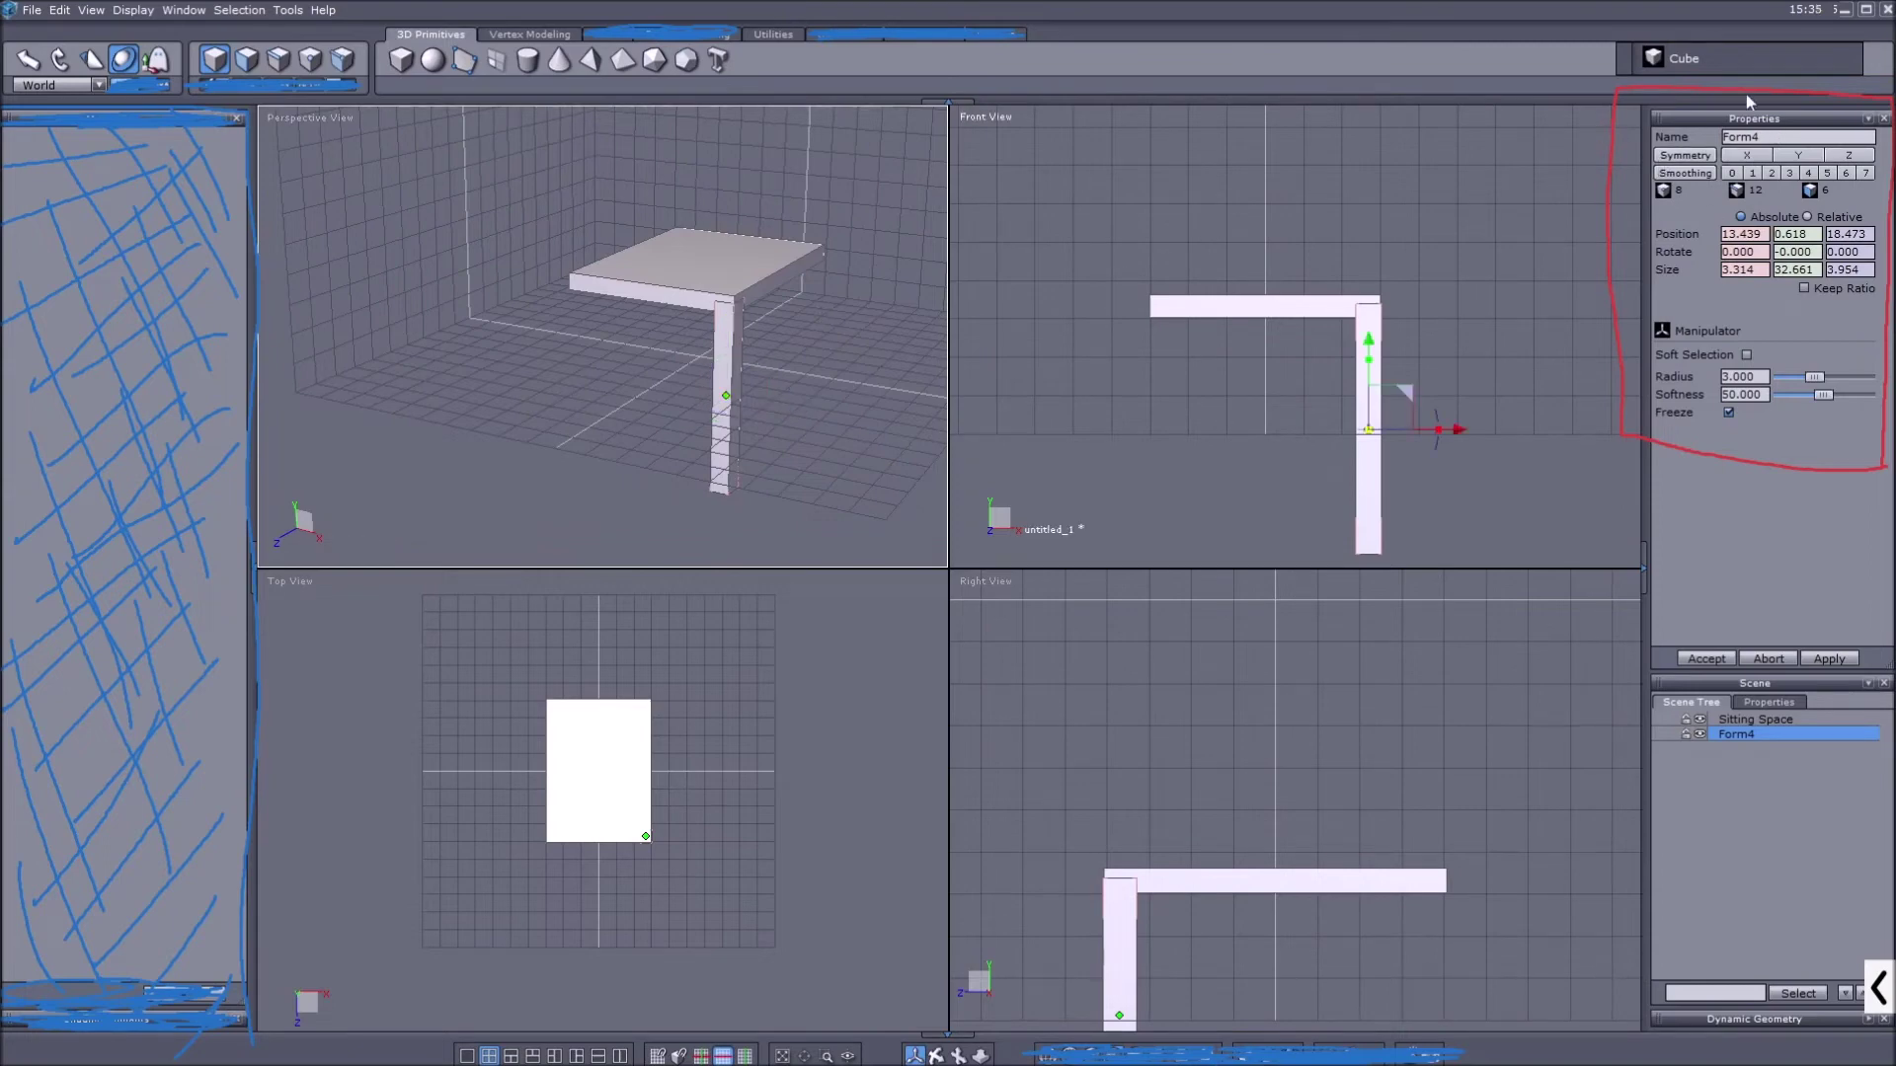
Rename the post object as Leg and clear the selection
{"action": "left_click", "coordinate": [1768, 137]}
{"action": "left_click_drag", "start_coordinate": [1769, 137], "coordinate": [1714, 138]}
{"action": "type", "text": "Leg"}
{"action": "key", "text": "Return"}
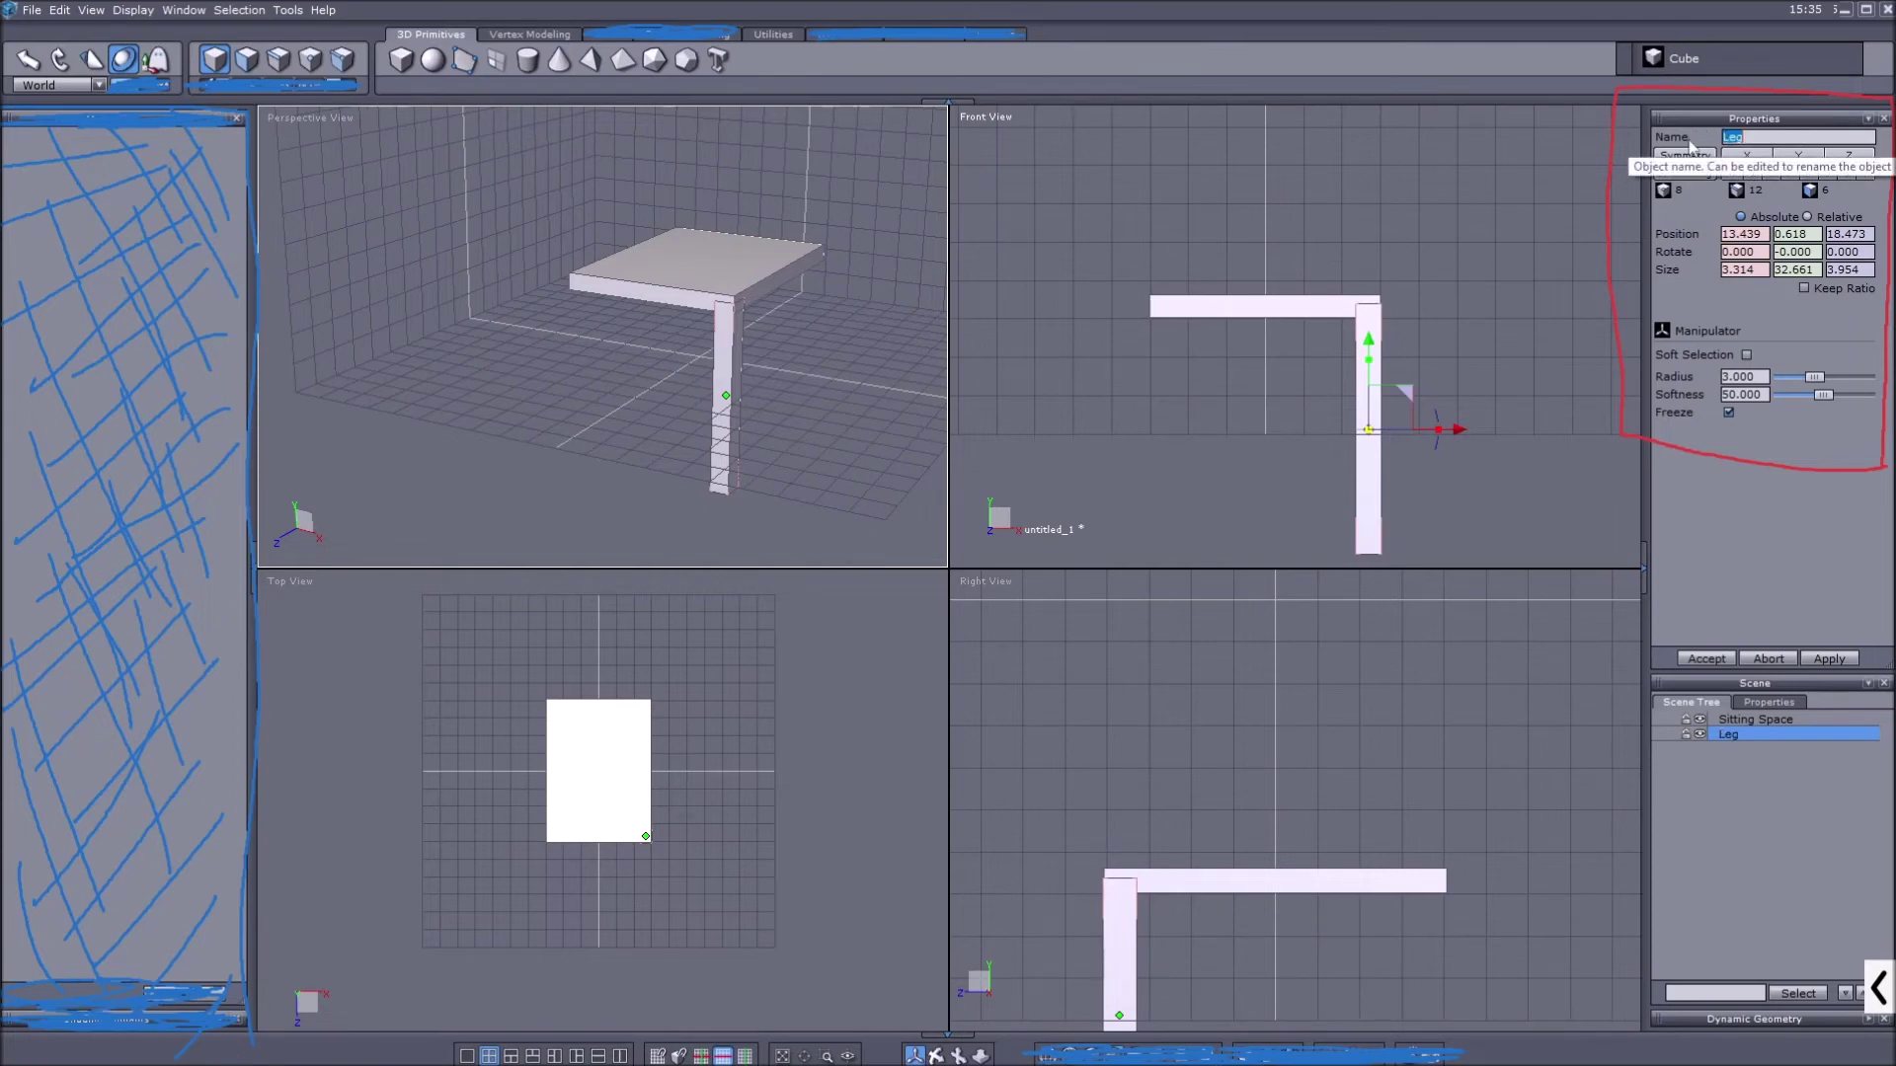
{"action": "left_click", "coordinate": [1728, 772]}
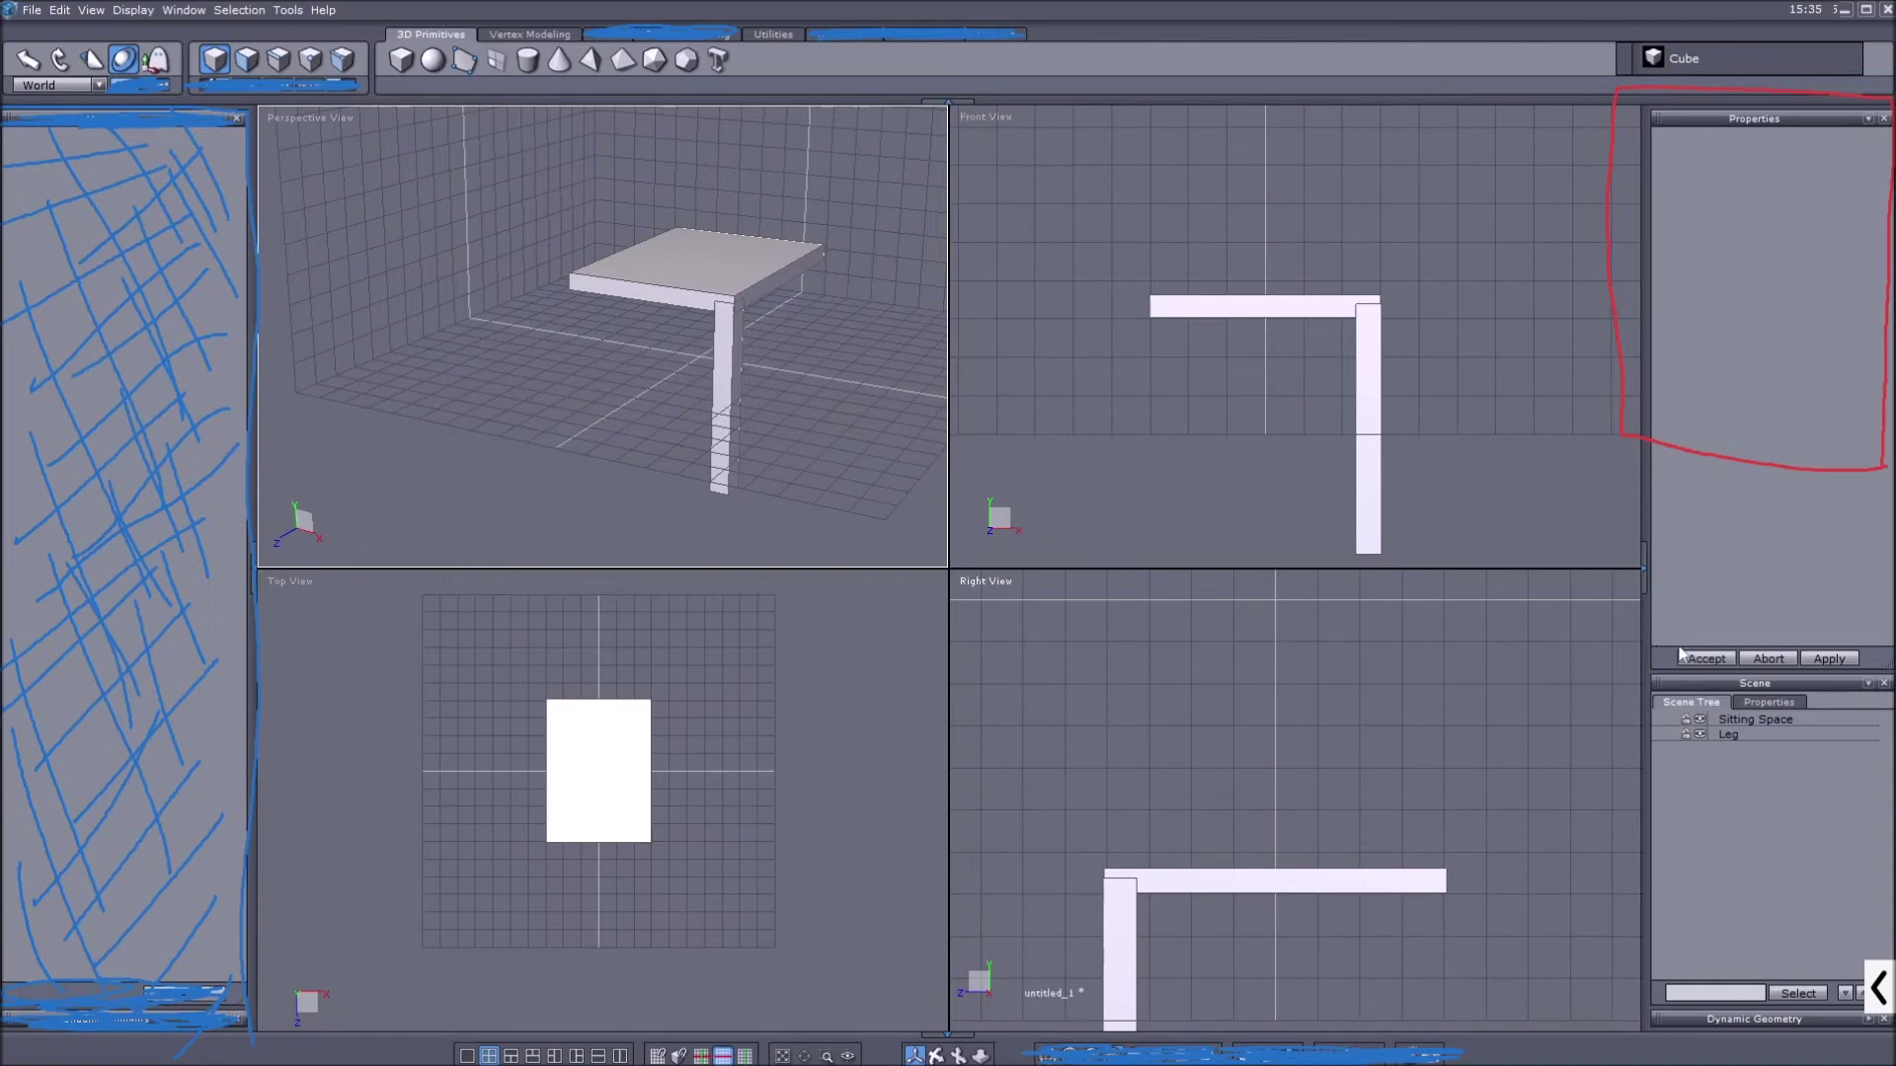
Copy and paste the Leg, and move the duplicate along X to the slab's opposite front corner, about X -13.4
{"action": "left_click", "coordinate": [1728, 734]}
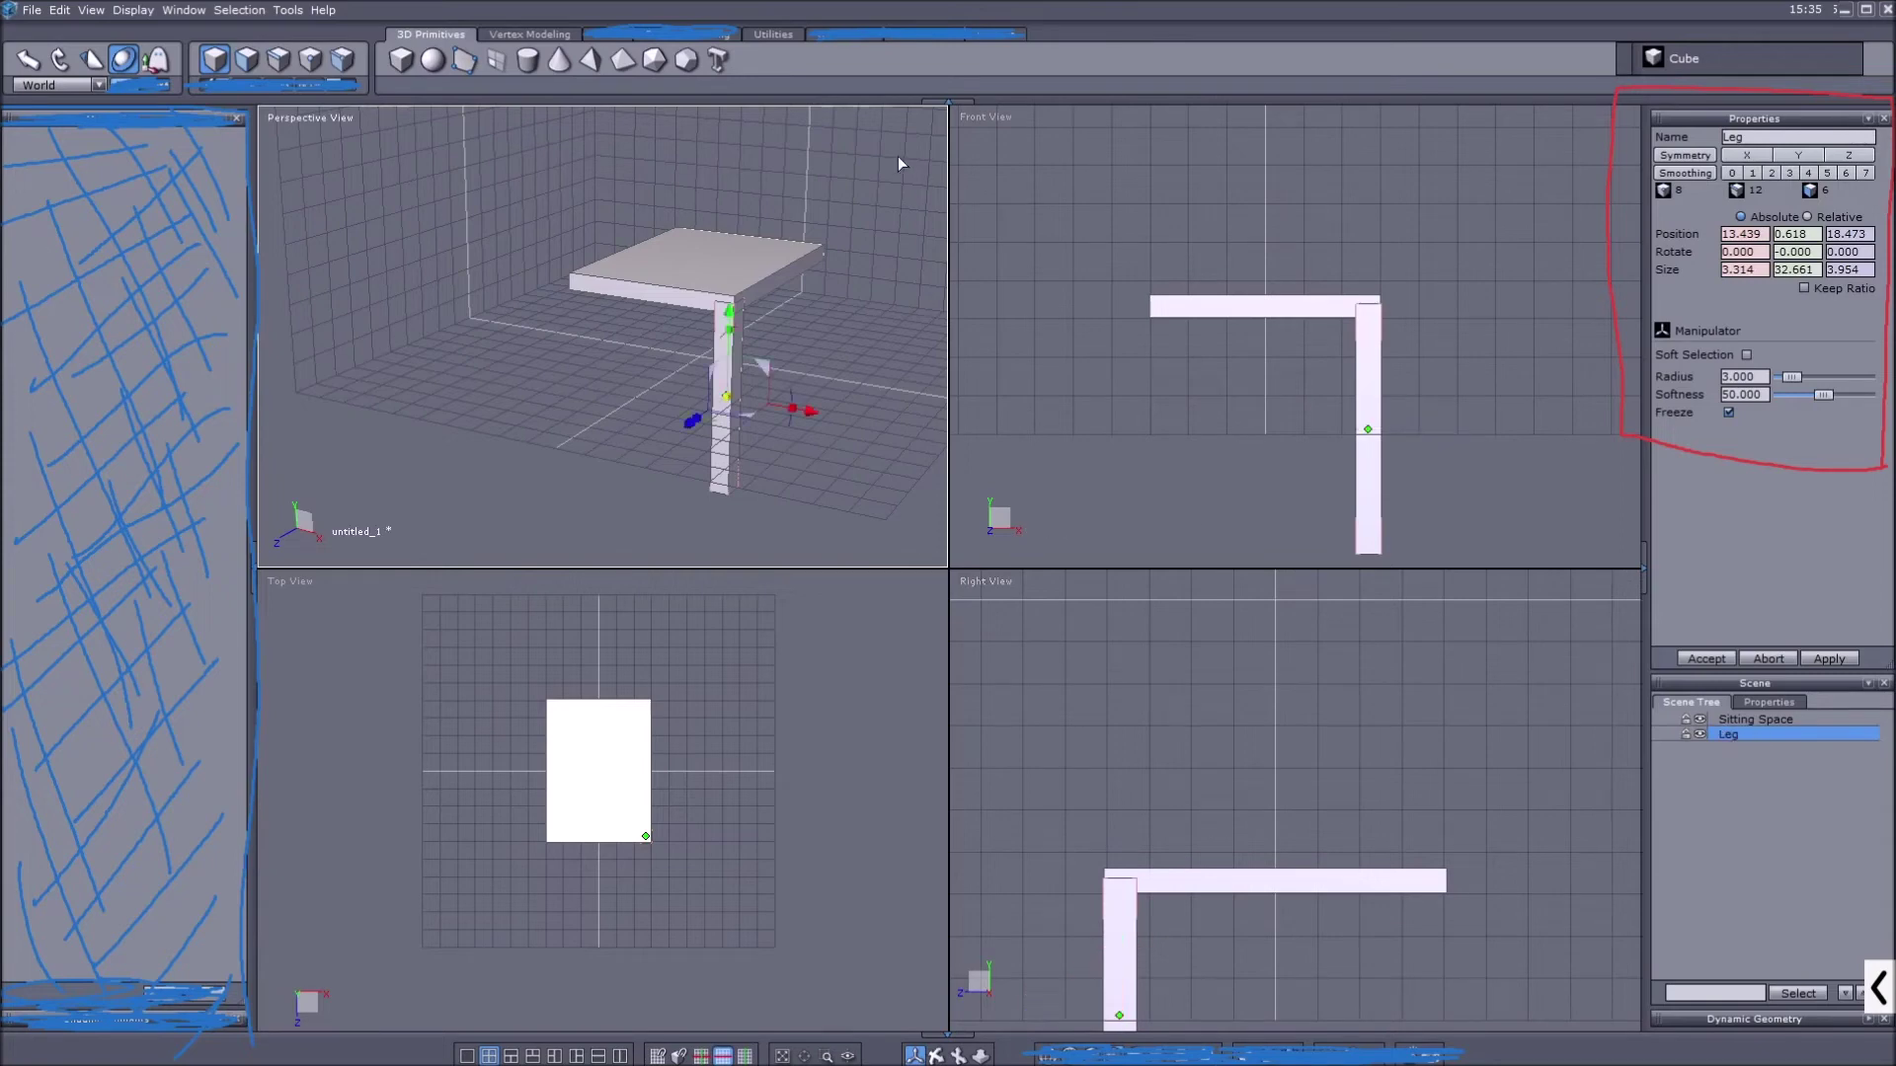
{"action": "left_click", "coordinate": [60, 11]}
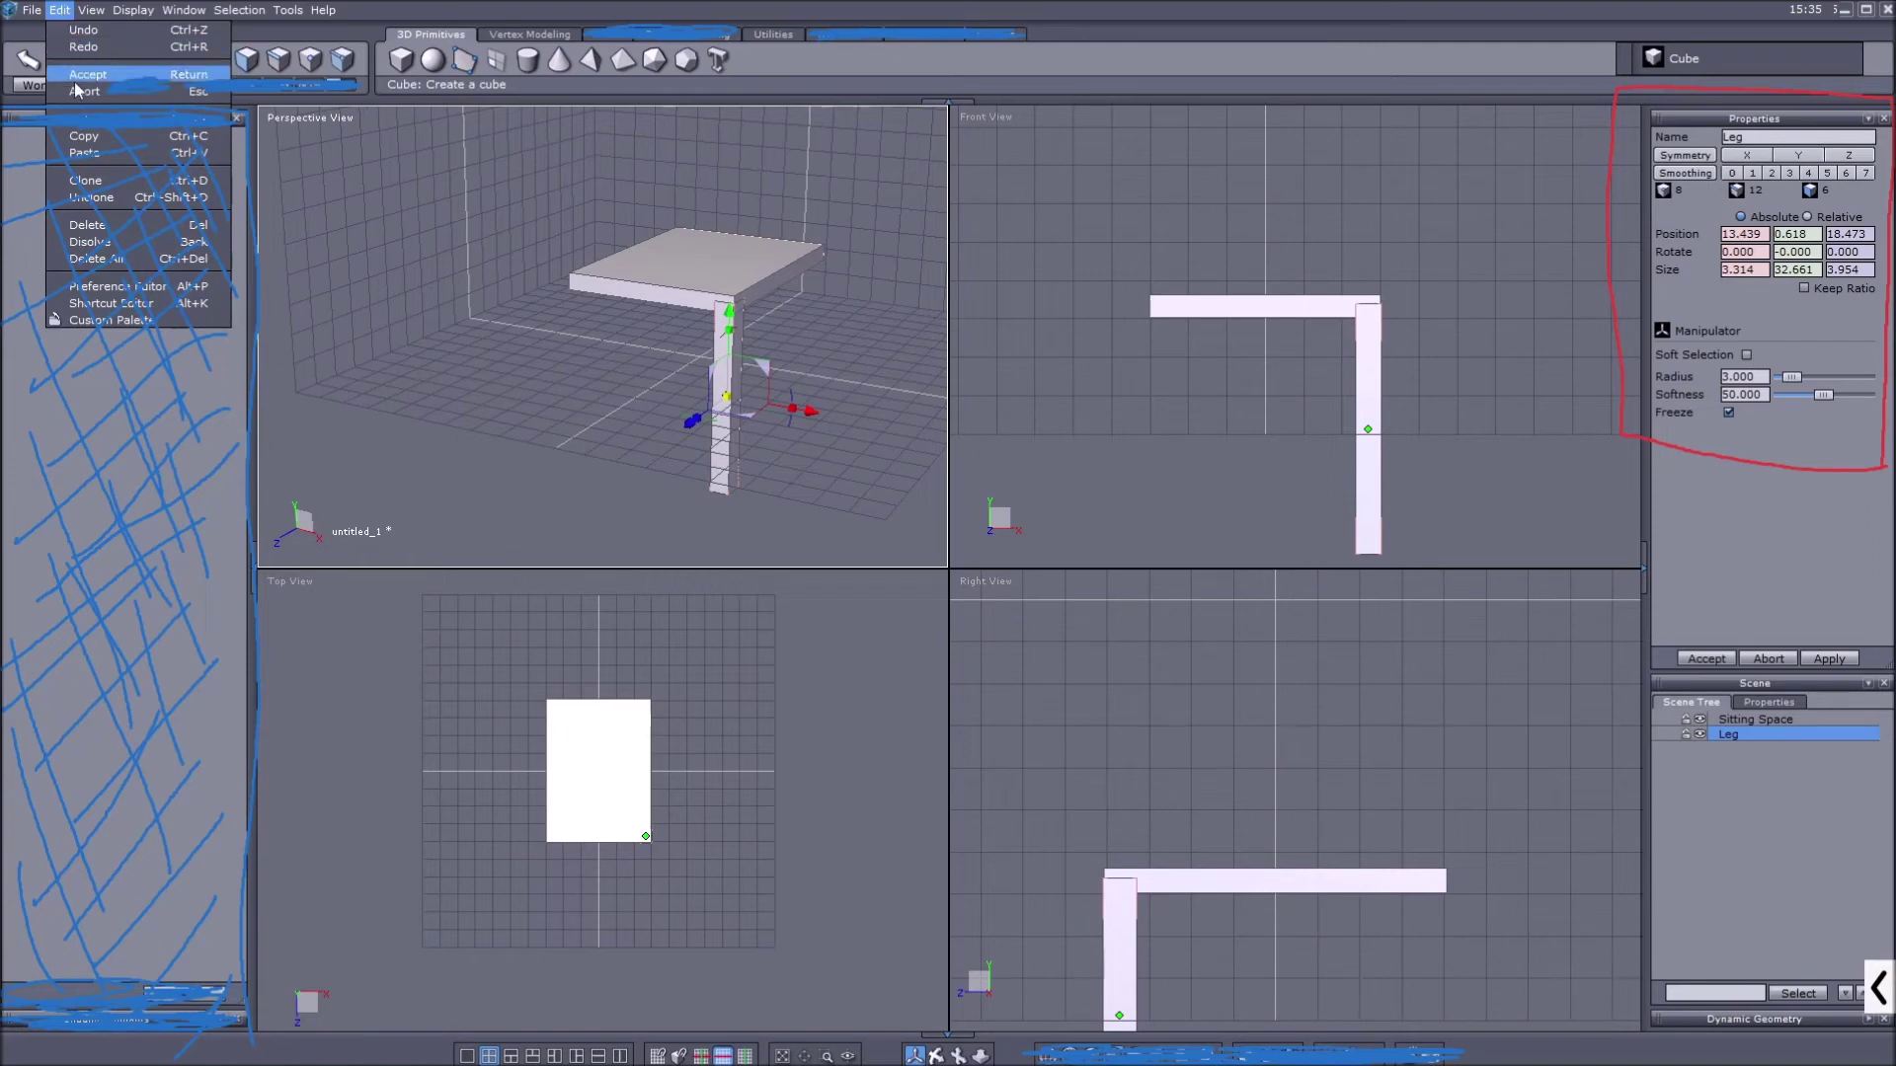
{"action": "left_click", "coordinate": [98, 139]}
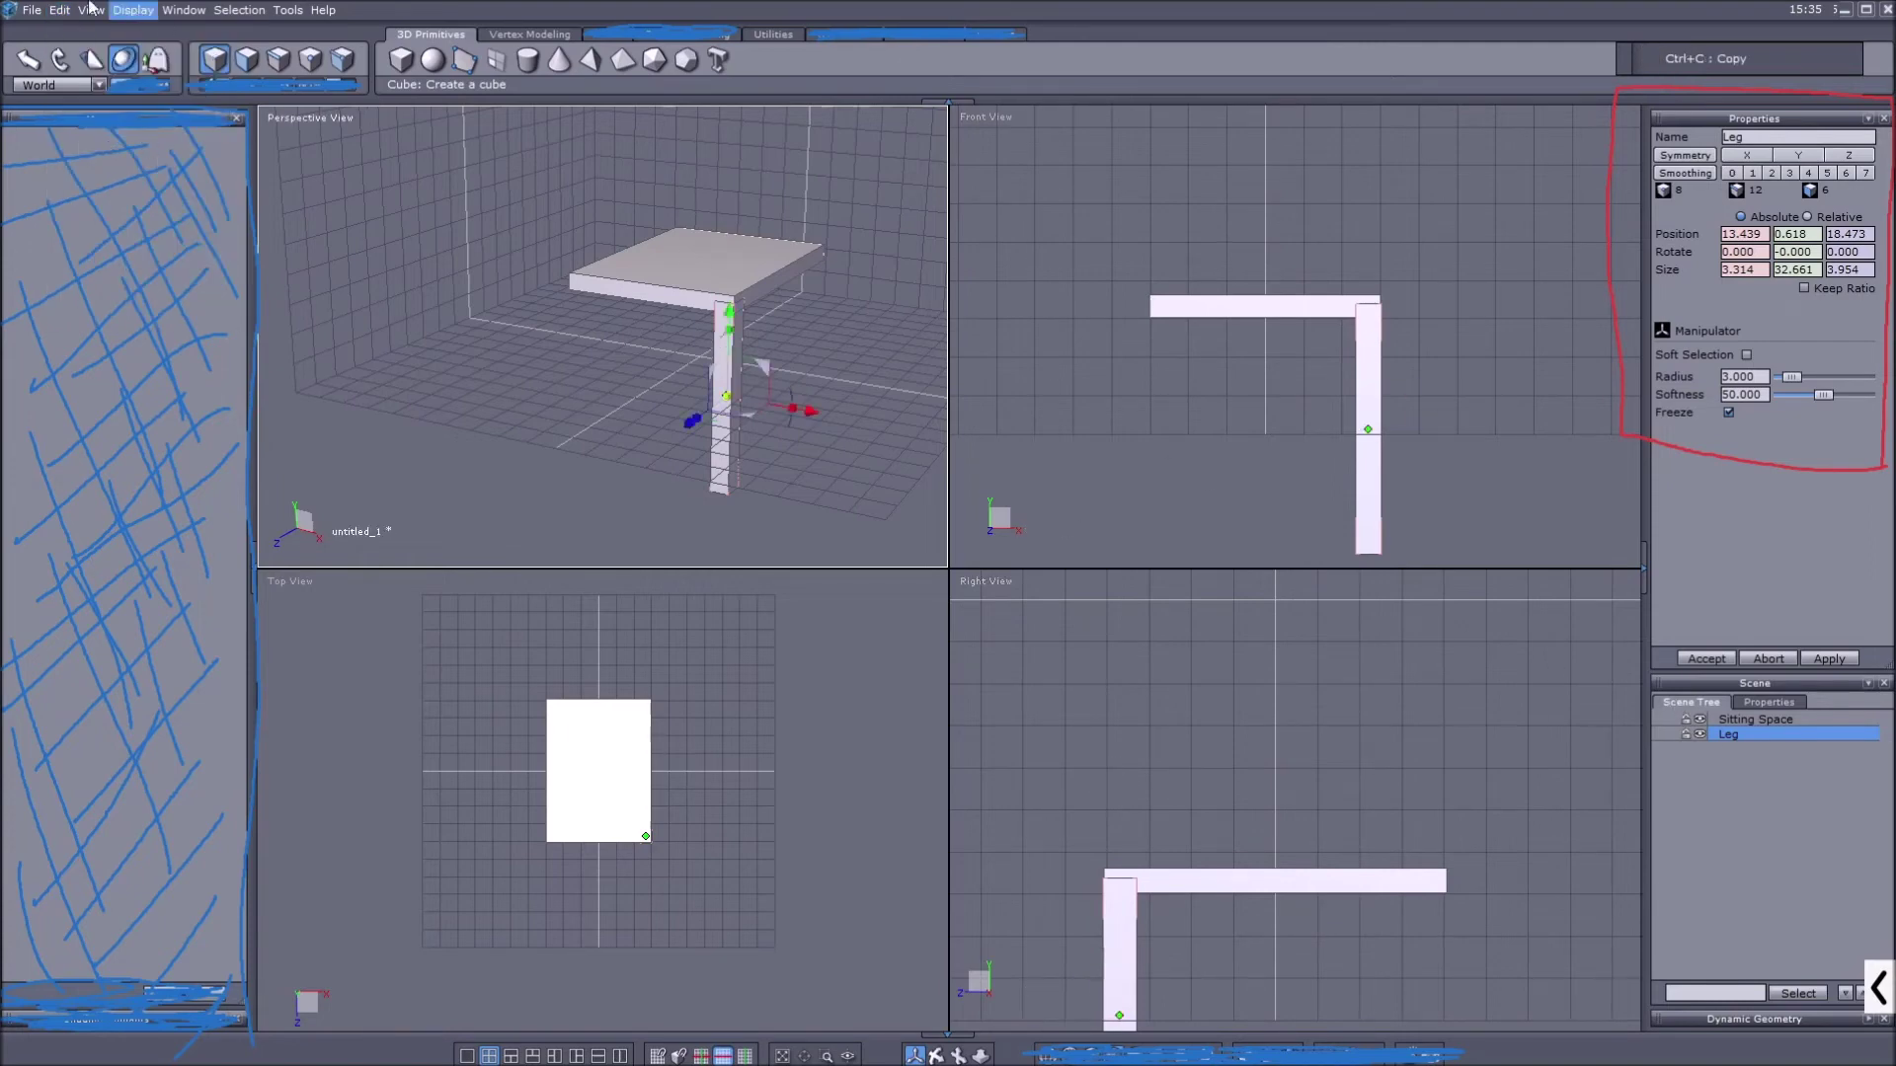
{"action": "left_click", "coordinate": [58, 11]}
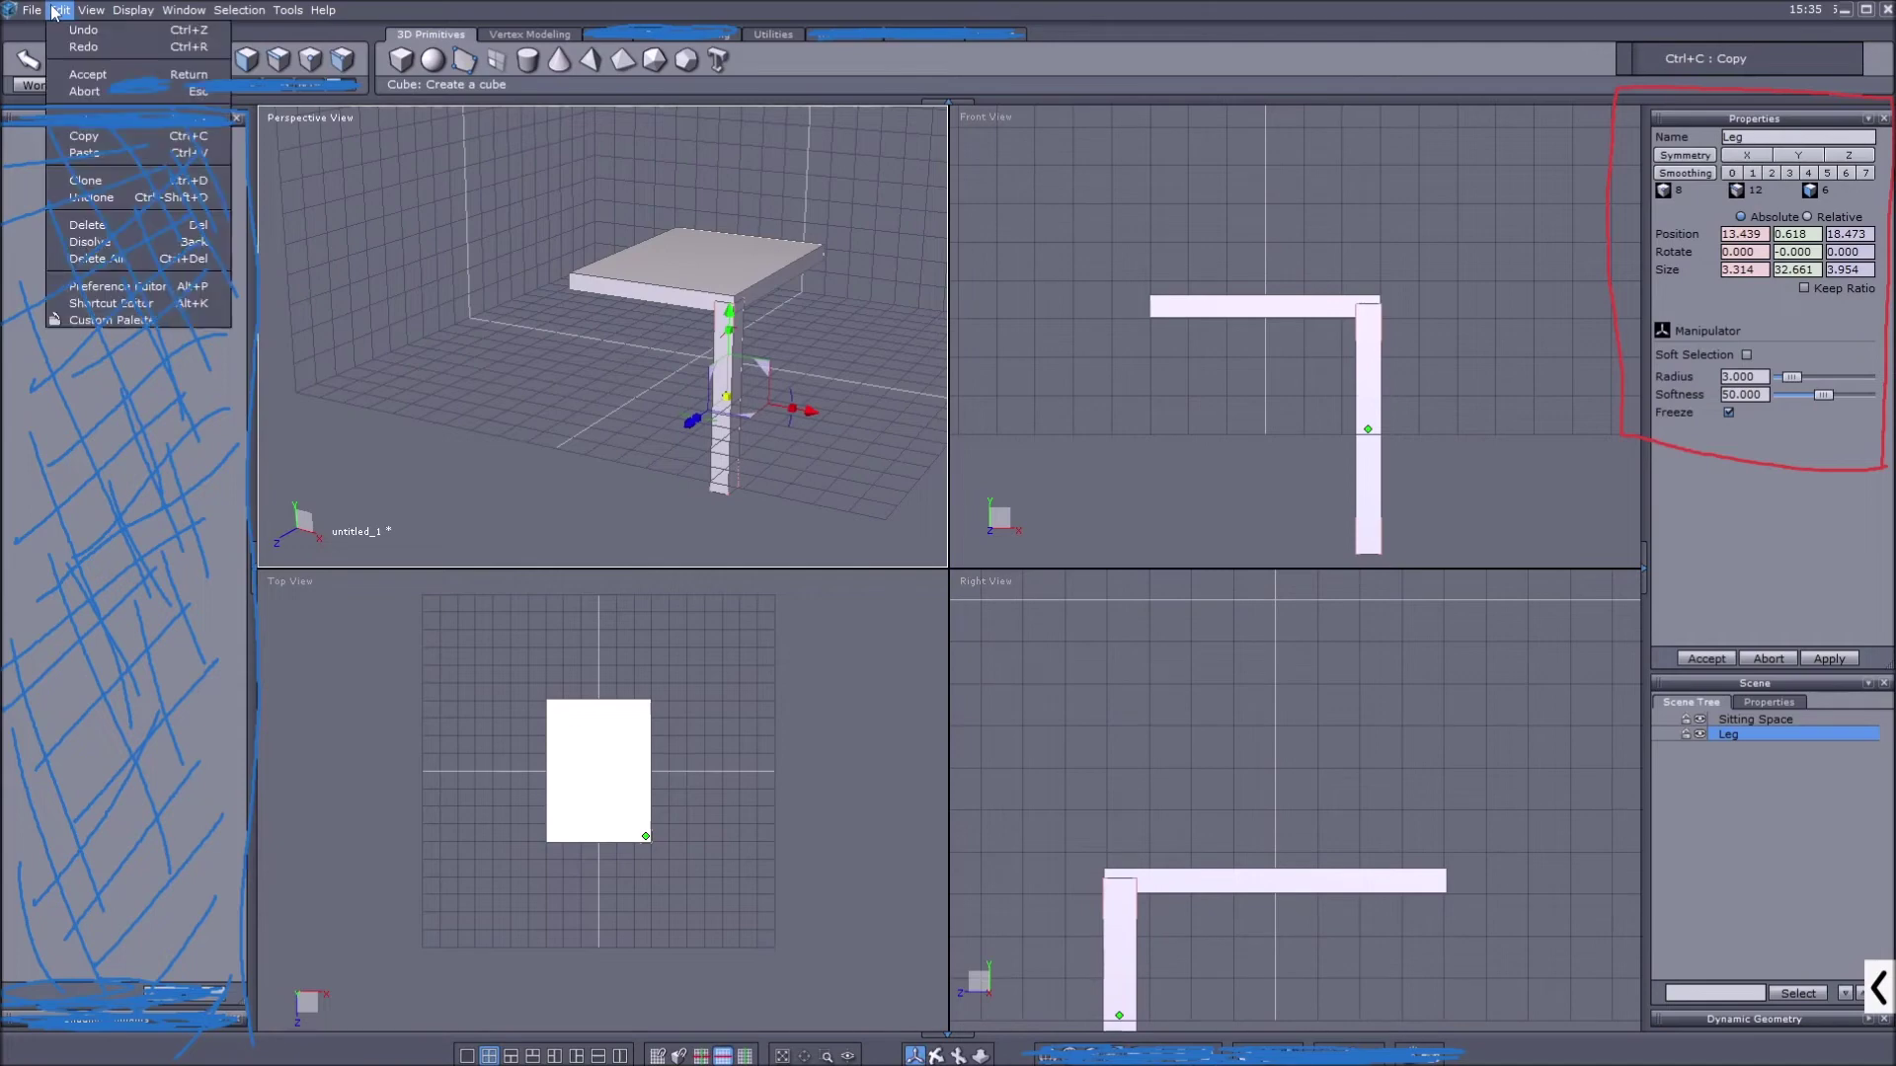
{"action": "left_click", "coordinate": [105, 152]}
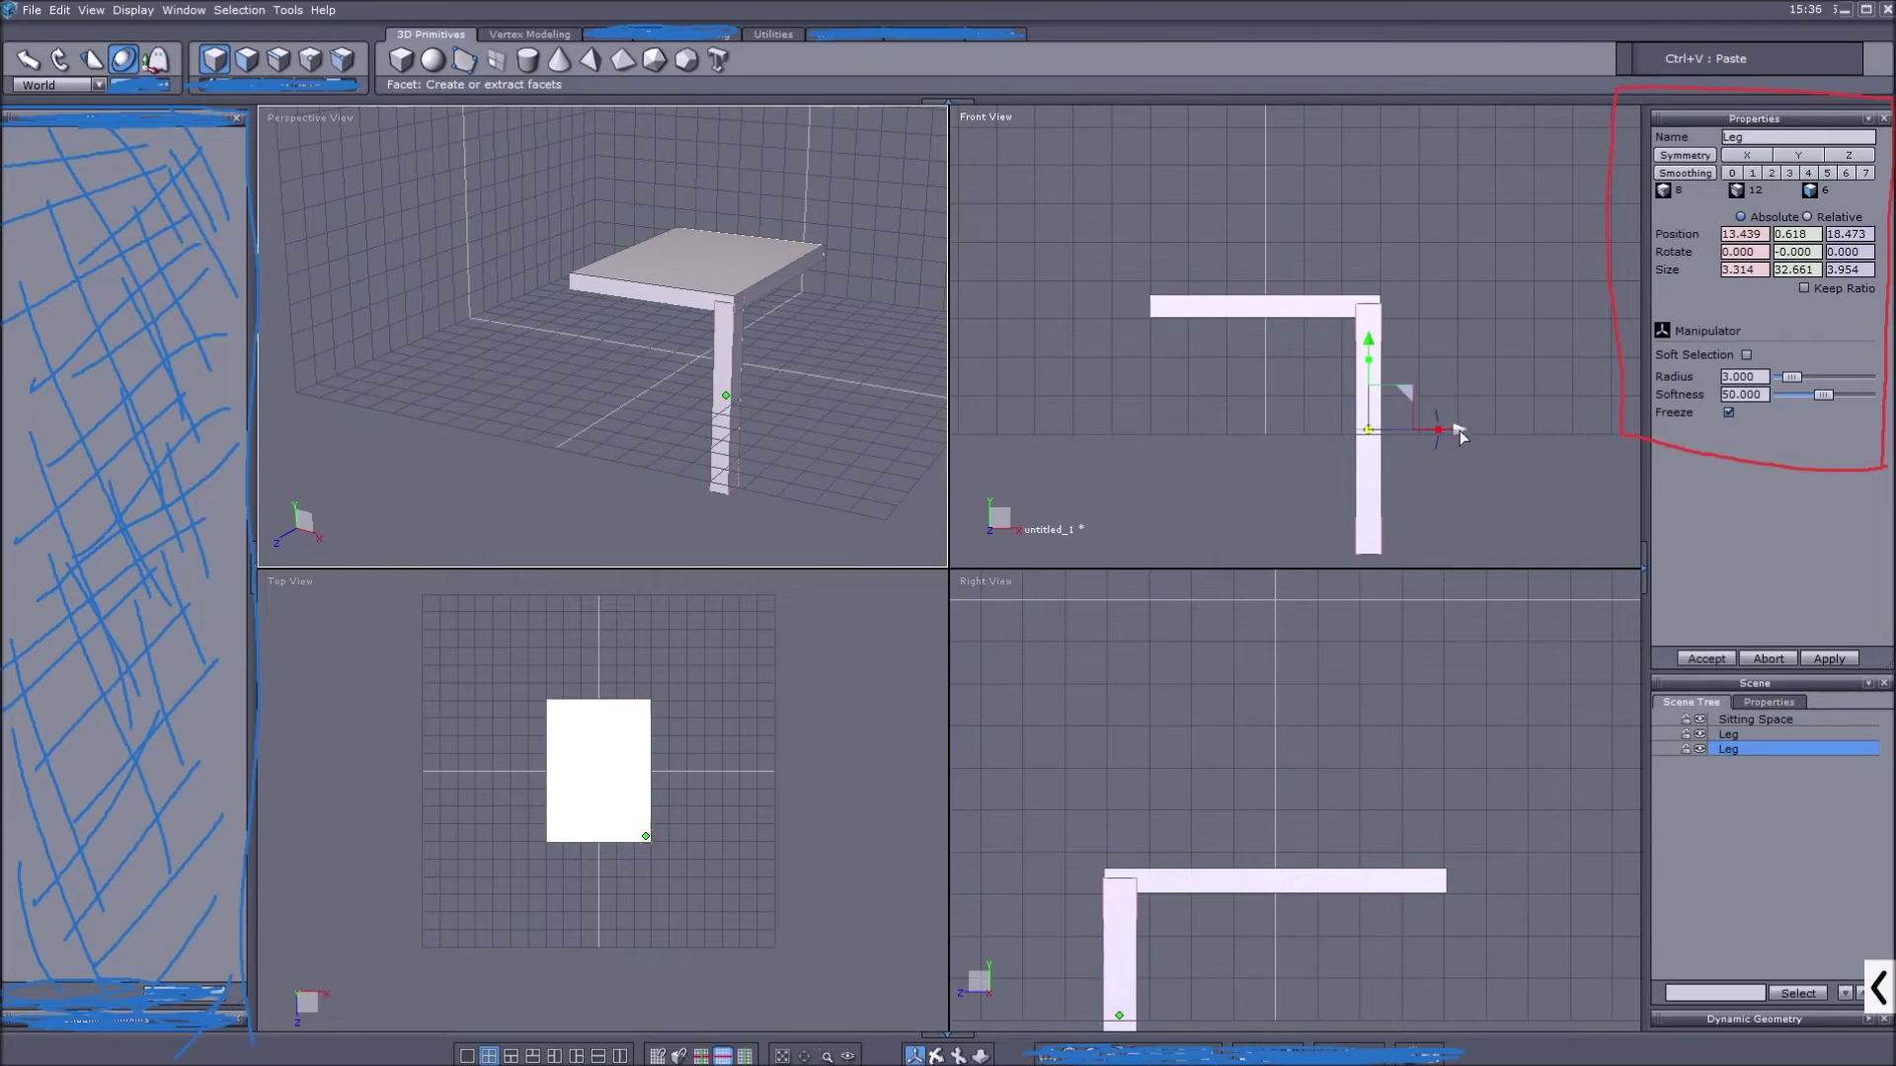
{"action": "left_click_drag", "start_coordinate": [1461, 437], "coordinate": [1254, 446]}
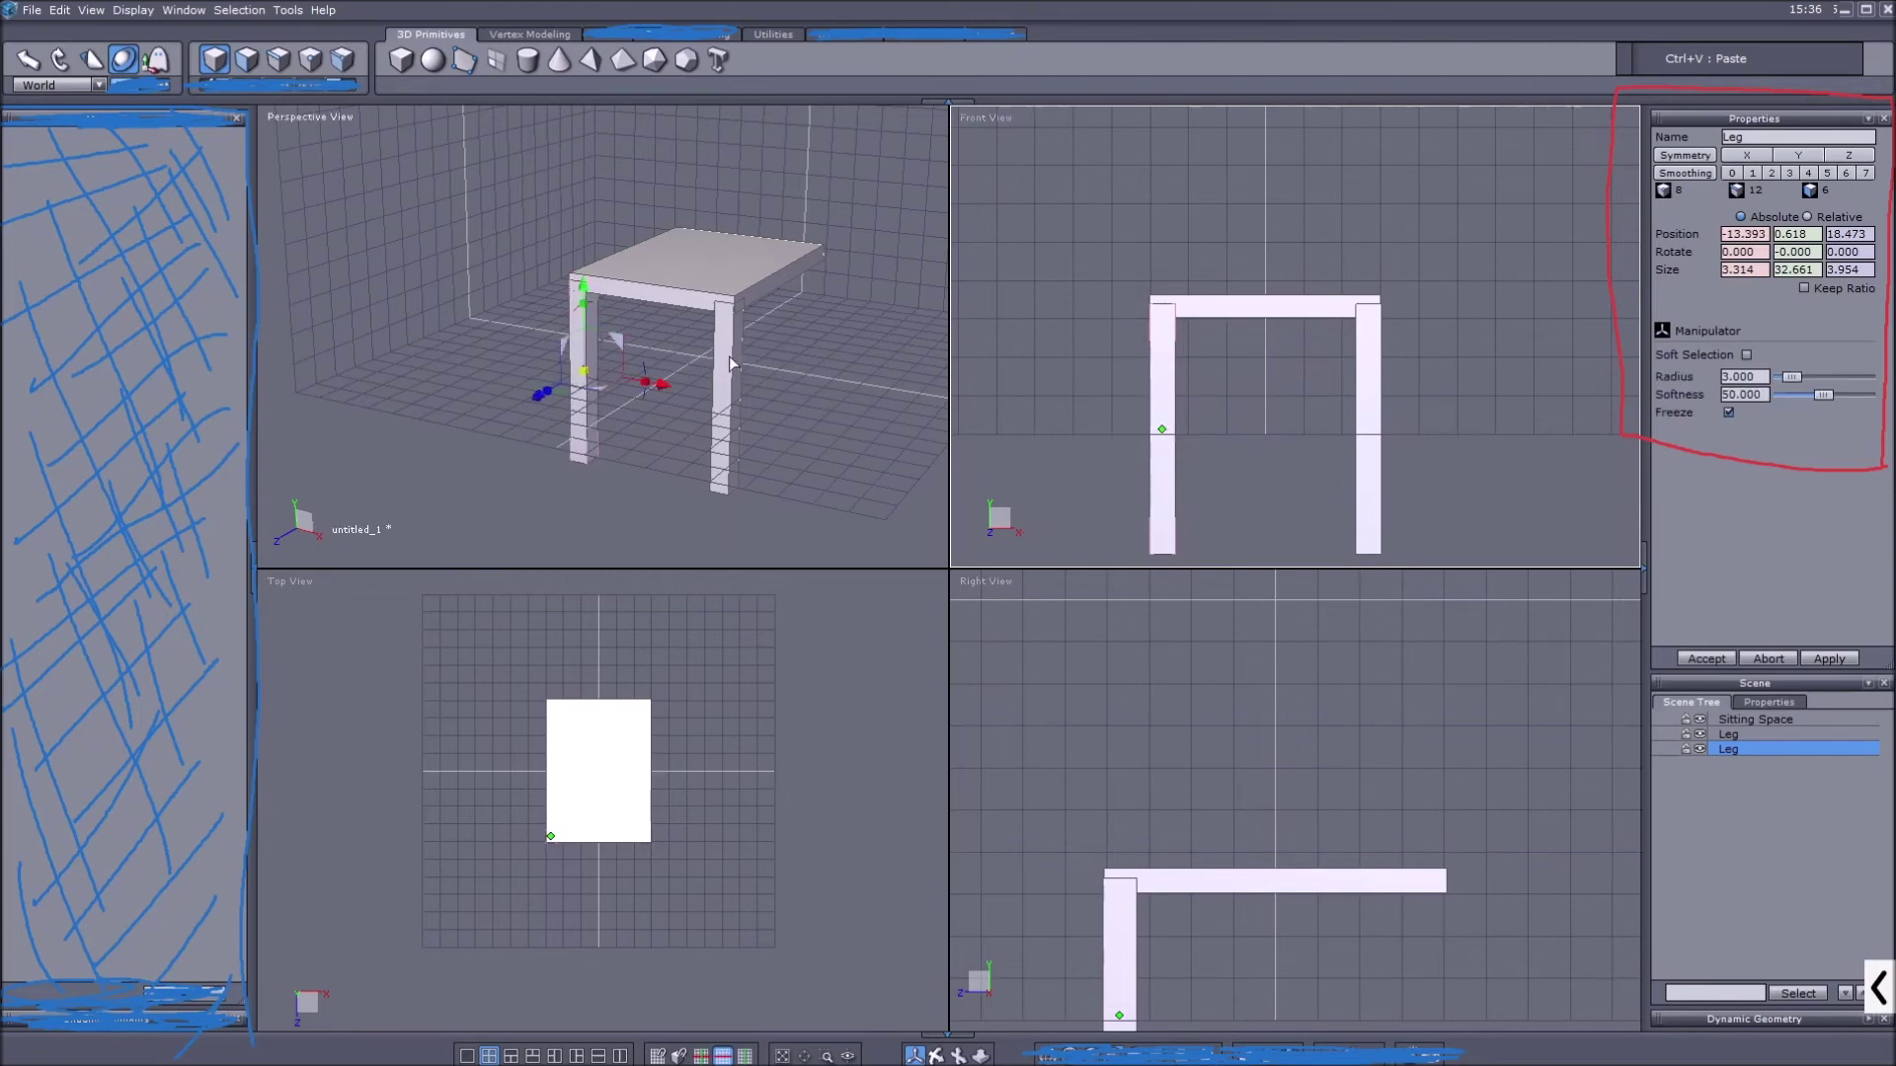
Try selecting the slab and each of the two legs in turn in the Perspective View, and clear the selection
{"action": "left_click", "coordinate": [861, 377]}
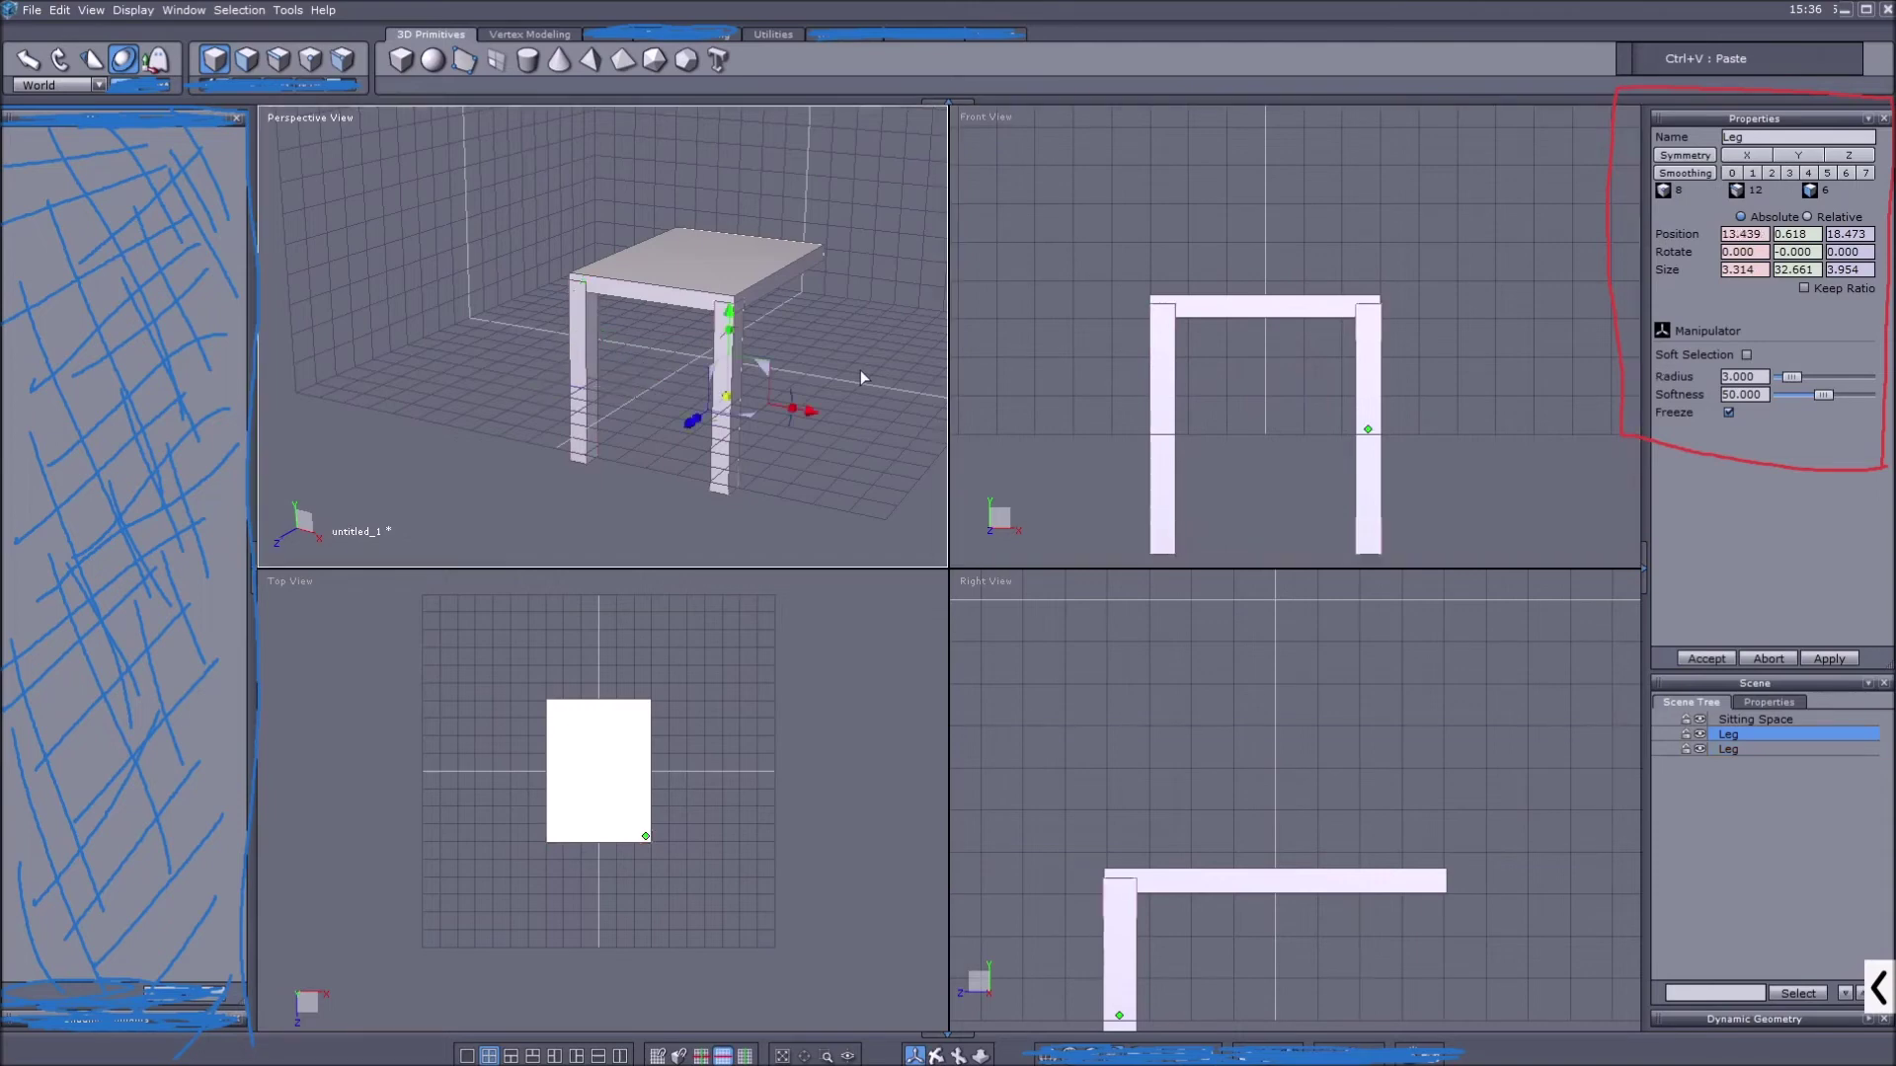
{"action": "left_click", "coordinate": [884, 530]}
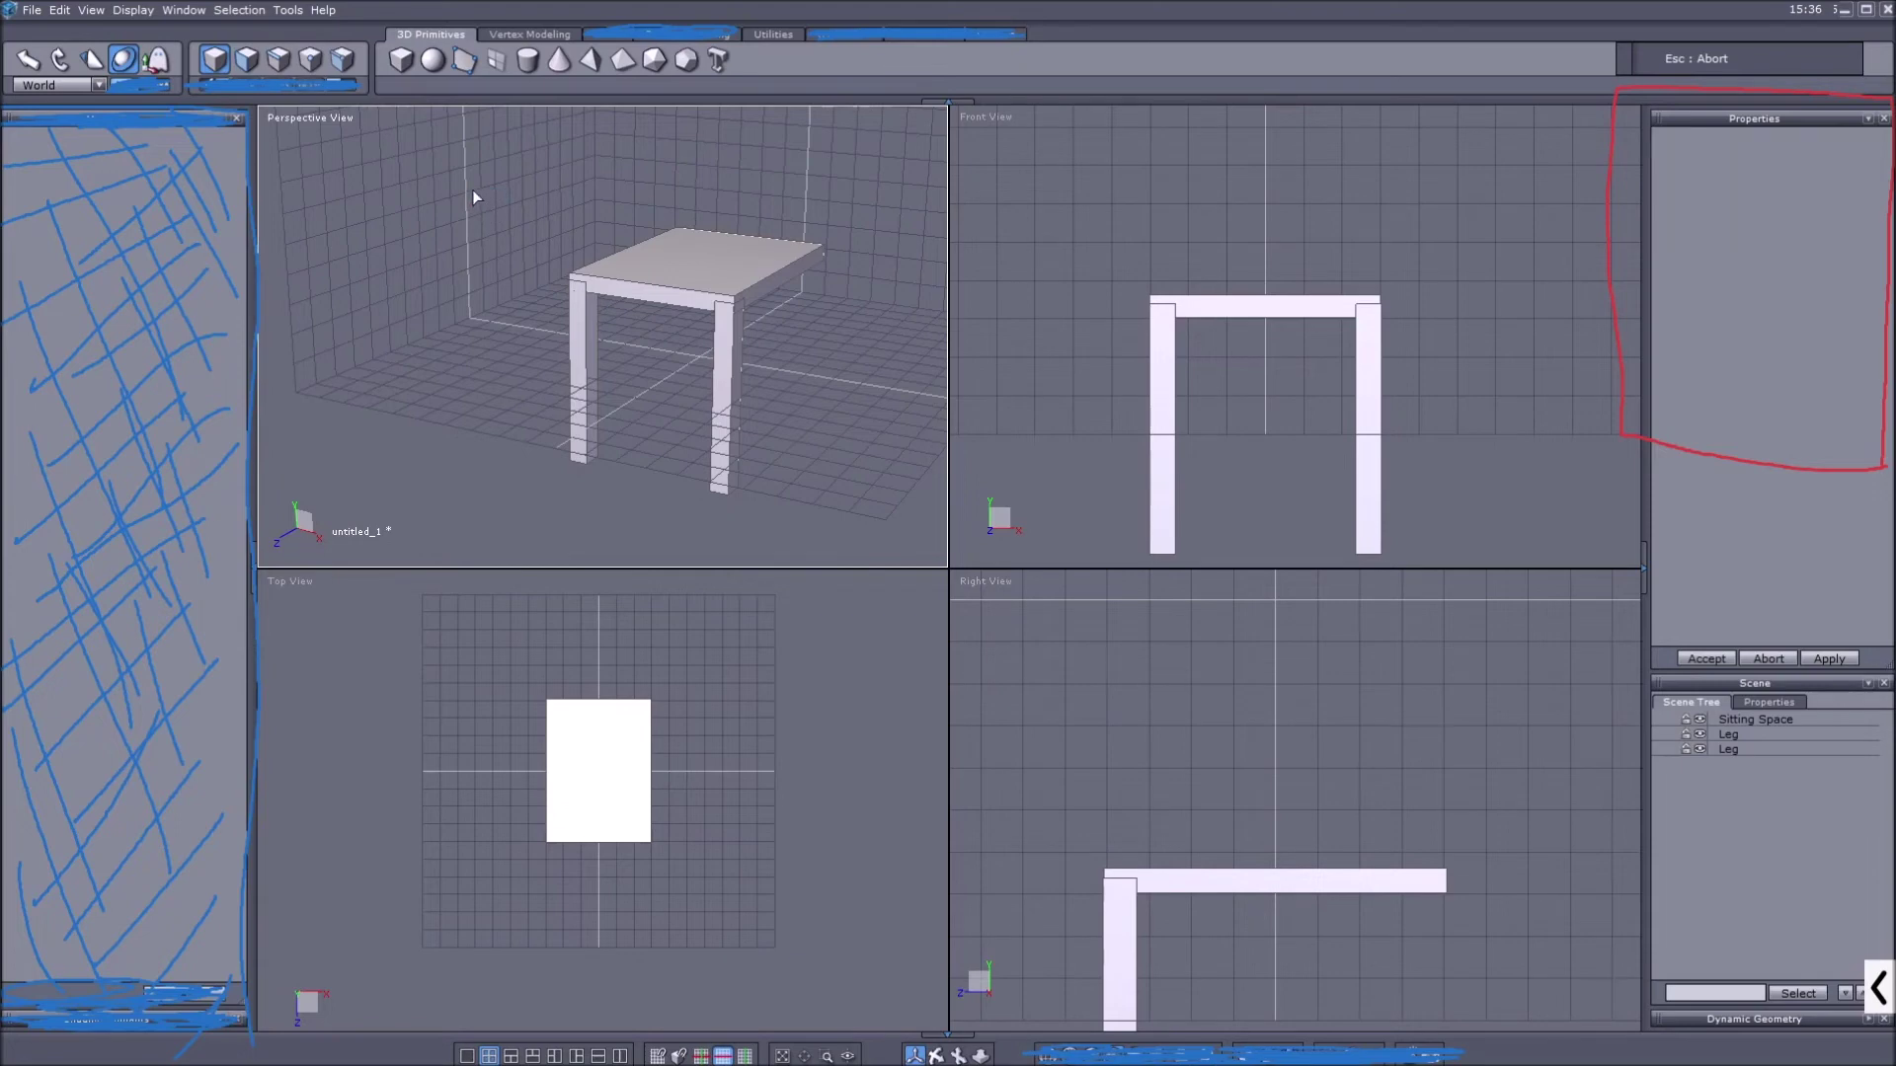
{"action": "left_click", "coordinate": [612, 265]}
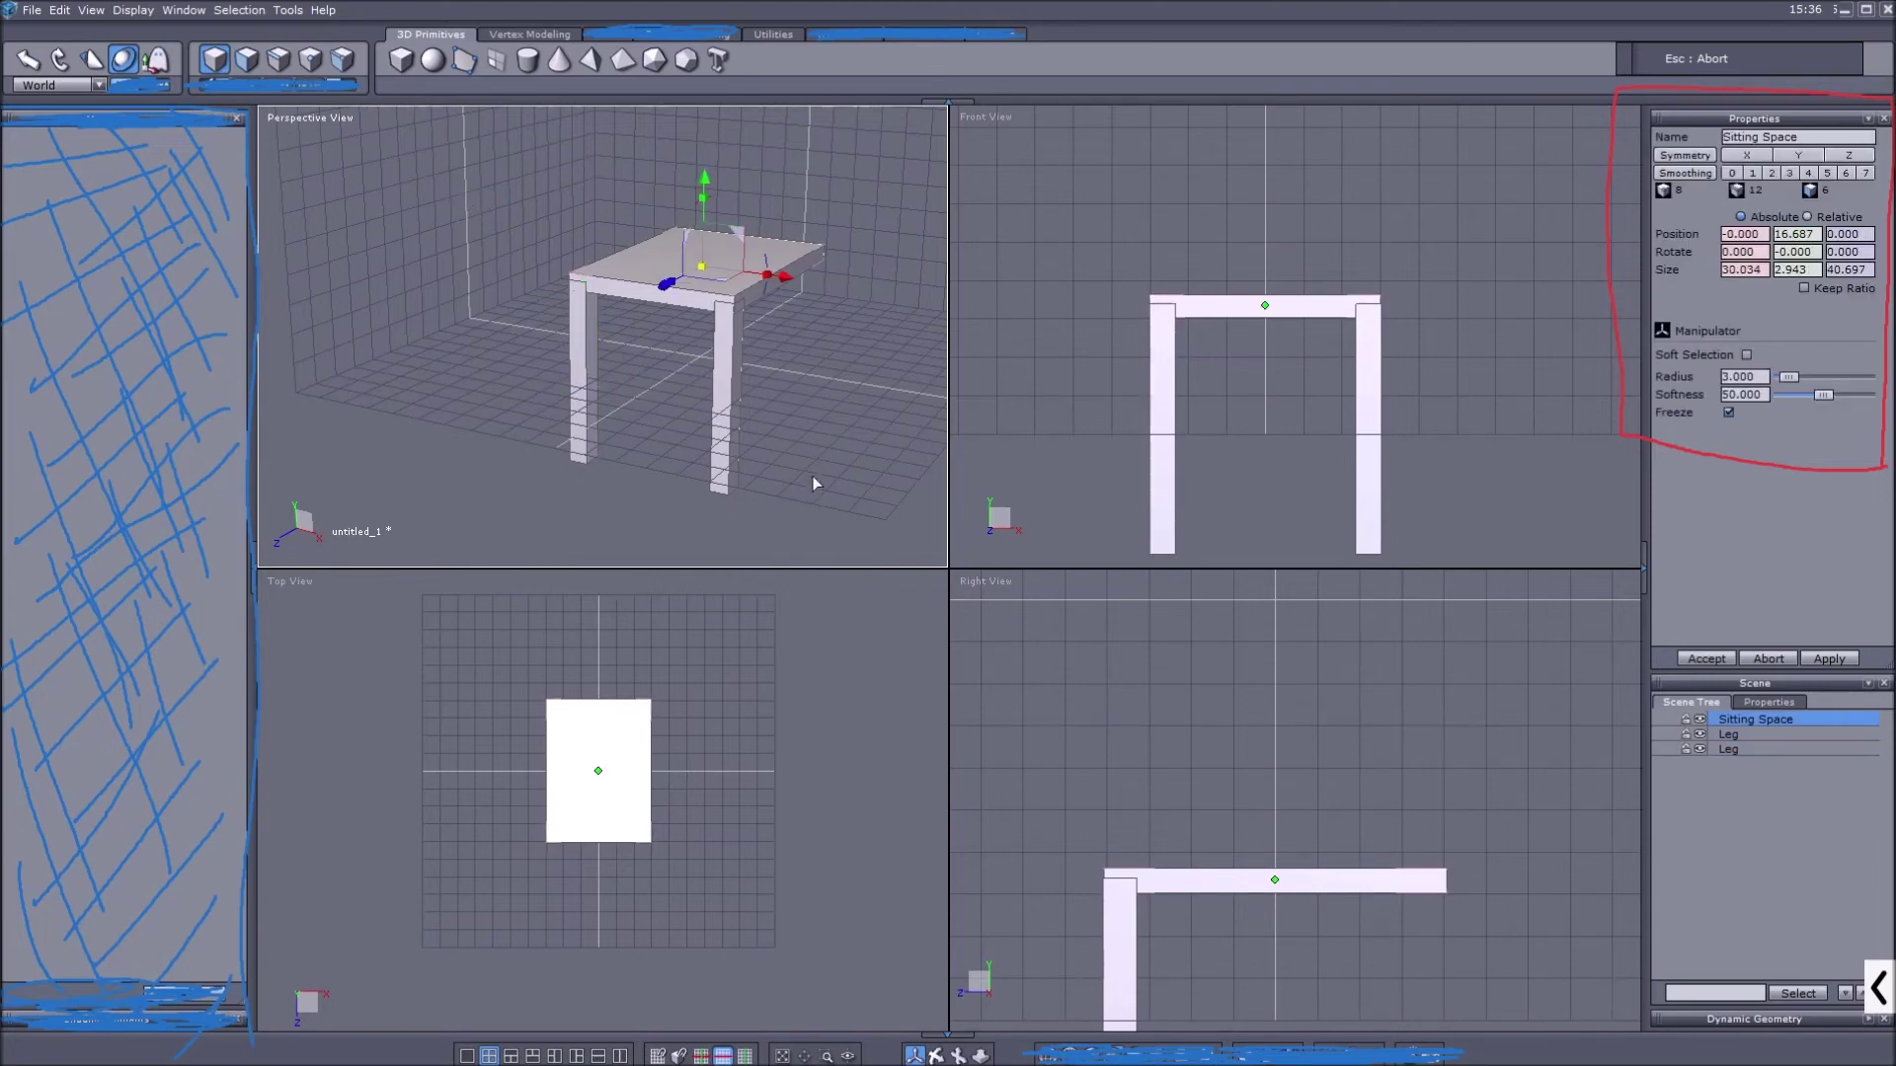
{"action": "left_click", "coordinate": [583, 375]}
{"action": "left_click", "coordinate": [691, 259]}
{"action": "left_click", "coordinate": [723, 395]}
{"action": "left_click", "coordinate": [581, 390]}
{"action": "left_click", "coordinate": [691, 259]}
{"action": "left_click", "coordinate": [580, 434]}
{"action": "left_click", "coordinate": [721, 474]}
{"action": "left_click", "coordinate": [580, 444]}
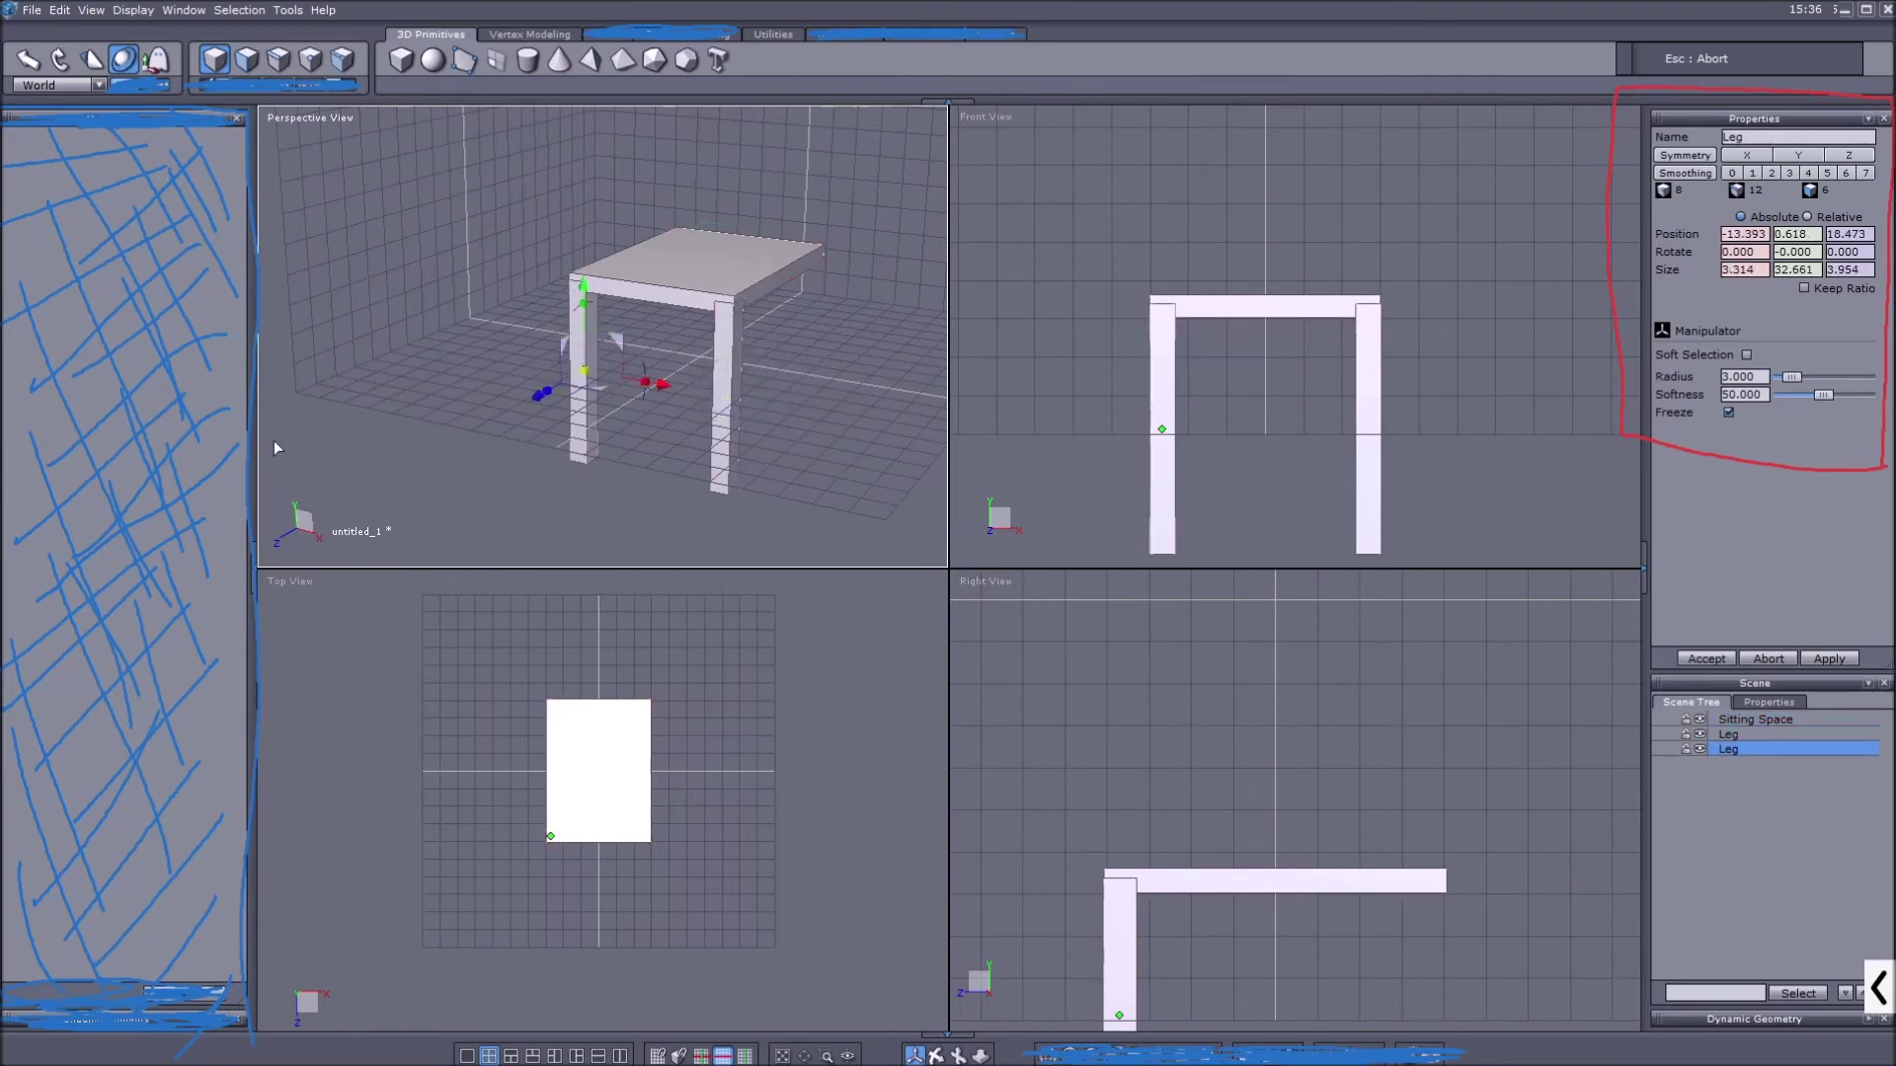
{"action": "left_click", "coordinate": [513, 155]}
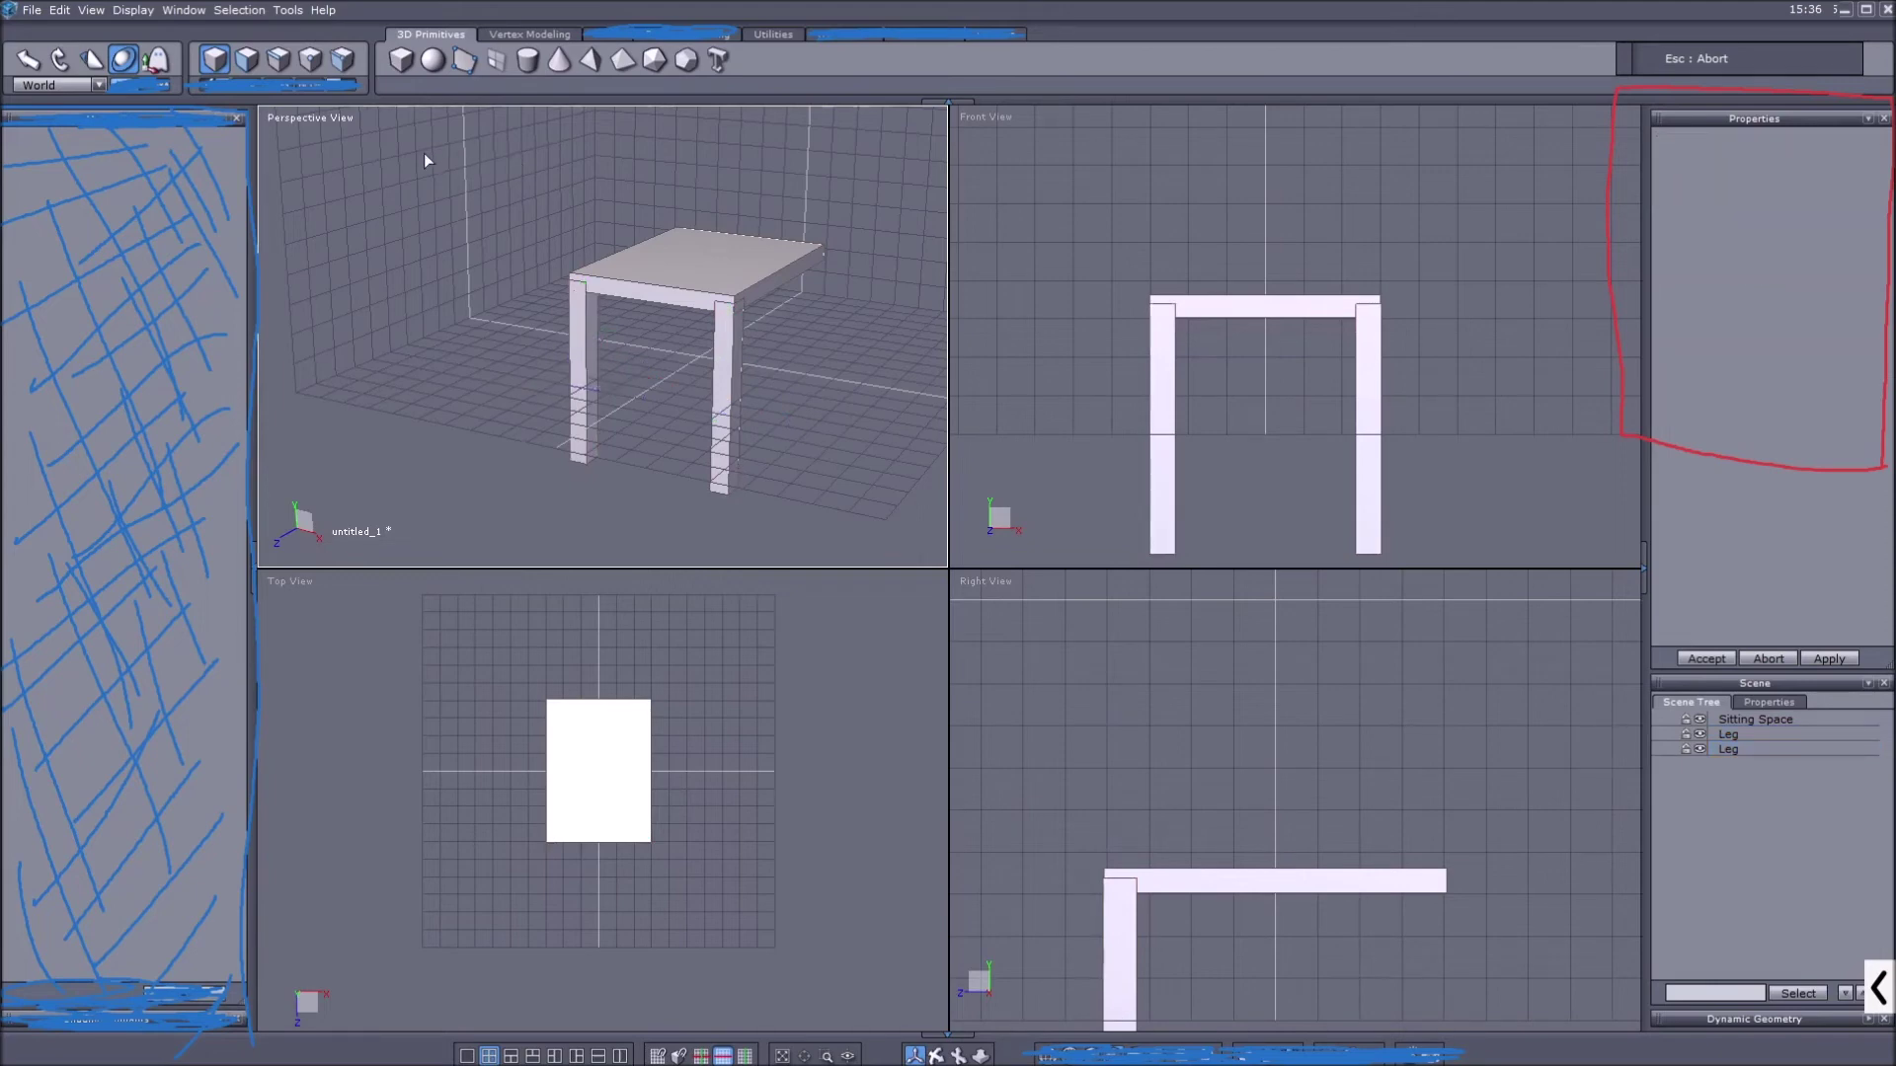
Duplicate both front legs together using a rectangle selection, and move the copies to the slab's rear edge, about Z -18.3
{"action": "left_click_drag", "start_coordinate": [425, 153], "coordinate": [753, 366]}
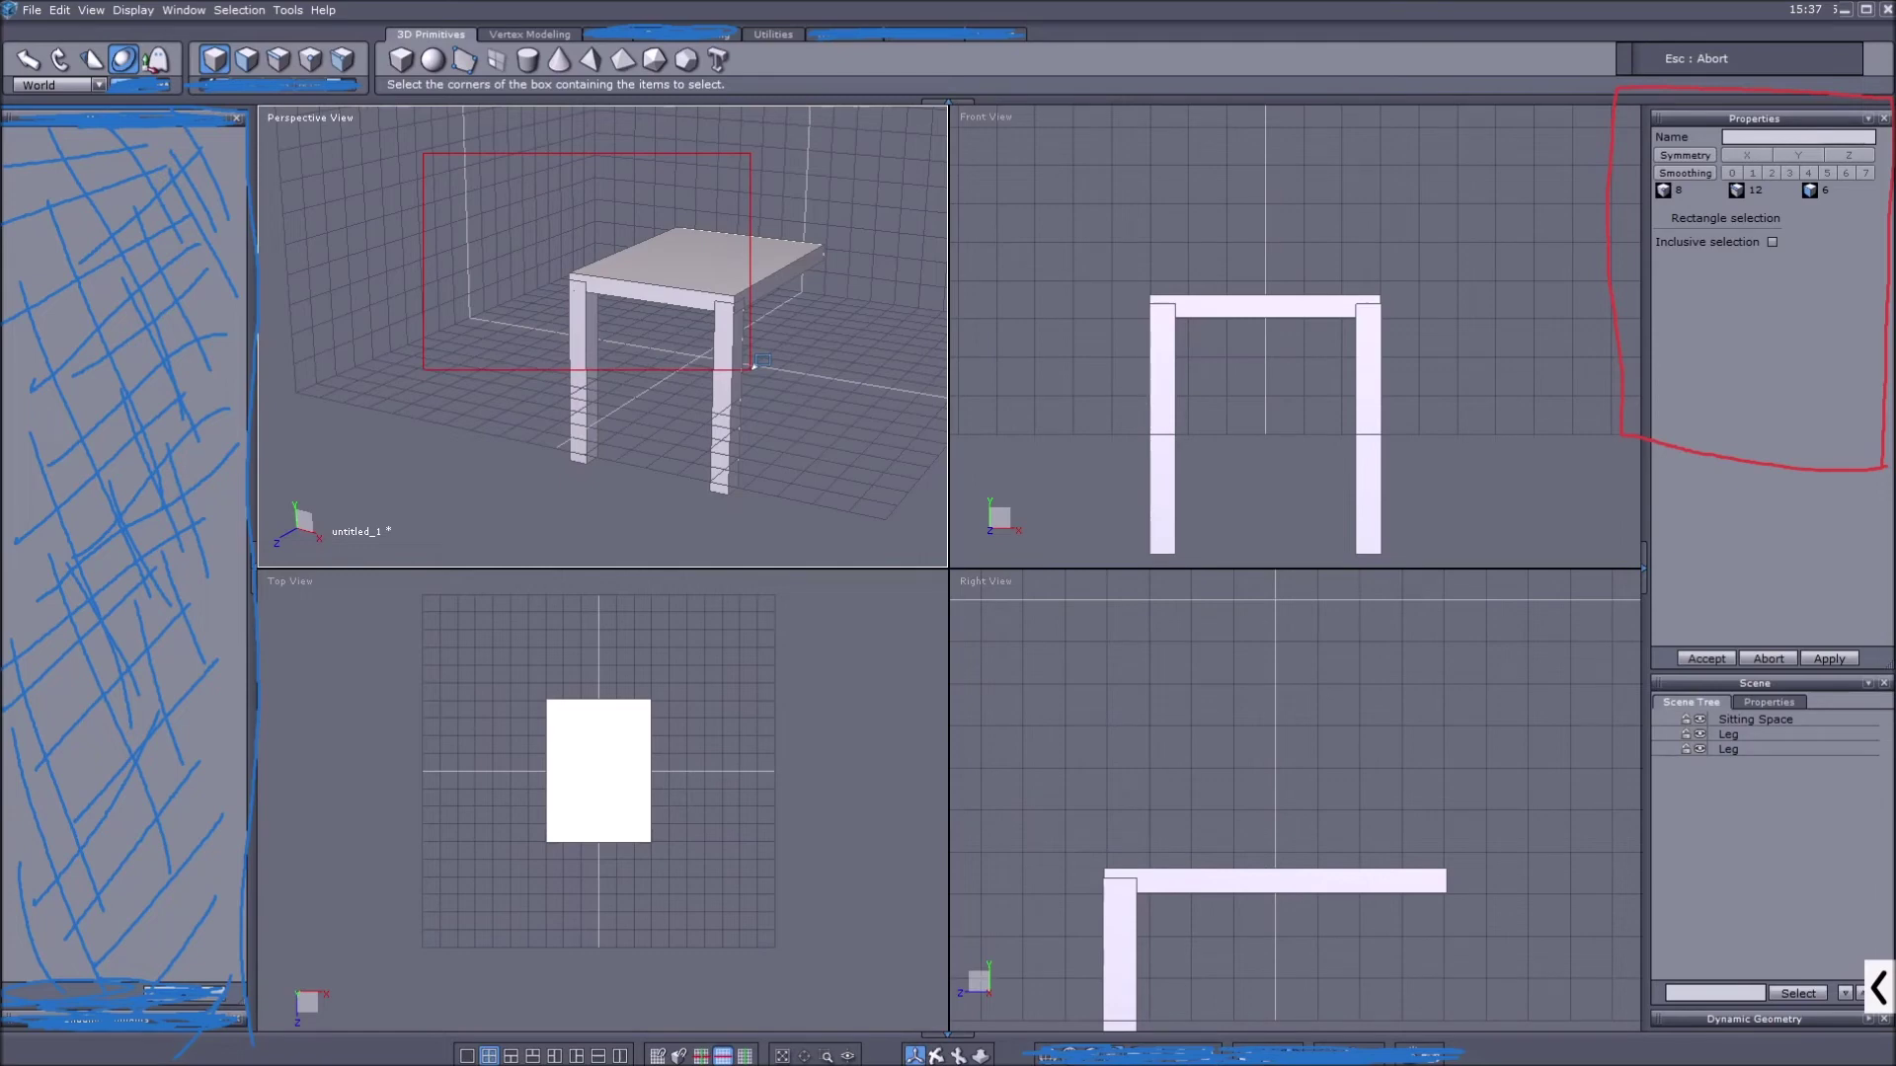
{"action": "left_click_drag", "start_coordinate": [753, 367], "coordinate": [767, 526]}
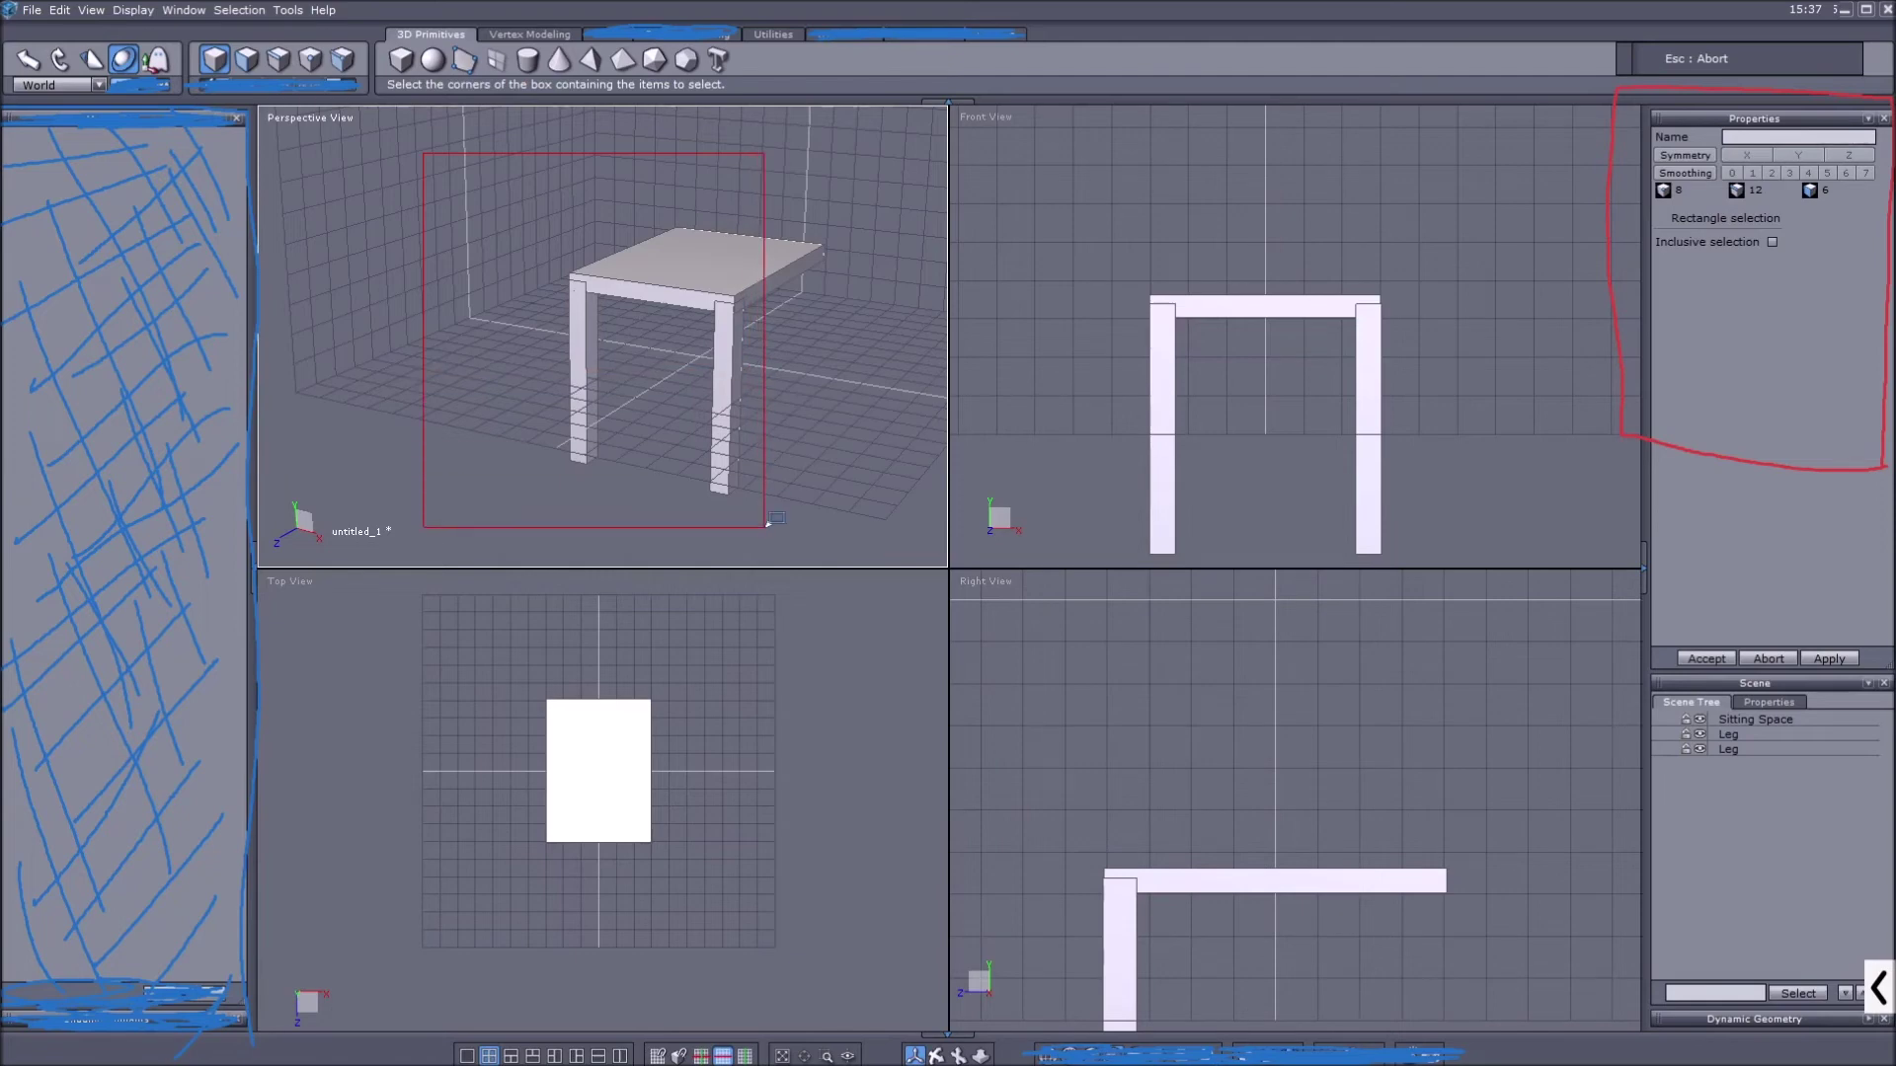
{"action": "left_click_drag", "start_coordinate": [768, 525], "coordinate": [765, 524]}
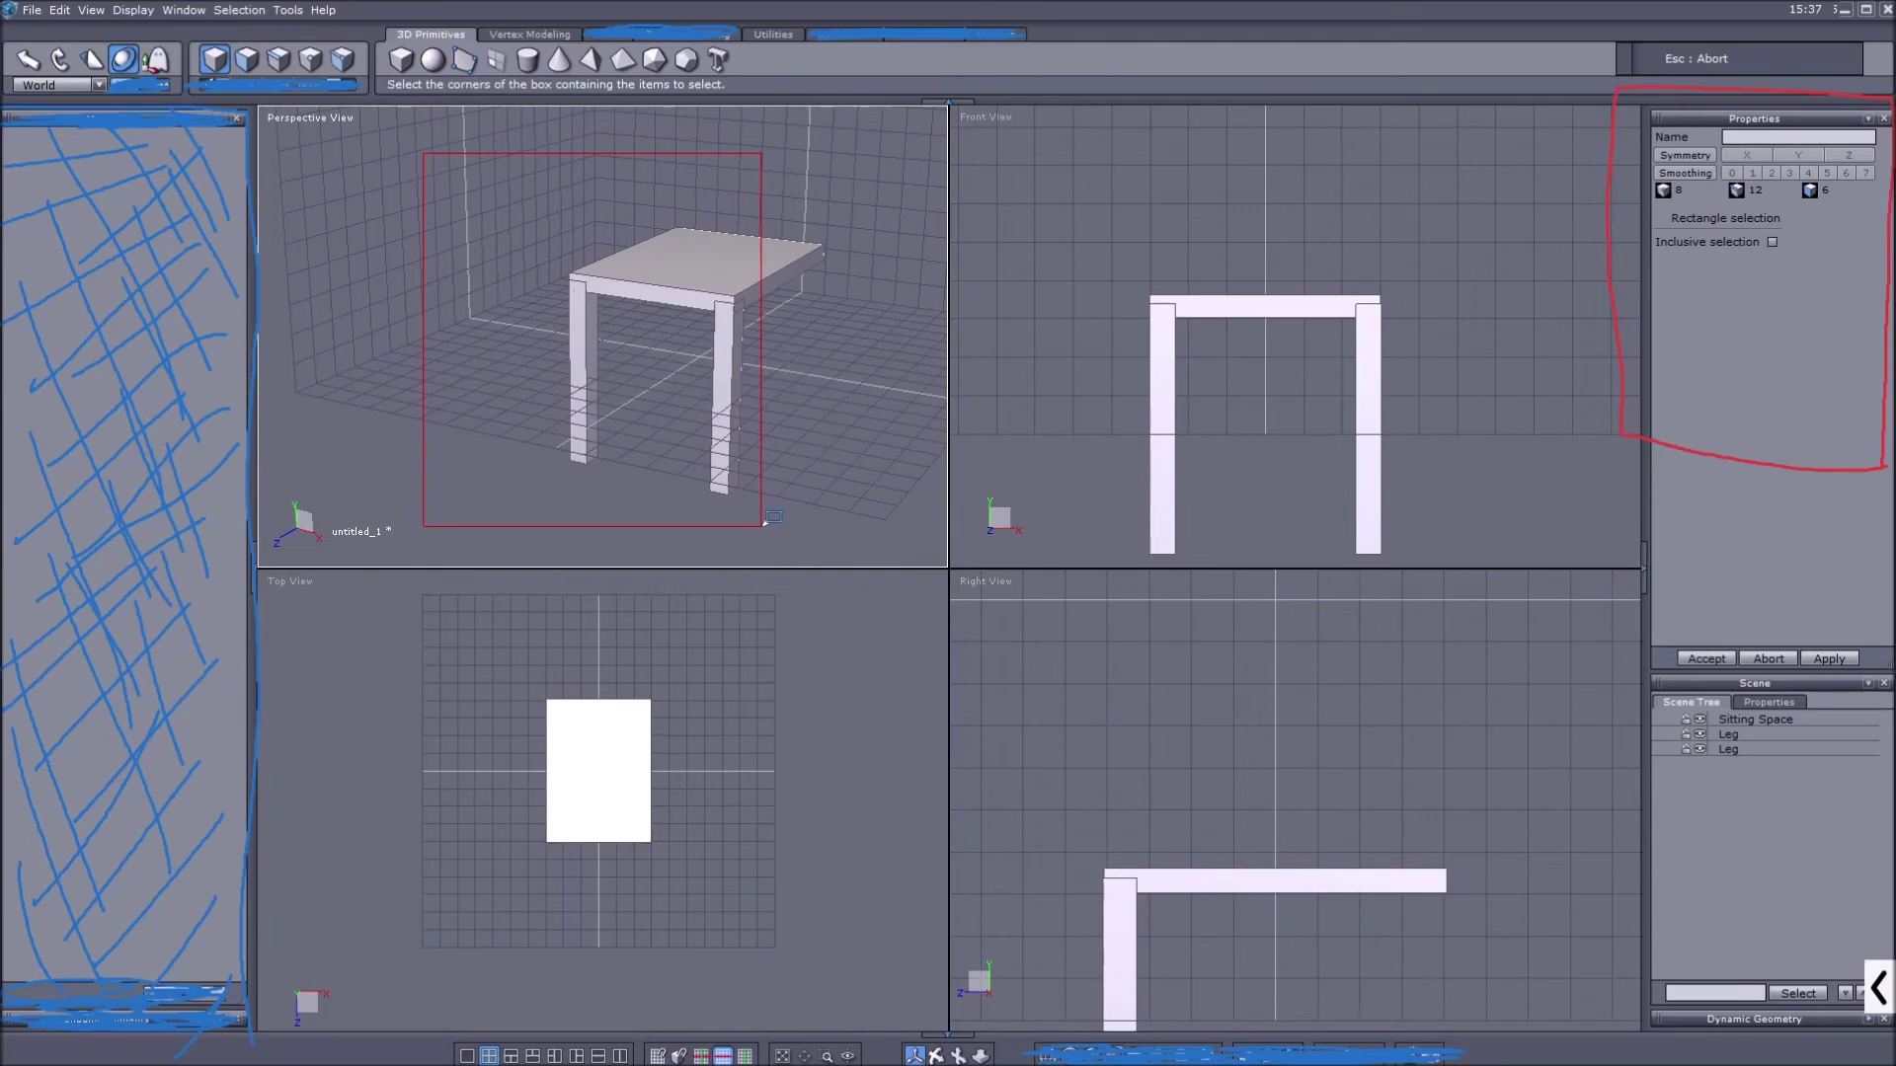
{"action": "left_click_drag", "start_coordinate": [764, 524], "coordinate": [762, 526]}
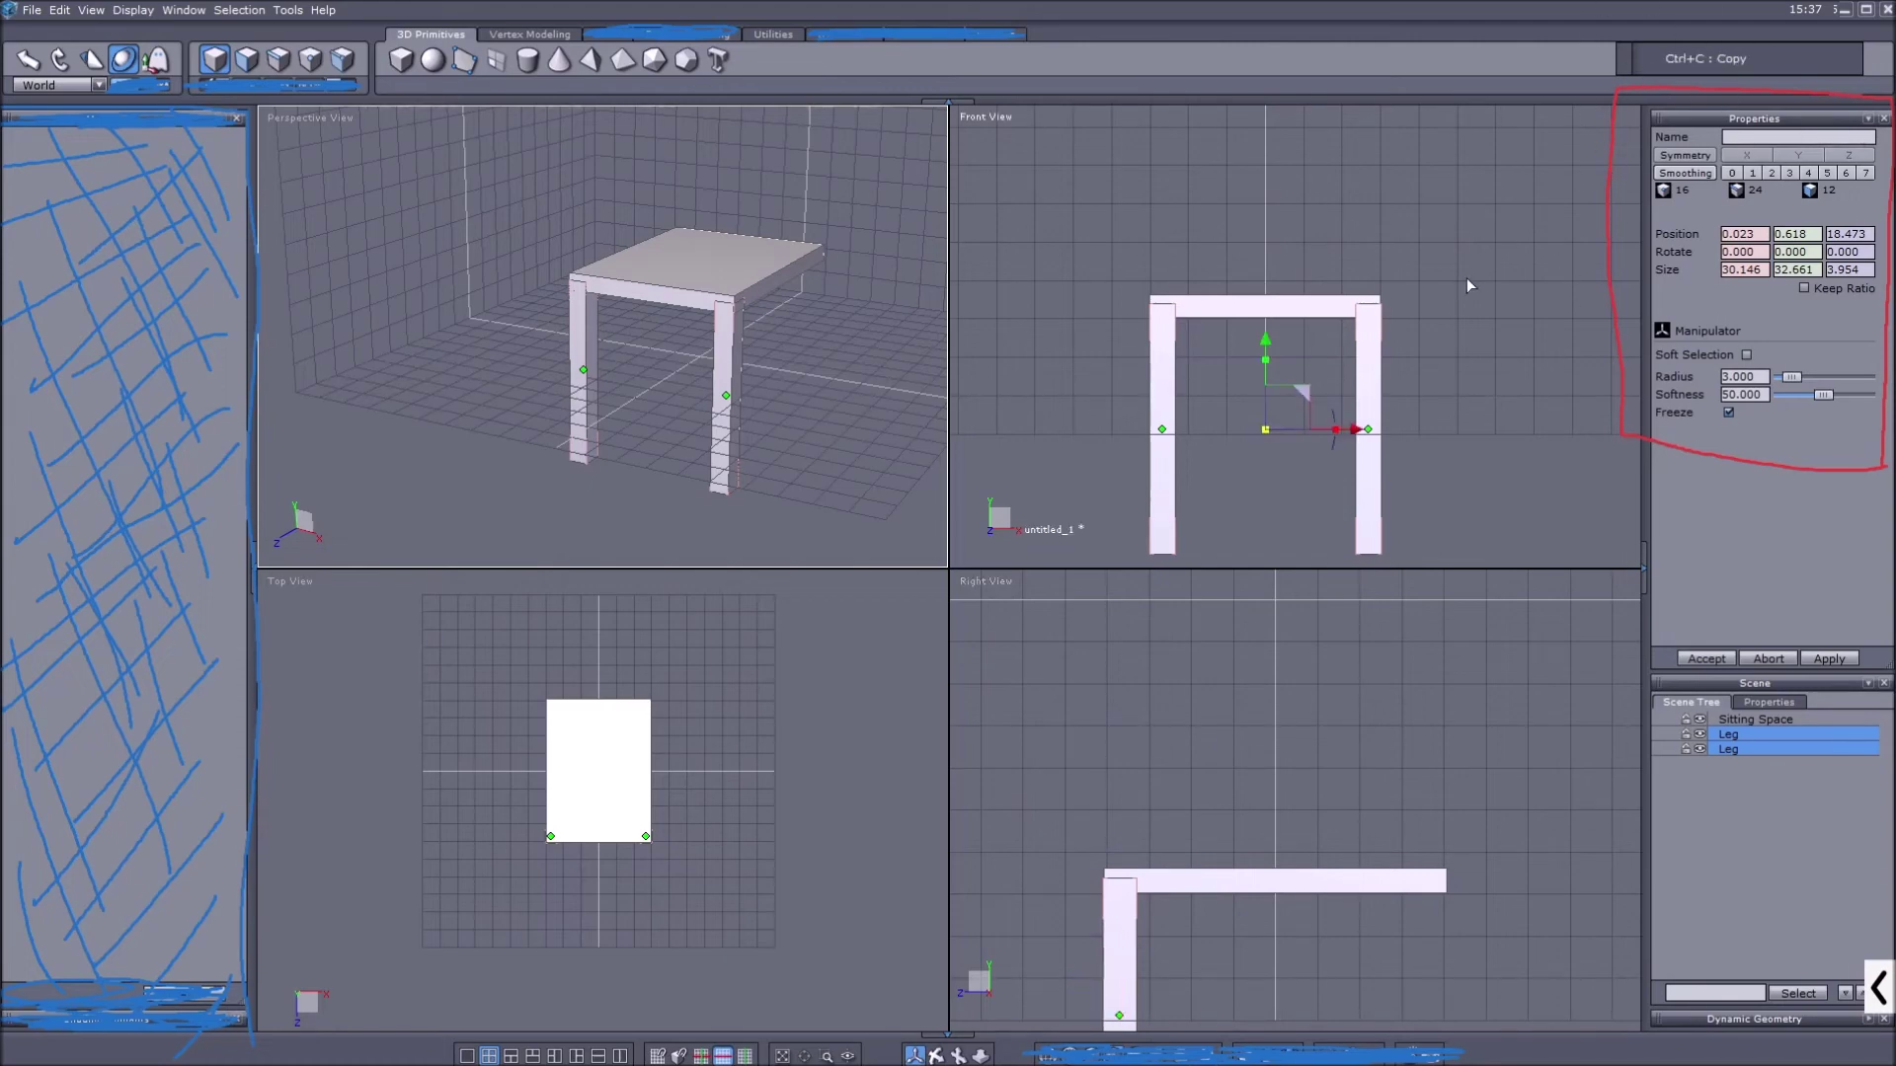
{"action": "key", "text": "ctrl+v"}
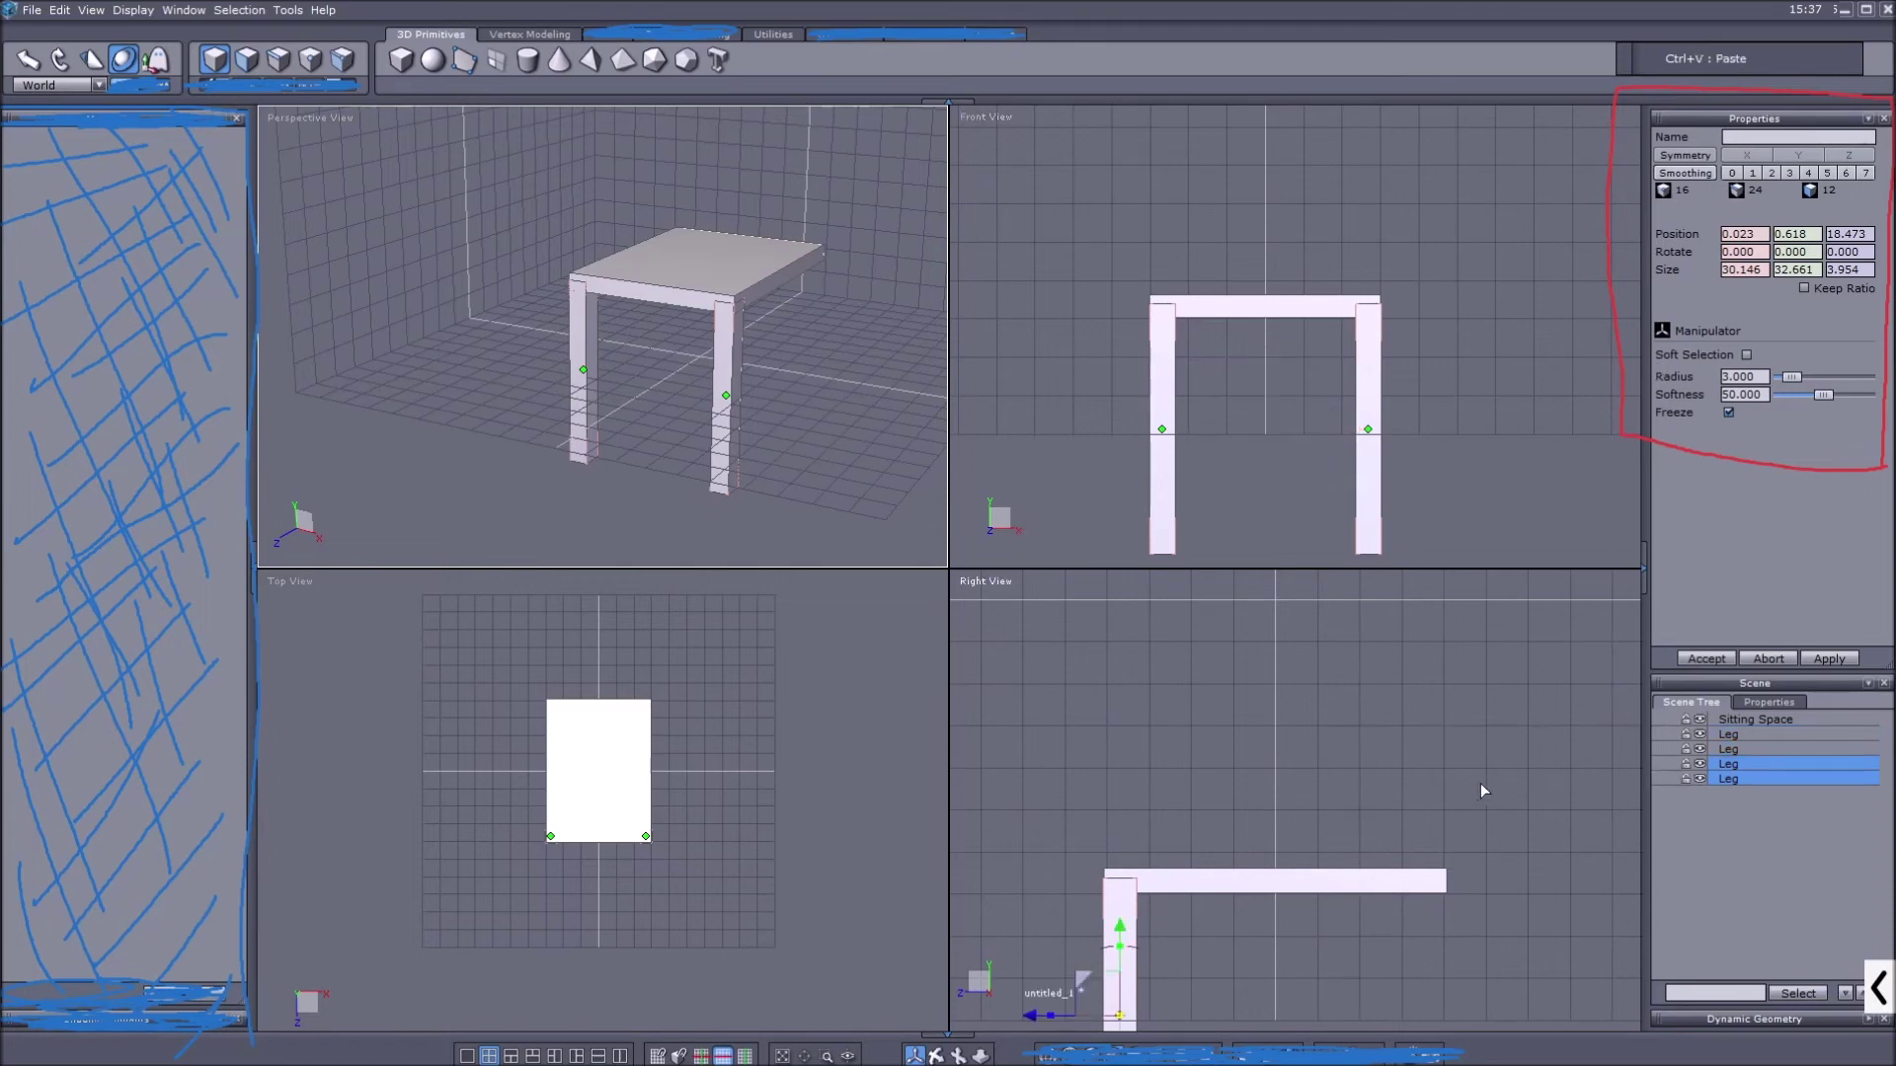
{"action": "middle_click_drag", "start_coordinate": [1335, 791], "coordinate": [1341, 630]}
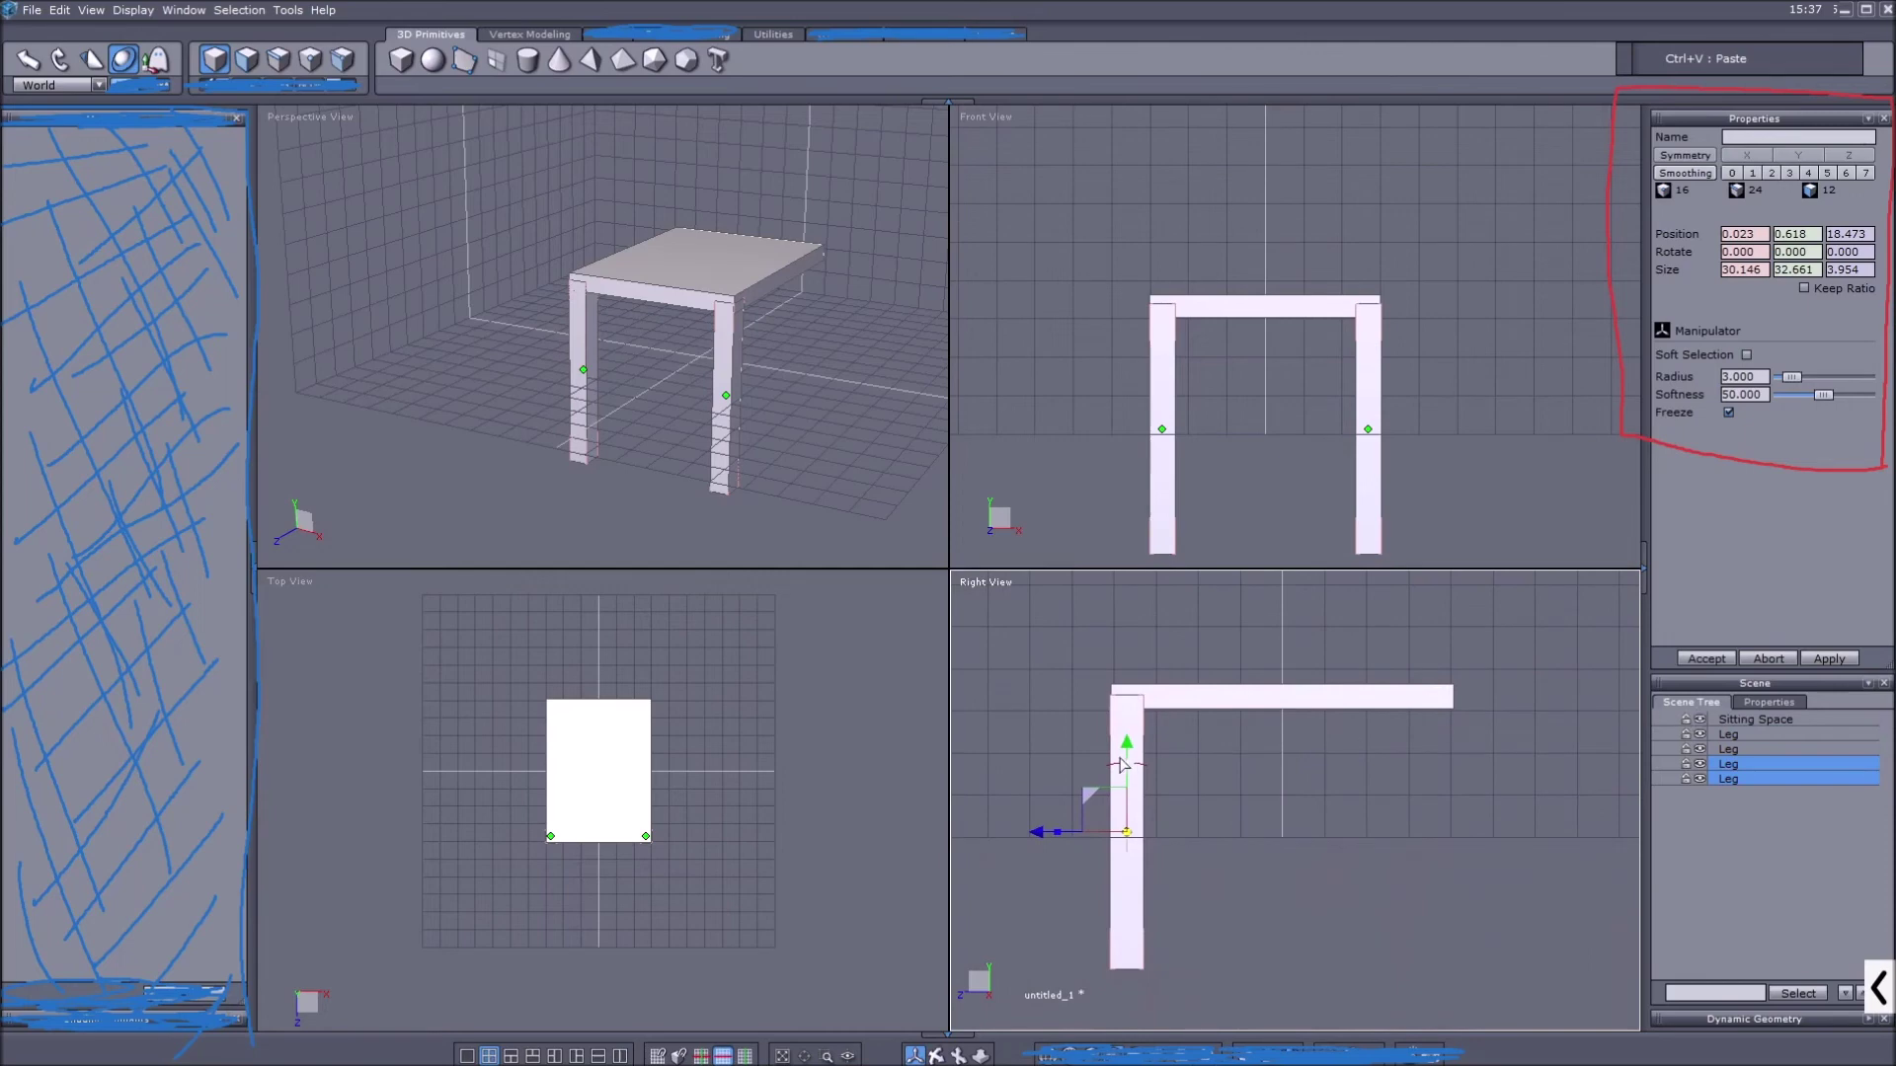
{"action": "left_click_drag", "start_coordinate": [1035, 831], "coordinate": [1352, 880]}
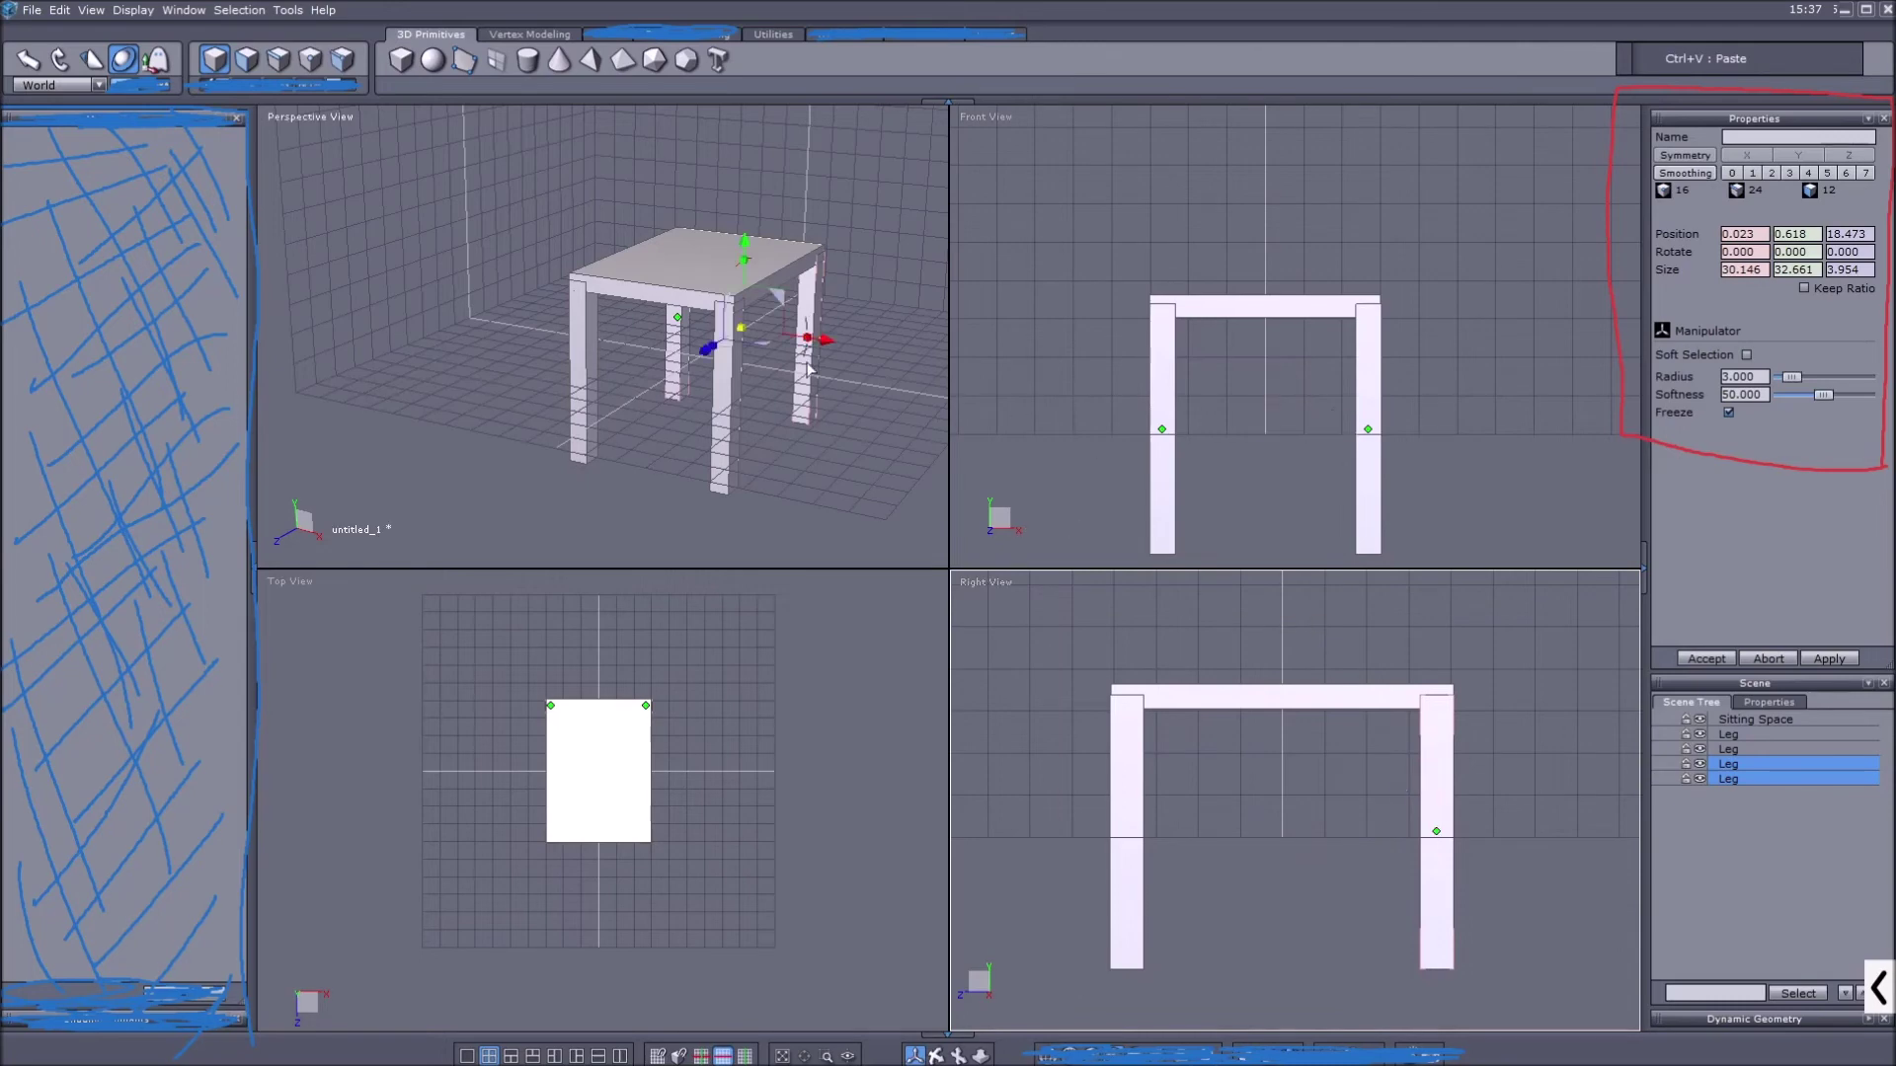
Try rotating the pair of rear legs about the Z axis, and undo the rotation
{"action": "middle_click_drag", "start_coordinate": [832, 413], "coordinate": [831, 465]}
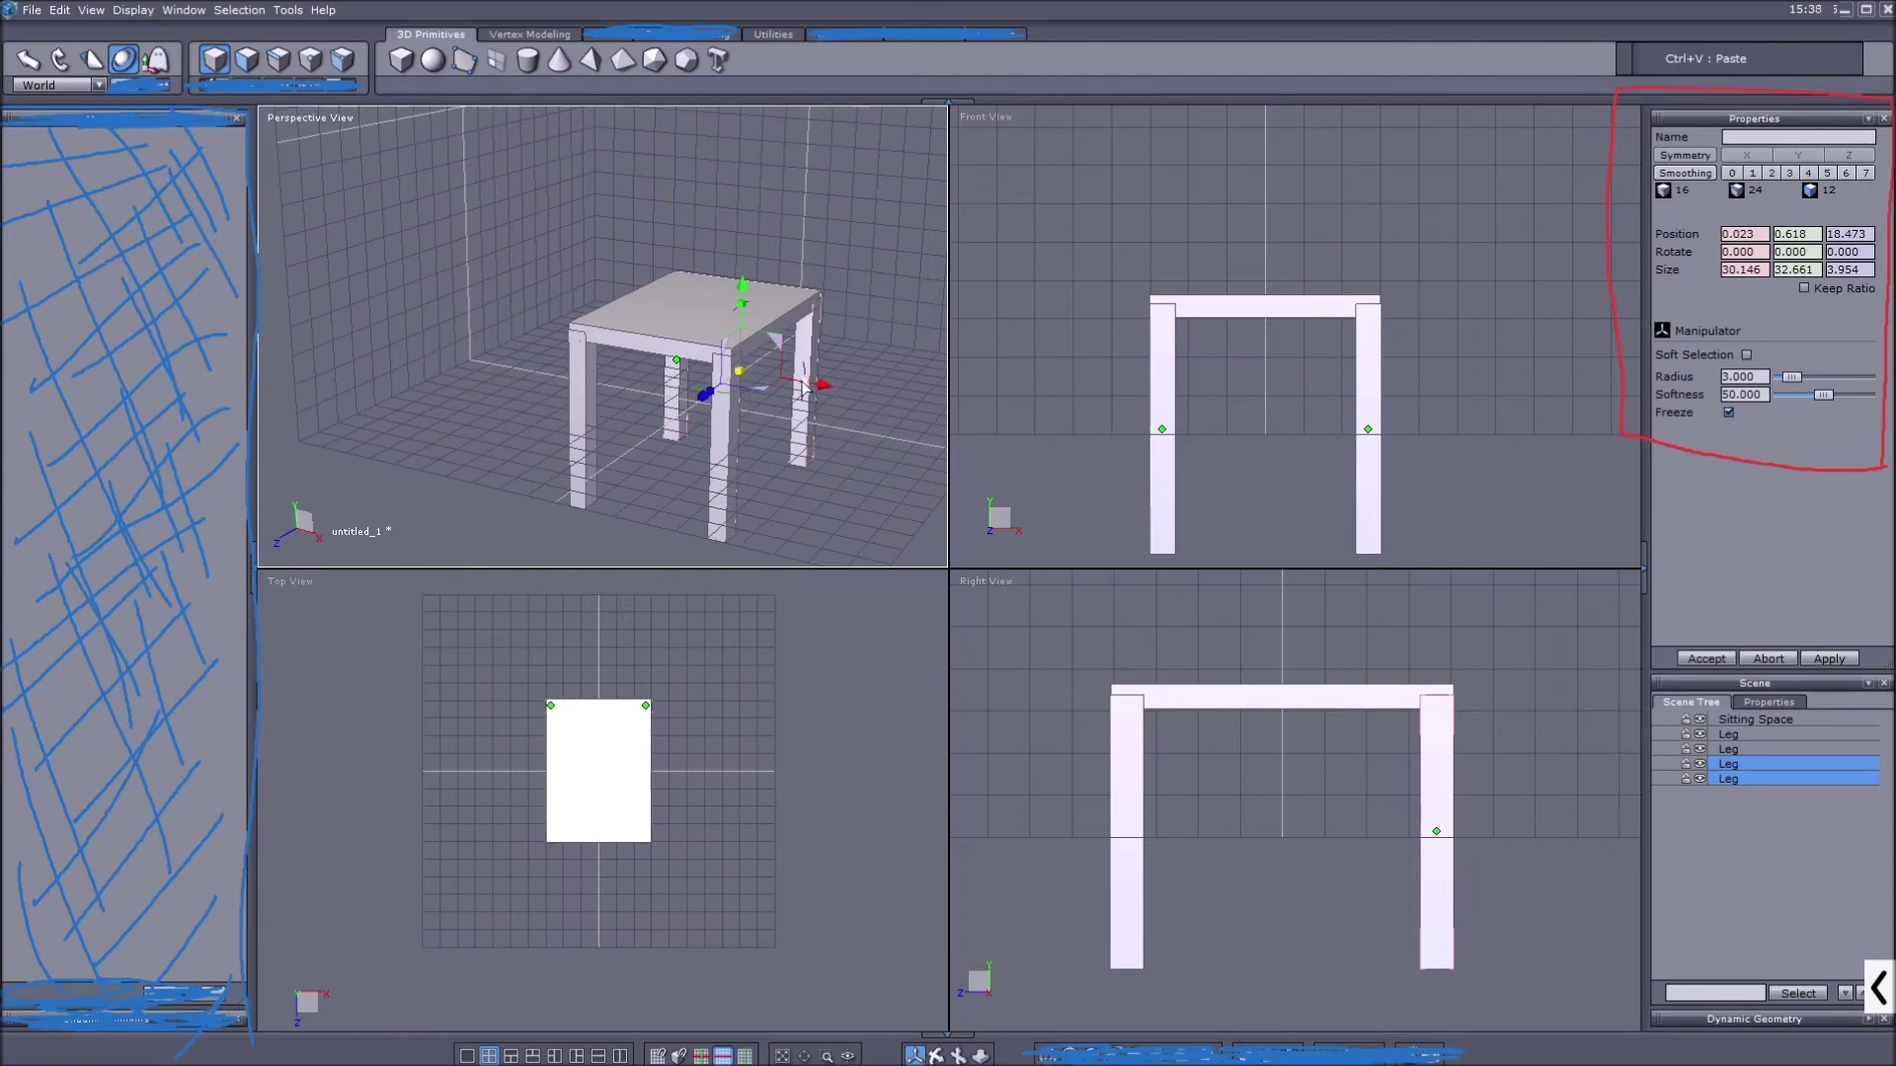
{"action": "left_click_drag", "start_coordinate": [804, 386], "coordinate": [812, 405]}
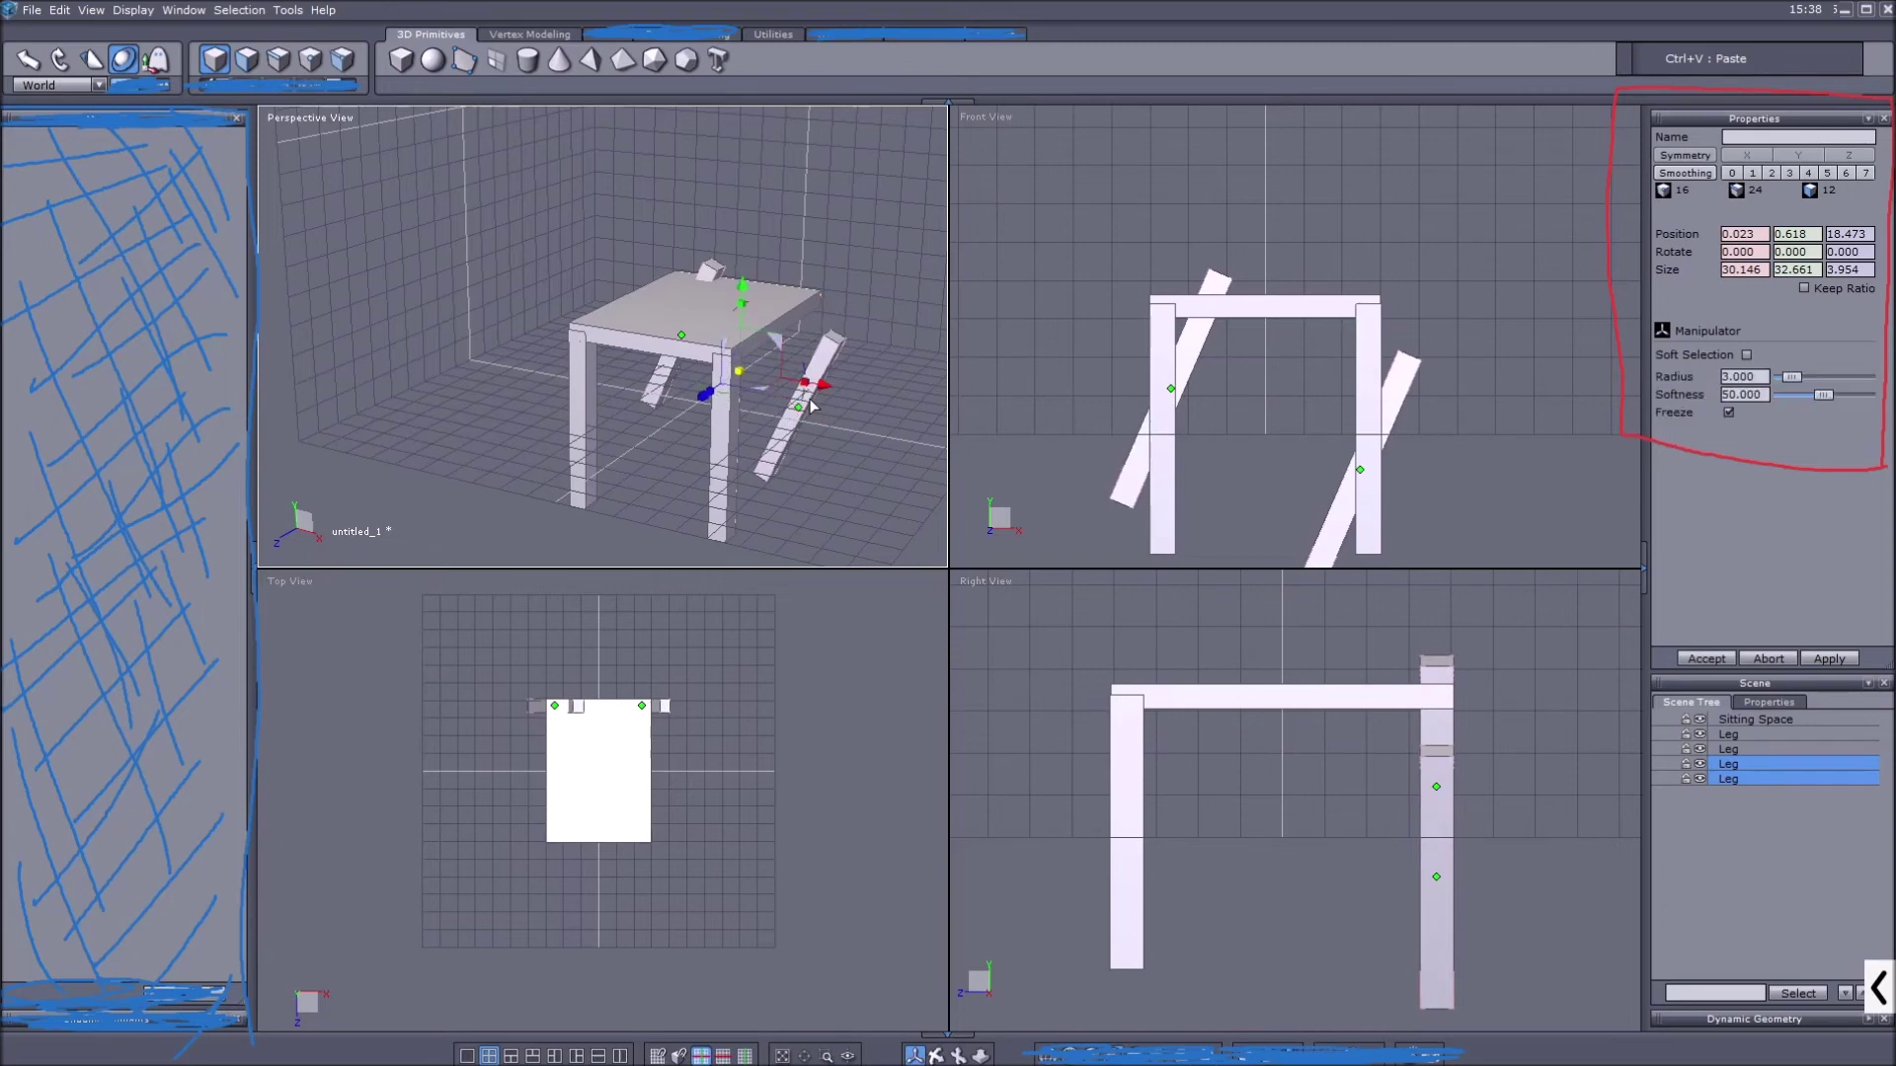
{"action": "key", "text": "ctrl+z"}
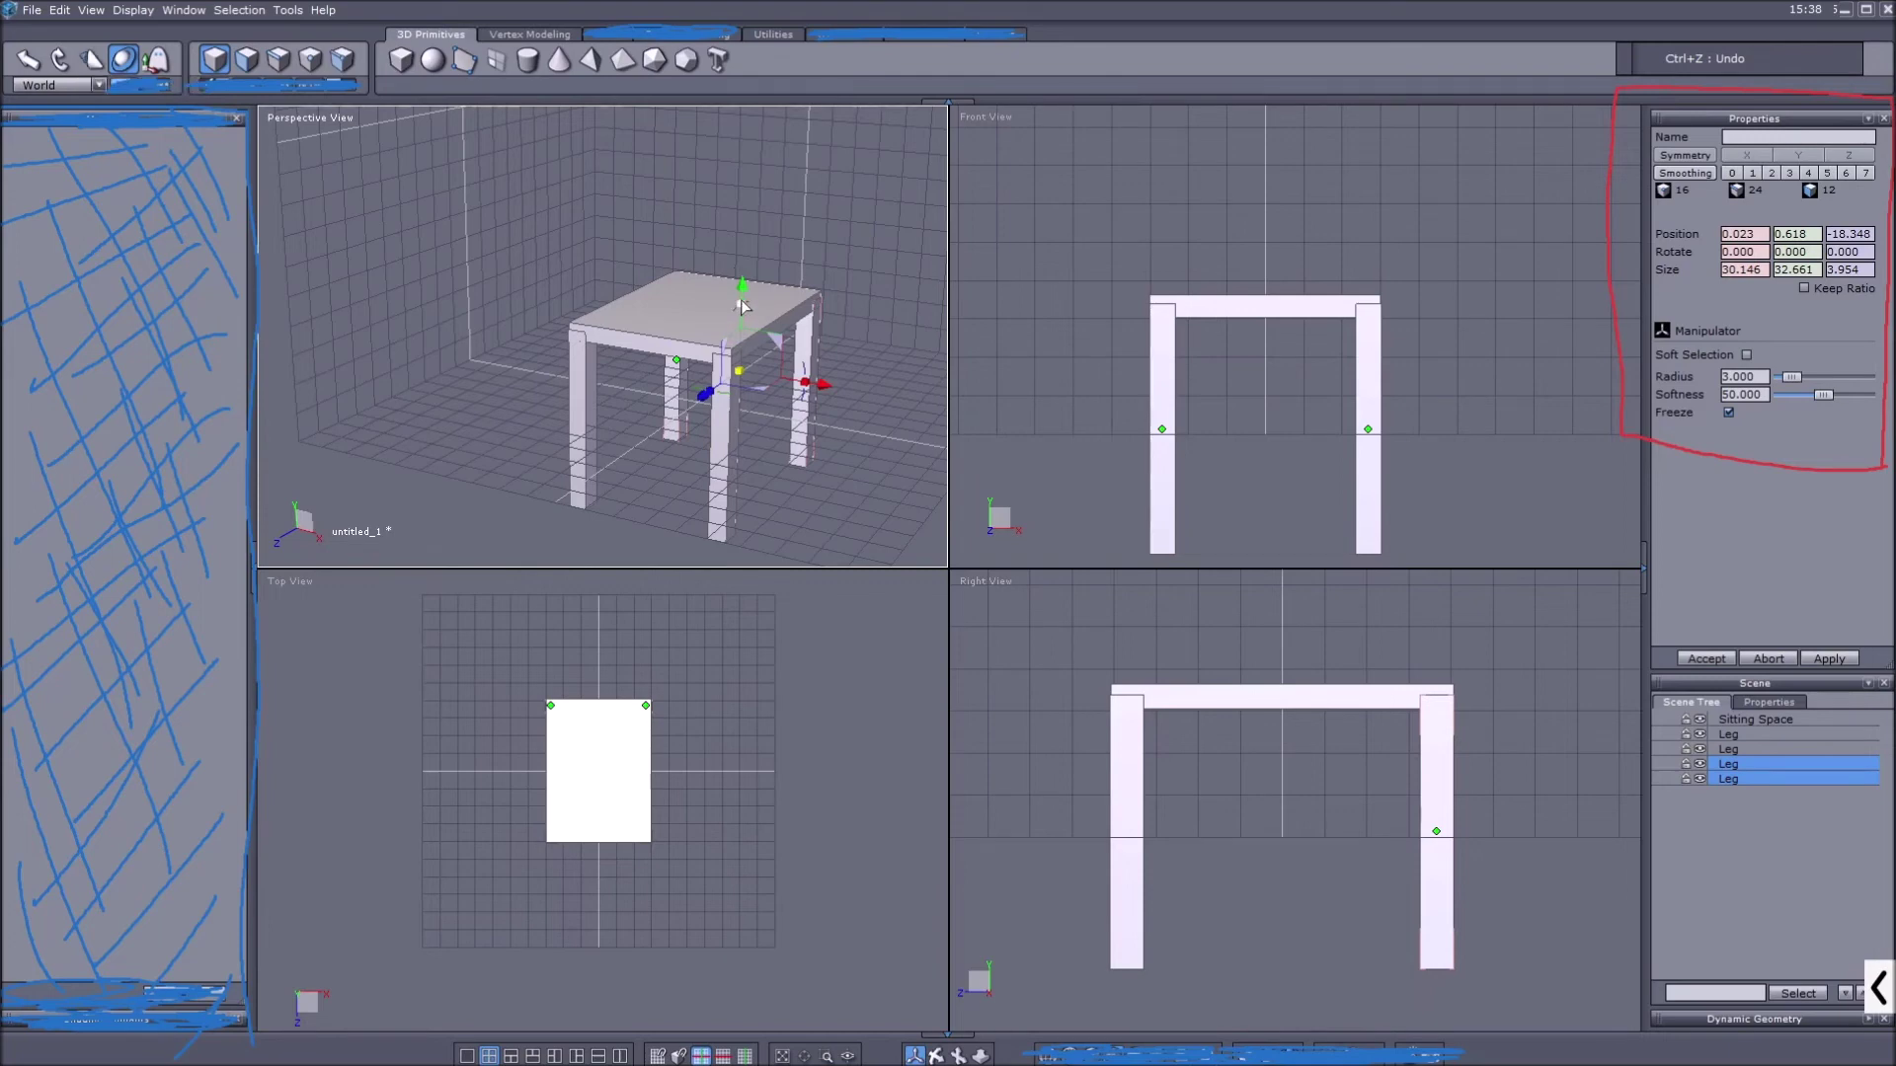
Stretch the two rear legs along Y to a height of about 68.9
{"action": "left_click_drag", "start_coordinate": [741, 305], "coordinate": [732, 192]}
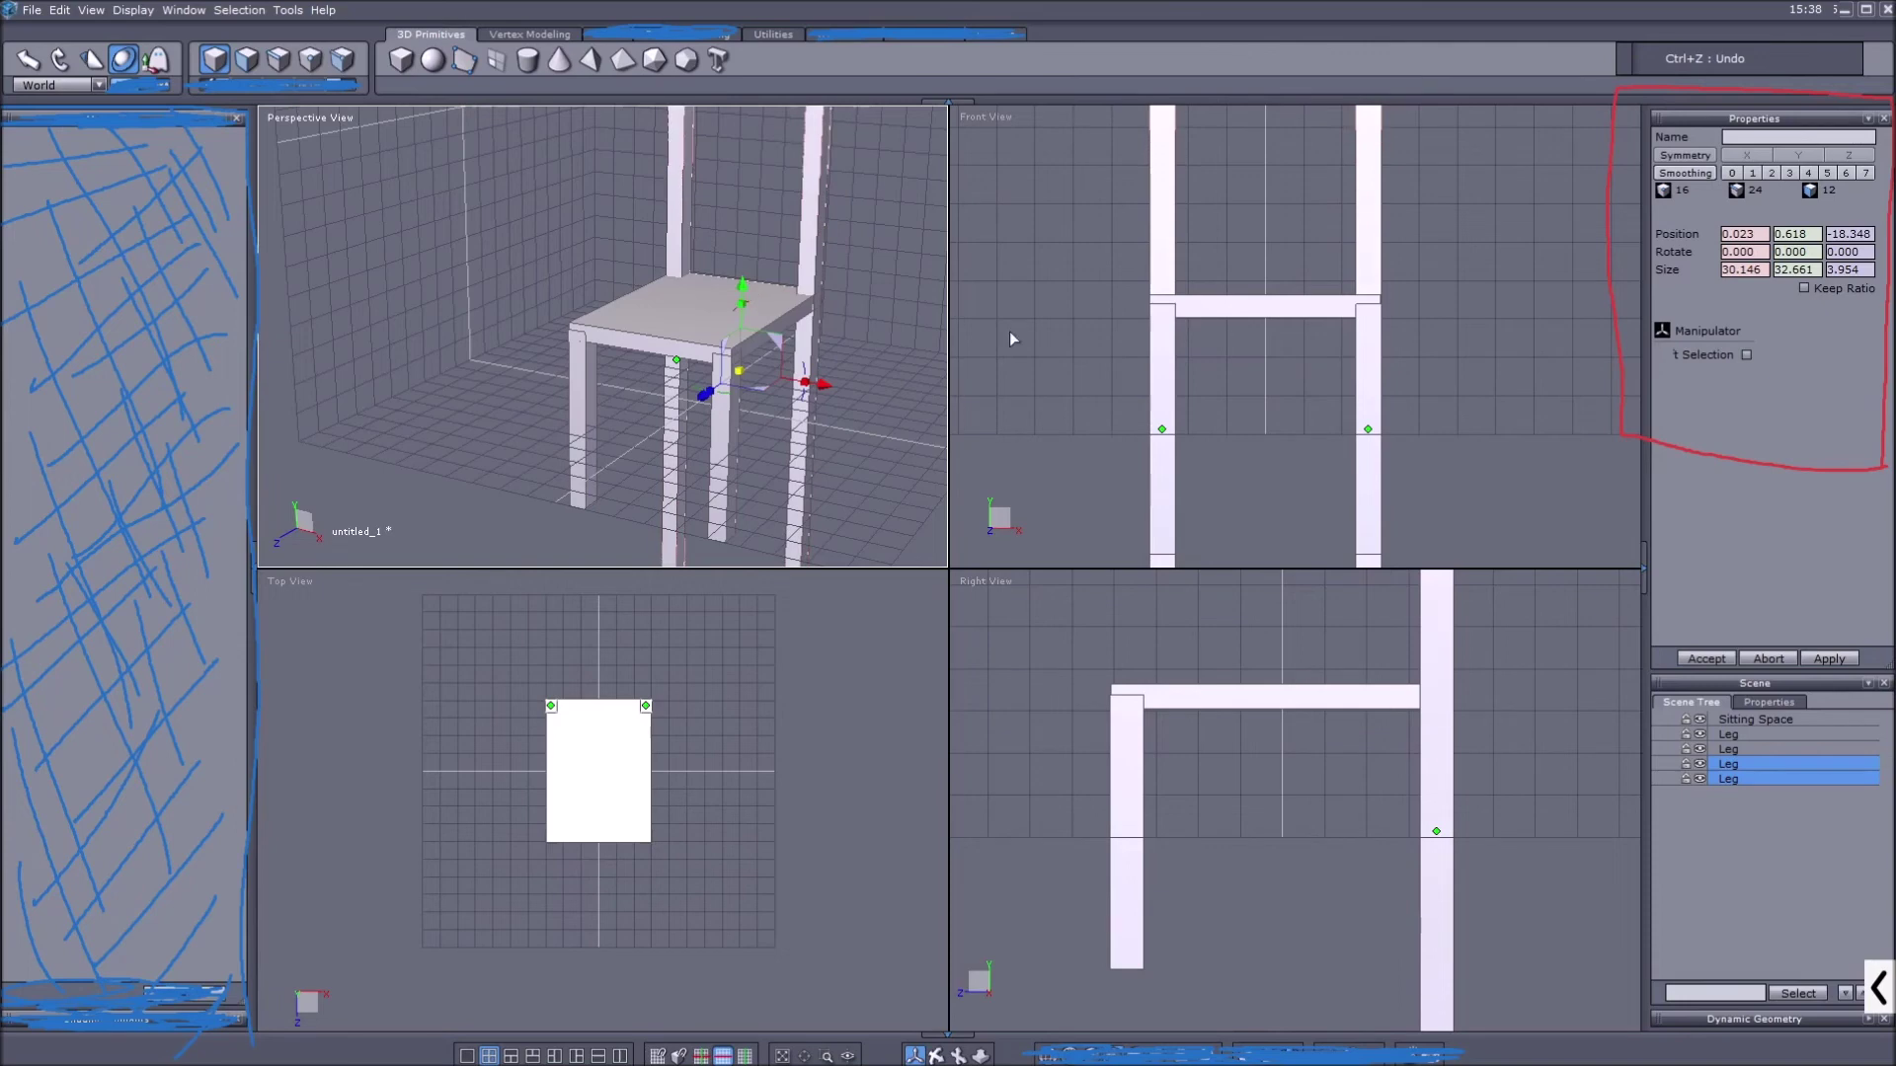
{"action": "scroll", "coordinate": [1383, 721], "scroll_direction": "down", "scroll_amount": 3}
{"action": "scroll", "coordinate": [1427, 701], "scroll_direction": "up", "scroll_amount": 2}
{"action": "left_click_drag", "start_coordinate": [1403, 691], "coordinate": [1397, 726]}
{"action": "scroll", "coordinate": [1338, 718], "scroll_direction": "up", "scroll_amount": 3}
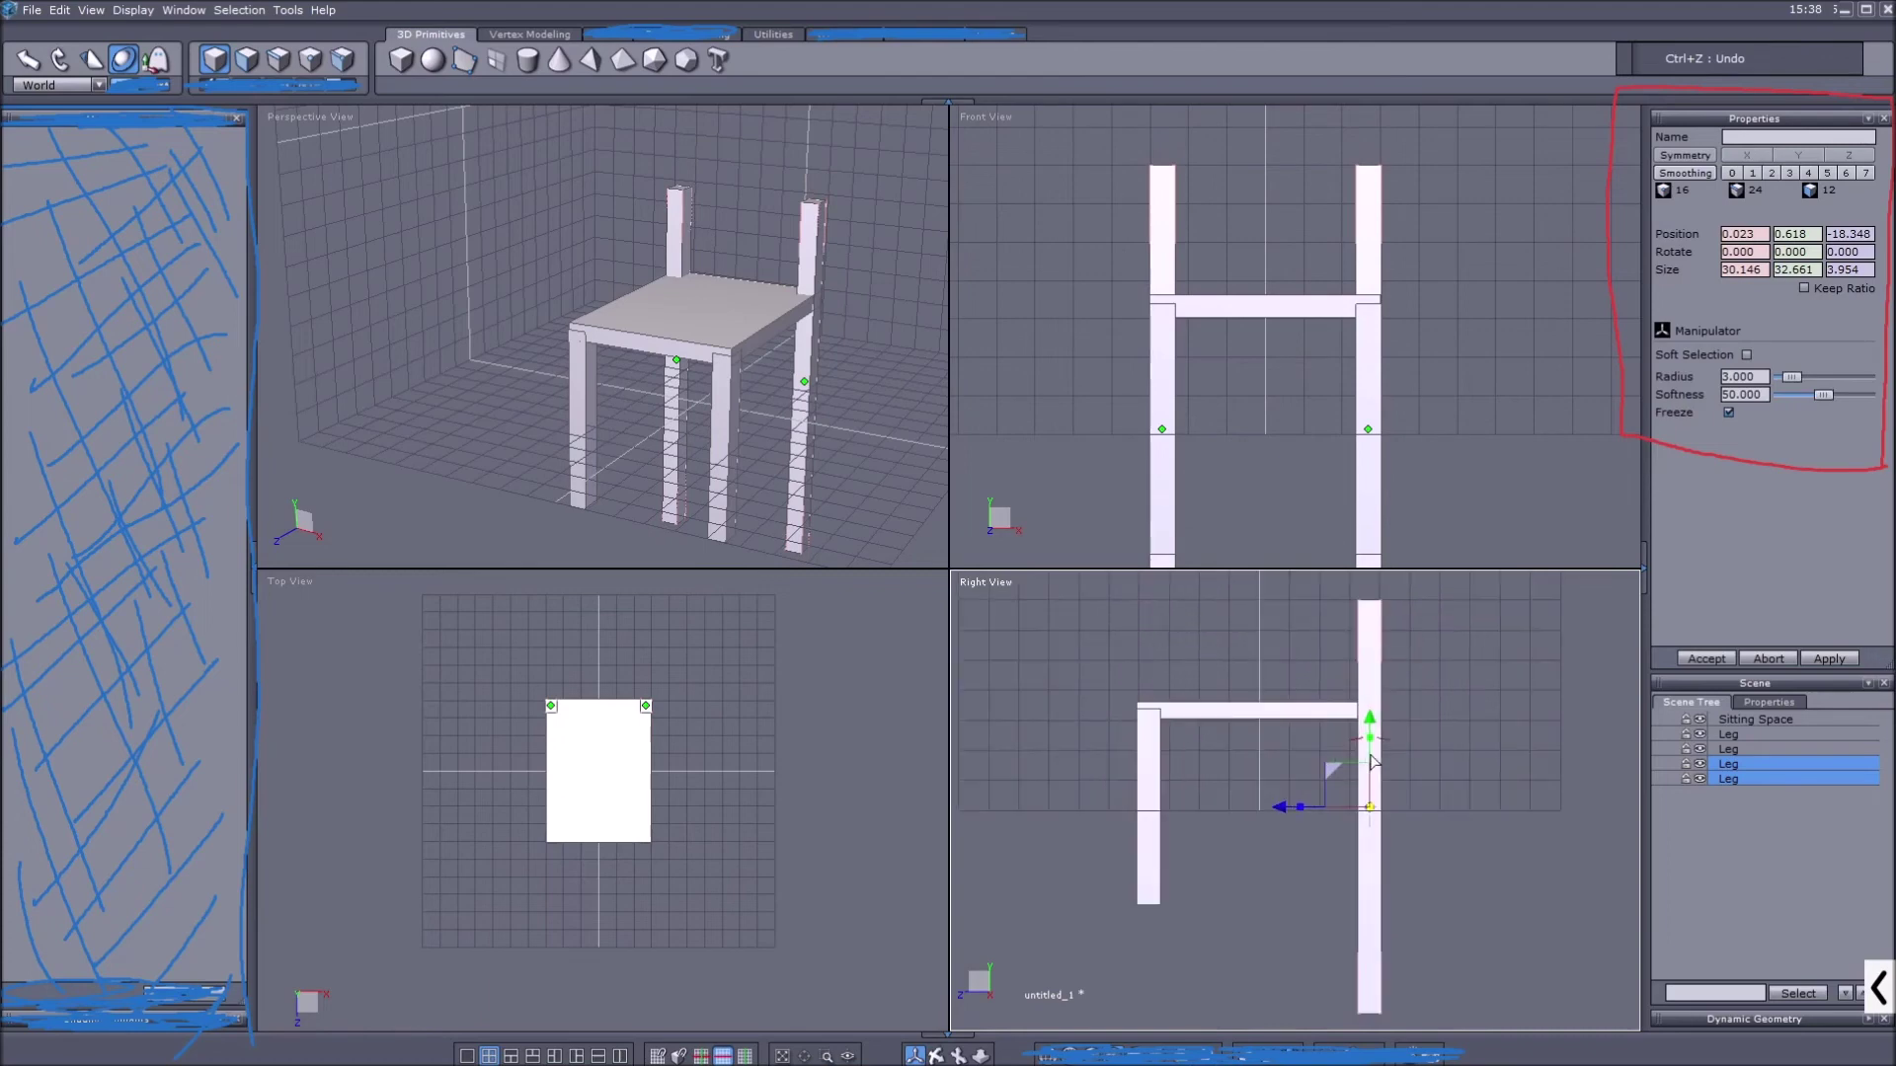
Raise the two rear legs to about Y 18.1 so their feet line up with the front legs
{"action": "left_click_drag", "start_coordinate": [1370, 728], "coordinate": [1378, 624]}
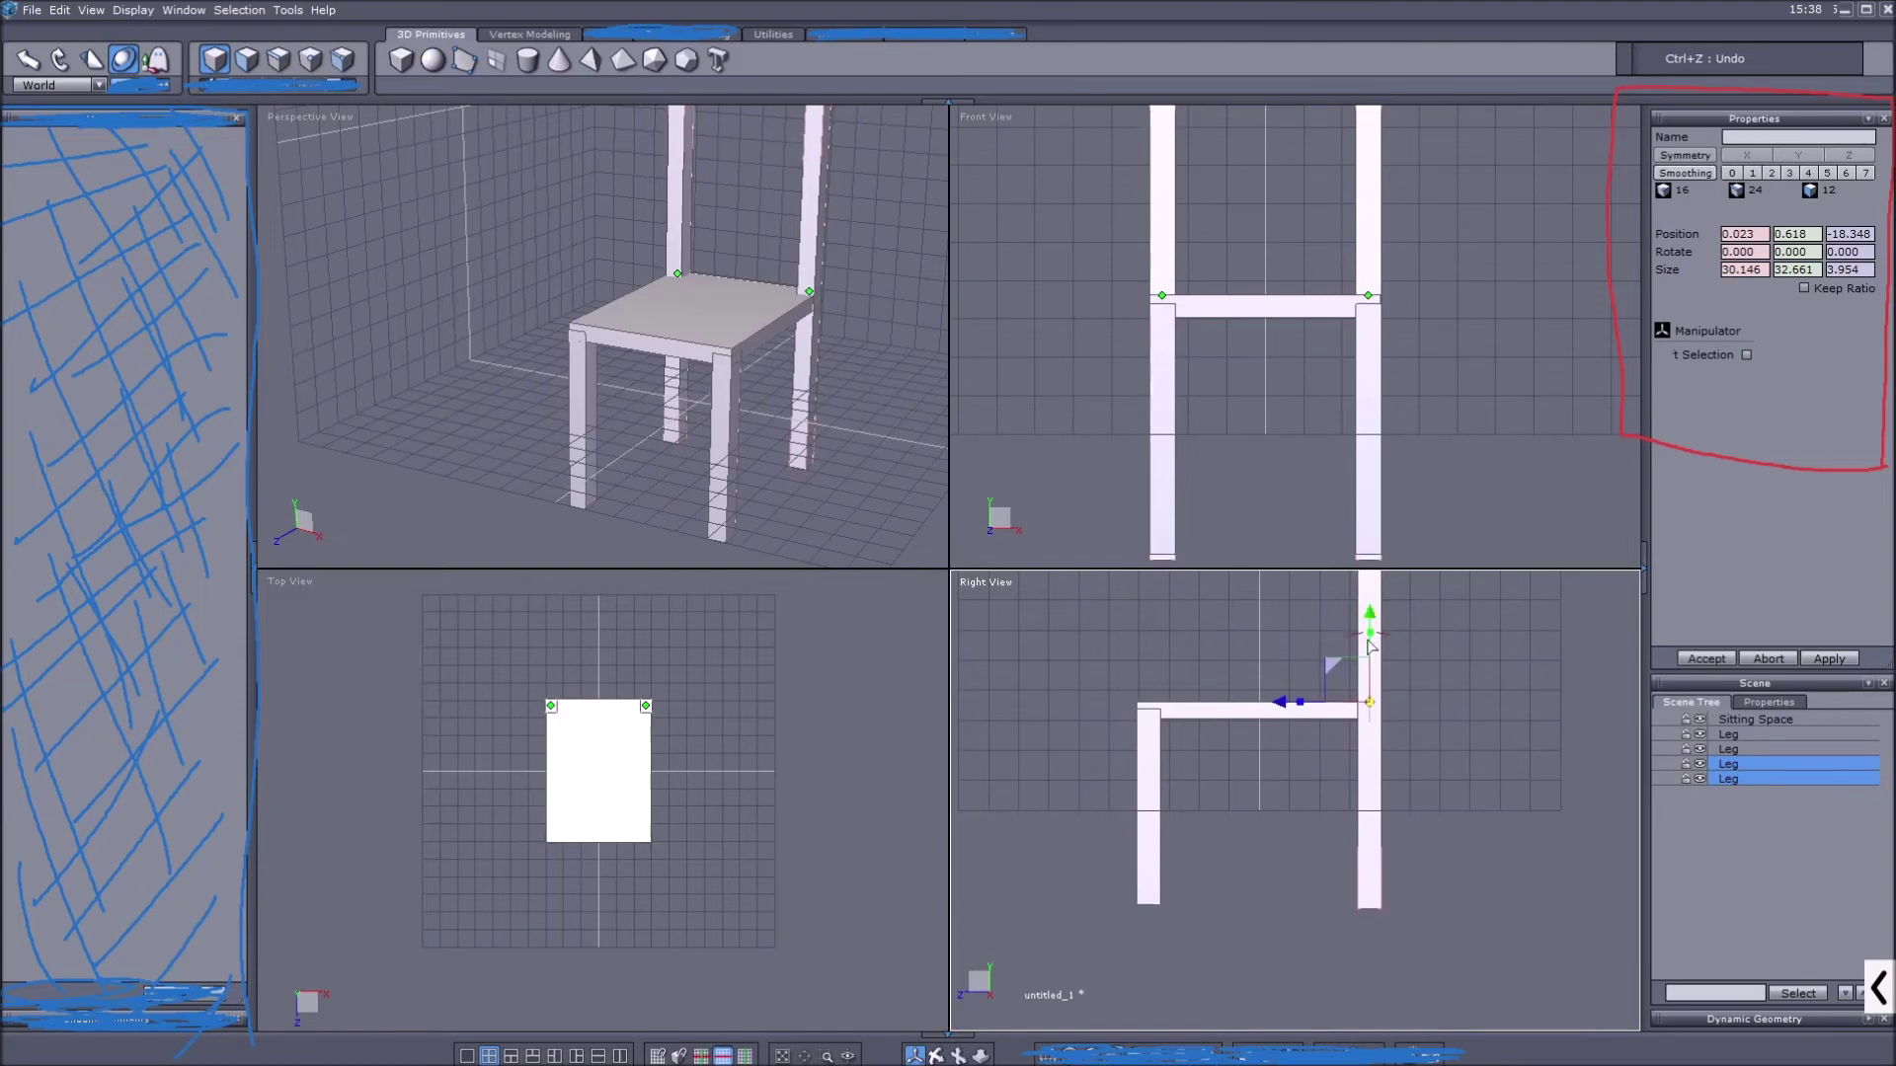
{"action": "middle_click_drag", "start_coordinate": [662, 454], "coordinate": [664, 375]}
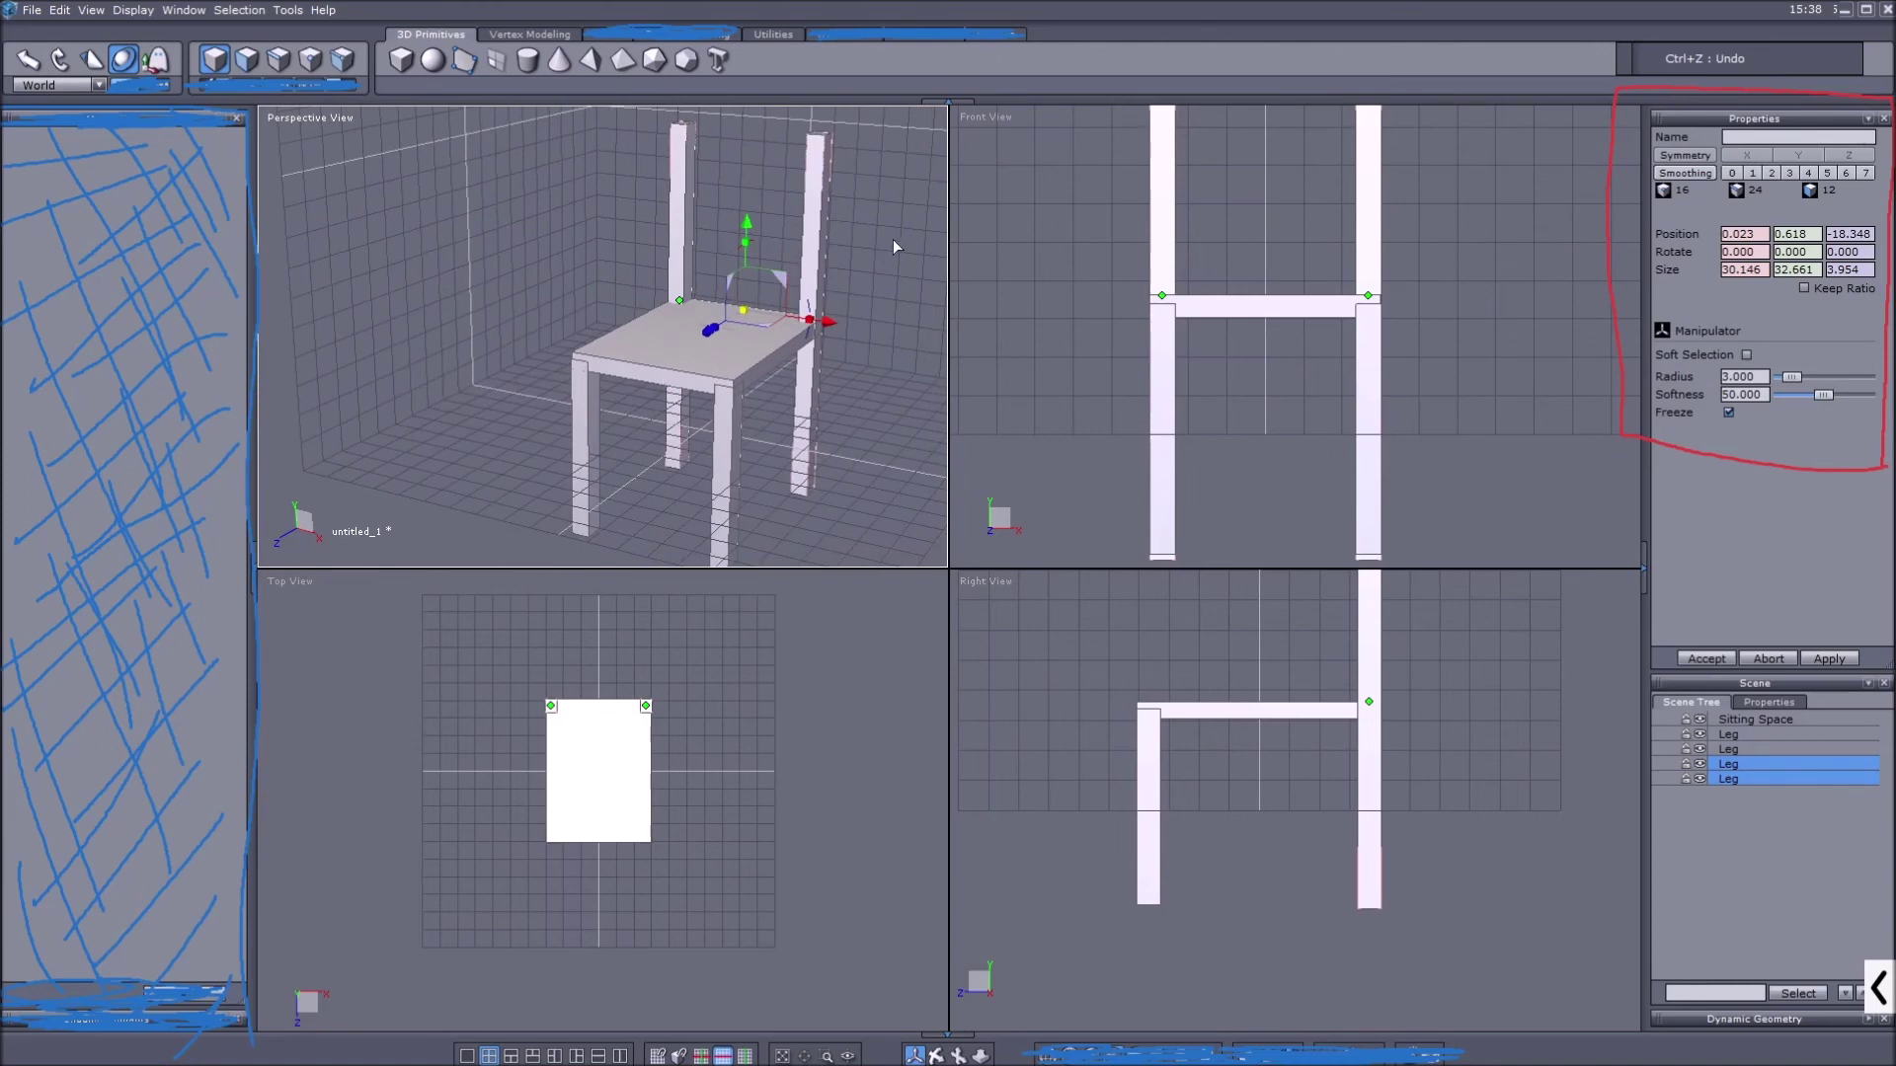
{"action": "middle_click_drag", "start_coordinate": [893, 239], "coordinate": [890, 253]}
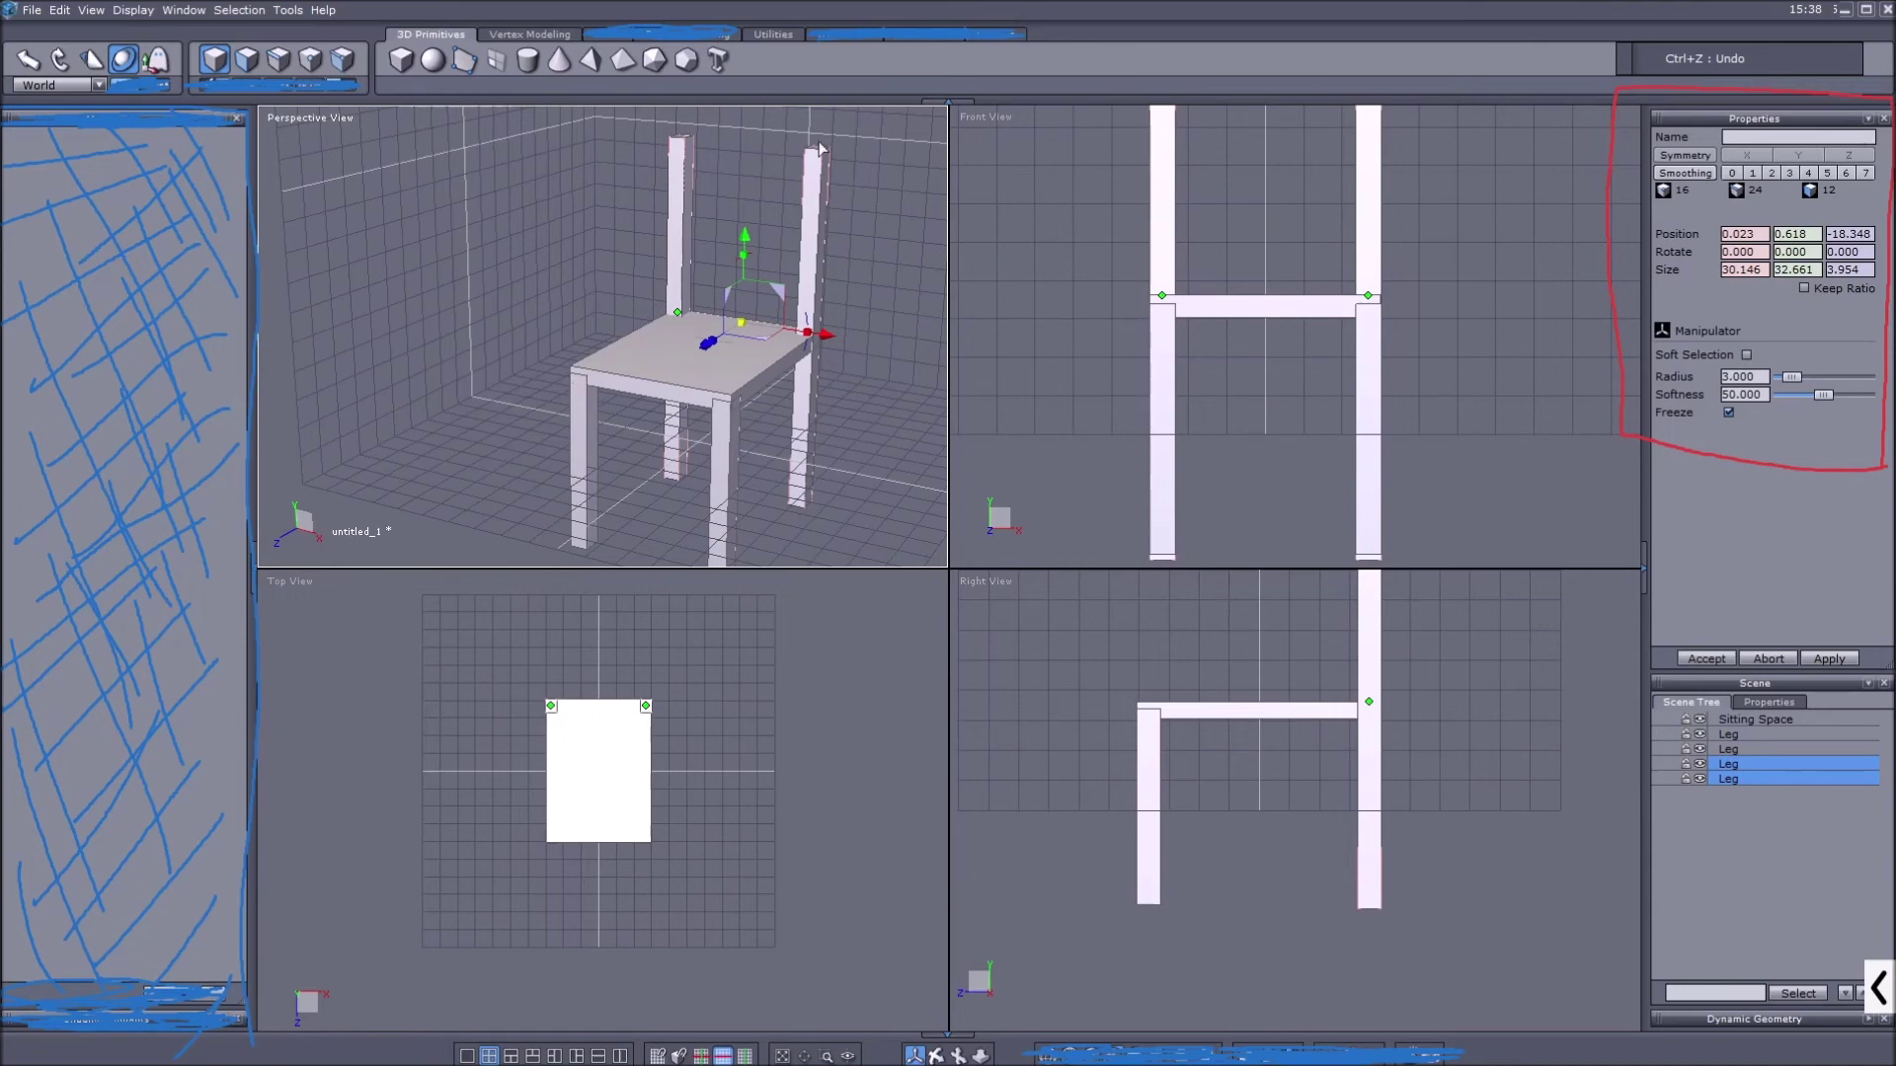
{"action": "key", "text": "ctrl+z"}
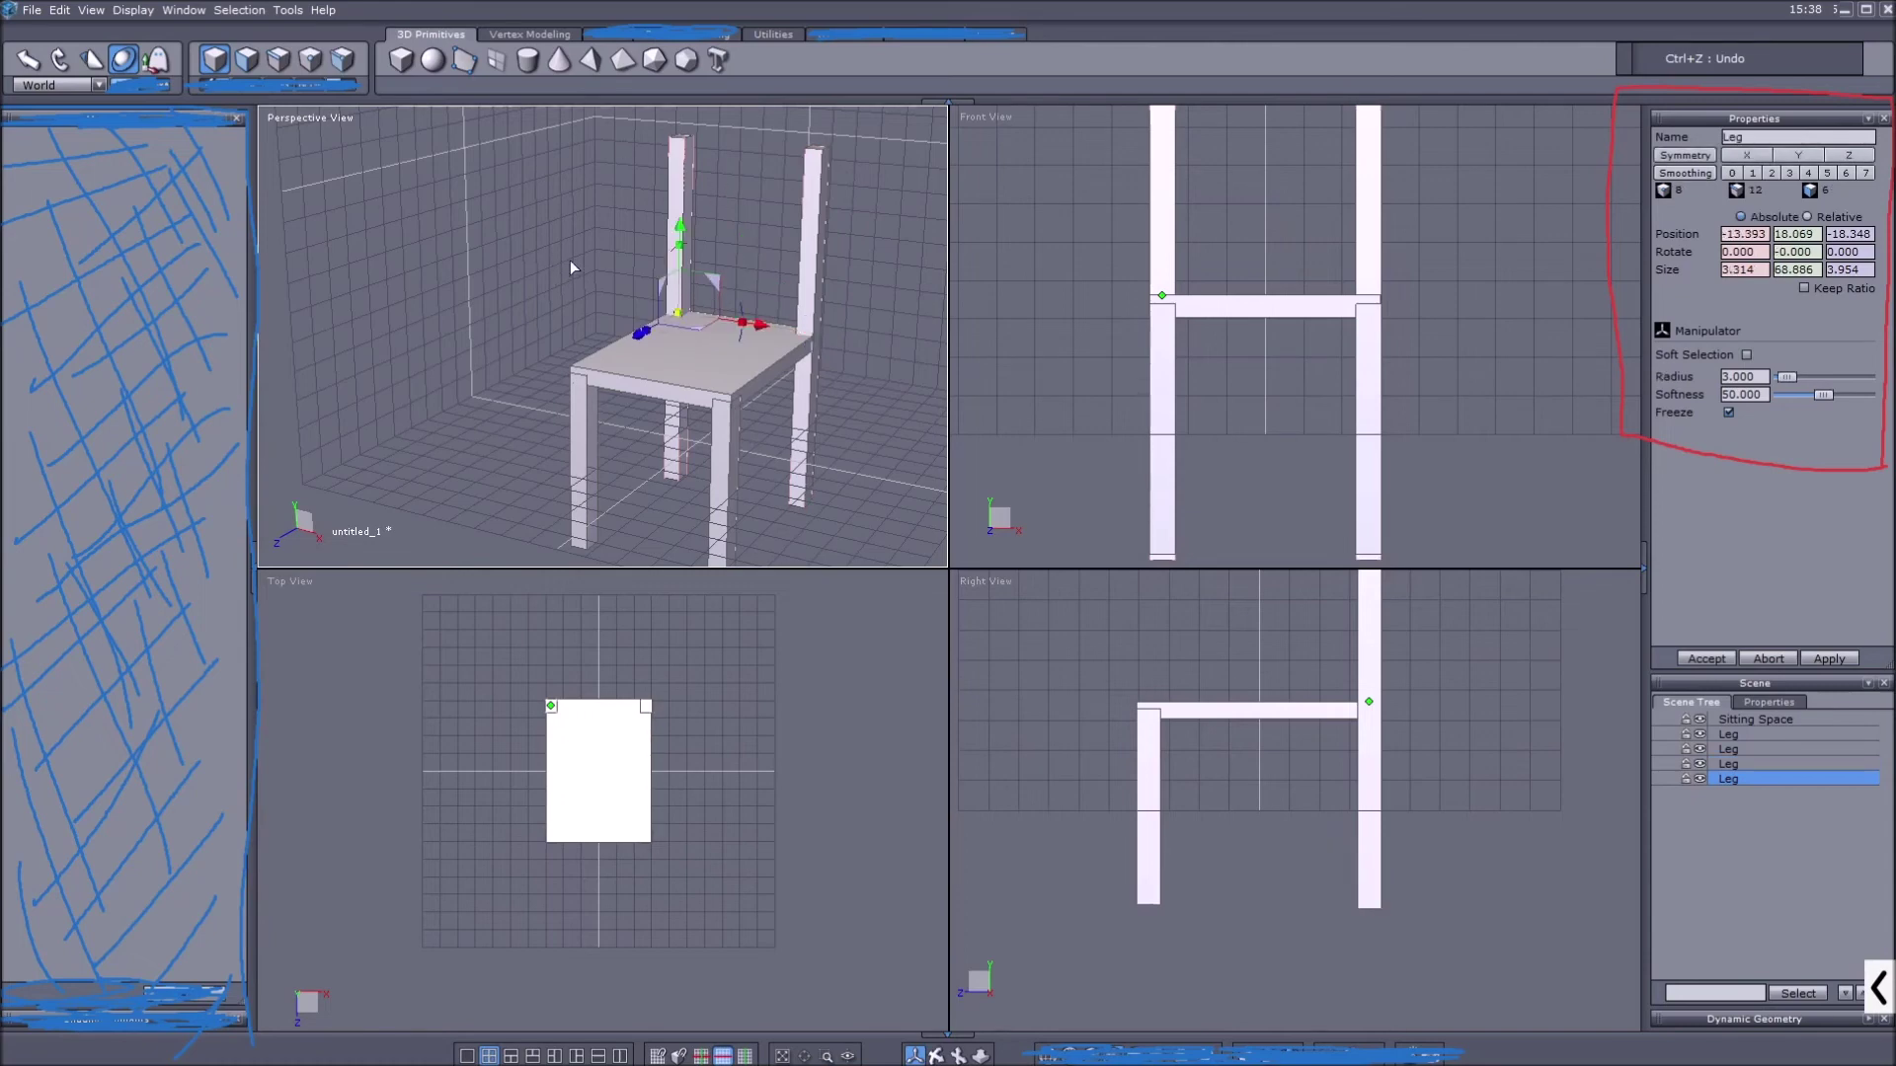
Create a cube about 9.8 units wide above the seat, at about X -0.8, Y 42.7 and Z 0.5
{"action": "scroll", "coordinate": [571, 259], "scroll_direction": "down", "scroll_amount": 3}
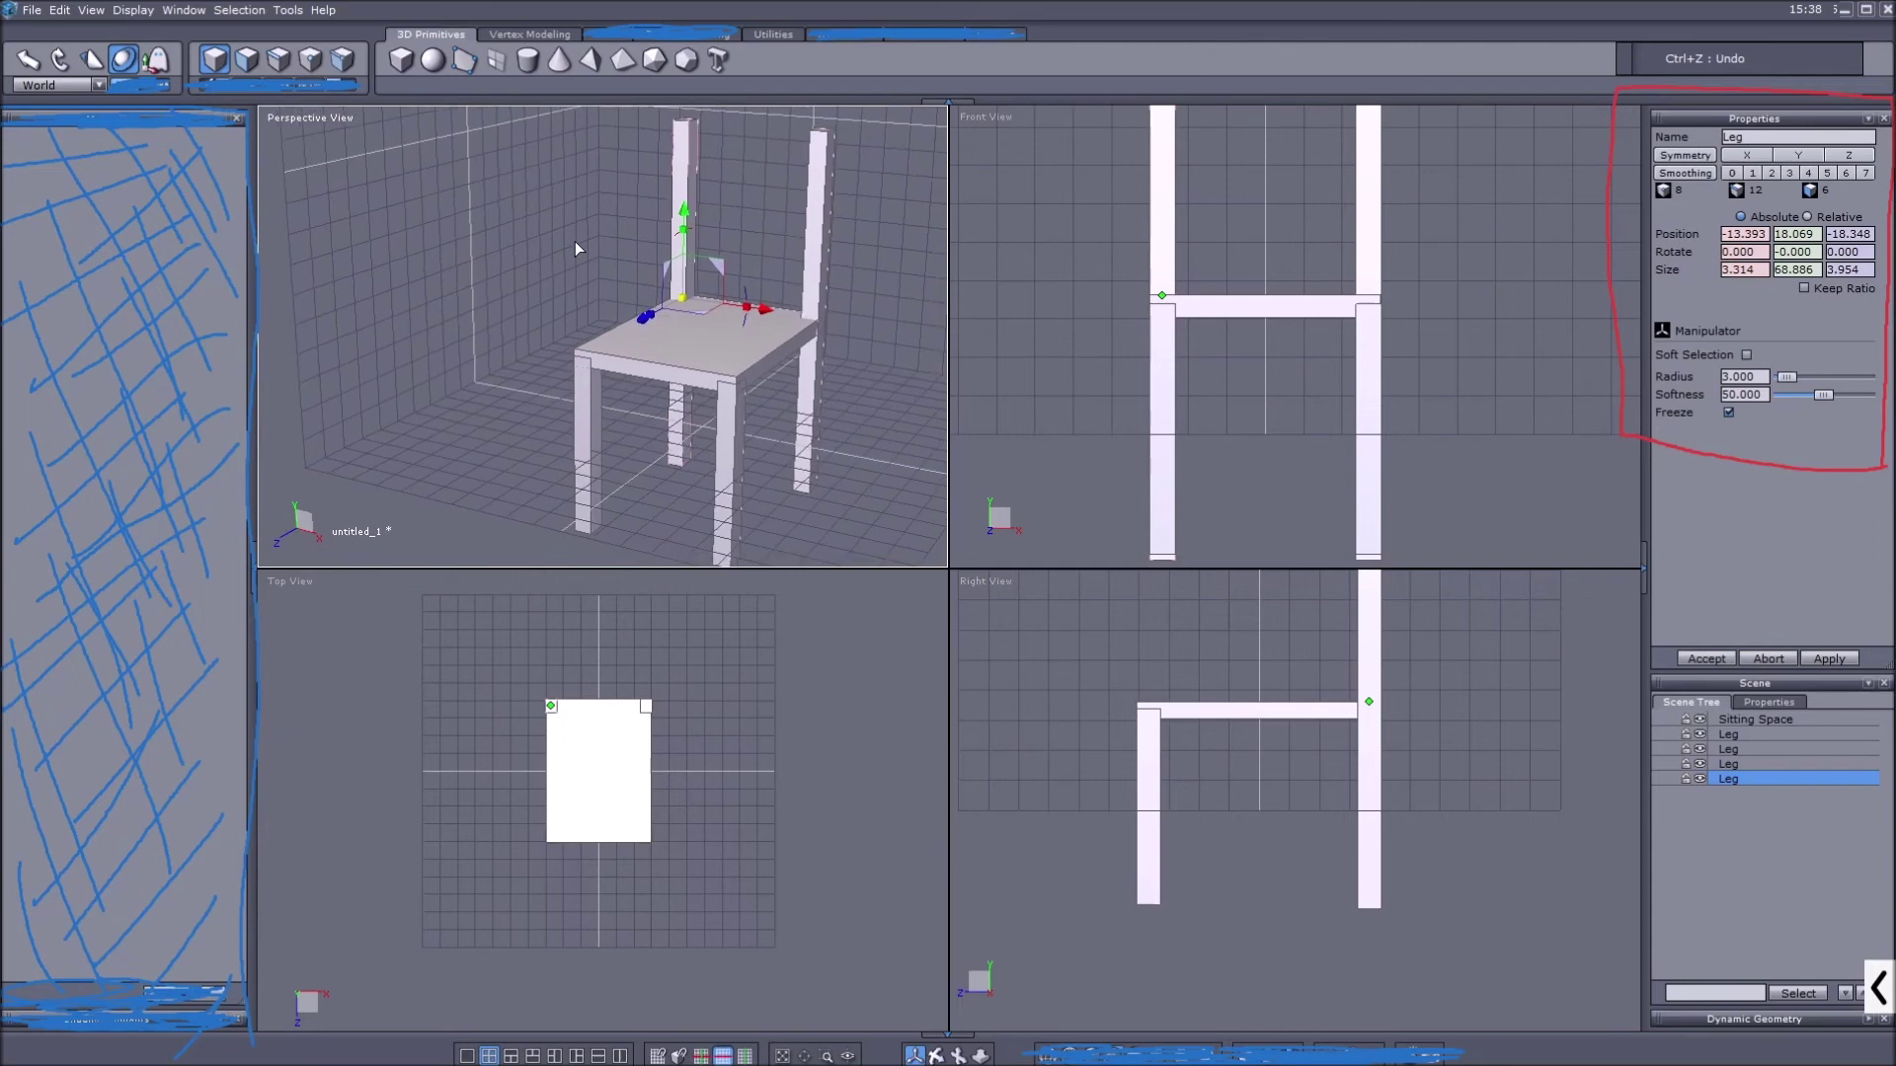
{"action": "scroll", "coordinate": [575, 241], "scroll_direction": "up", "scroll_amount": 2}
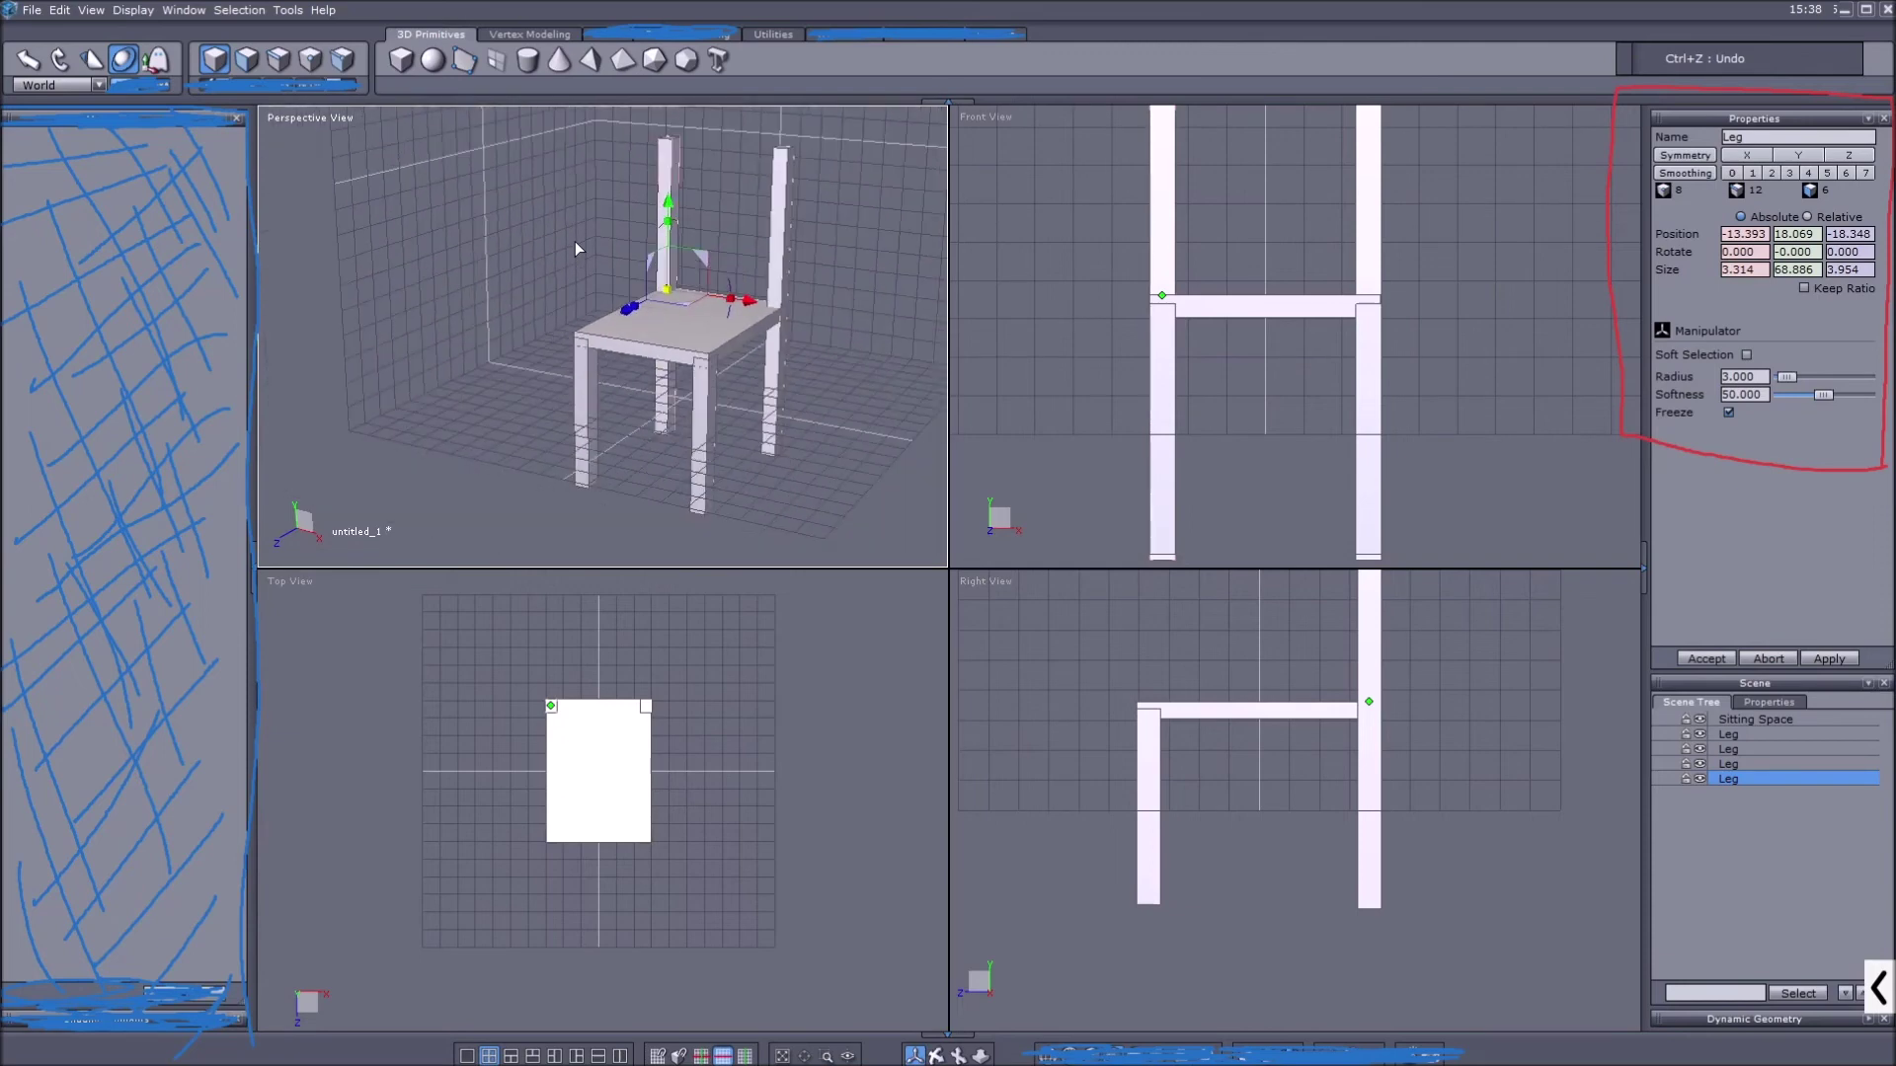
{"action": "left_click", "coordinate": [473, 234]}
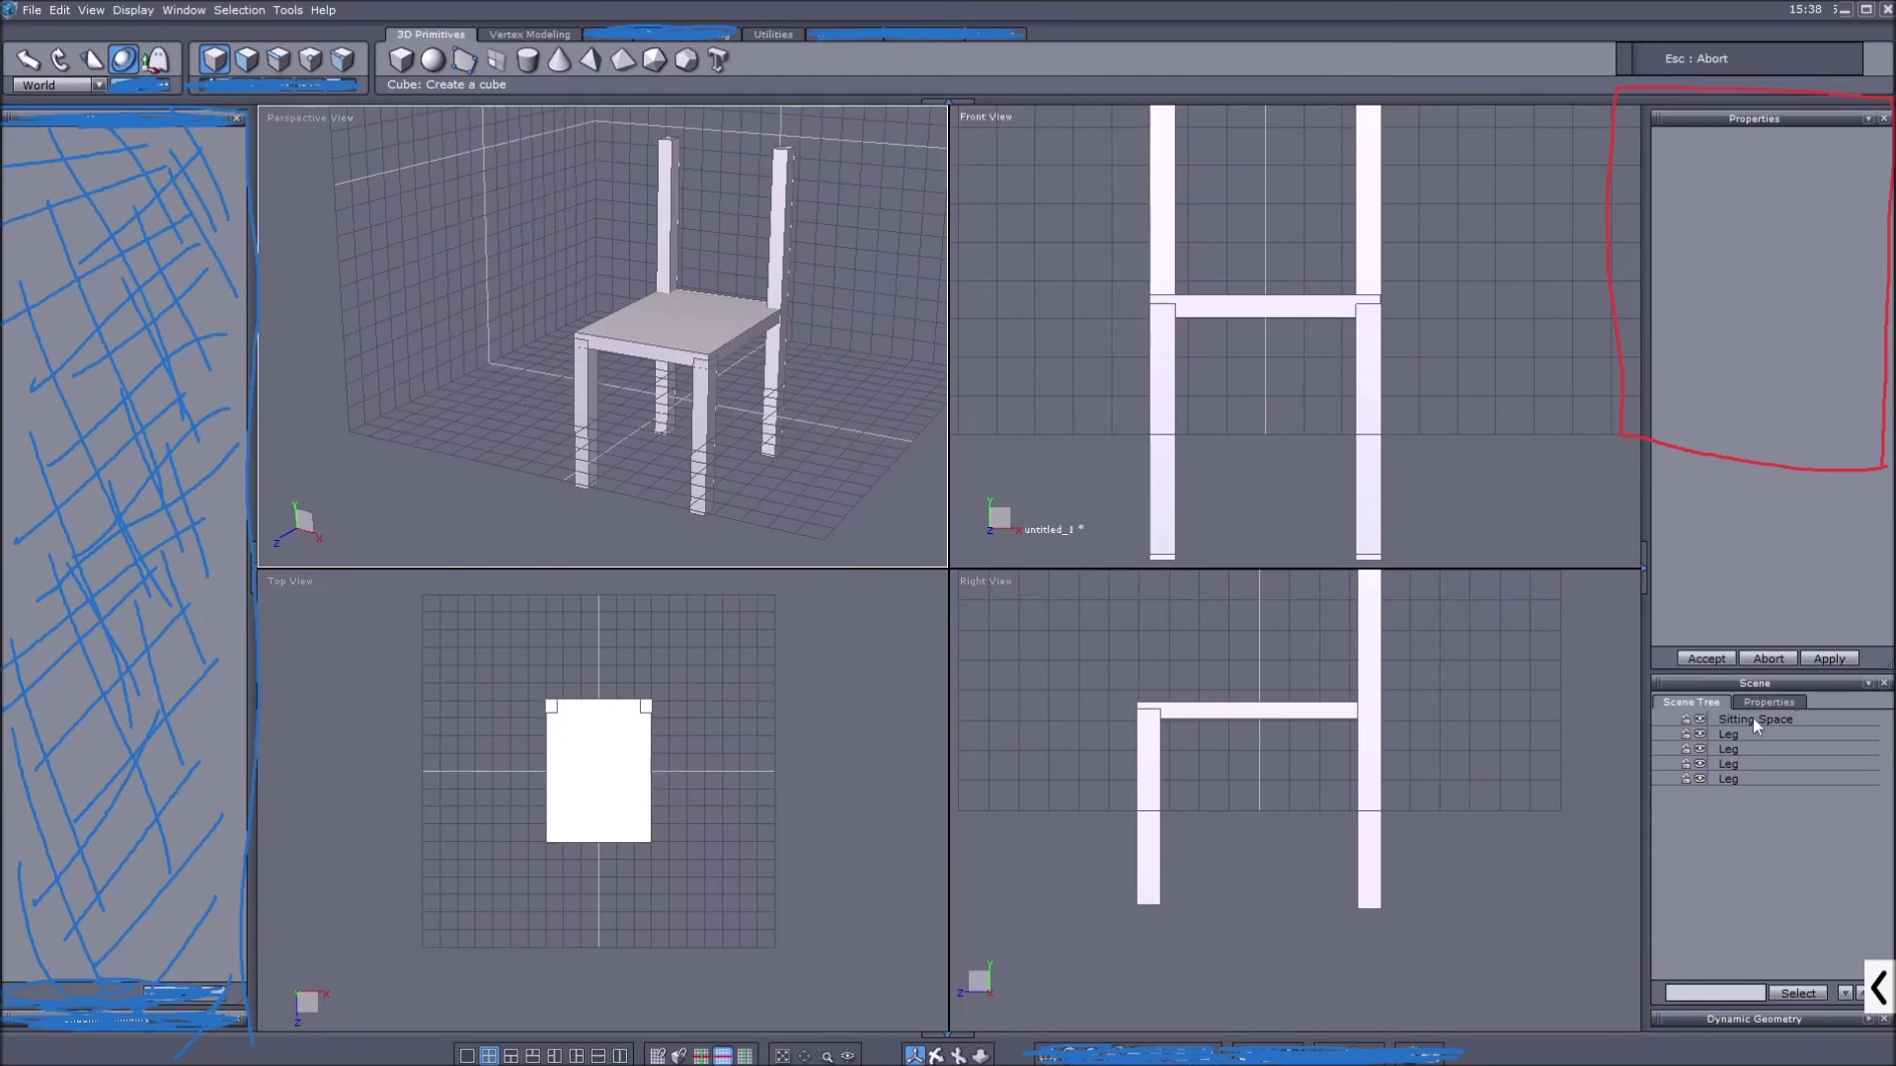
{"action": "left_click", "coordinate": [400, 61]}
{"action": "left_click_drag", "start_coordinate": [684, 202], "coordinate": [707, 211]}
{"action": "middle_click_drag", "start_coordinate": [1266, 638], "coordinate": [1250, 779]}
{"action": "scroll", "coordinate": [1345, 691], "scroll_direction": "up", "scroll_amount": 2}
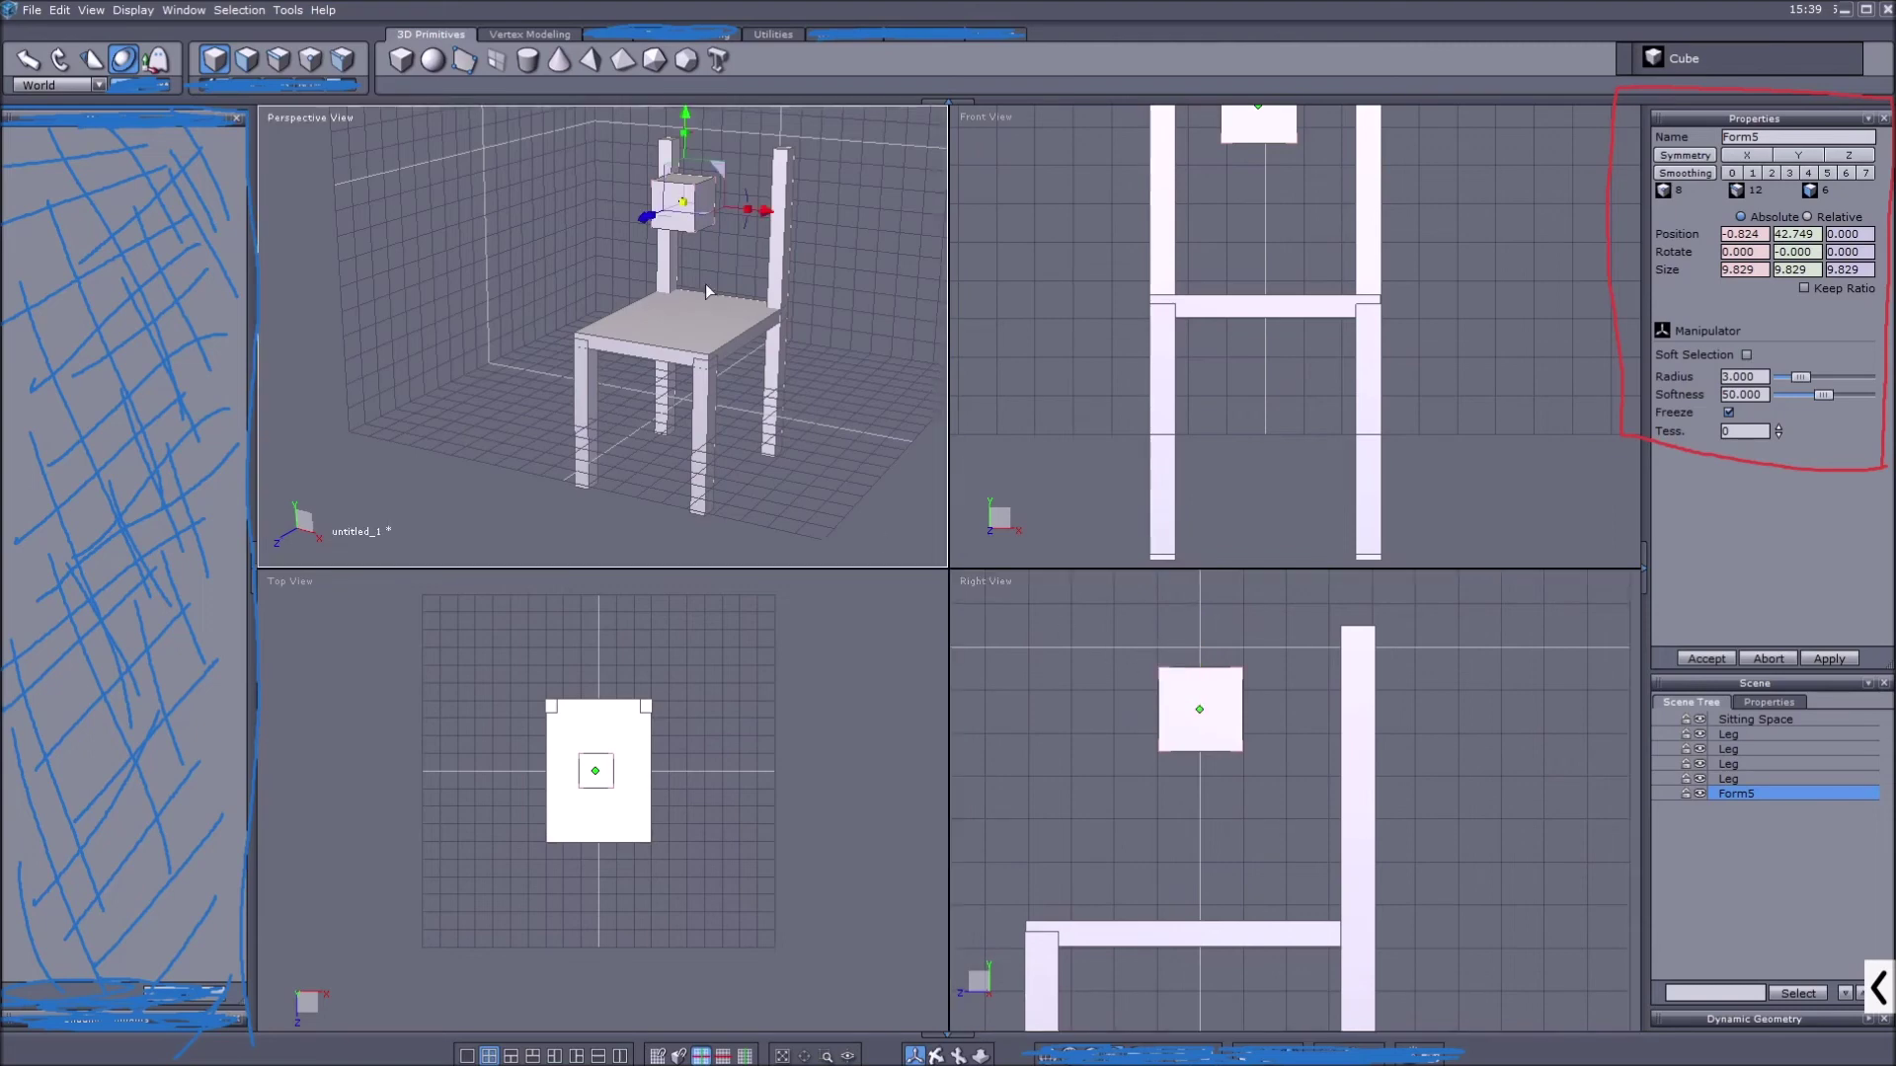
{"action": "middle_click_drag", "start_coordinate": [705, 283], "coordinate": [677, 245]}
{"action": "scroll", "coordinate": [681, 285], "scroll_direction": "up", "scroll_amount": 5}
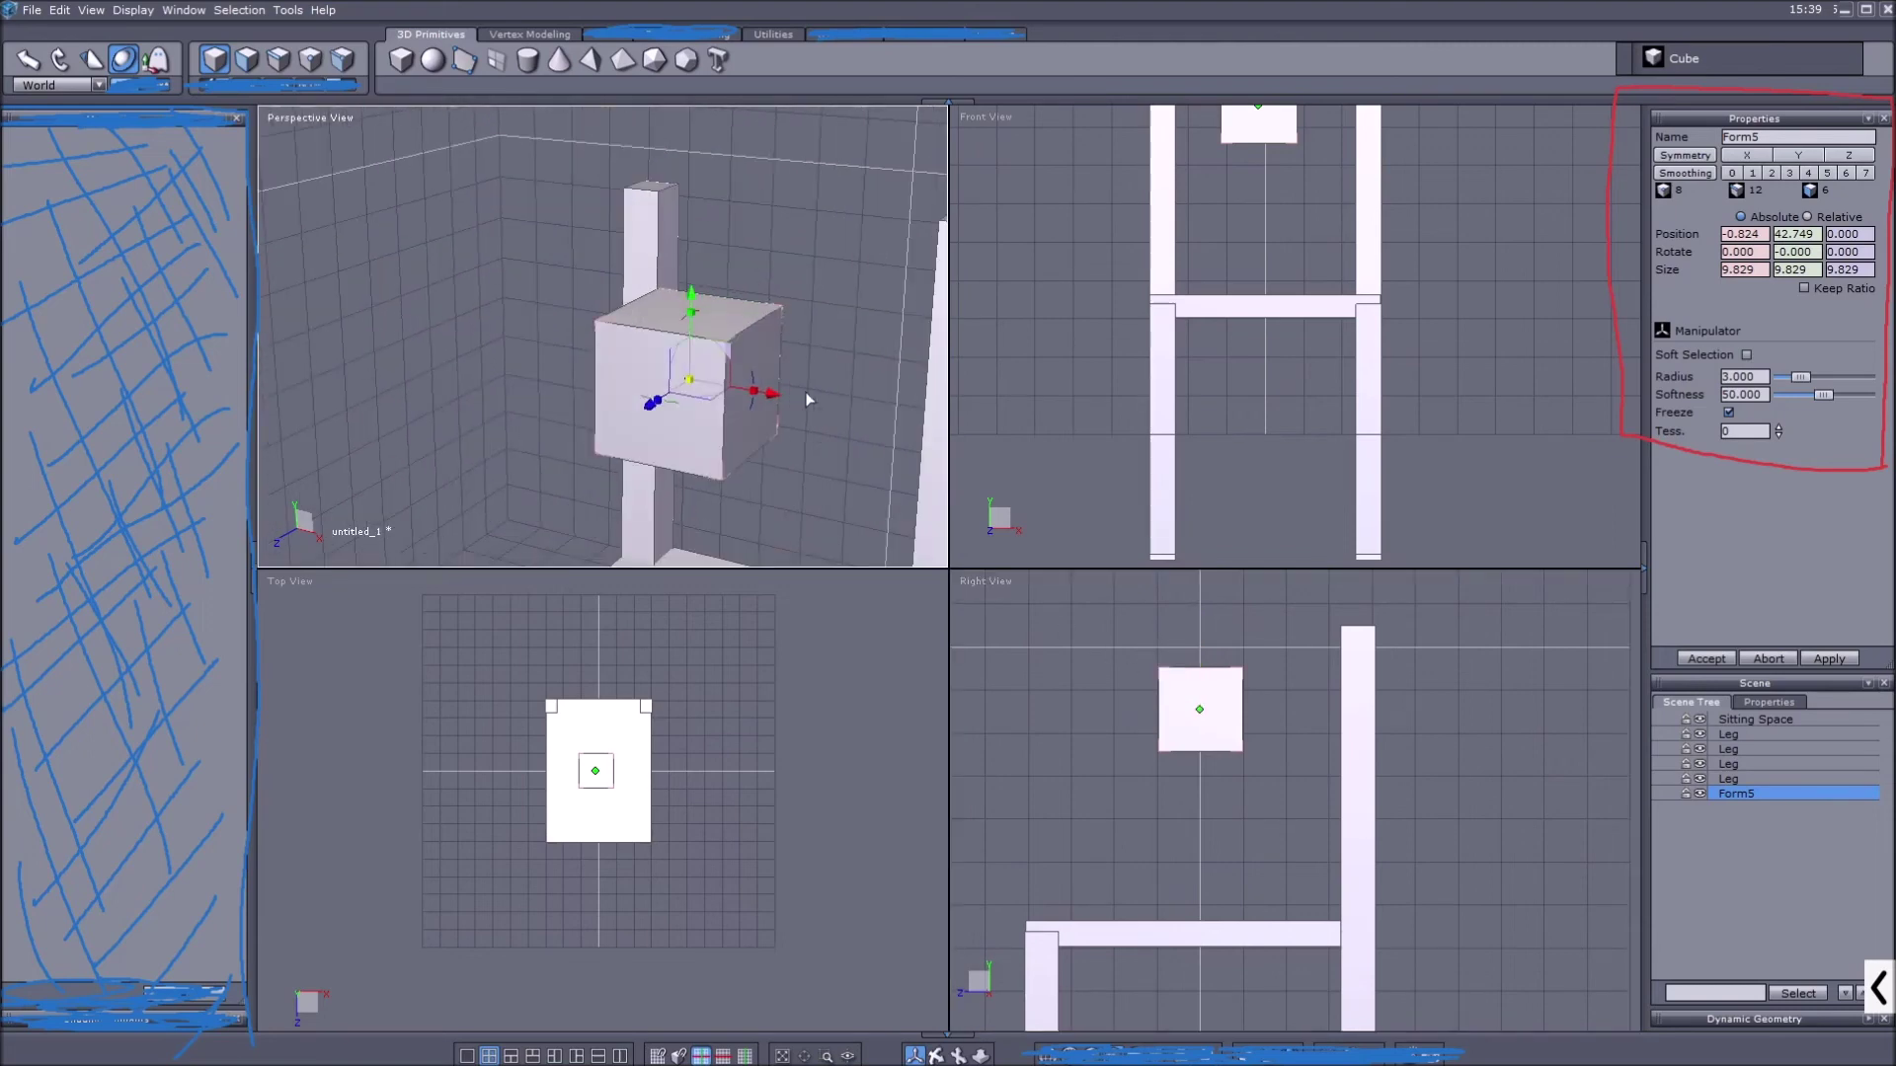
{"action": "mouse_move", "coordinate": [1142, 707]}
{"action": "left_mouse_down"}
{"action": "mouse_move", "coordinate": [1189, 708]}
{"action": "mouse_move", "coordinate": [1046, 720]}
{"action": "mouse_move", "coordinate": [1114, 728]}
{"action": "left_mouse_up"}
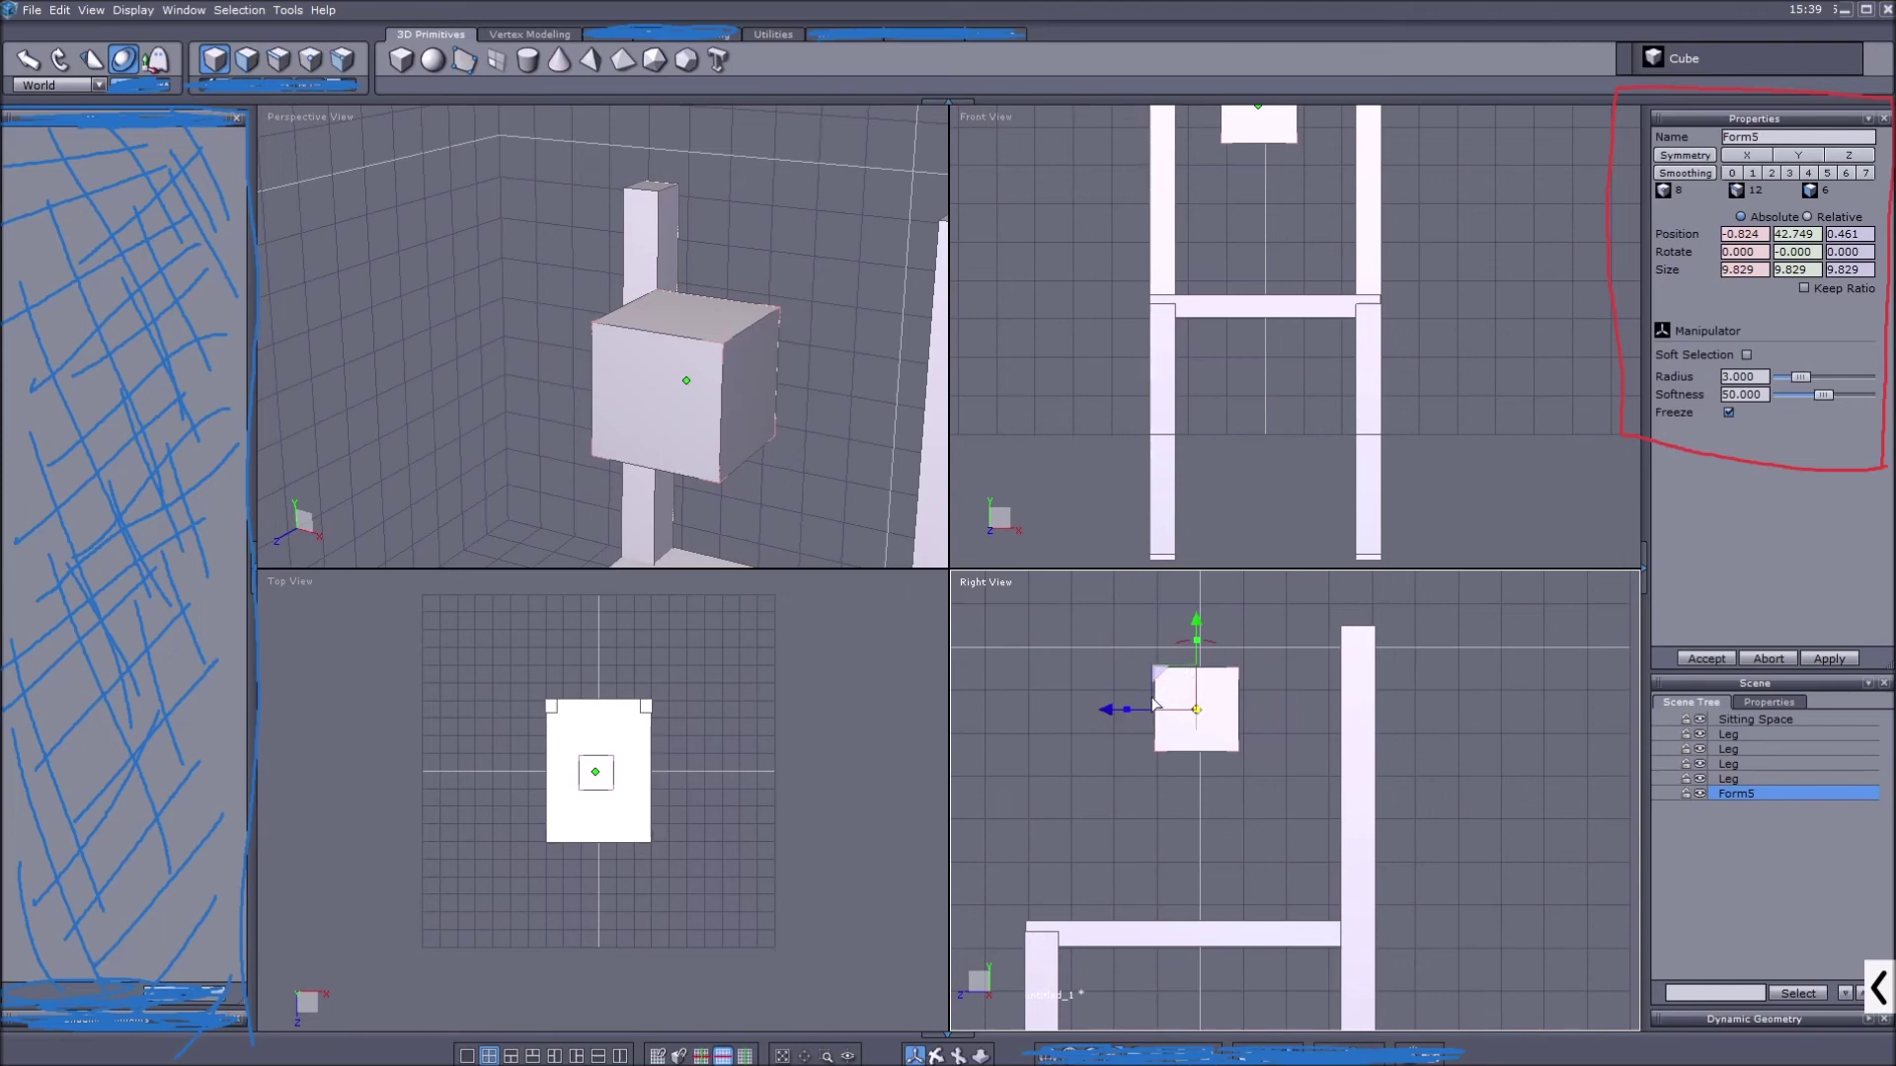
Circle the cube's two-axis move handle in red with the annotation pen, and erase the circle
{"action": "left_click", "coordinate": [1879, 988]}
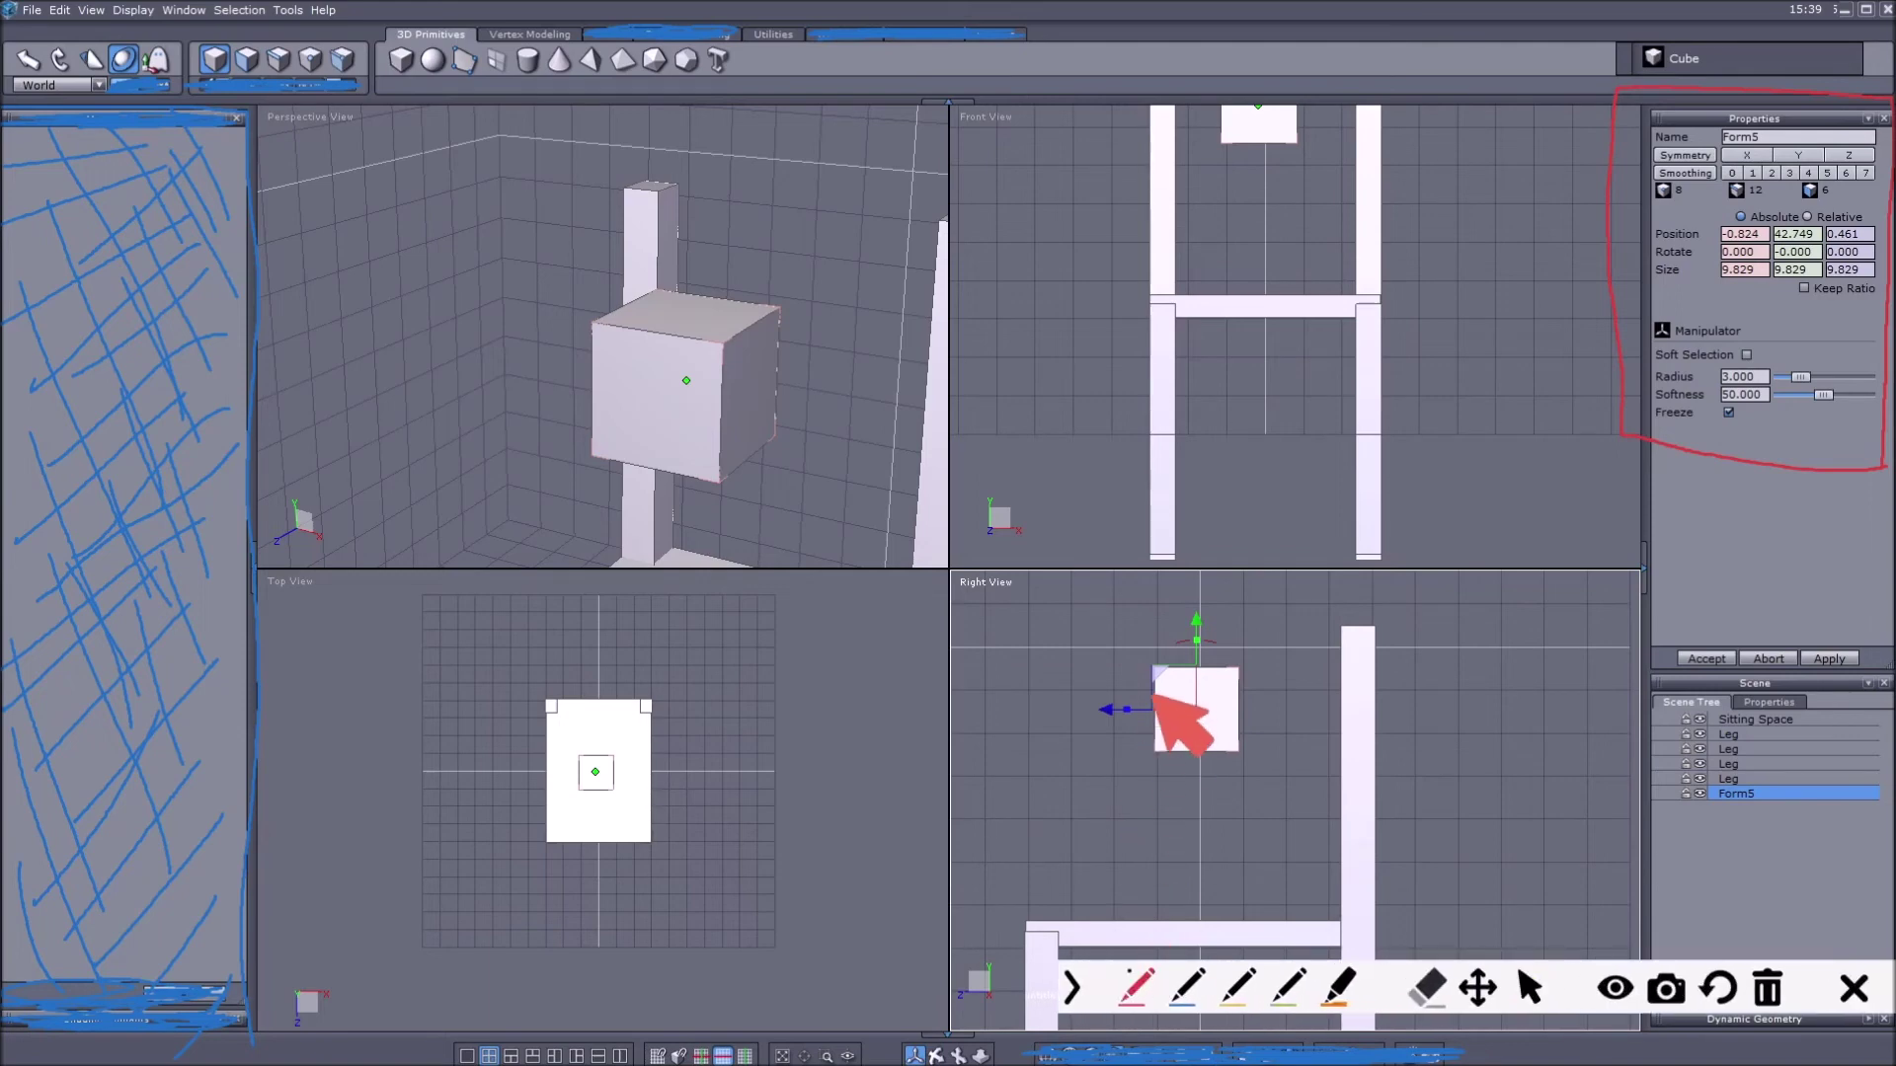
{"action": "left_click_drag", "start_coordinate": [1168, 661], "coordinate": [1148, 685]}
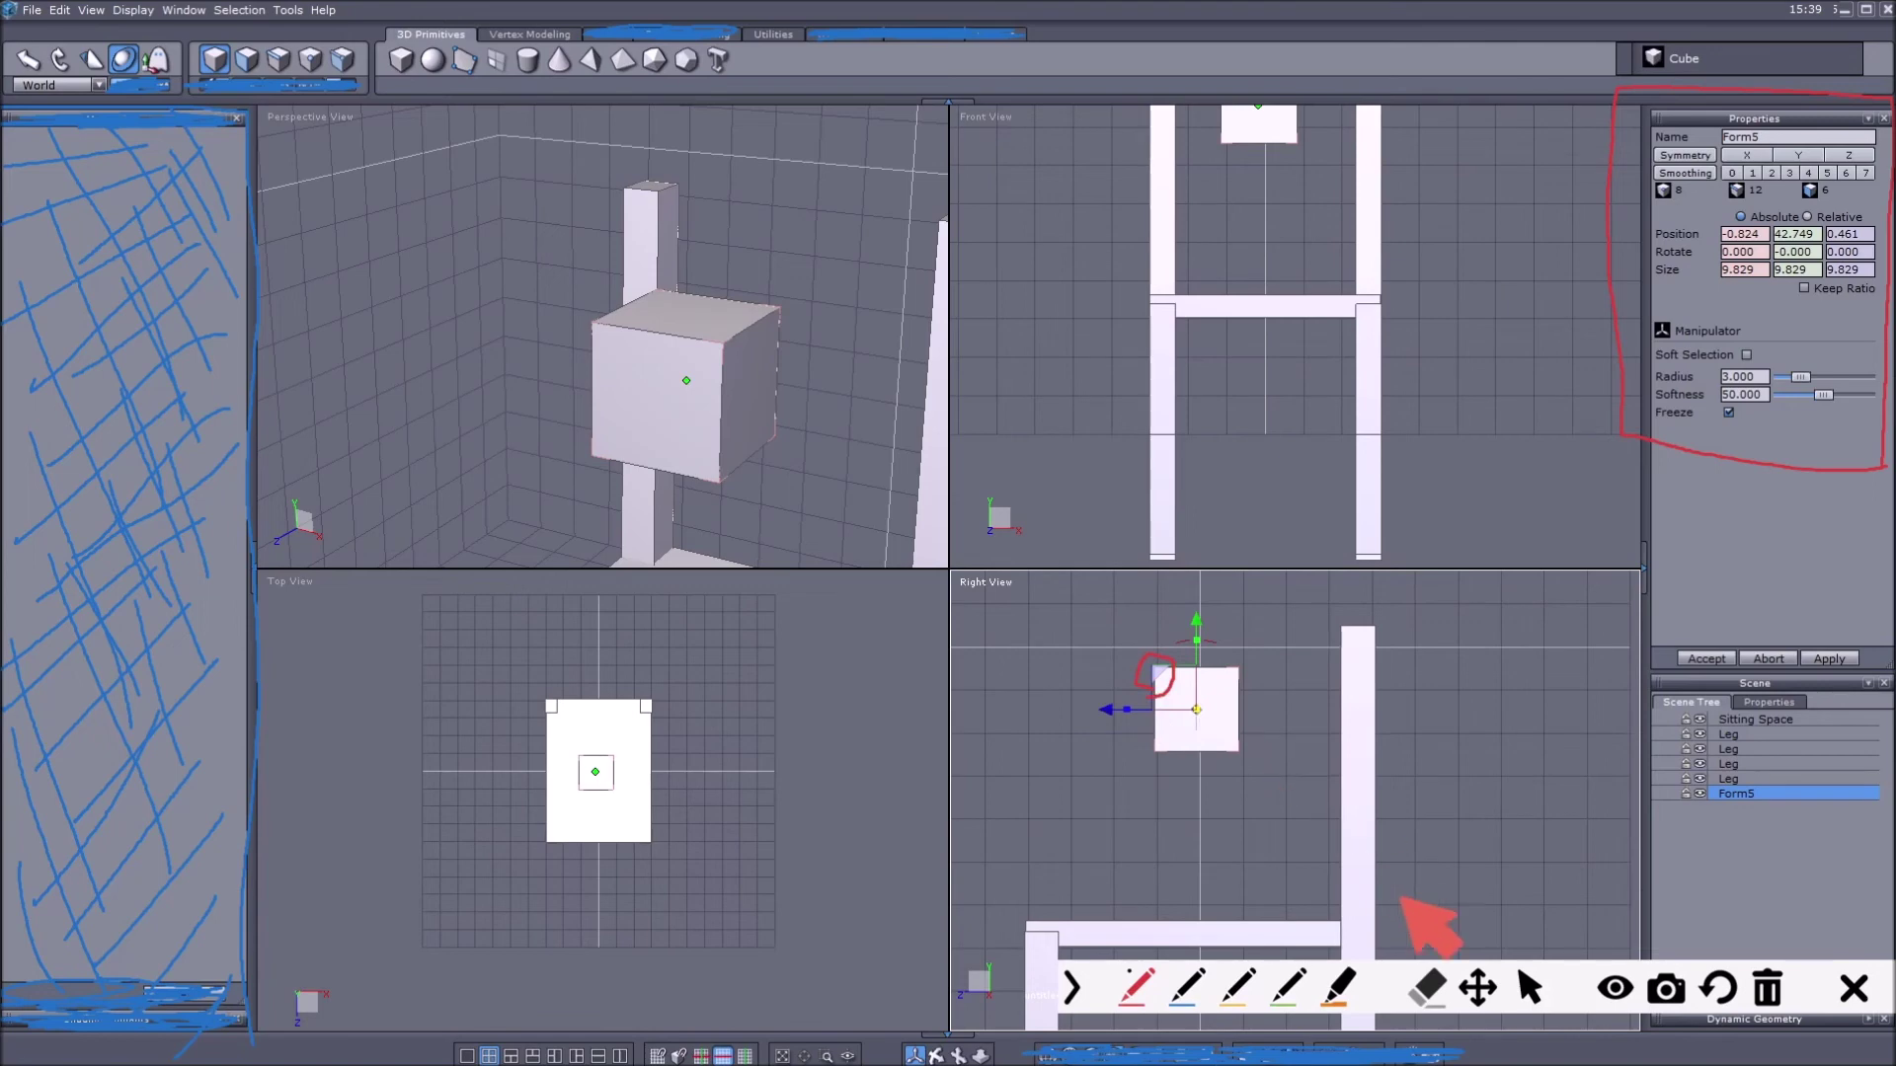
{"action": "left_click", "coordinate": [1427, 987]}
{"action": "left_click", "coordinate": [1160, 675]}
{"action": "left_click", "coordinate": [1074, 987]}
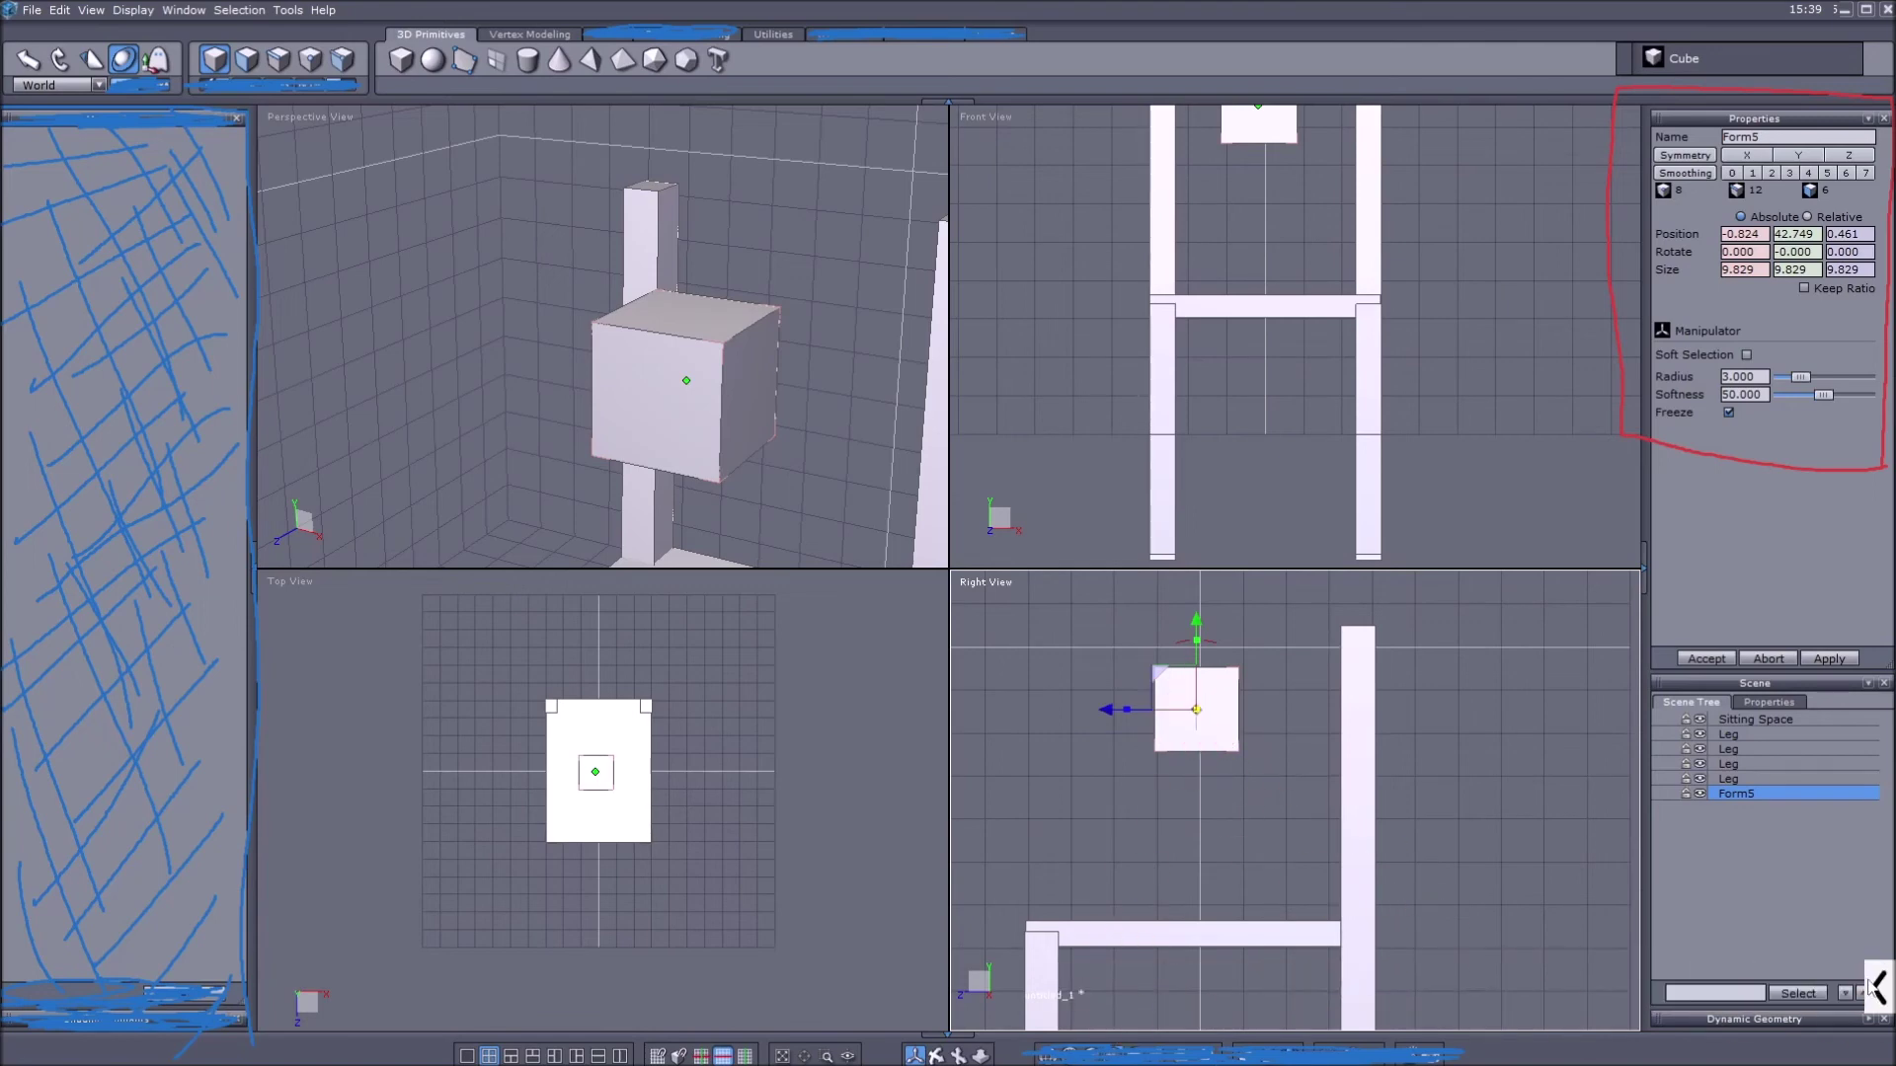
{"action": "left_click", "coordinate": [1876, 980]}
{"action": "left_click", "coordinate": [1529, 987]}
{"action": "left_click", "coordinate": [1074, 988]}
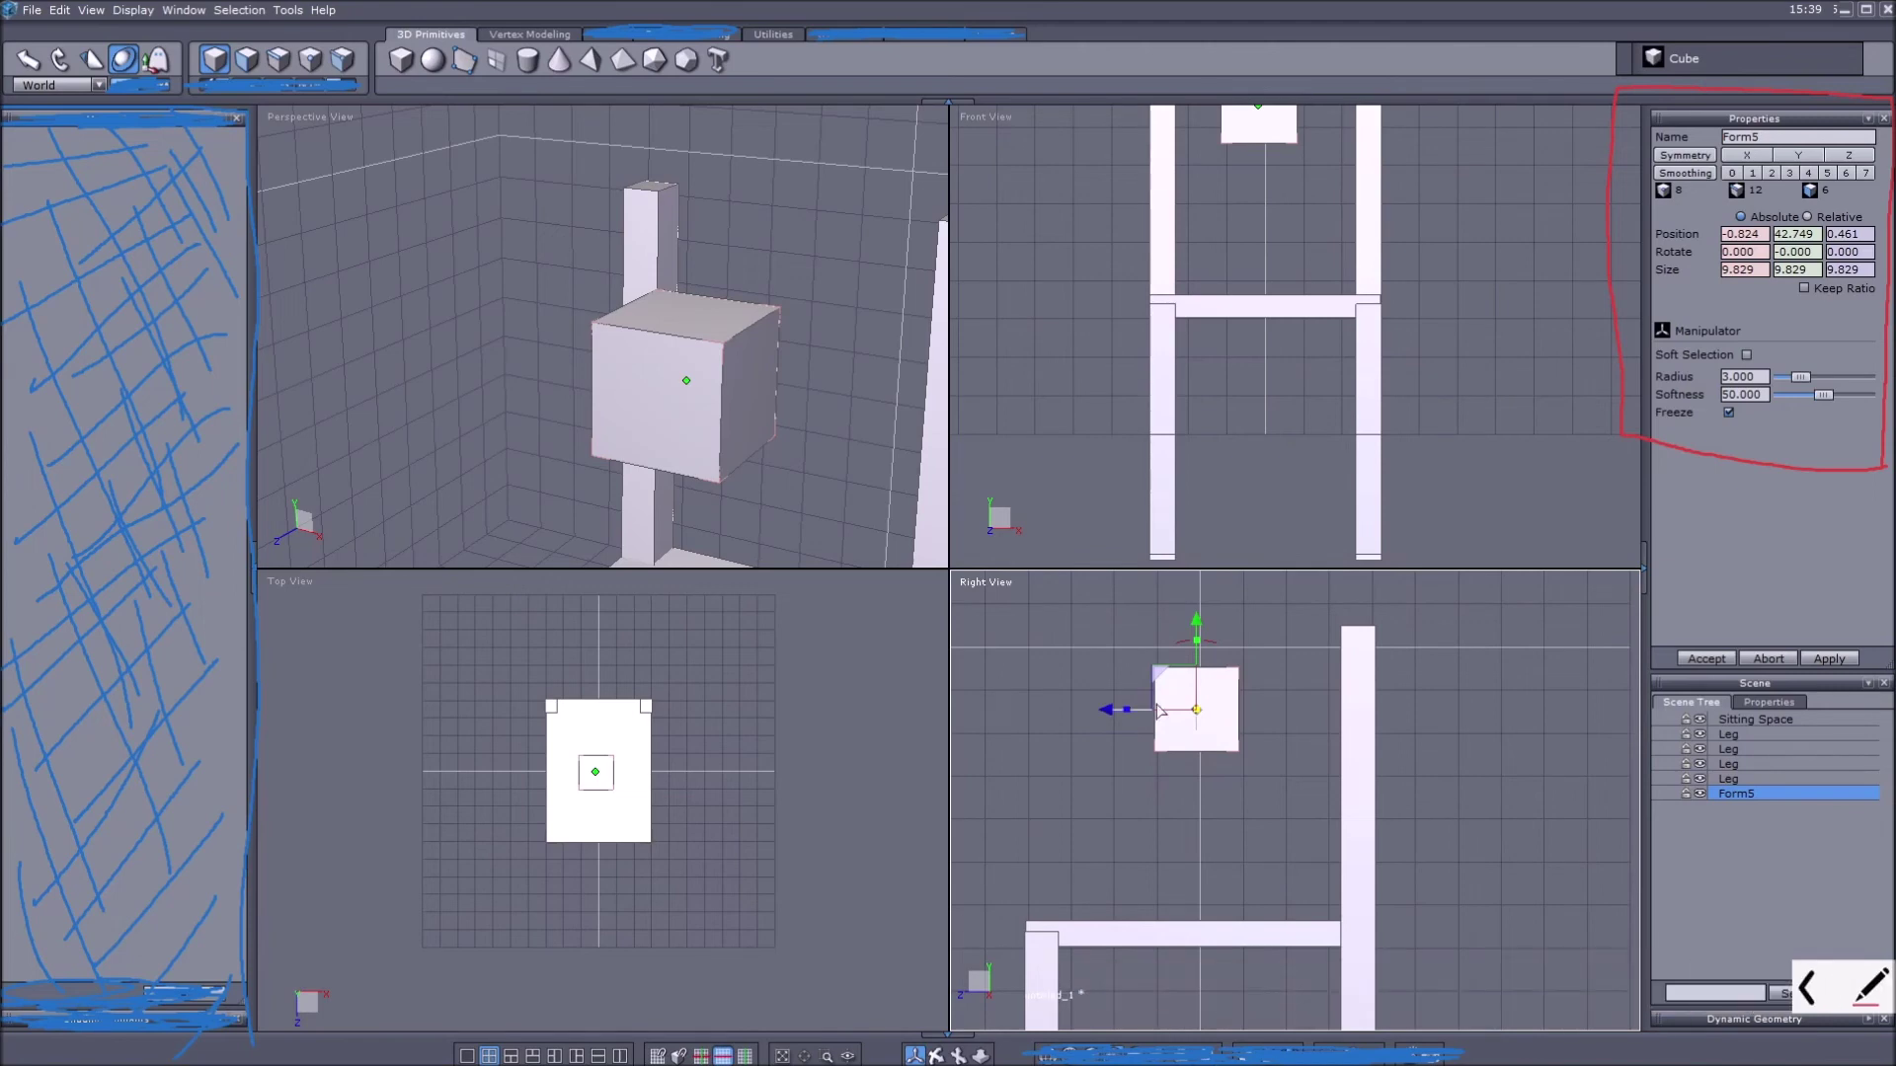
Move the cube up to the tops of the rear legs, about Y 47.1 and Z -18.2, and thin it along Z to about 2.1
{"action": "left_click_drag", "start_coordinate": [1160, 675], "coordinate": [1235, 635]}
{"action": "middle_click_drag", "start_coordinate": [1224, 523], "coordinate": [1209, 304]}
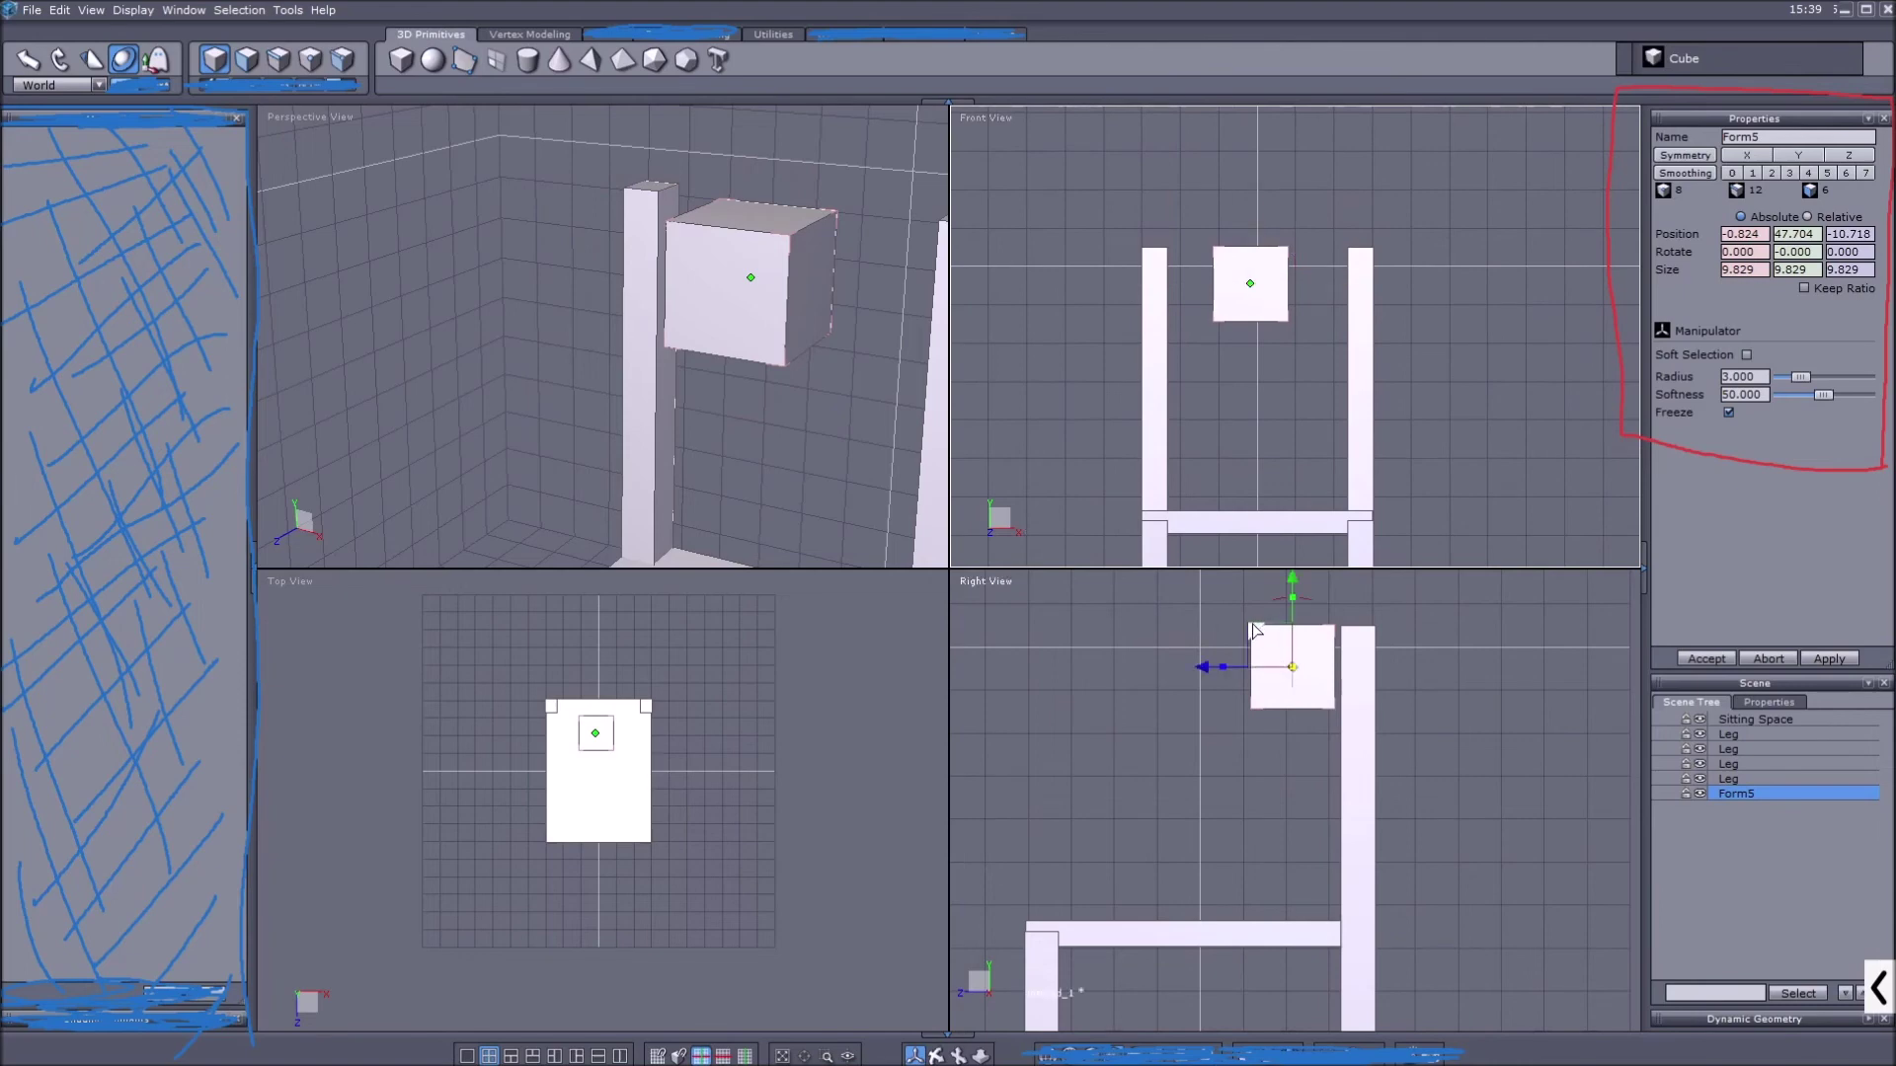
{"action": "left_click_drag", "start_coordinate": [1252, 629], "coordinate": [1319, 635]}
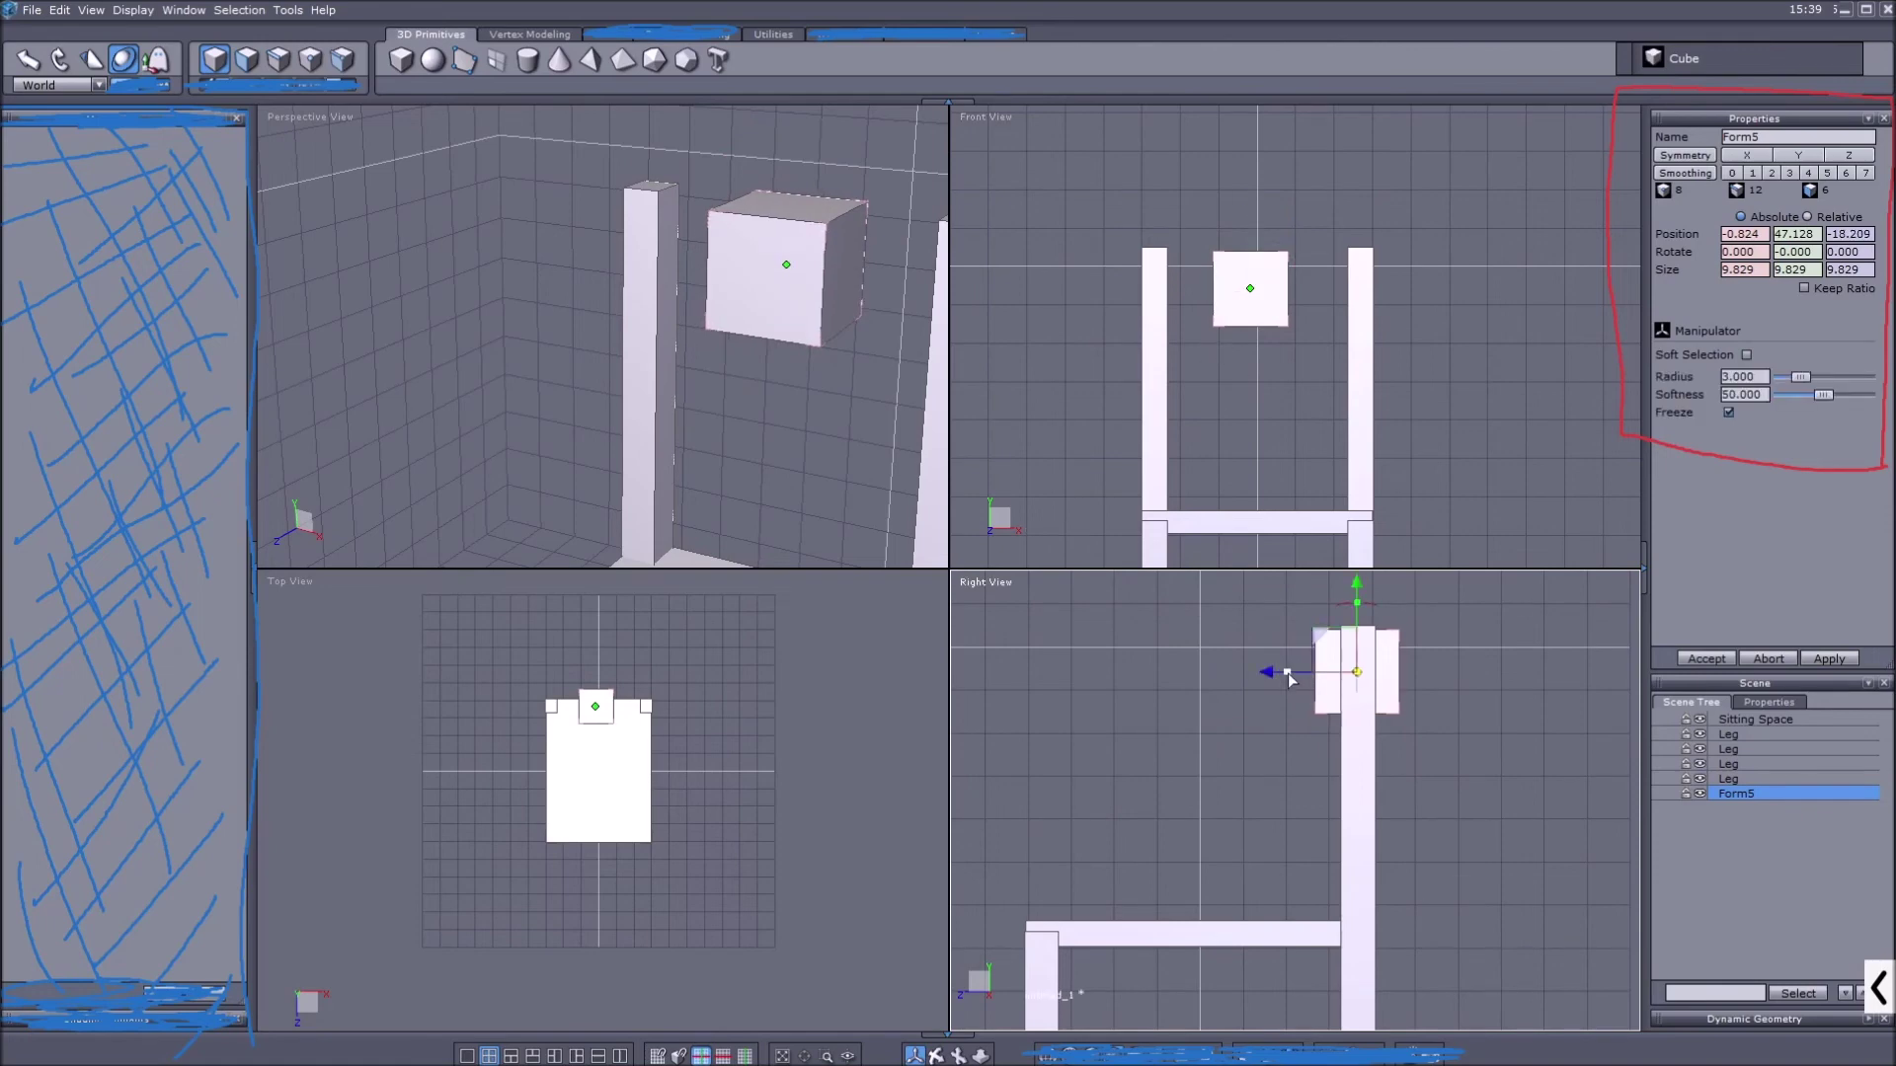
{"action": "left_click_drag", "start_coordinate": [1285, 677], "coordinate": [1345, 691]}
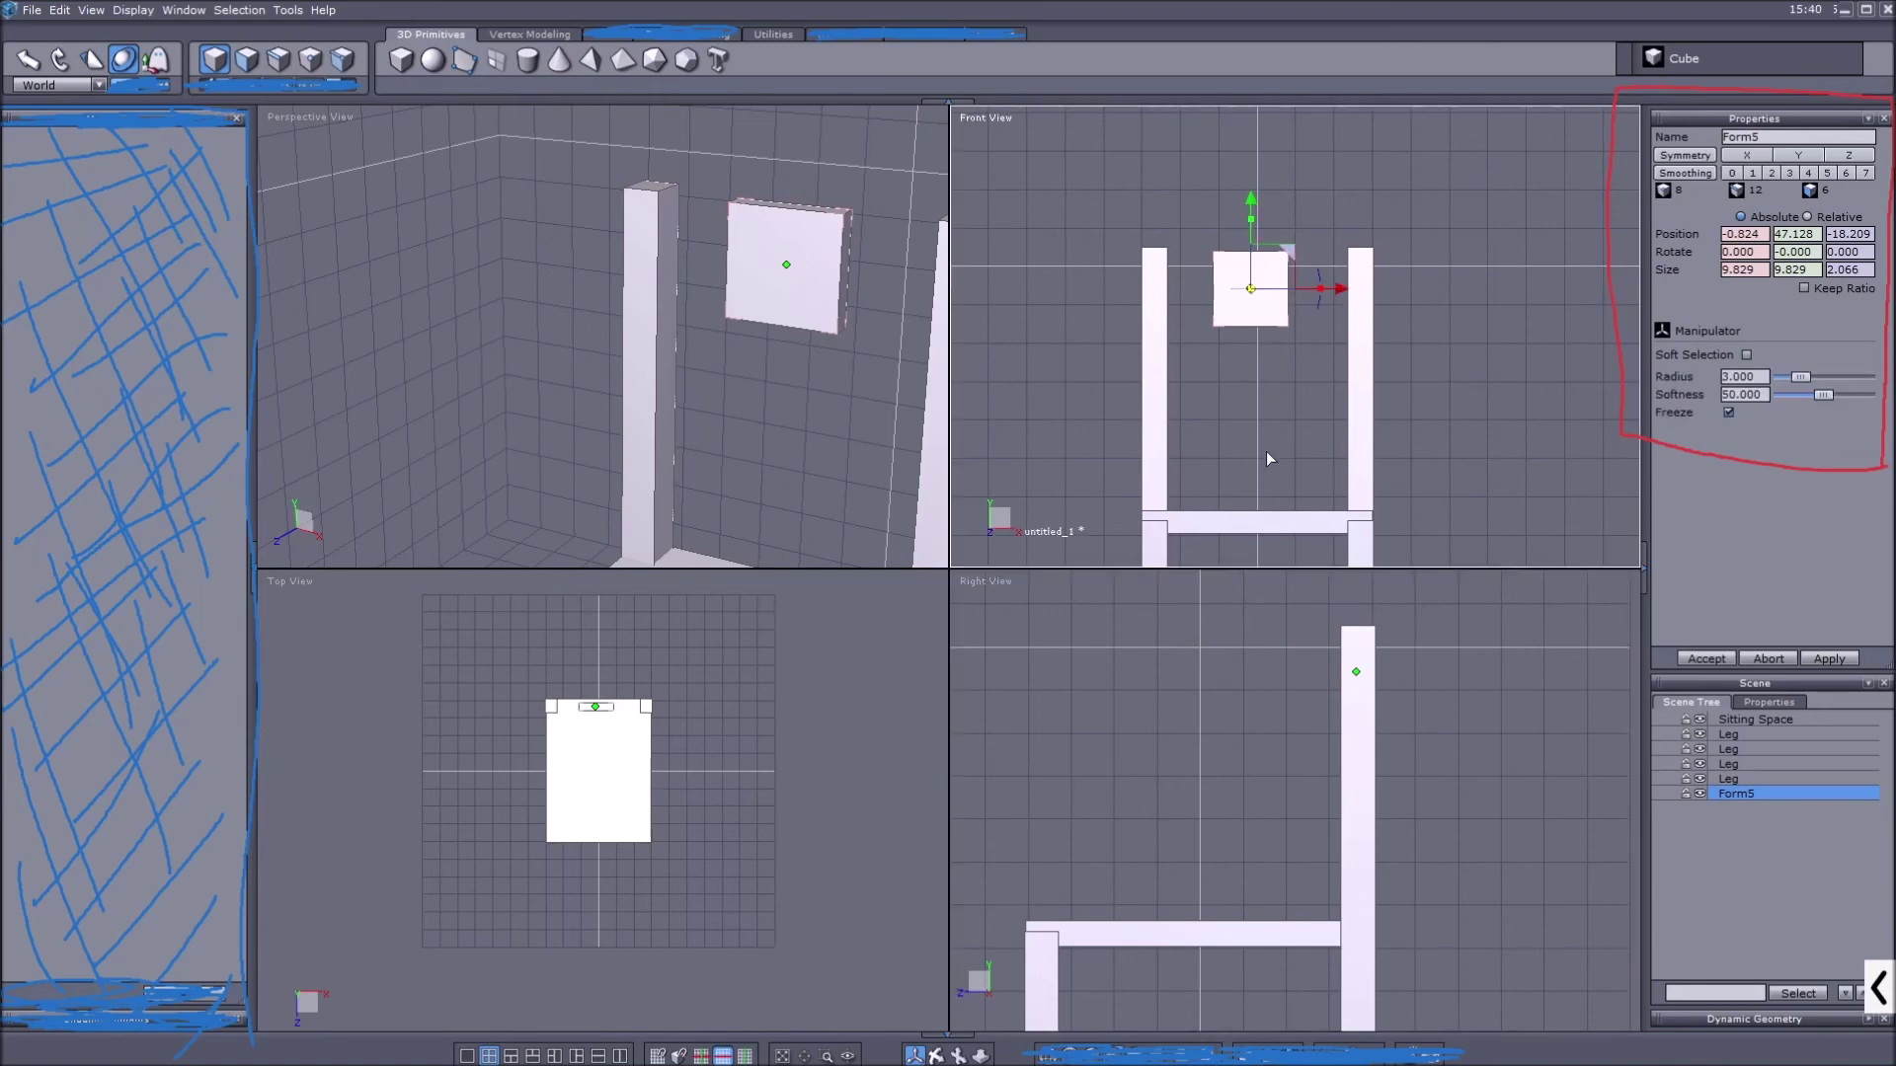
Center the thinned cube between the rear legs by setting its X position to 0
{"action": "left_click", "coordinate": [1256, 521]}
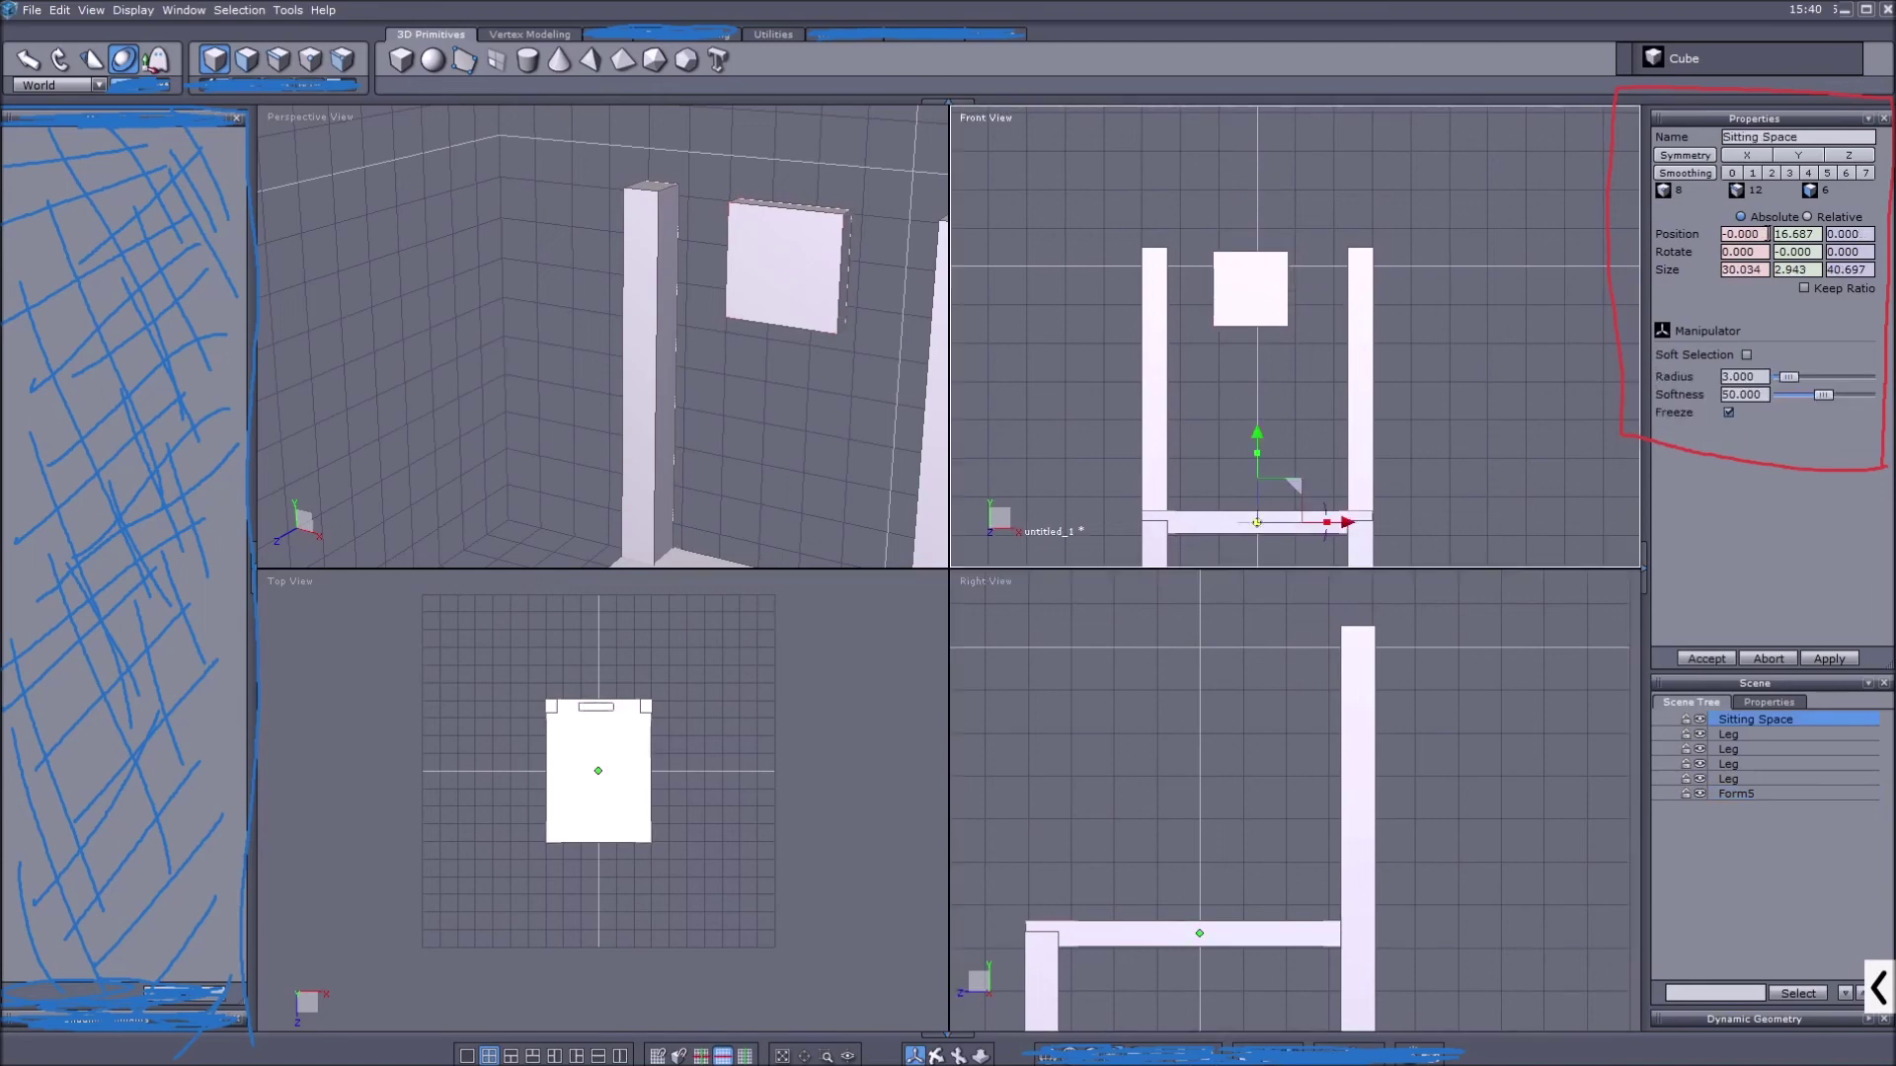
{"action": "left_click", "coordinate": [1256, 282]}
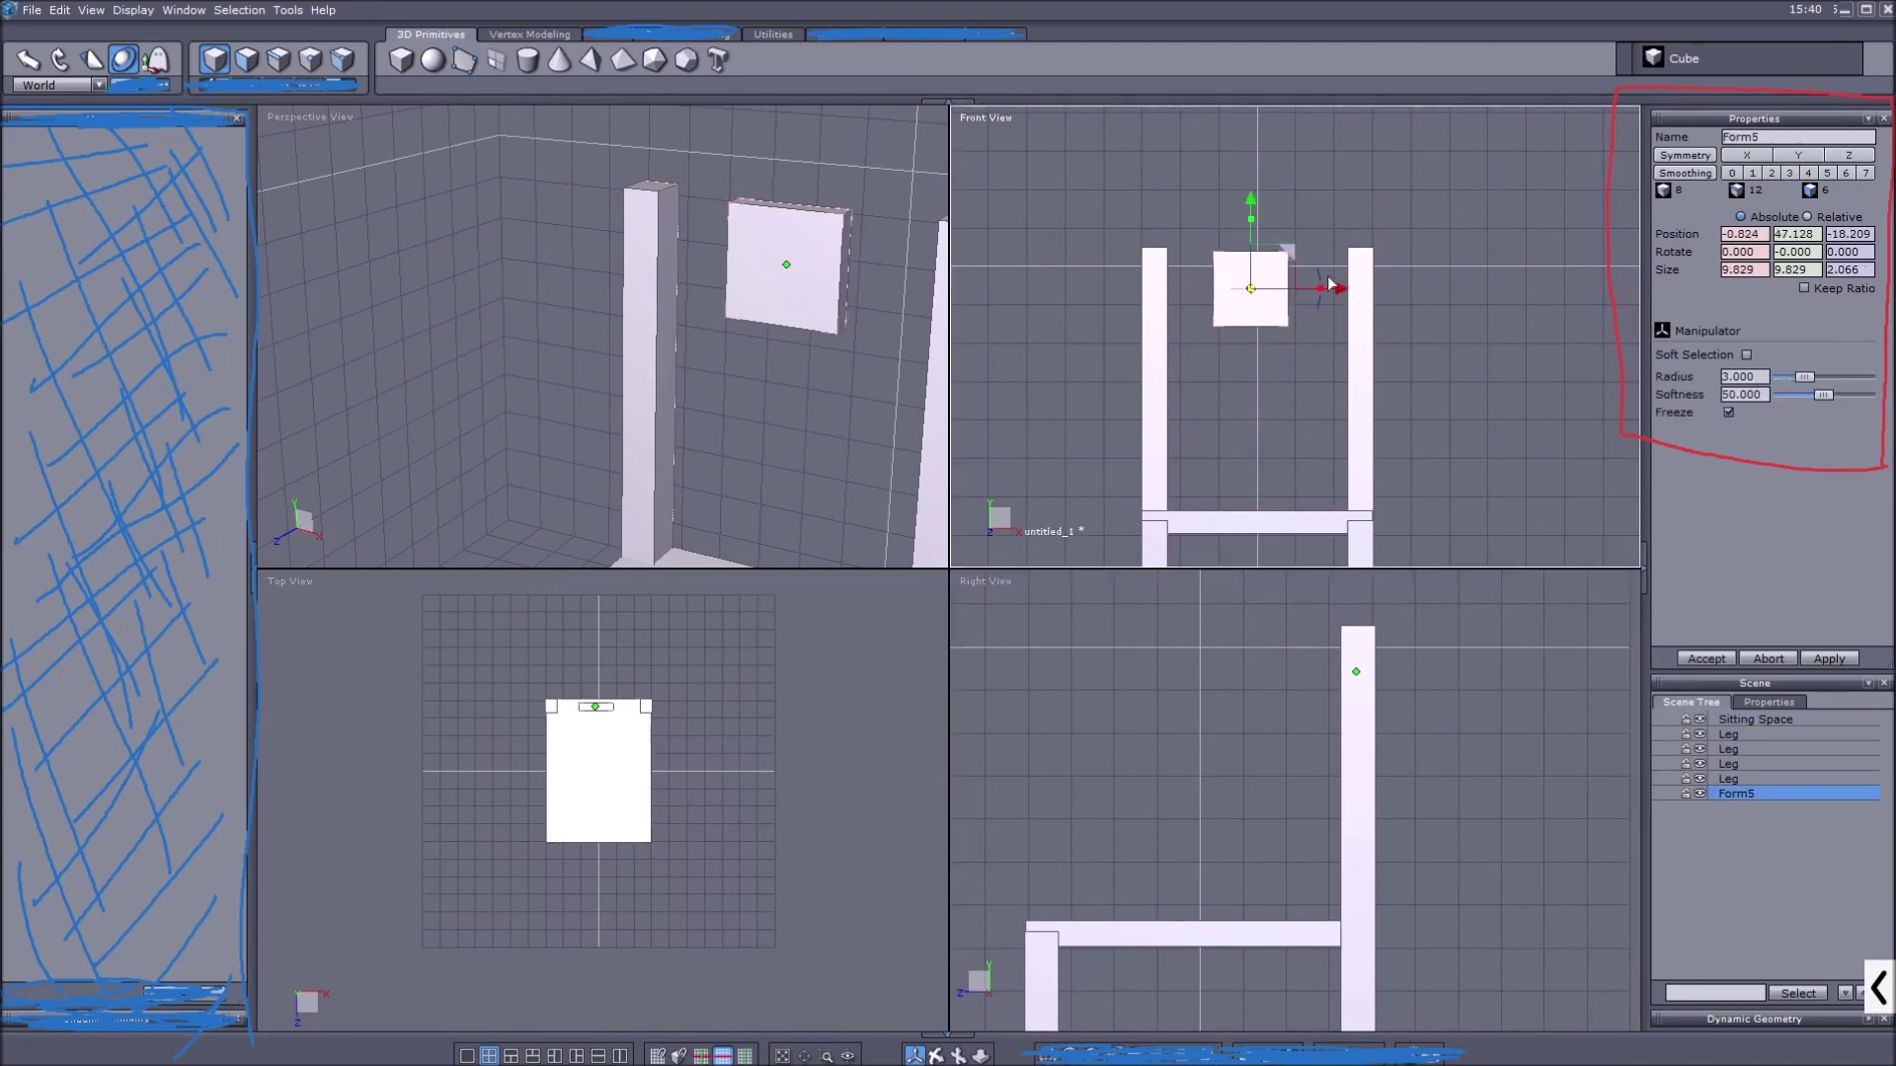
{"action": "double_click", "coordinate": [1742, 234]}
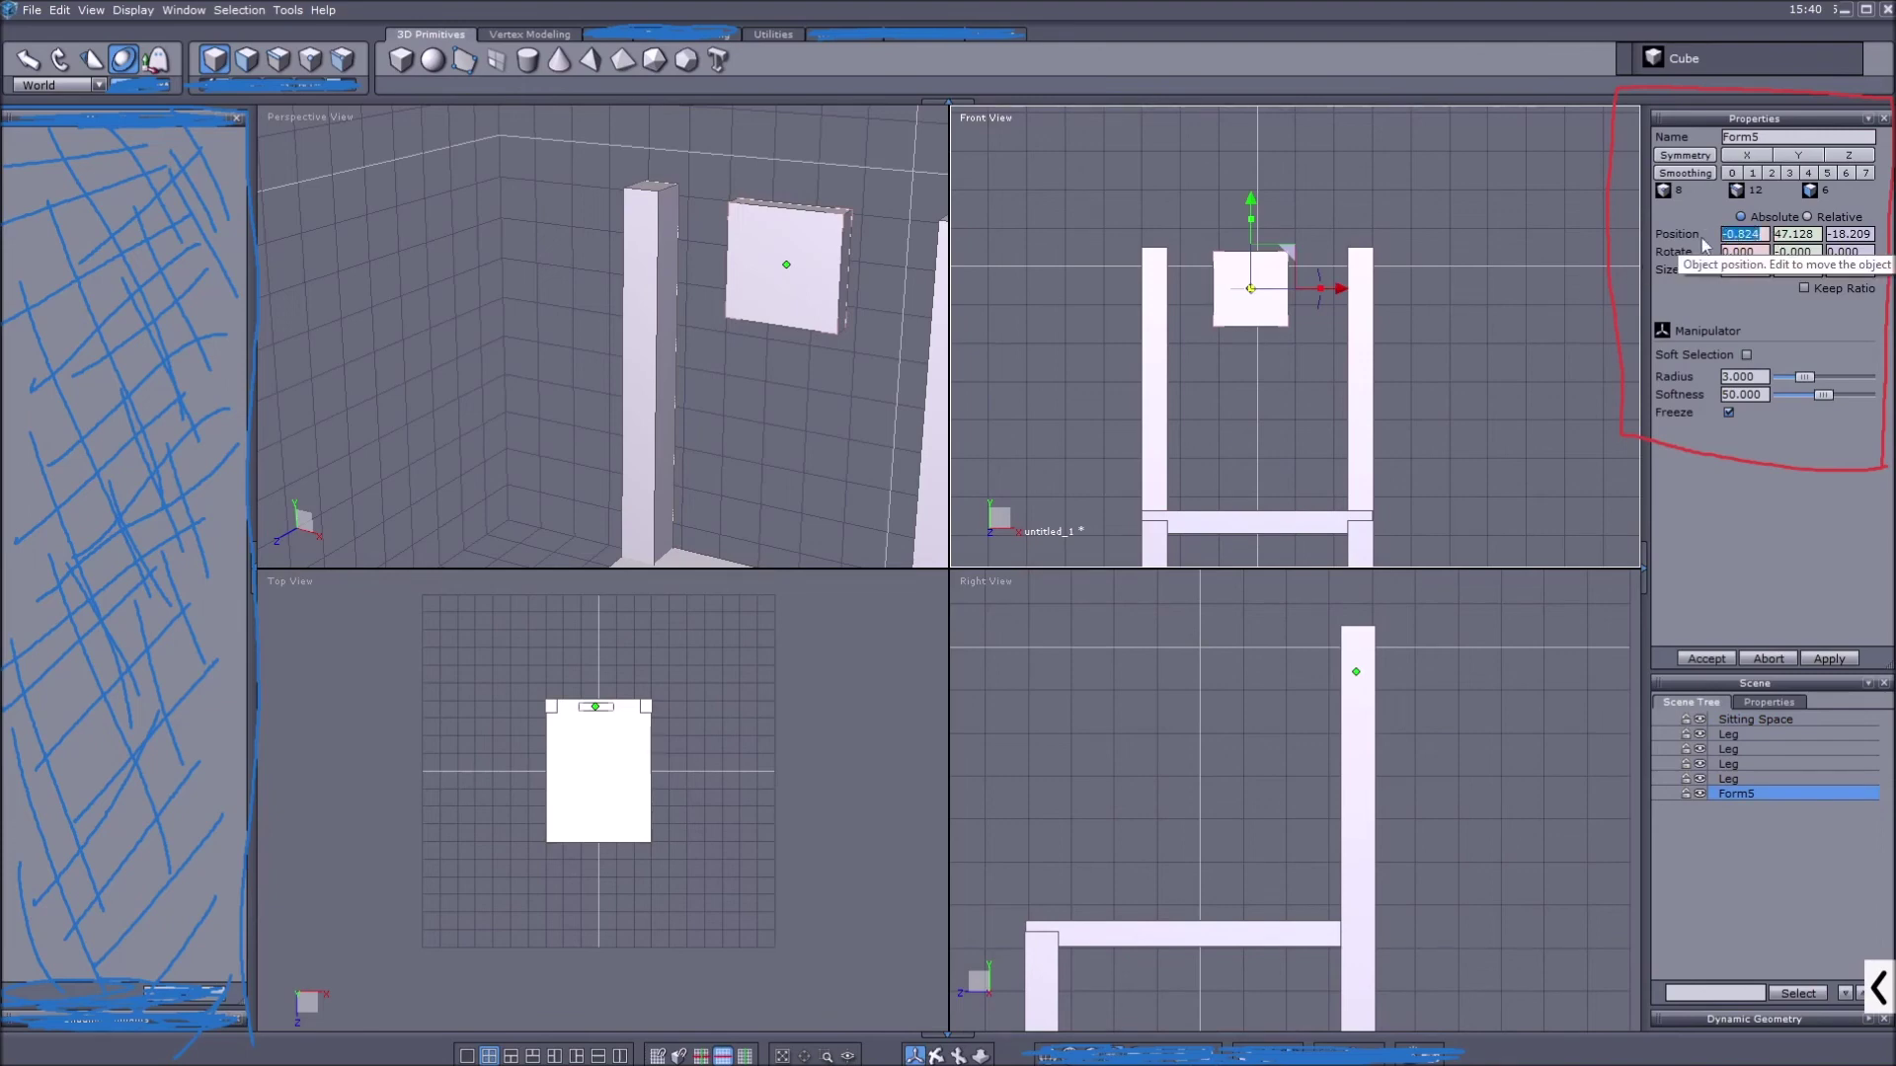
{"action": "type", "text": "0"}
{"action": "key", "text": "Return"}
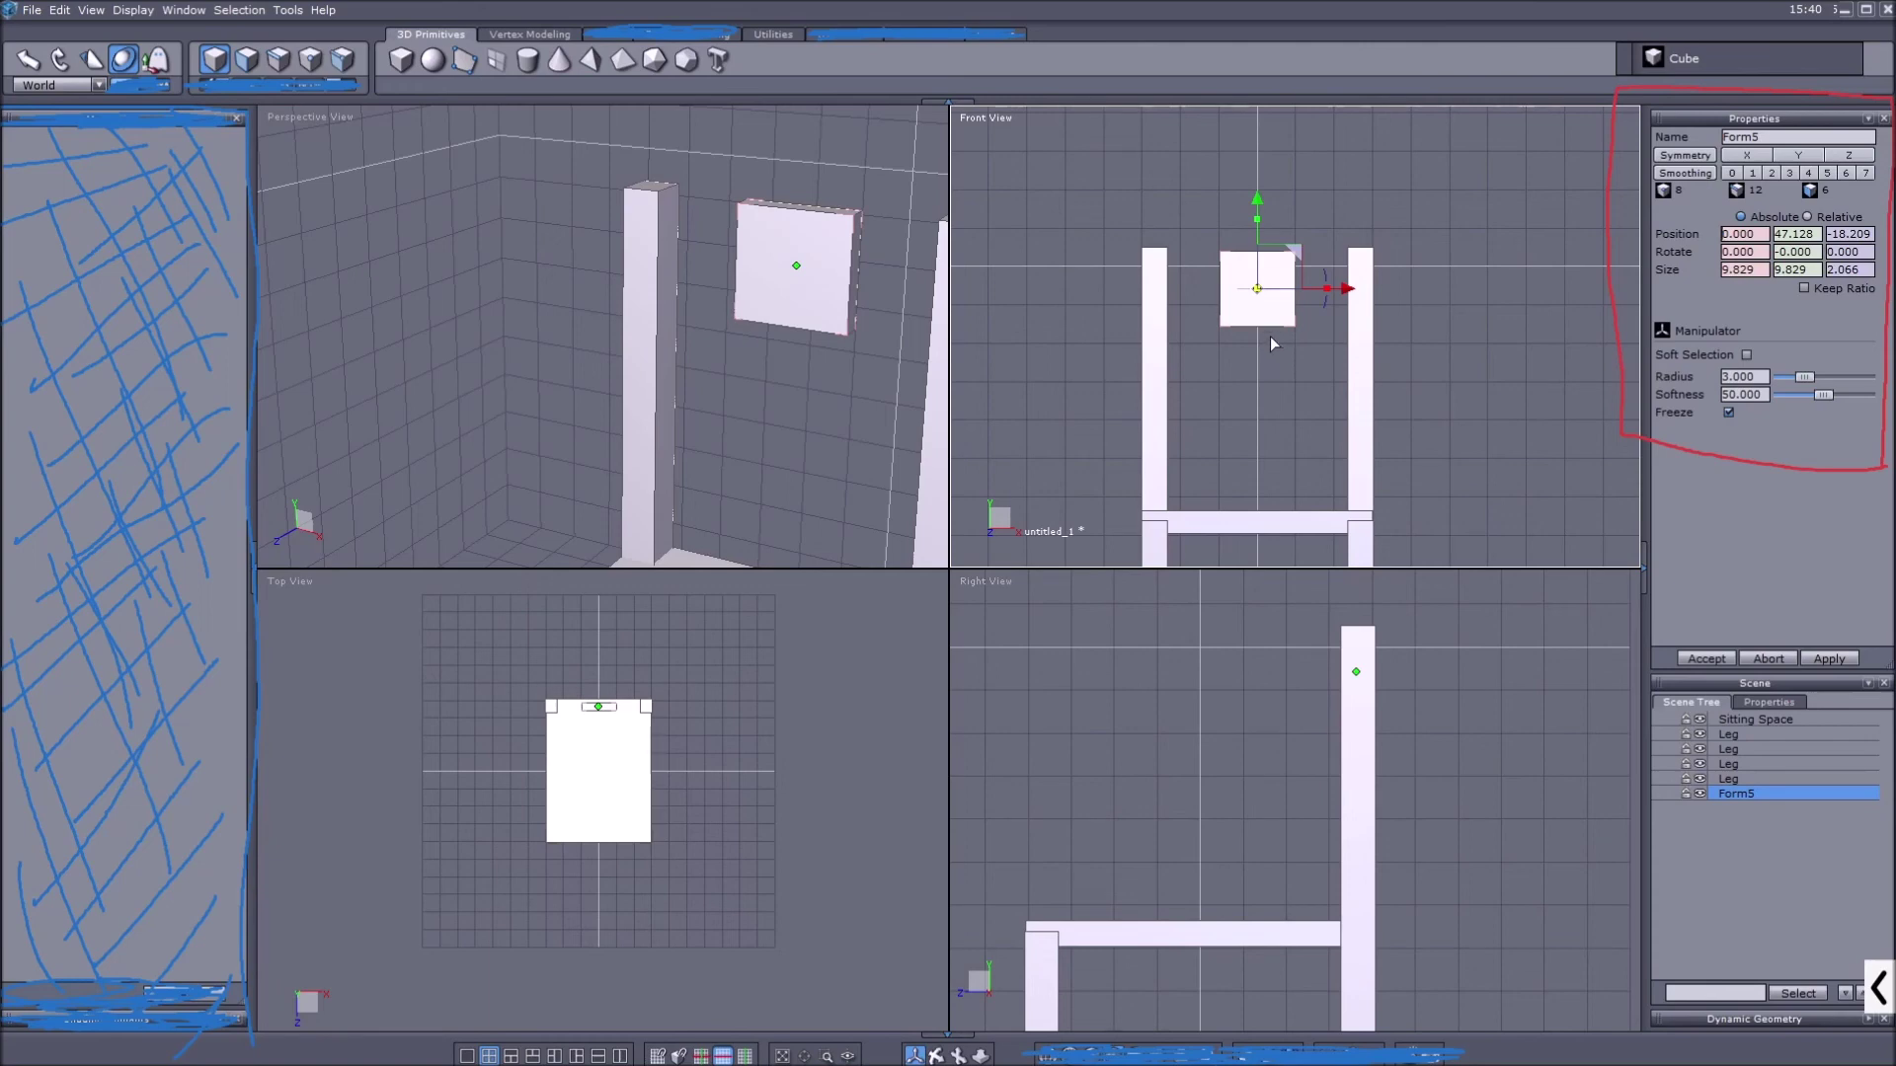
Stretch the thinned cube along X to about 25.75 so it spans the gap between the rear legs
{"action": "scroll", "coordinate": [1256, 393], "scroll_direction": "down", "scroll_amount": 2}
{"action": "middle_click_drag", "start_coordinate": [1256, 393], "coordinate": [1258, 294]}
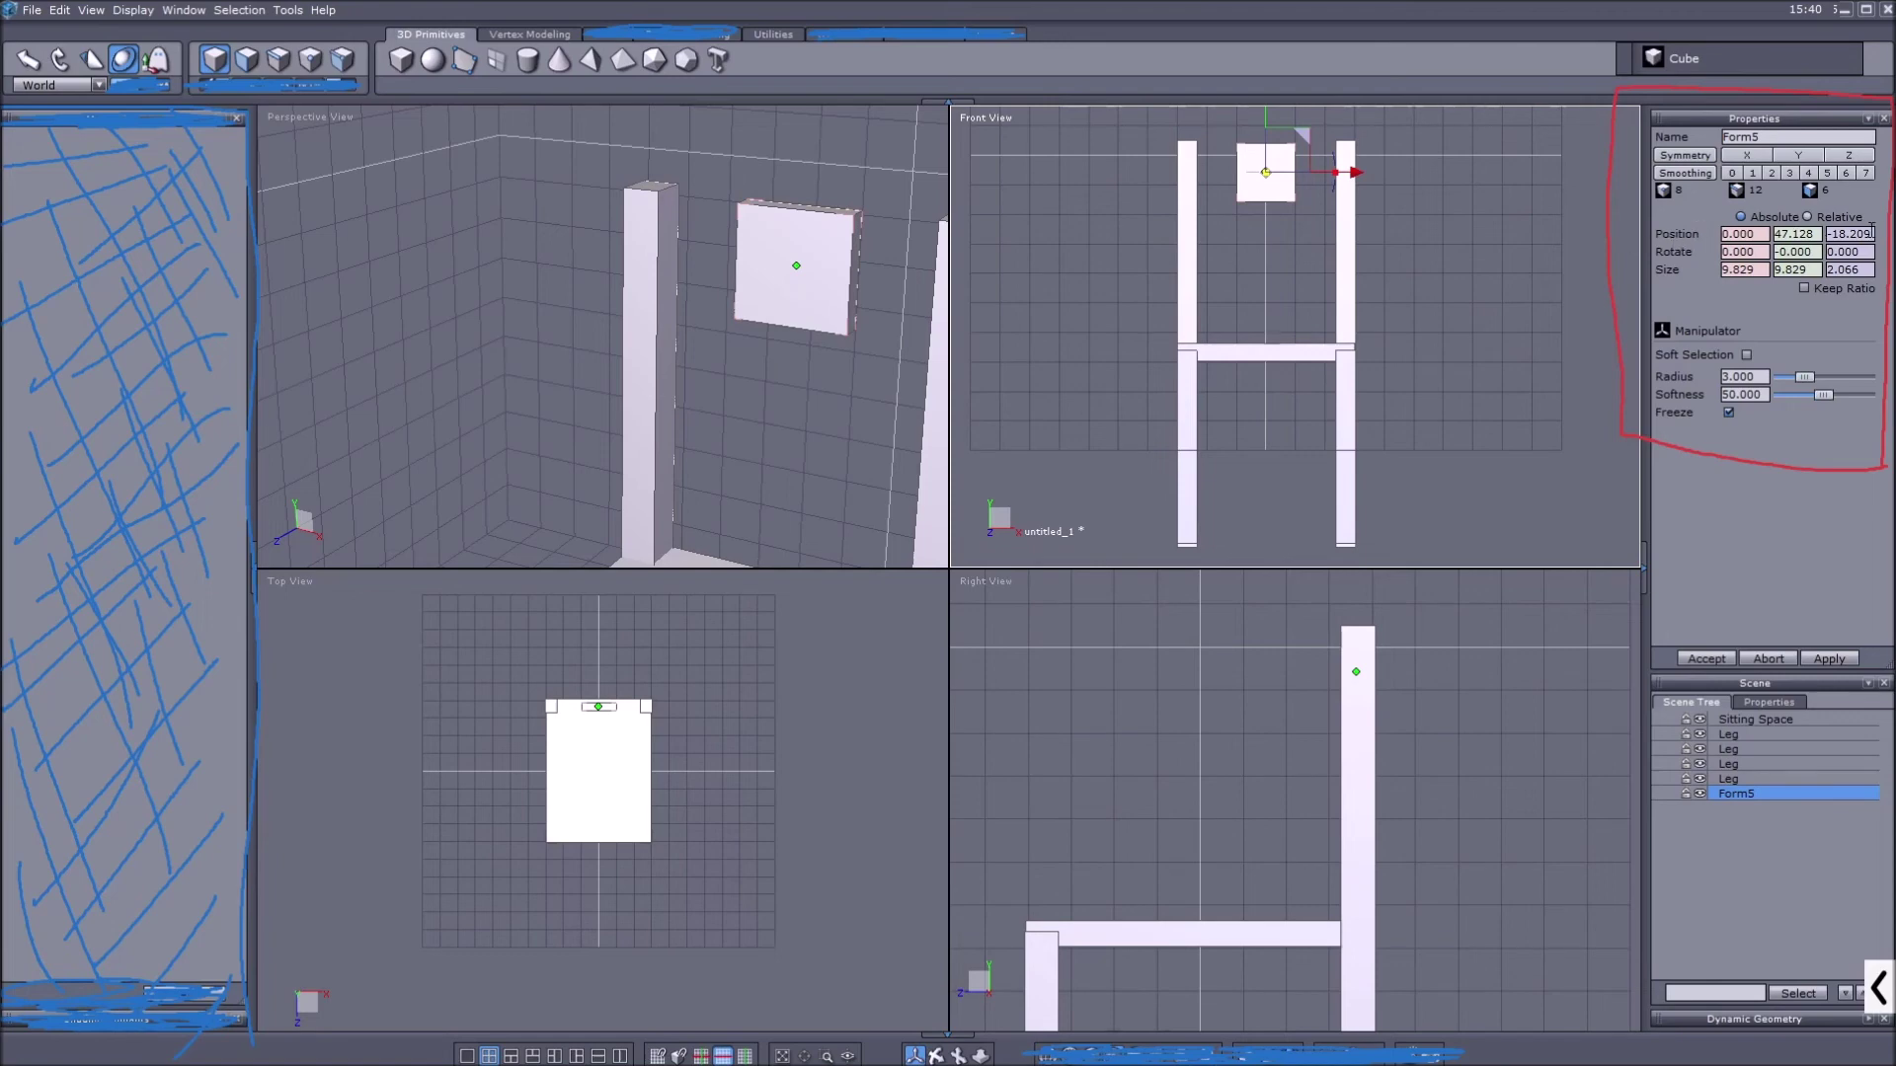
{"action": "middle_click_drag", "start_coordinate": [1271, 296], "coordinate": [1268, 390]}
{"action": "scroll", "coordinate": [1264, 326], "scroll_direction": "up", "scroll_amount": 2}
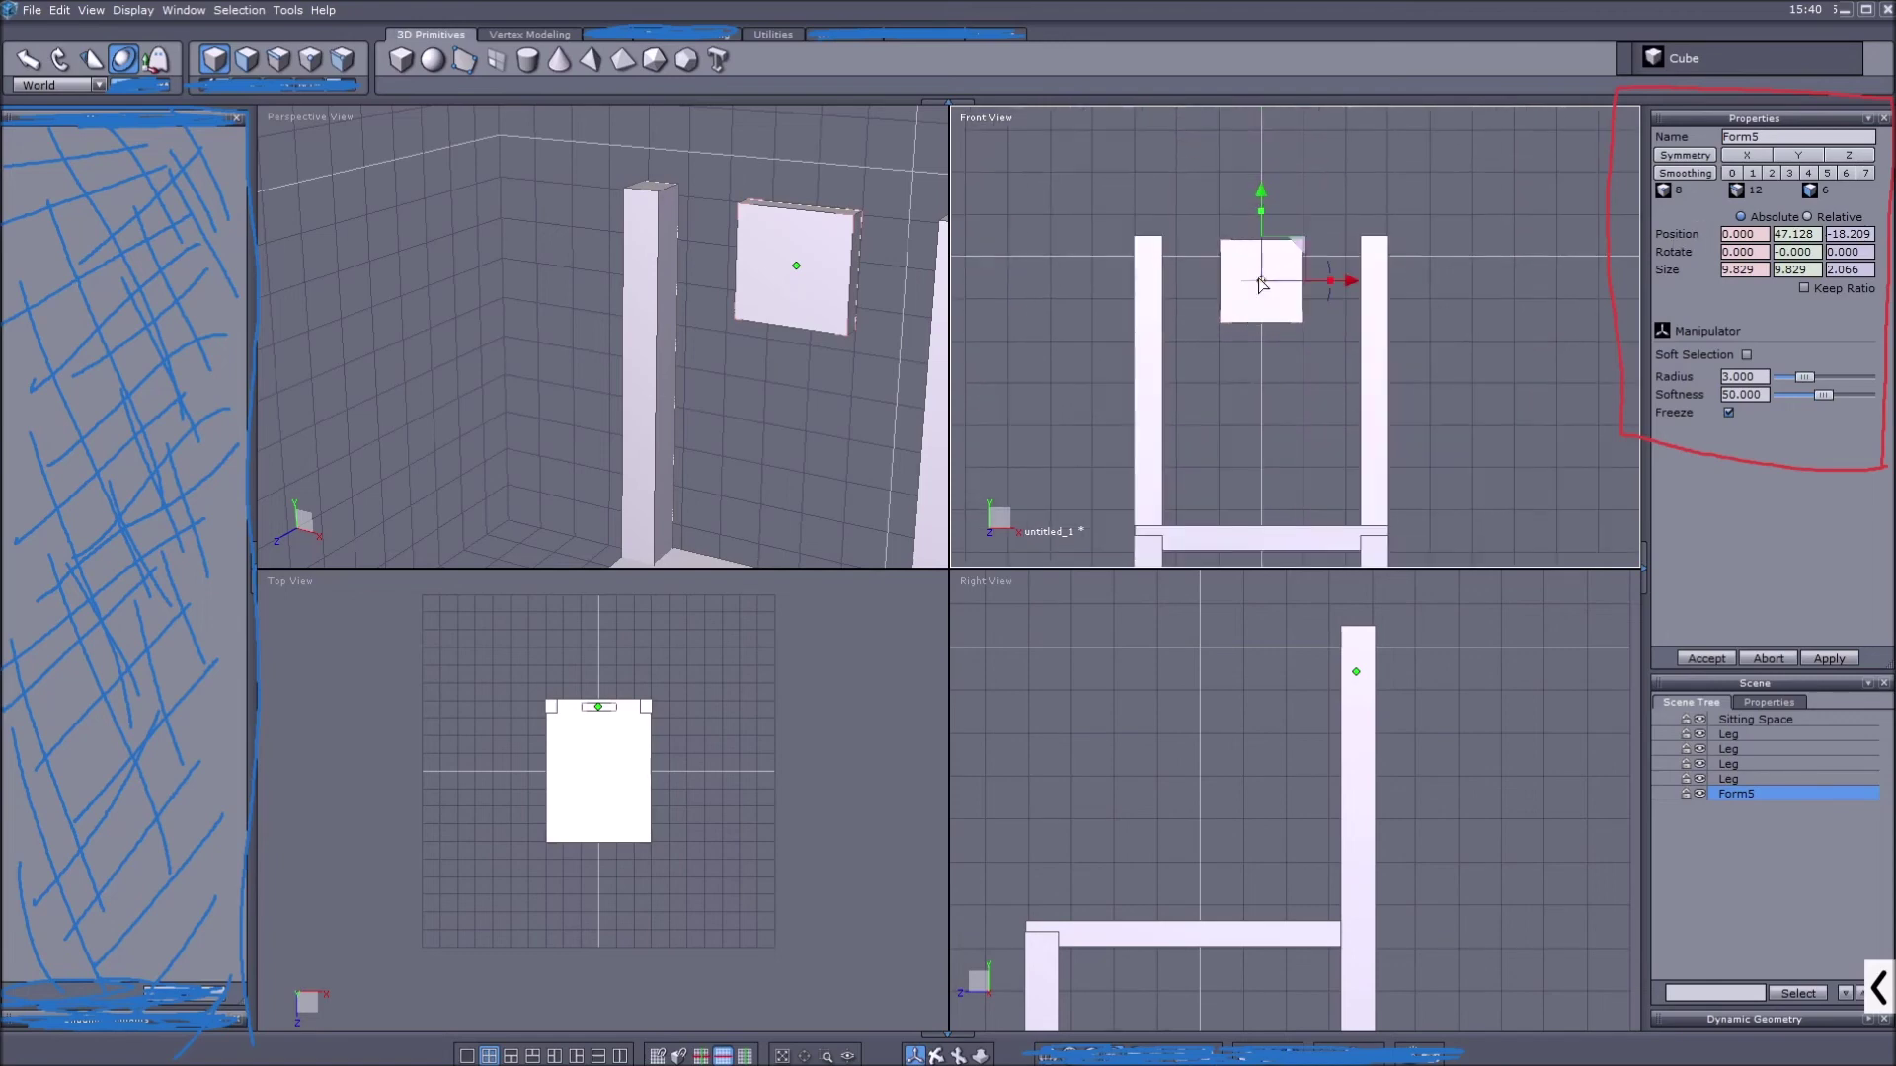
{"action": "left_click_drag", "start_coordinate": [1329, 289], "coordinate": [1435, 318]}
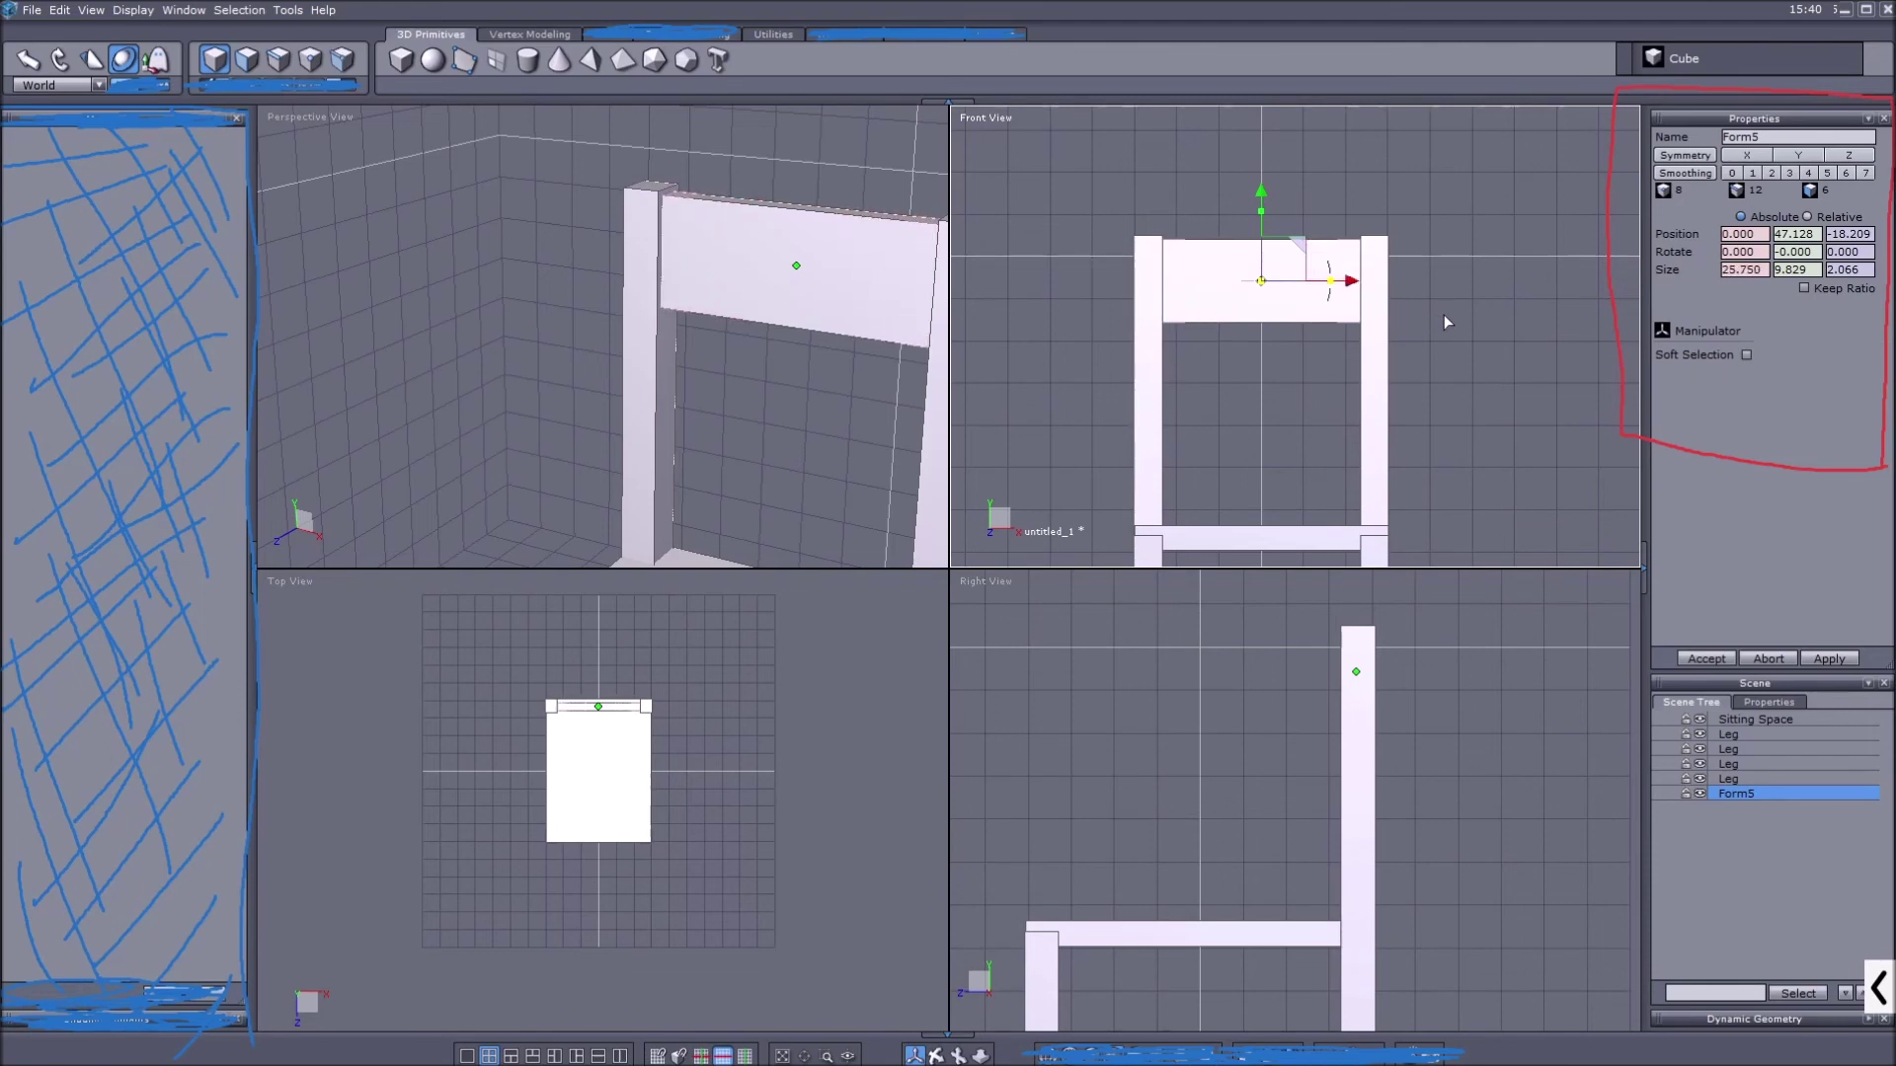
Duplicate the backrest board and lower the copy along Y to about 30.8 as a second board
{"action": "scroll", "coordinate": [708, 295], "scroll_direction": "down", "scroll_amount": 3}
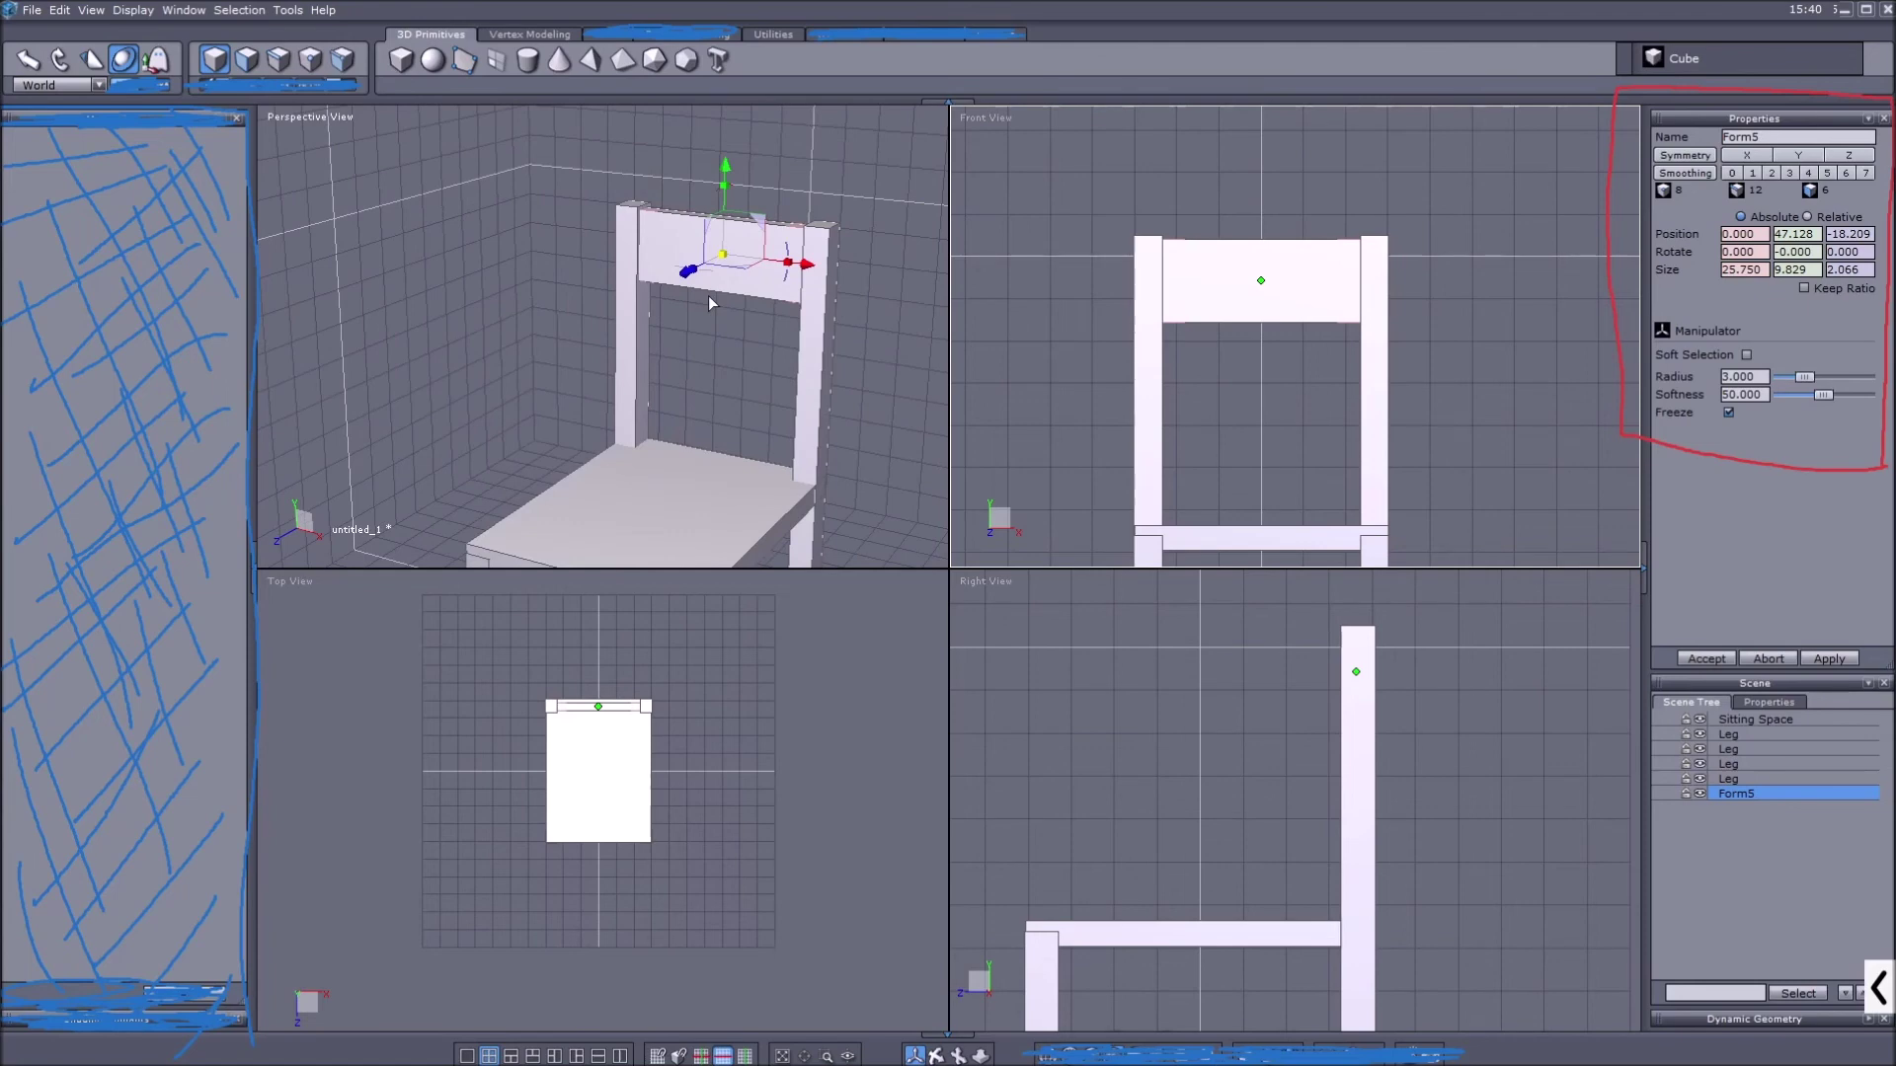
{"action": "key", "text": "ctrl+c"}
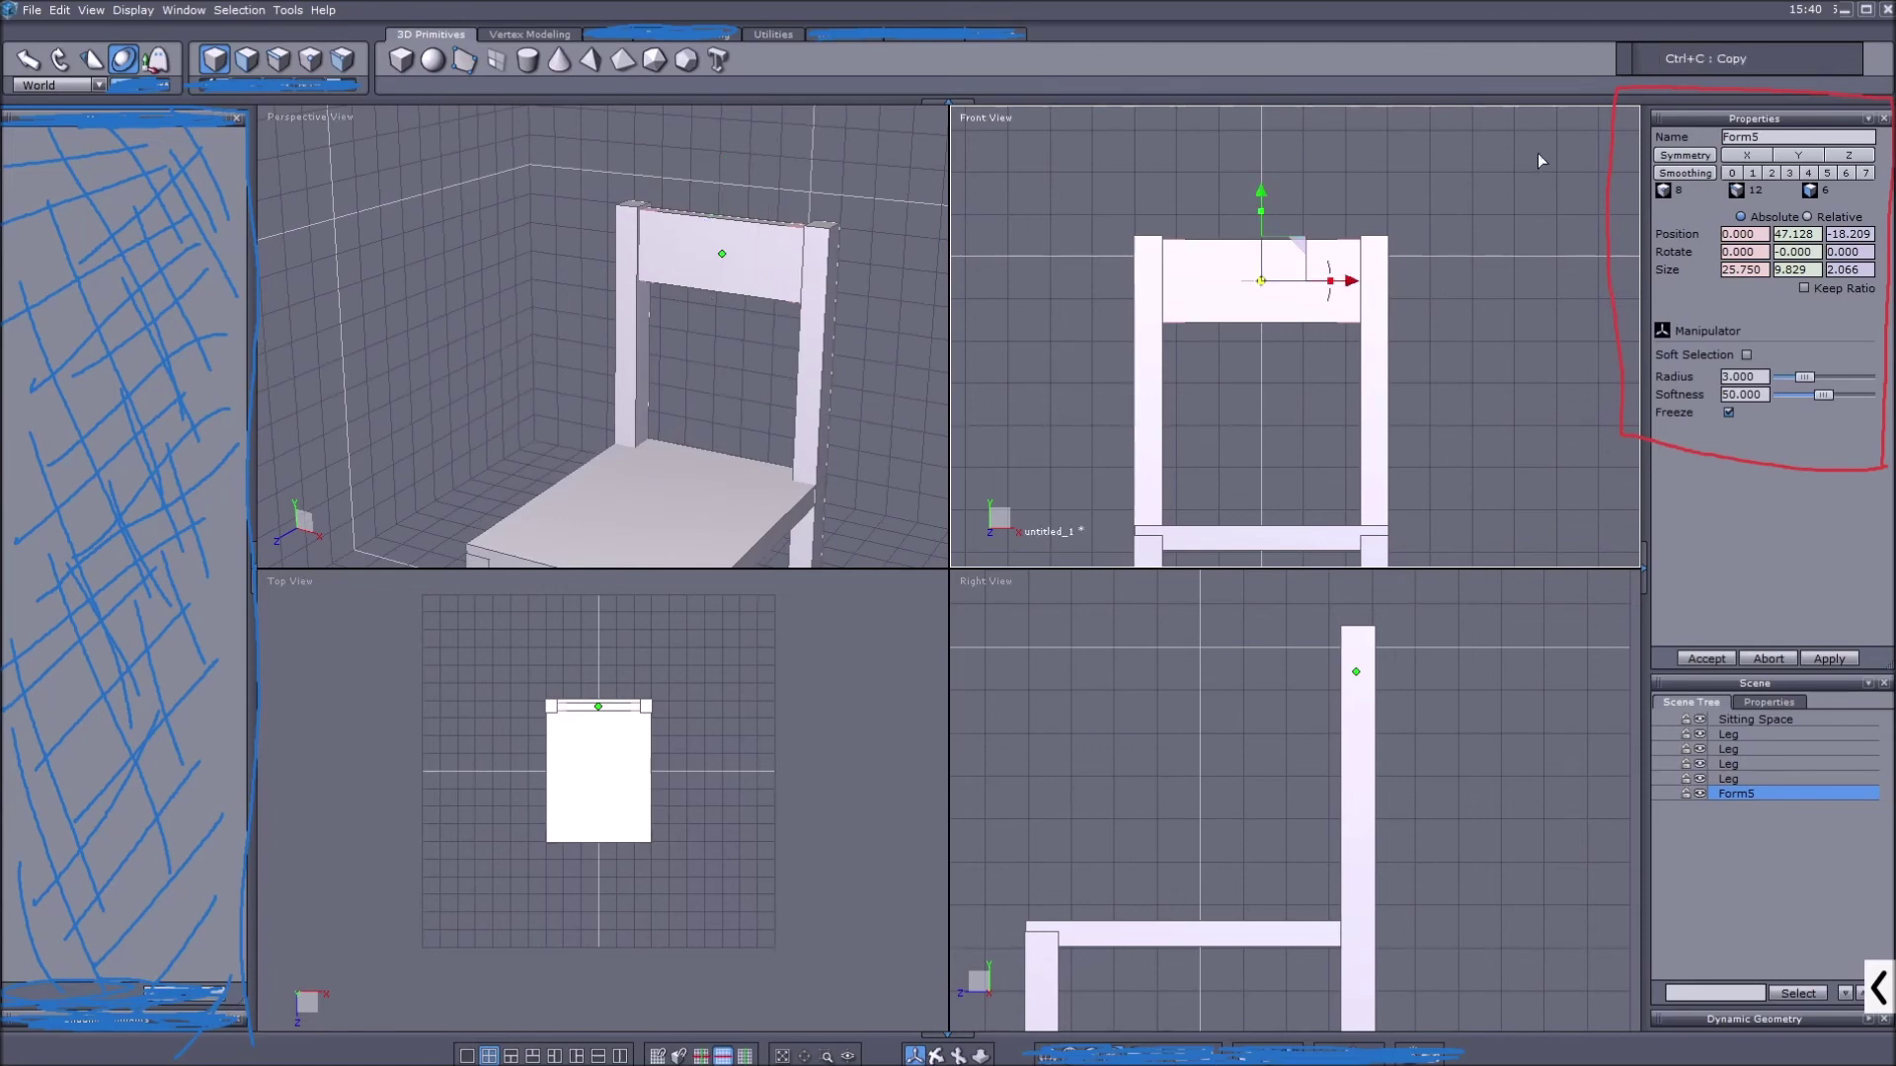
{"action": "key", "text": "ctrl+v"}
{"action": "left_click_drag", "start_coordinate": [1262, 192], "coordinate": [1262, 331]}
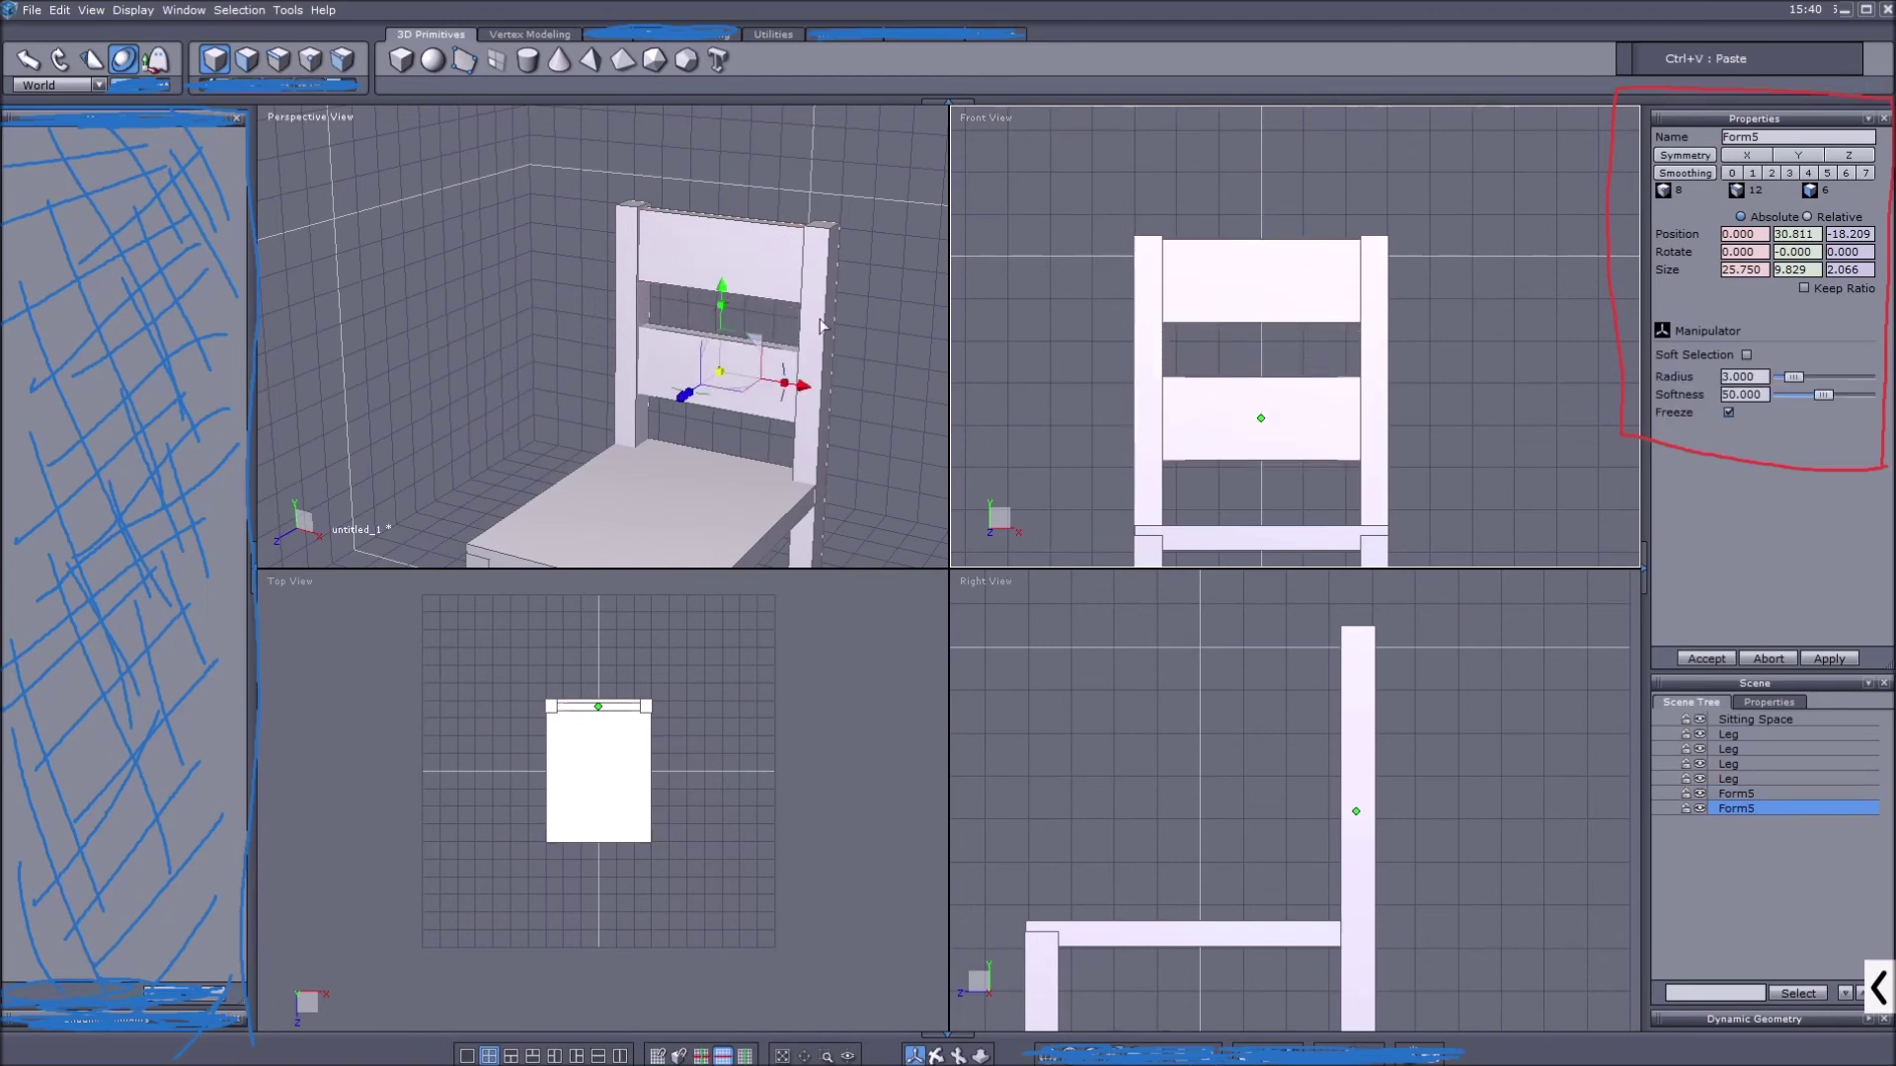
{"action": "middle_click_drag", "start_coordinate": [783, 324], "coordinate": [834, 229]}
{"action": "scroll", "coordinate": [802, 308], "scroll_direction": "down", "scroll_amount": 3}
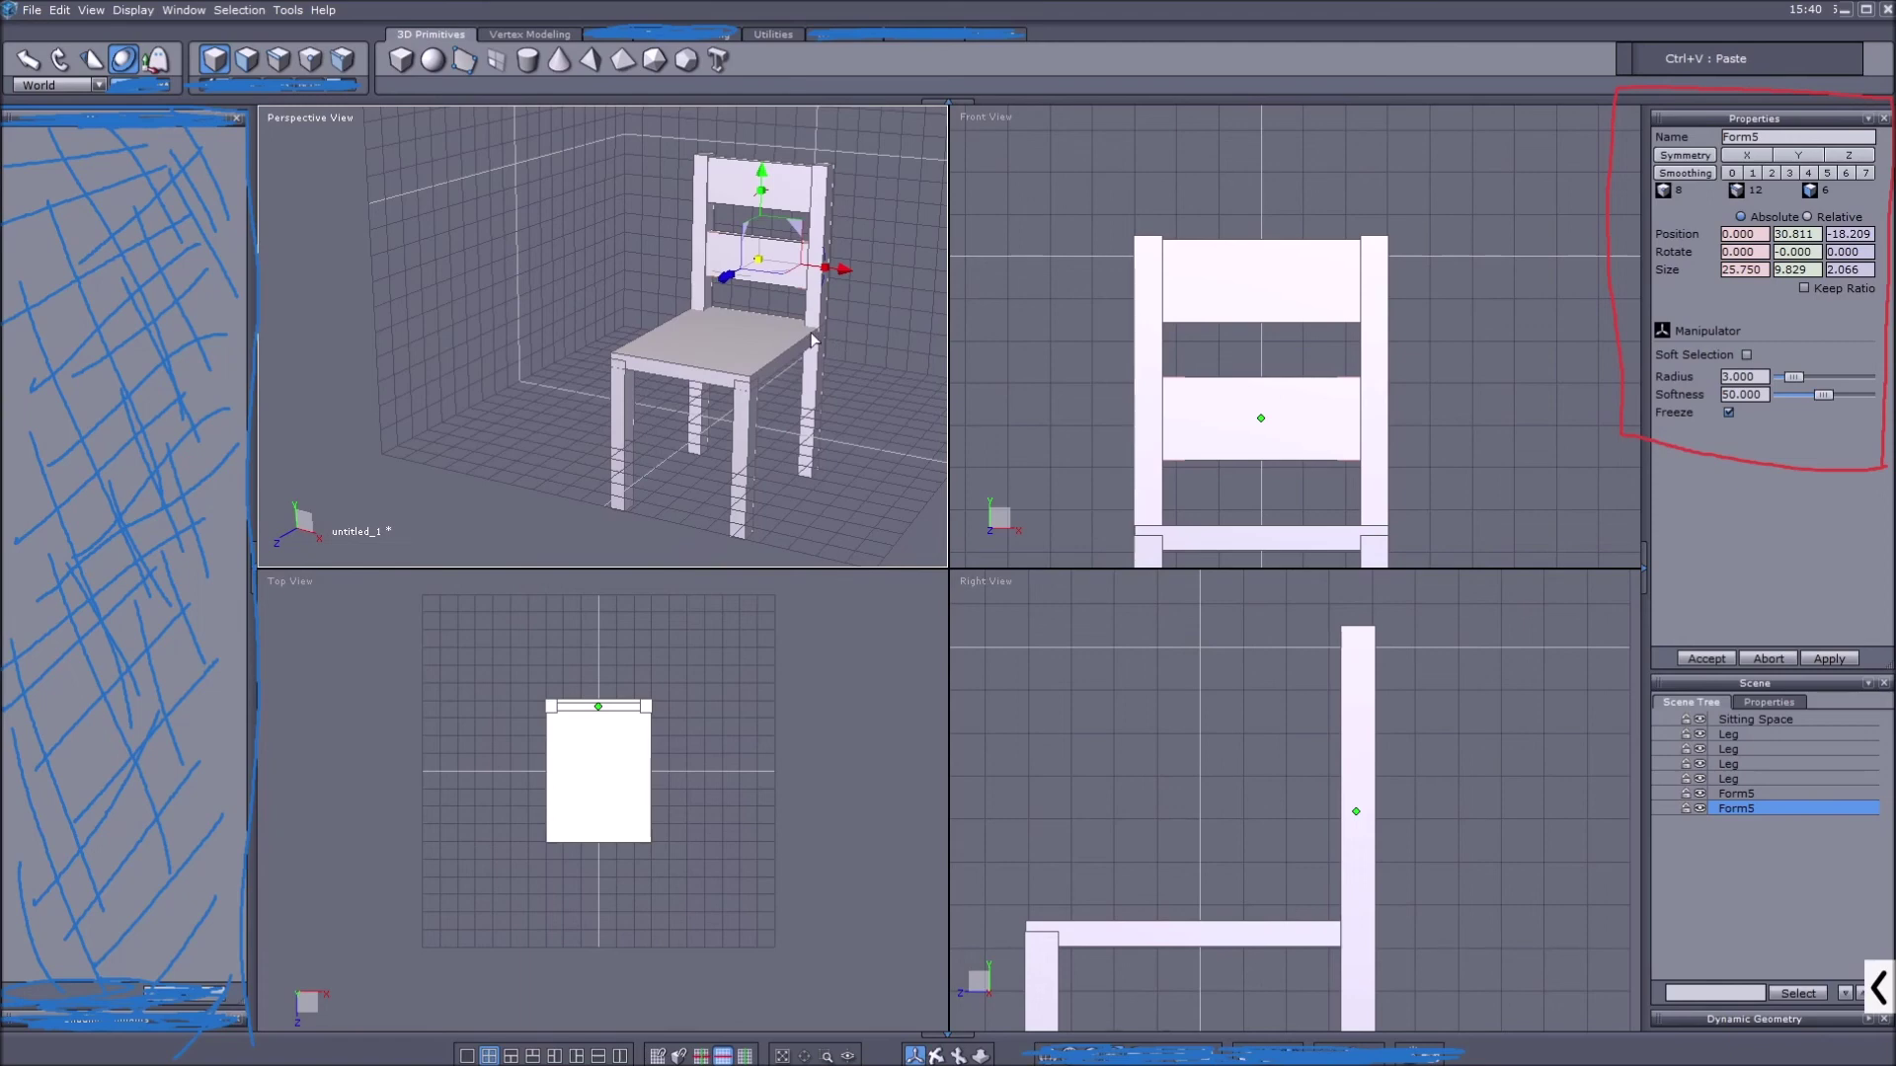
{"action": "scroll", "coordinate": [1021, 344], "scroll_direction": "down", "scroll_amount": 3}
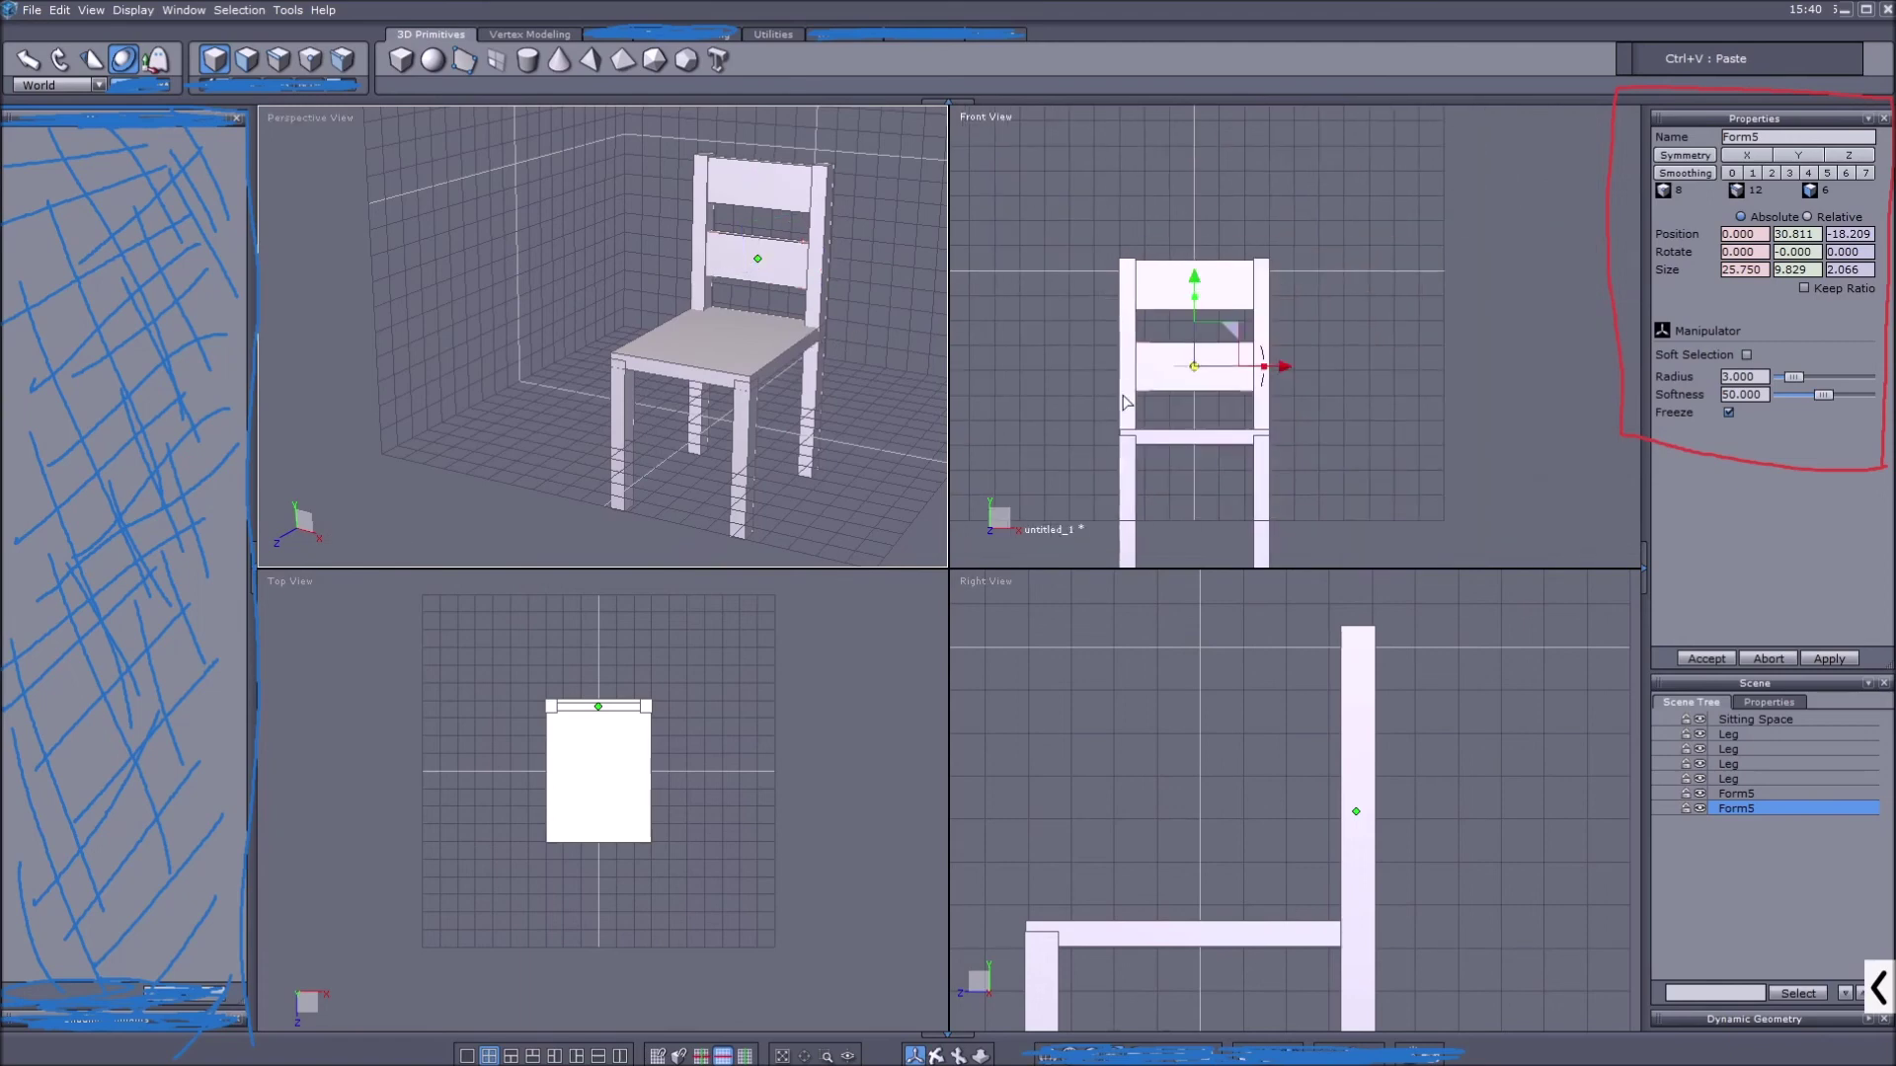
Show the utility tools and circle the Group tool in red with the annotation pen
{"action": "left_click", "coordinate": [775, 36]}
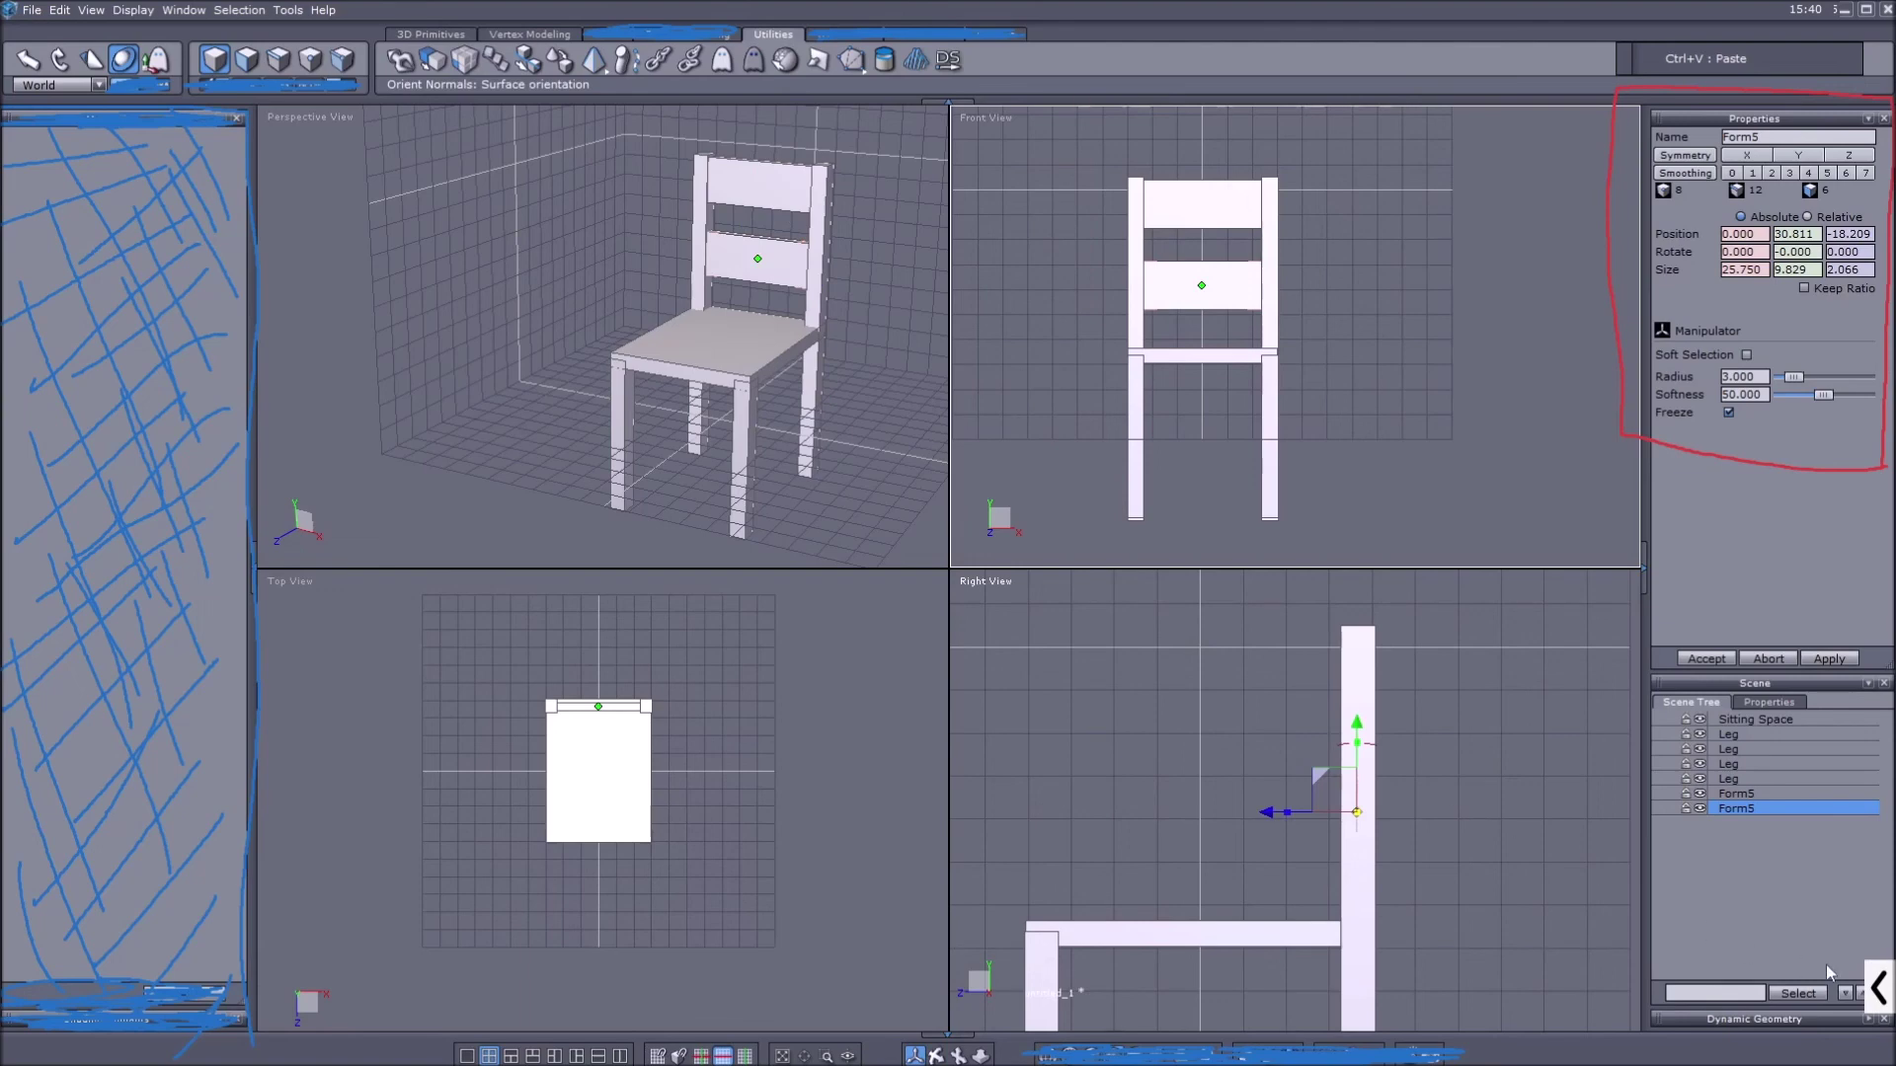
{"action": "left_click", "coordinate": [1879, 987]}
{"action": "left_click", "coordinate": [1135, 988]}
{"action": "mouse_move", "coordinate": [637, 87]}
{"action": "left_mouse_down"}
{"action": "mouse_move", "coordinate": [696, 77]}
{"action": "mouse_move", "coordinate": [637, 51]}
{"action": "mouse_move", "coordinate": [646, 87]}
{"action": "mouse_move", "coordinate": [683, 45]}
{"action": "left_mouse_up"}
{"action": "left_click", "coordinate": [1531, 987]}
{"action": "left_click", "coordinate": [1075, 987]}
Select the Sitting Space, all four legs and both backrest boards in the scene, and group them
{"action": "left_click", "coordinate": [1736, 837]}
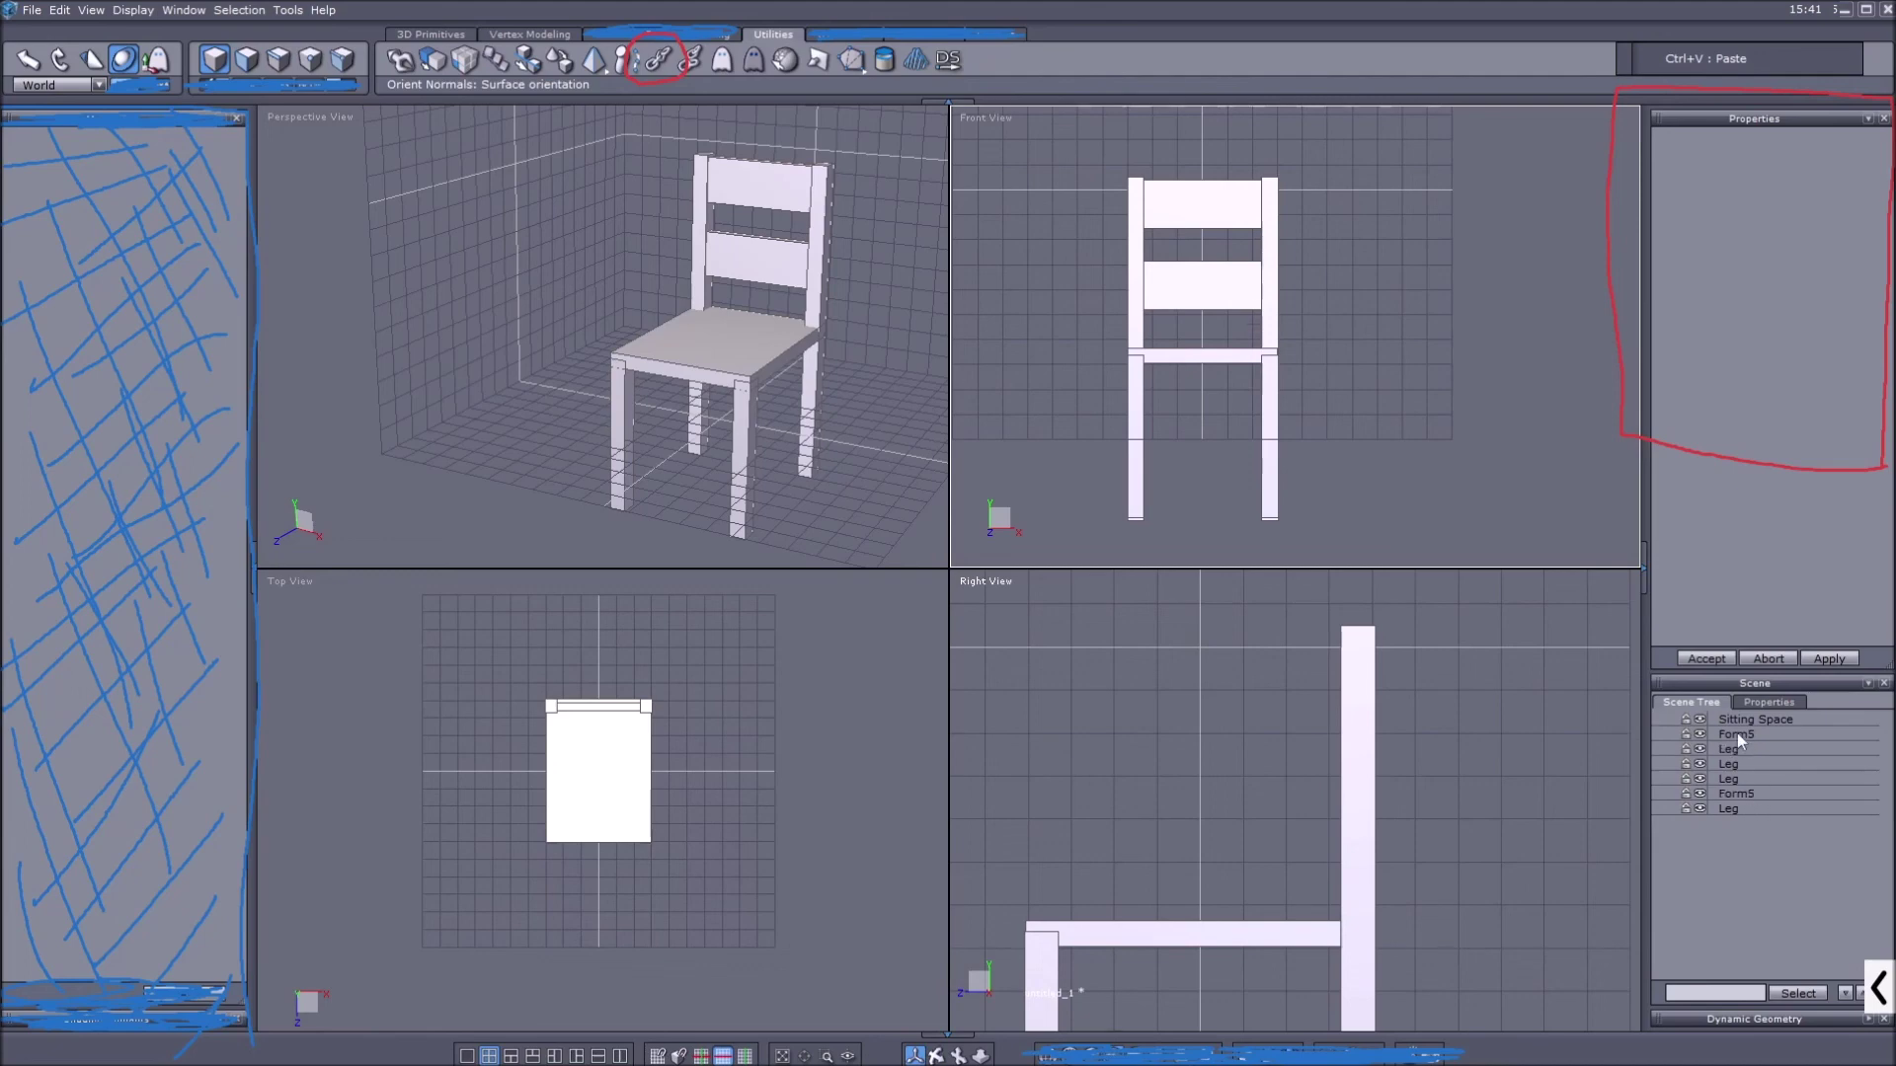
{"action": "left_click_drag", "start_coordinate": [1736, 800], "coordinate": [1737, 812]}
{"action": "left_click", "coordinate": [1737, 809]}
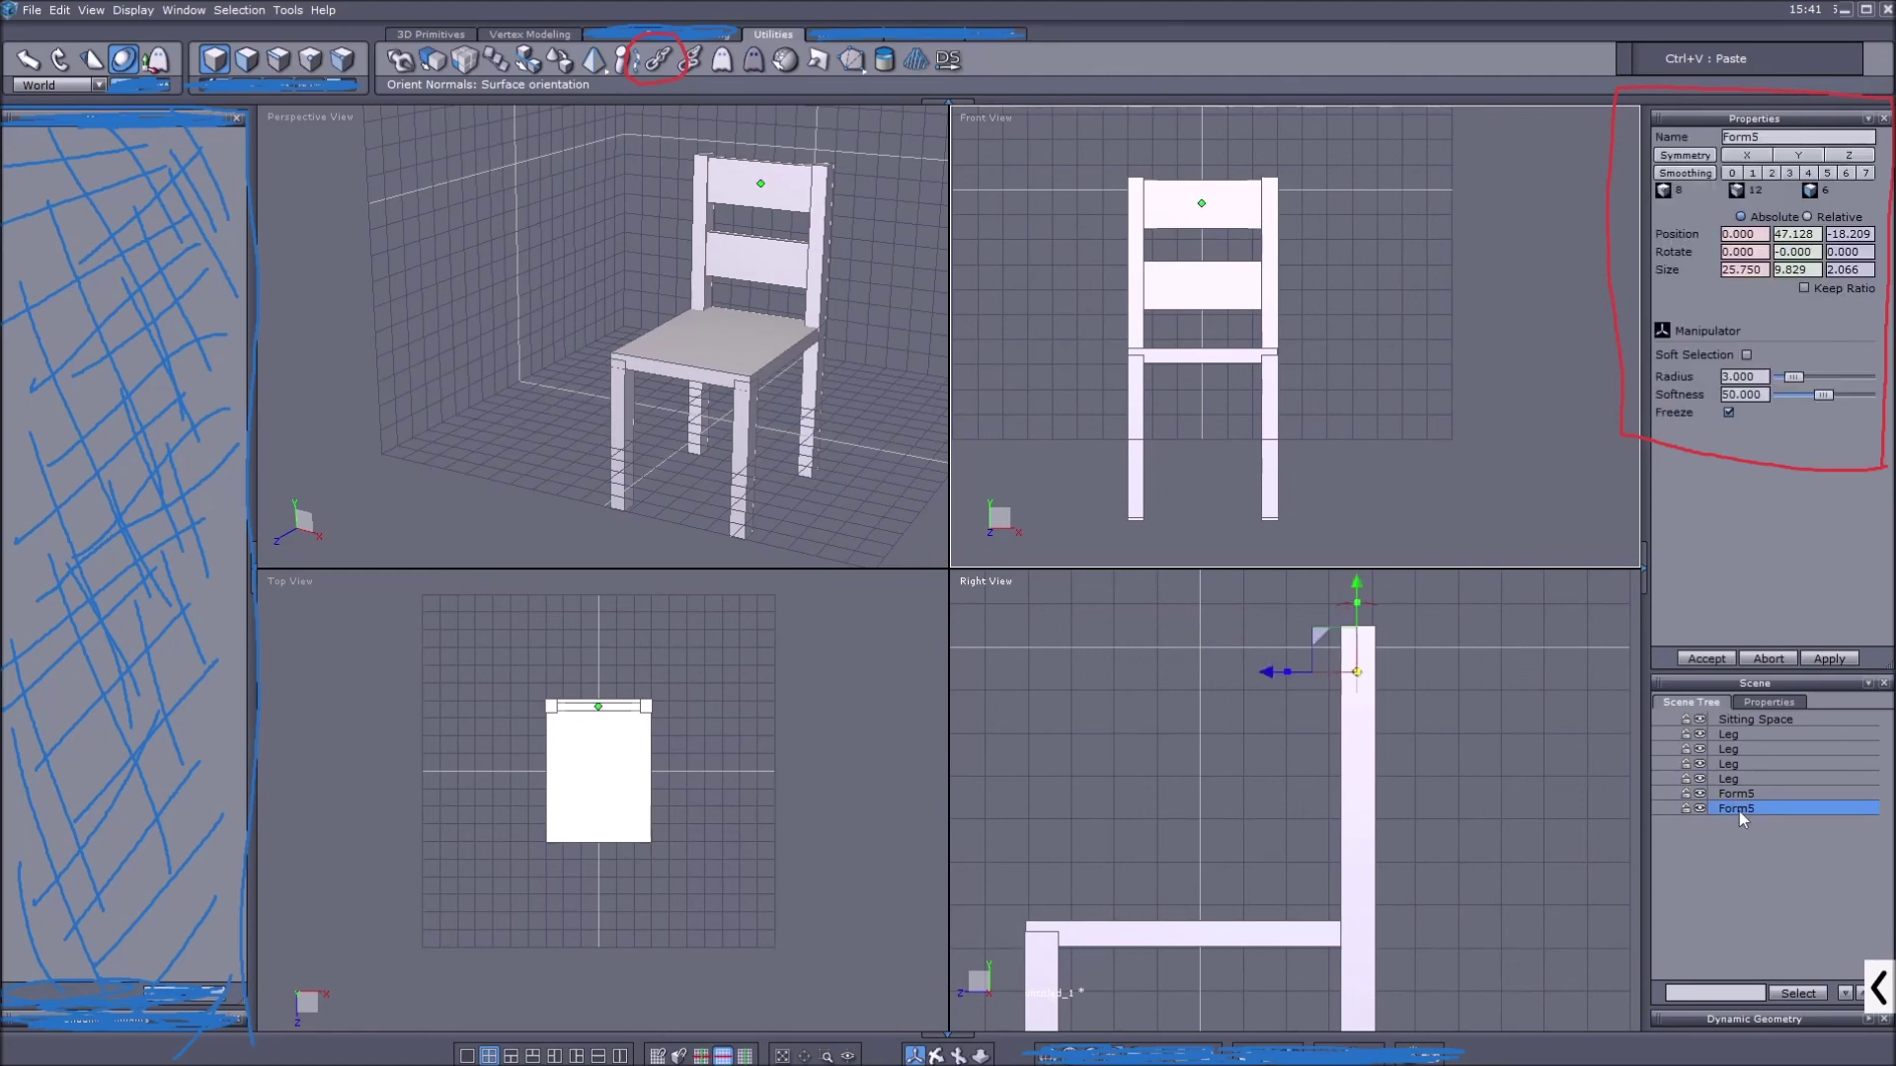
{"action": "left_click_drag", "start_coordinate": [1739, 810], "coordinate": [1738, 720]}
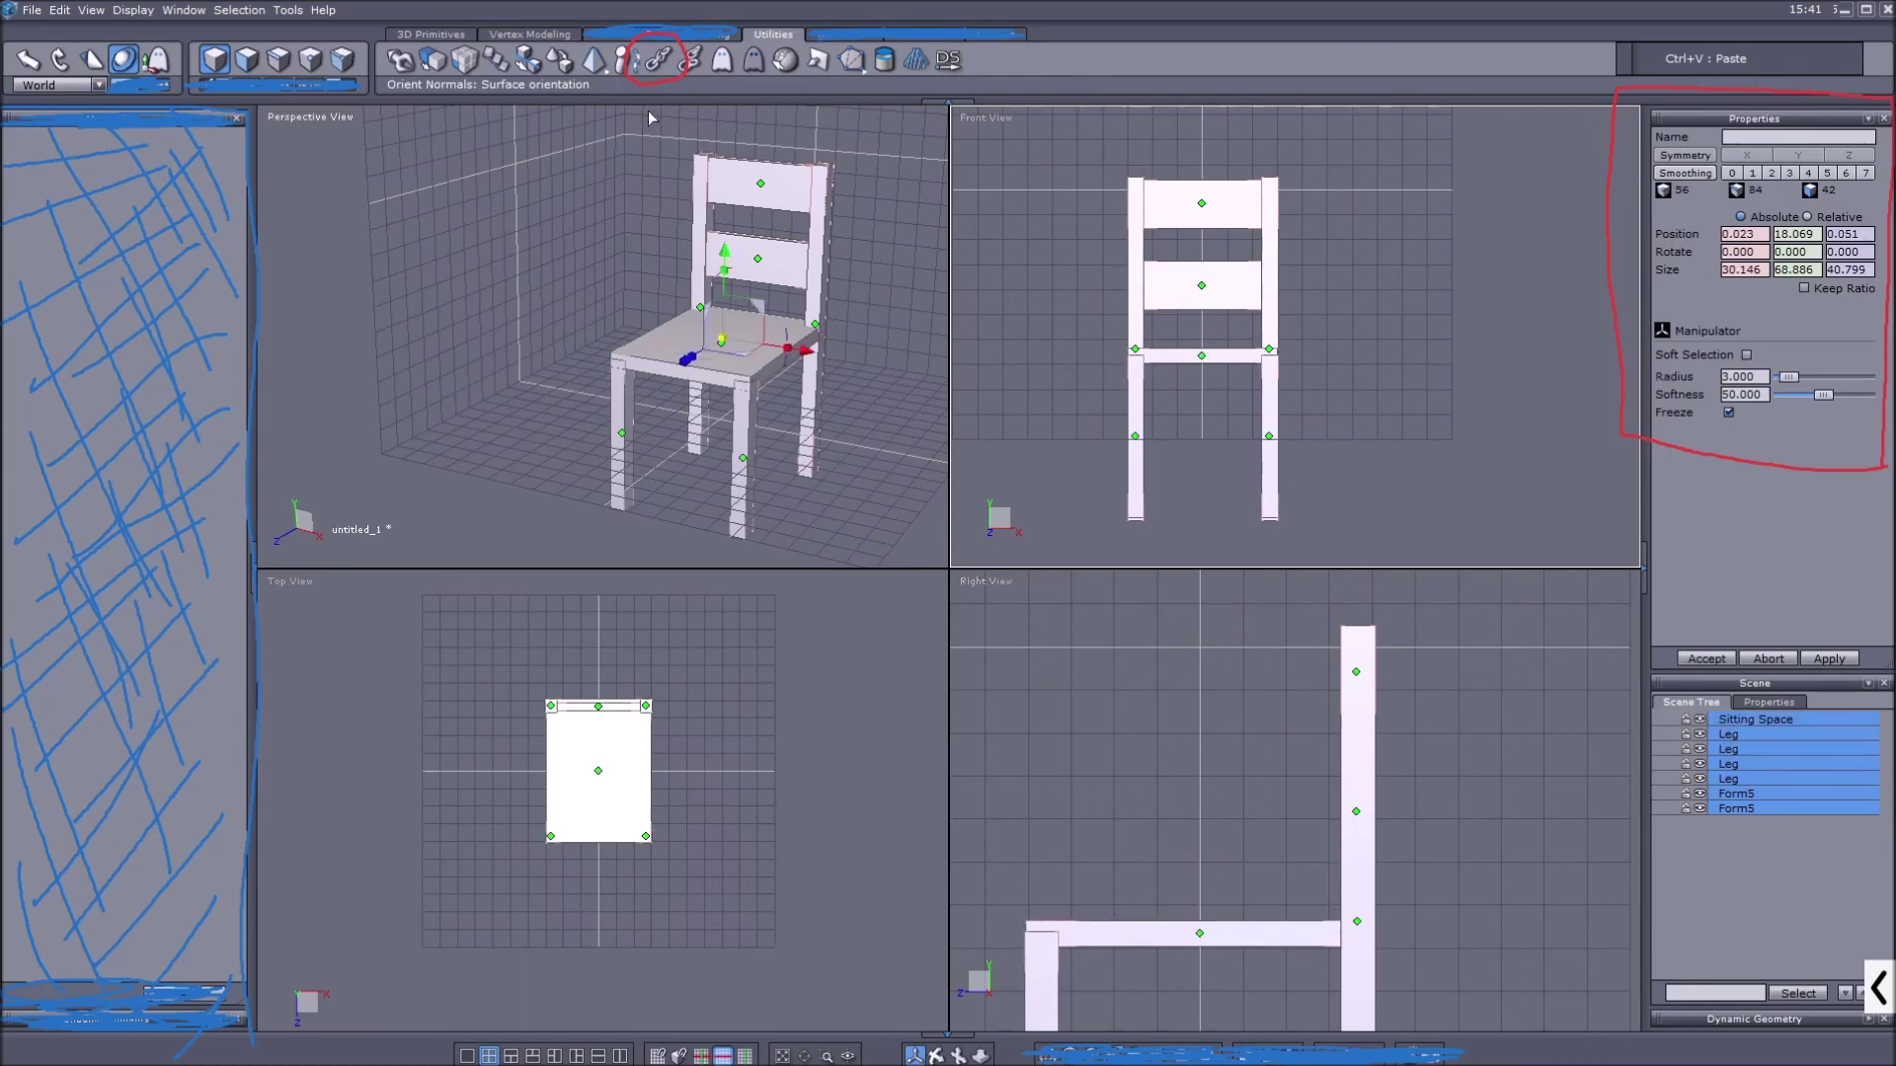
{"action": "left_click", "coordinate": [658, 65]}
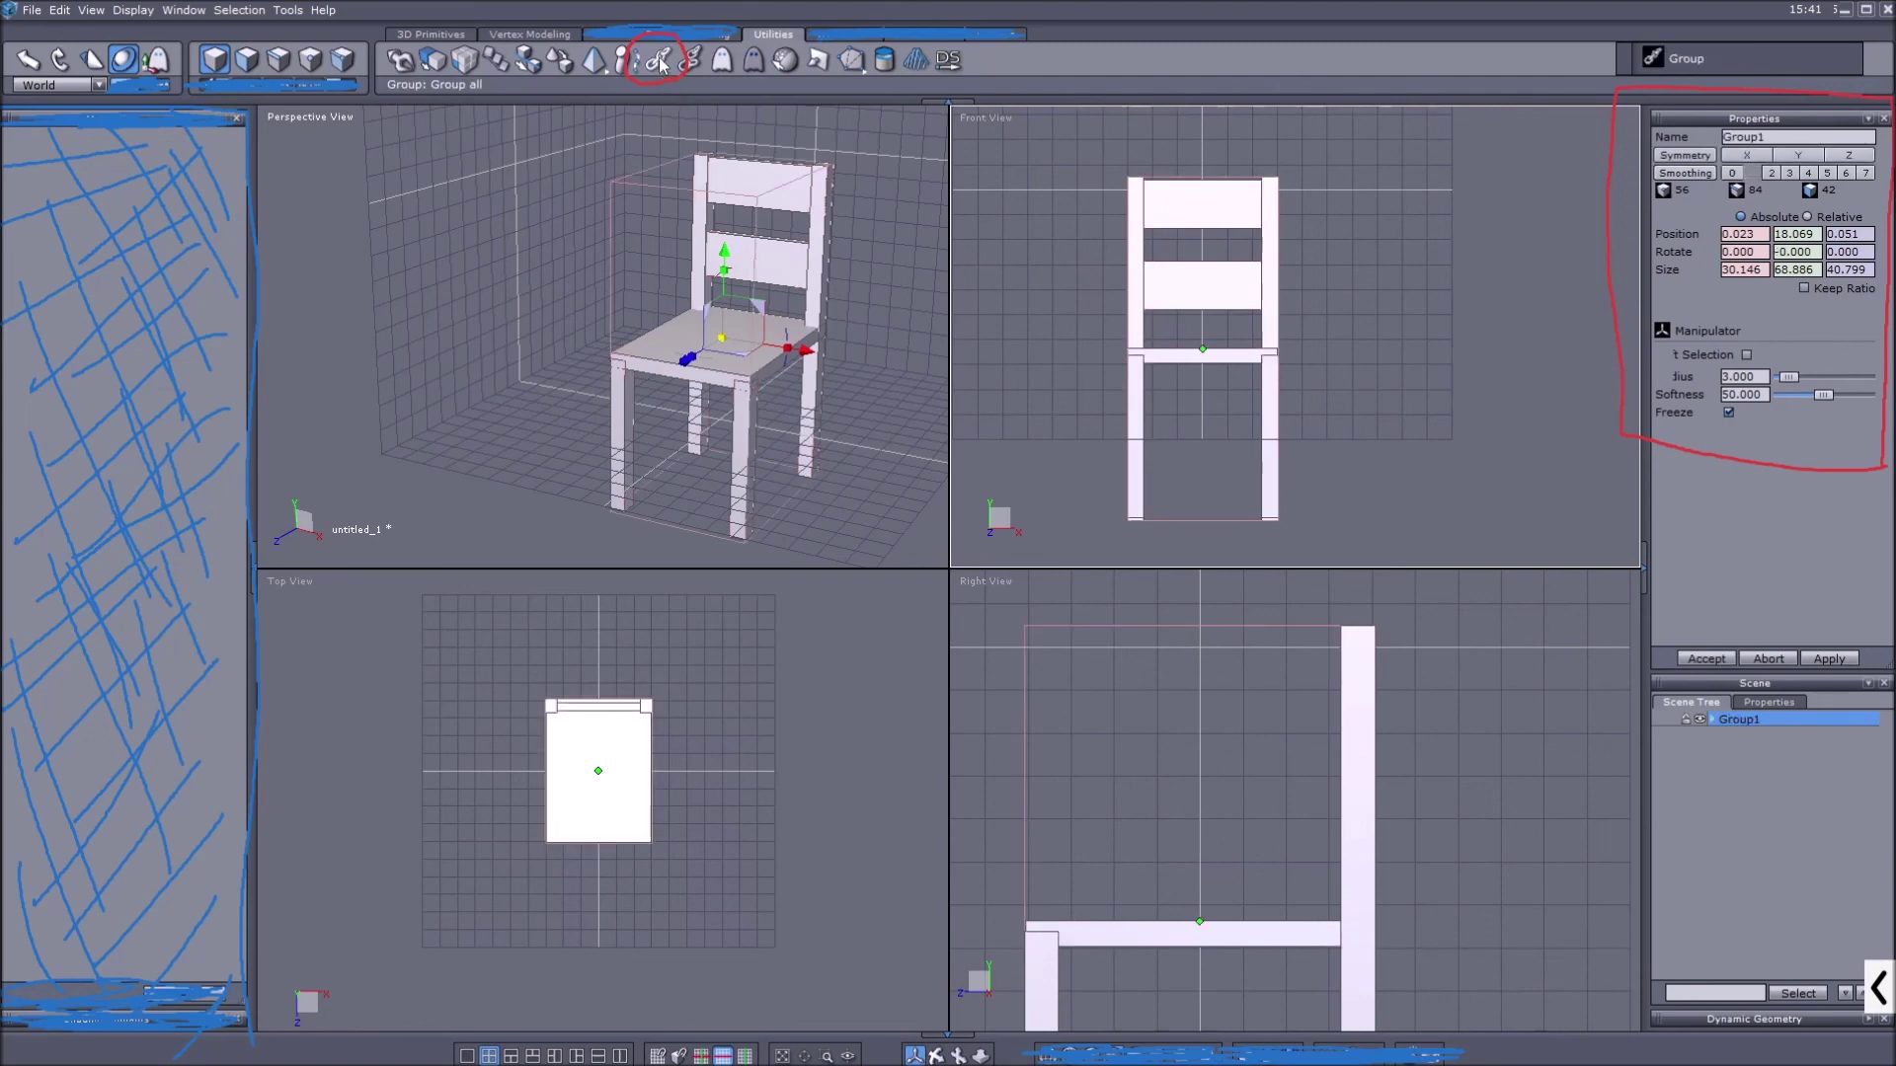
Expand the new group in the scene tree to list its parts, and rename the group as Chair
{"action": "left_click", "coordinate": [1711, 720]}
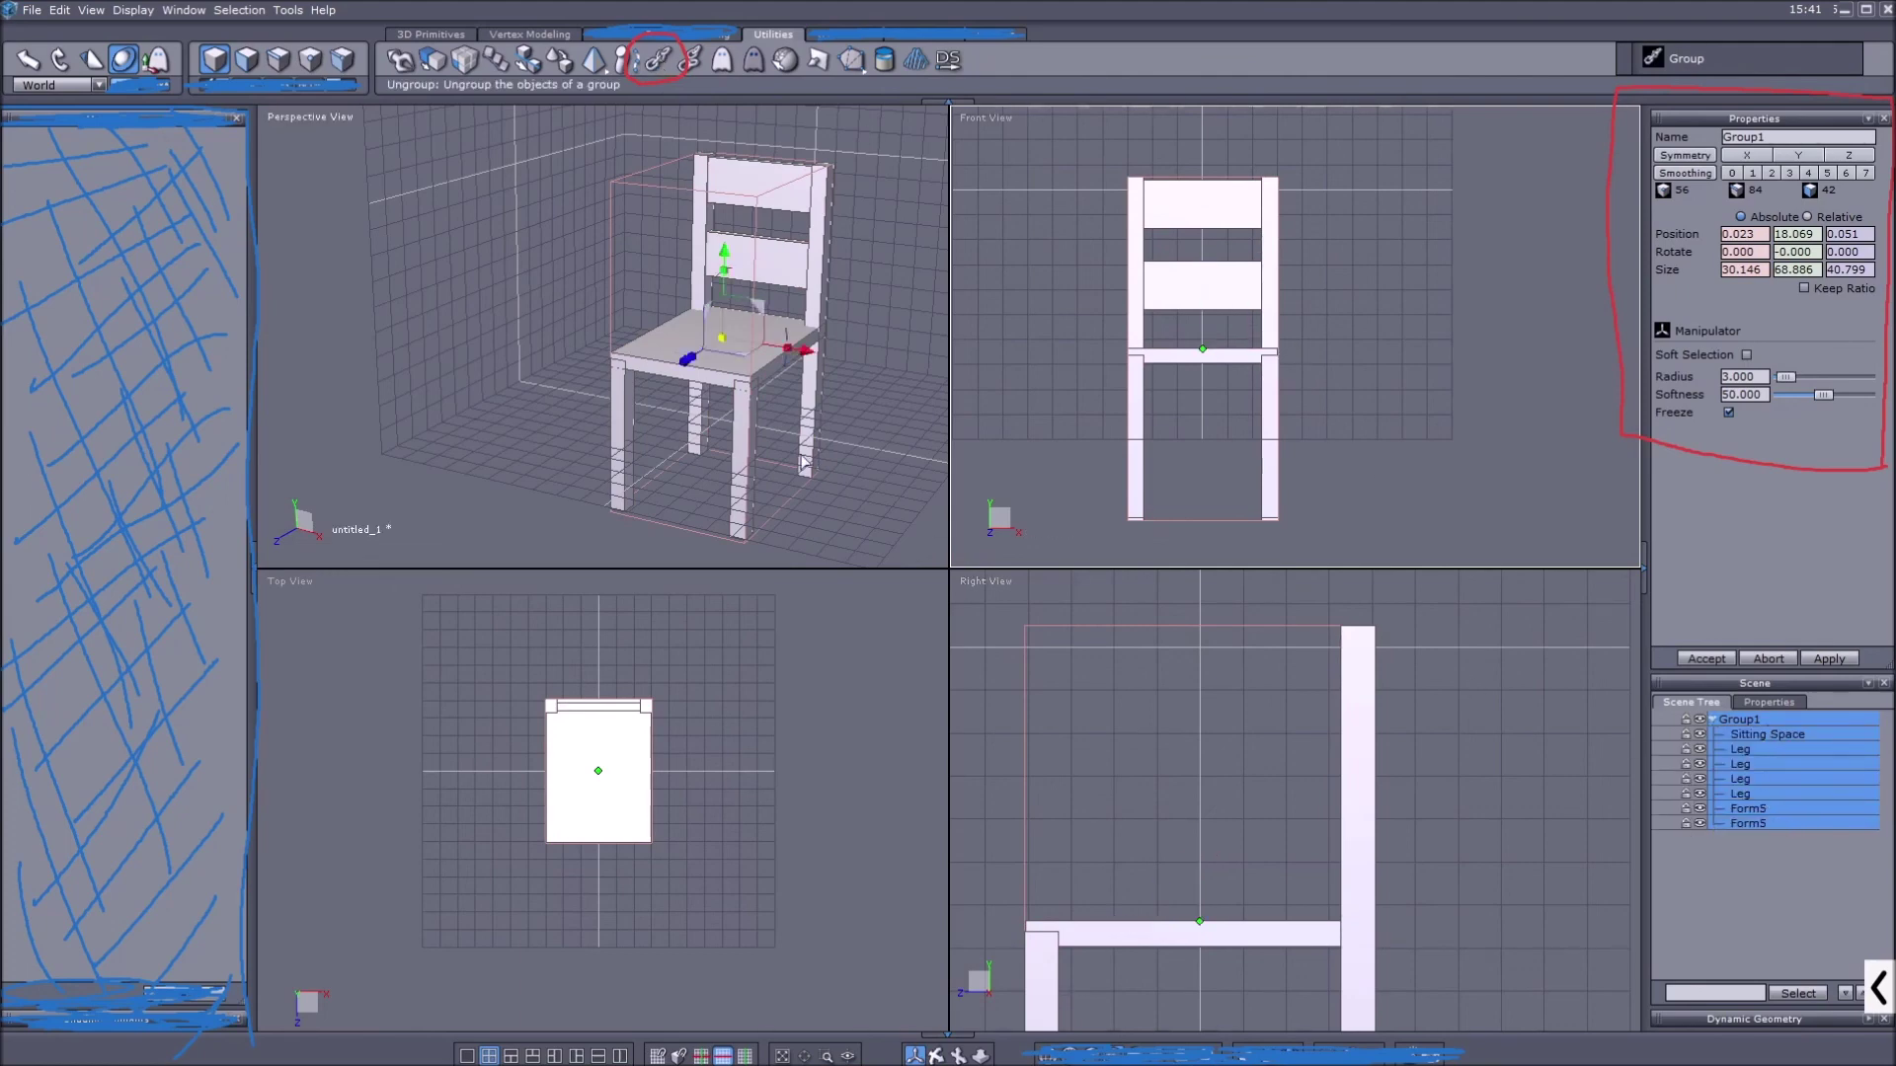
{"action": "left_click", "coordinate": [1744, 889]}
{"action": "left_click", "coordinate": [1734, 719]}
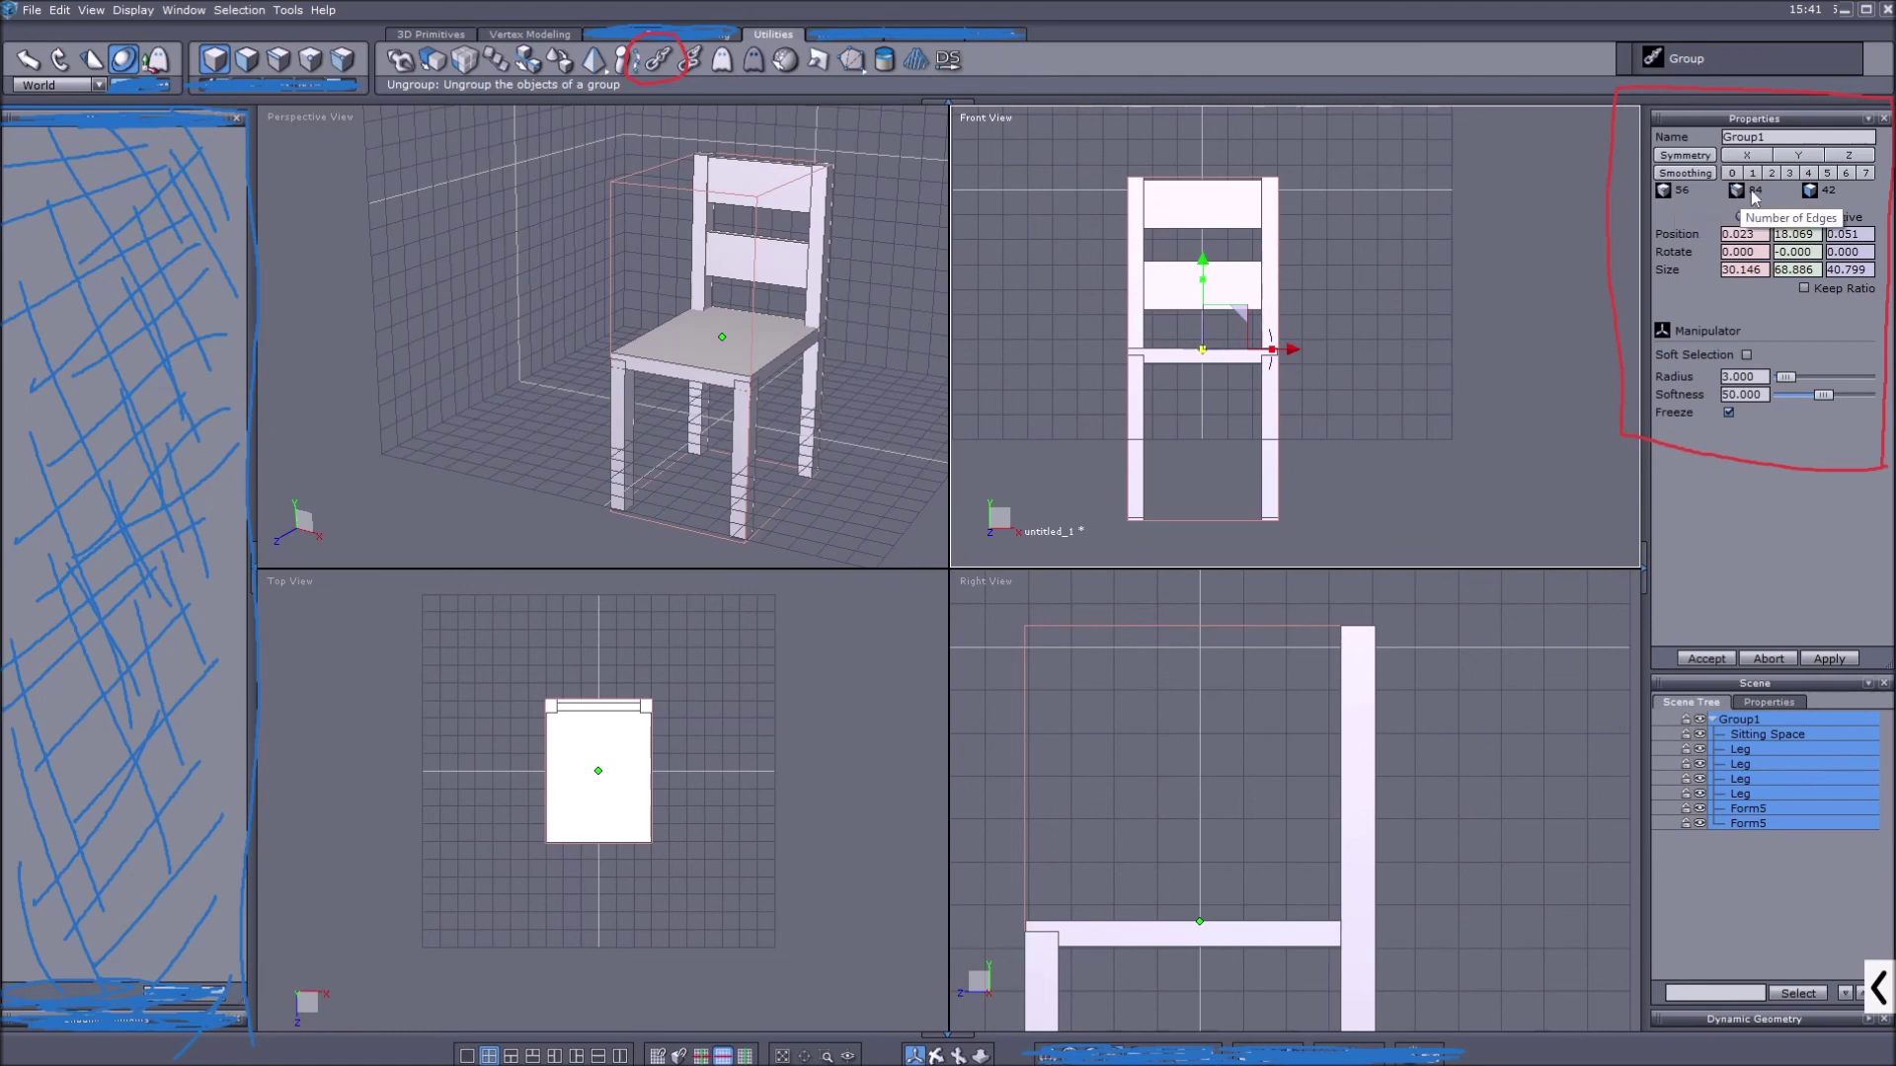
{"action": "double_click", "coordinate": [1748, 137]}
{"action": "type", "text": "Chair"}
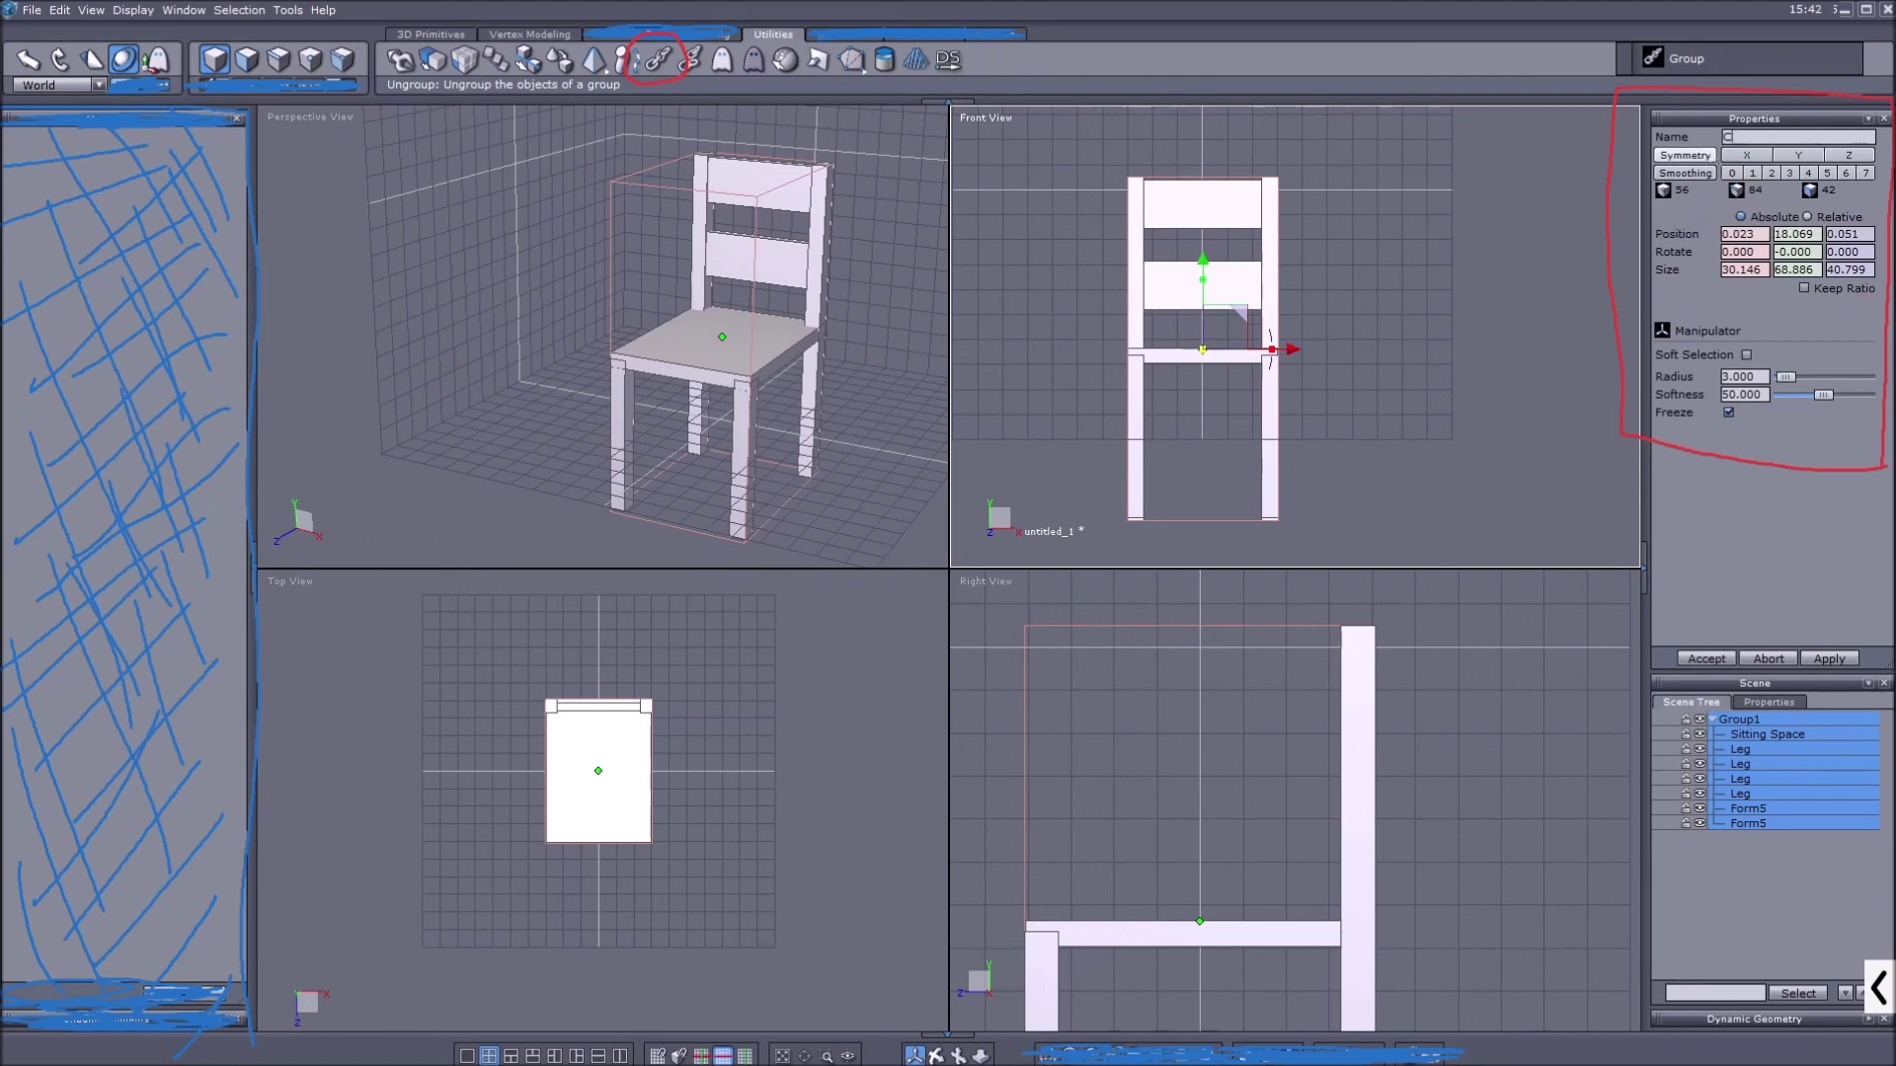
{"action": "key", "text": "Return"}
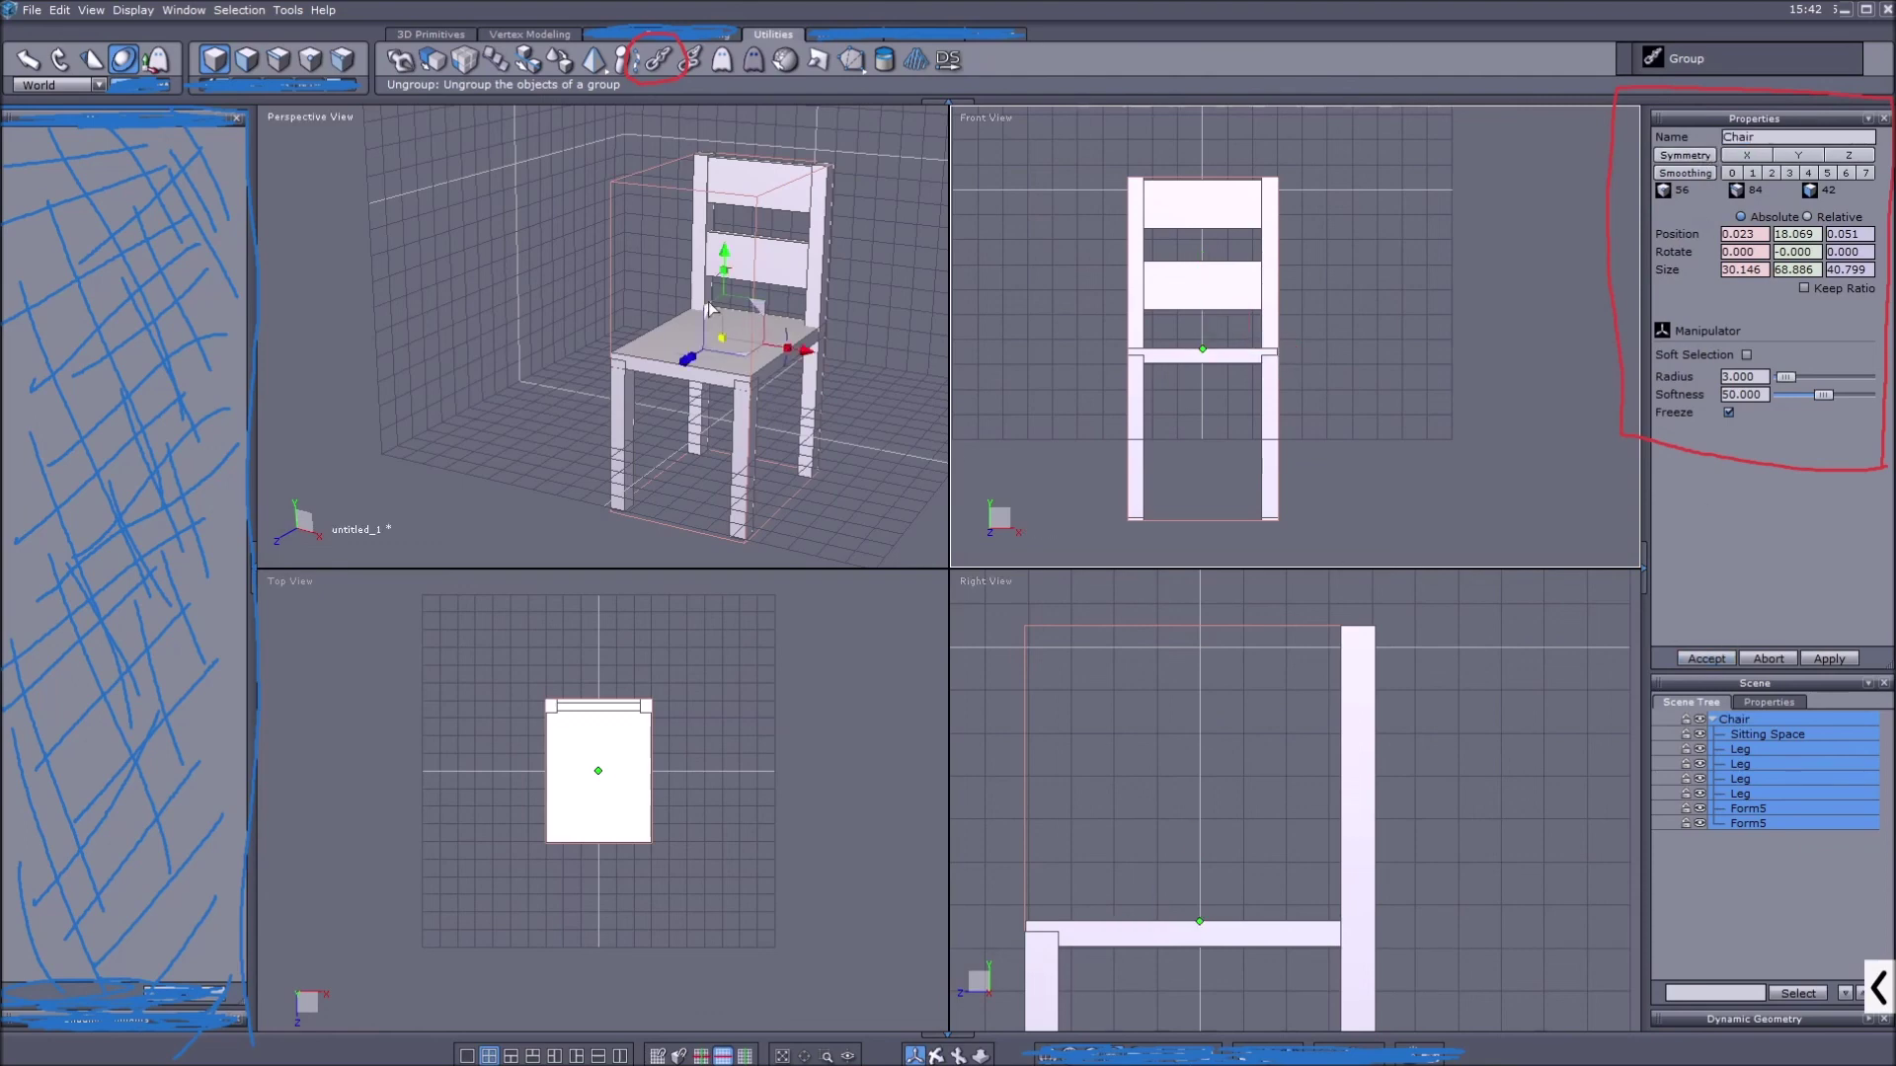
Move the Chair group to about X -1.0, Y 33.8 and Z -0.6 so its feet rest on the ground grid
{"action": "mouse_move", "coordinate": [1294, 349]}
{"action": "left_mouse_down"}
{"action": "mouse_move", "coordinate": [1465, 365]}
{"action": "mouse_move", "coordinate": [1045, 359]}
{"action": "mouse_move", "coordinate": [1521, 371]}
{"action": "mouse_move", "coordinate": [956, 360]}
{"action": "mouse_move", "coordinate": [1336, 373]}
{"action": "mouse_move", "coordinate": [1264, 381]}
{"action": "mouse_move", "coordinate": [1290, 377]}
{"action": "left_mouse_up"}
{"action": "left_click_drag", "start_coordinate": [1198, 259], "coordinate": [1198, 191]}
{"action": "left_click", "coordinate": [1203, 855]}
{"action": "scroll", "coordinate": [1203, 859], "scroll_direction": "up", "scroll_amount": 2}
{"action": "left_click_drag", "start_coordinate": [1163, 759], "coordinate": [1175, 771]}
{"action": "middle_click_drag", "start_coordinate": [1175, 771], "coordinate": [1215, 684]}
{"action": "left_click_drag", "start_coordinate": [1215, 684], "coordinate": [1221, 652]}
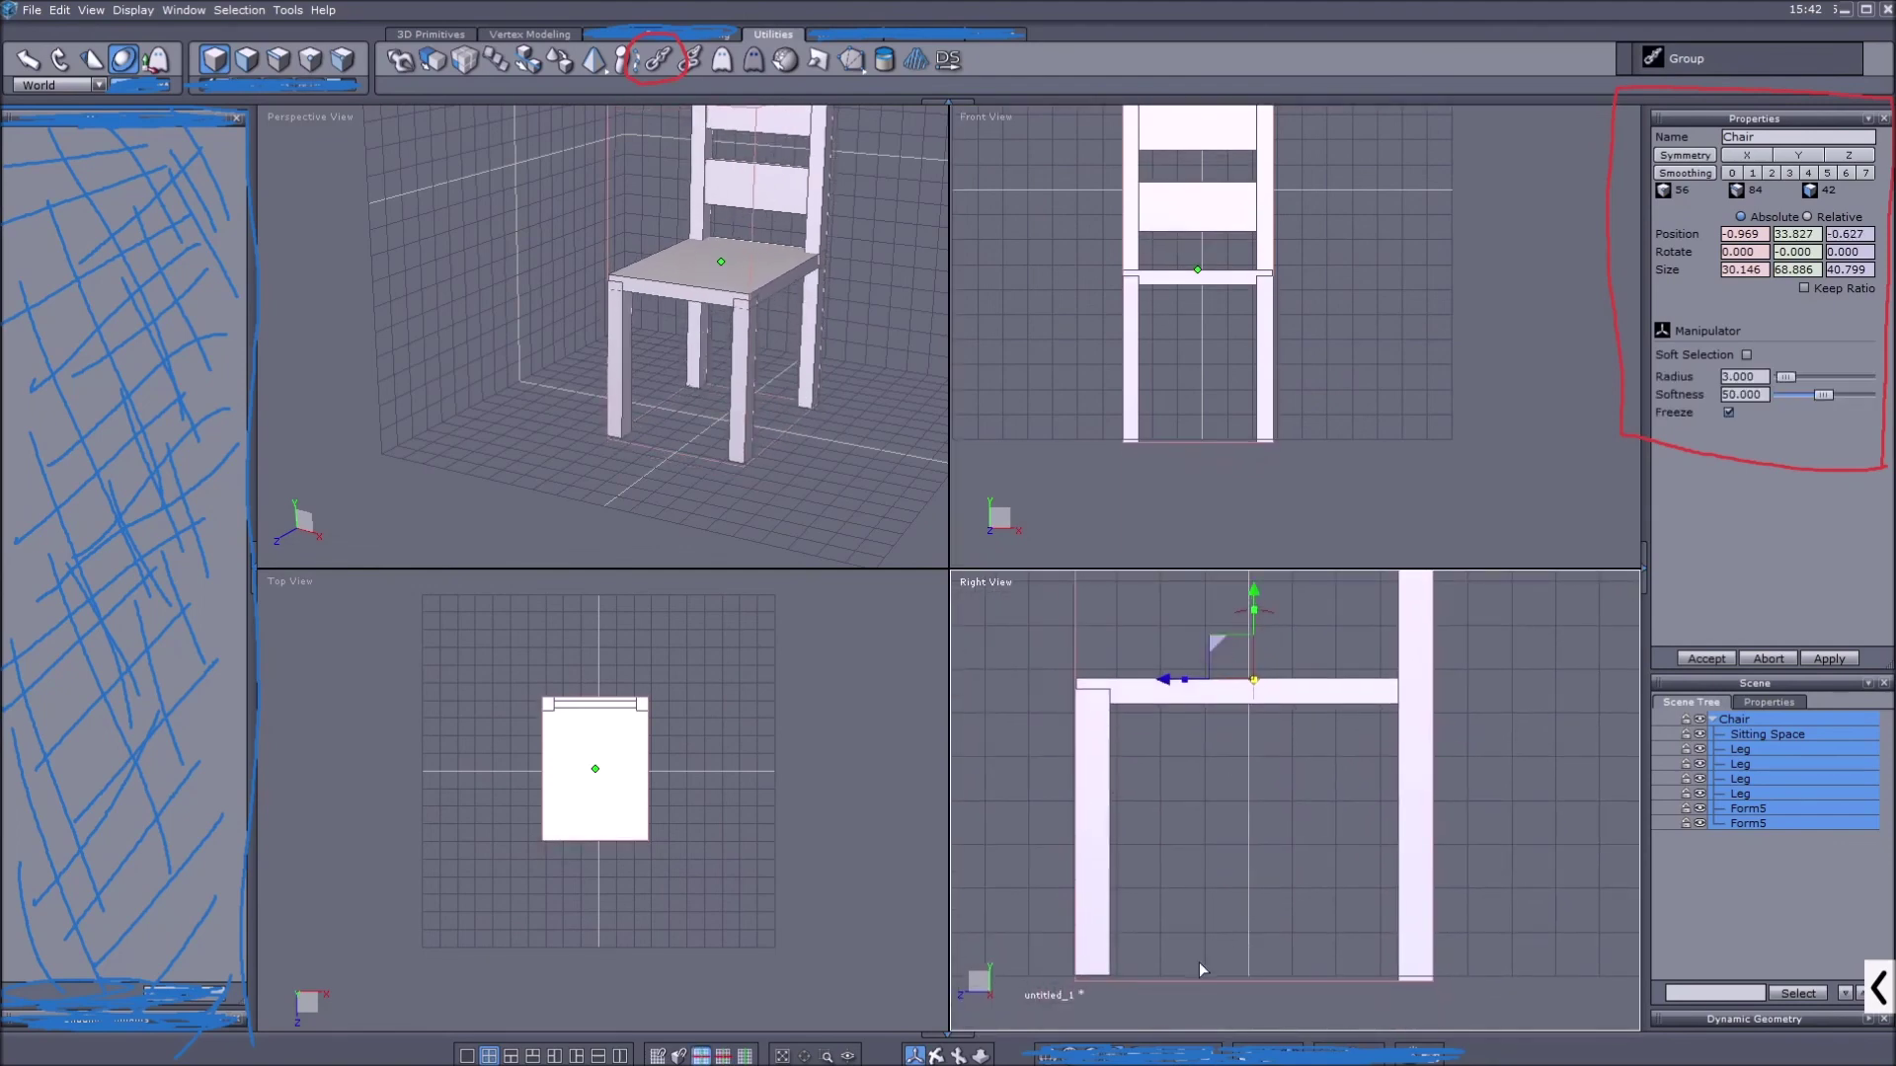
Select the two rear legs within the Chair group and raise them slightly so their feet line up with the front legs on the ground line
{"action": "left_click", "coordinate": [1750, 938]}
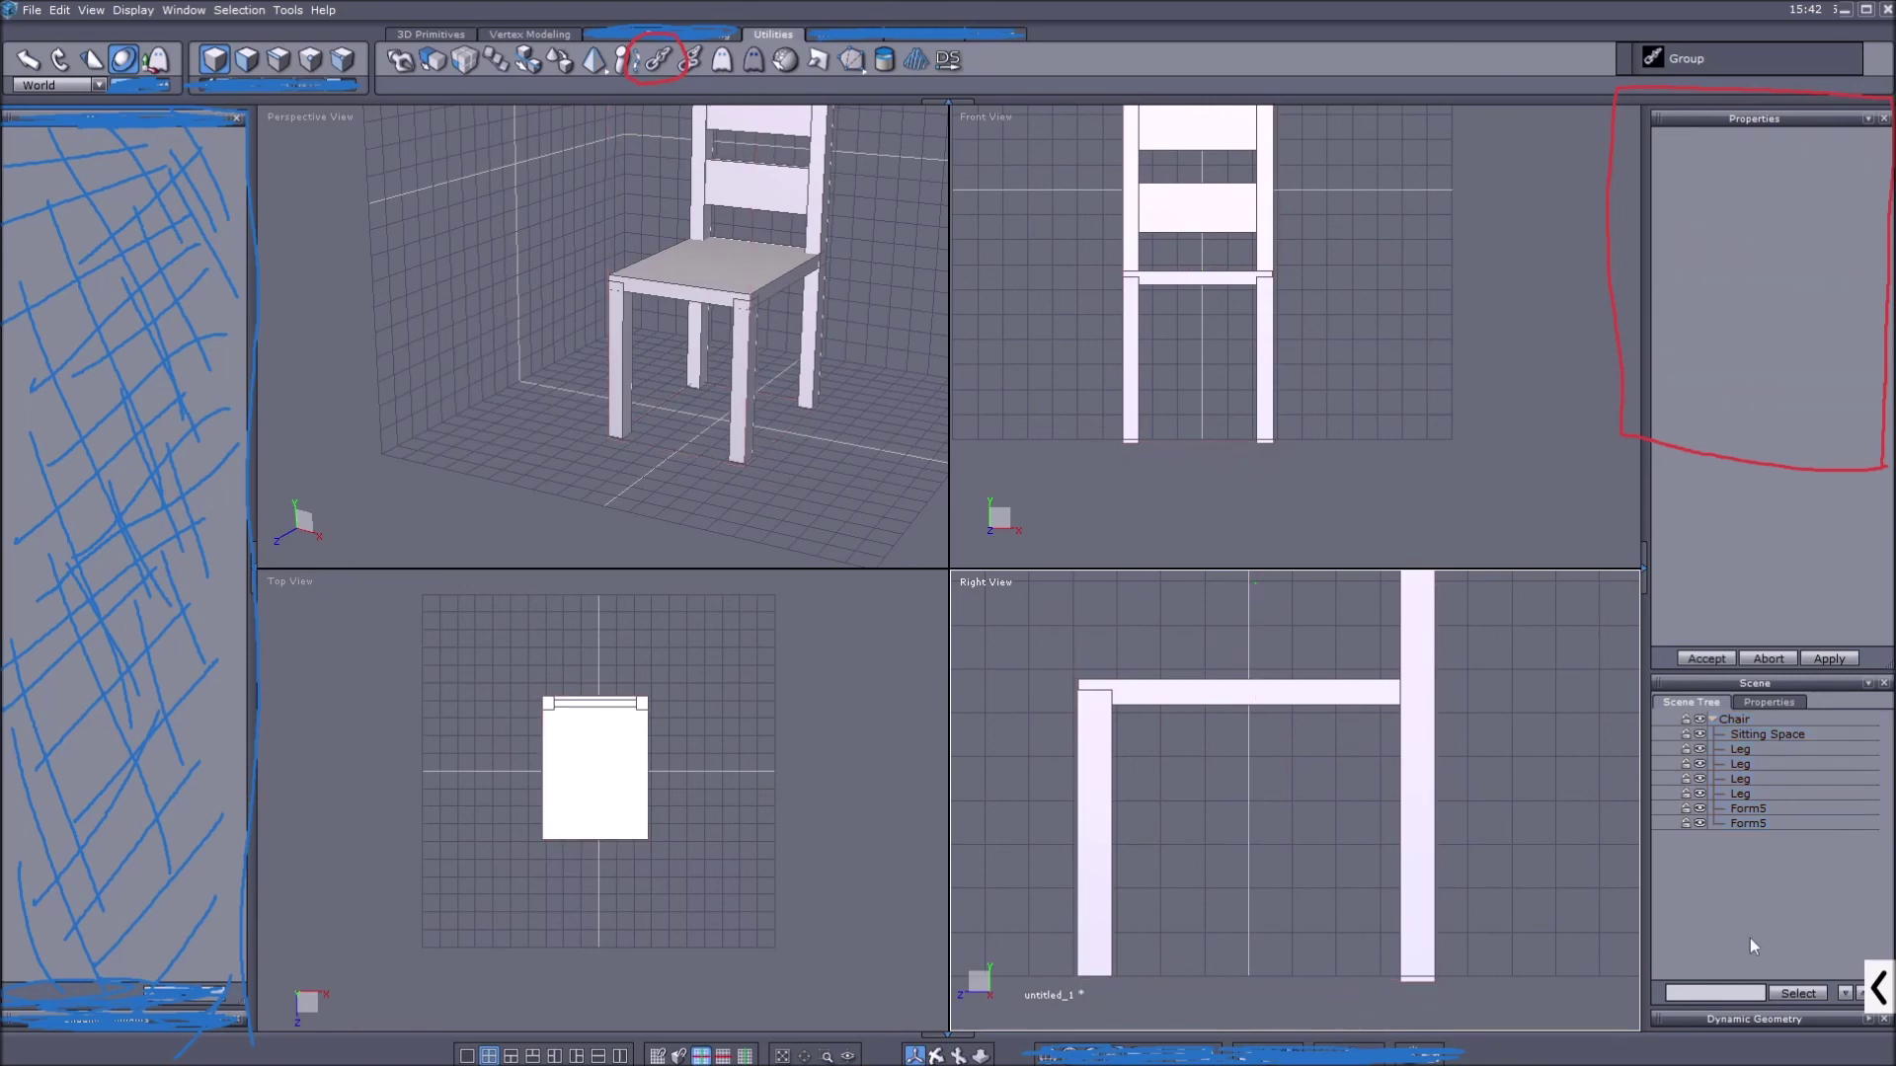
{"action": "left_click", "coordinate": [1741, 794]}
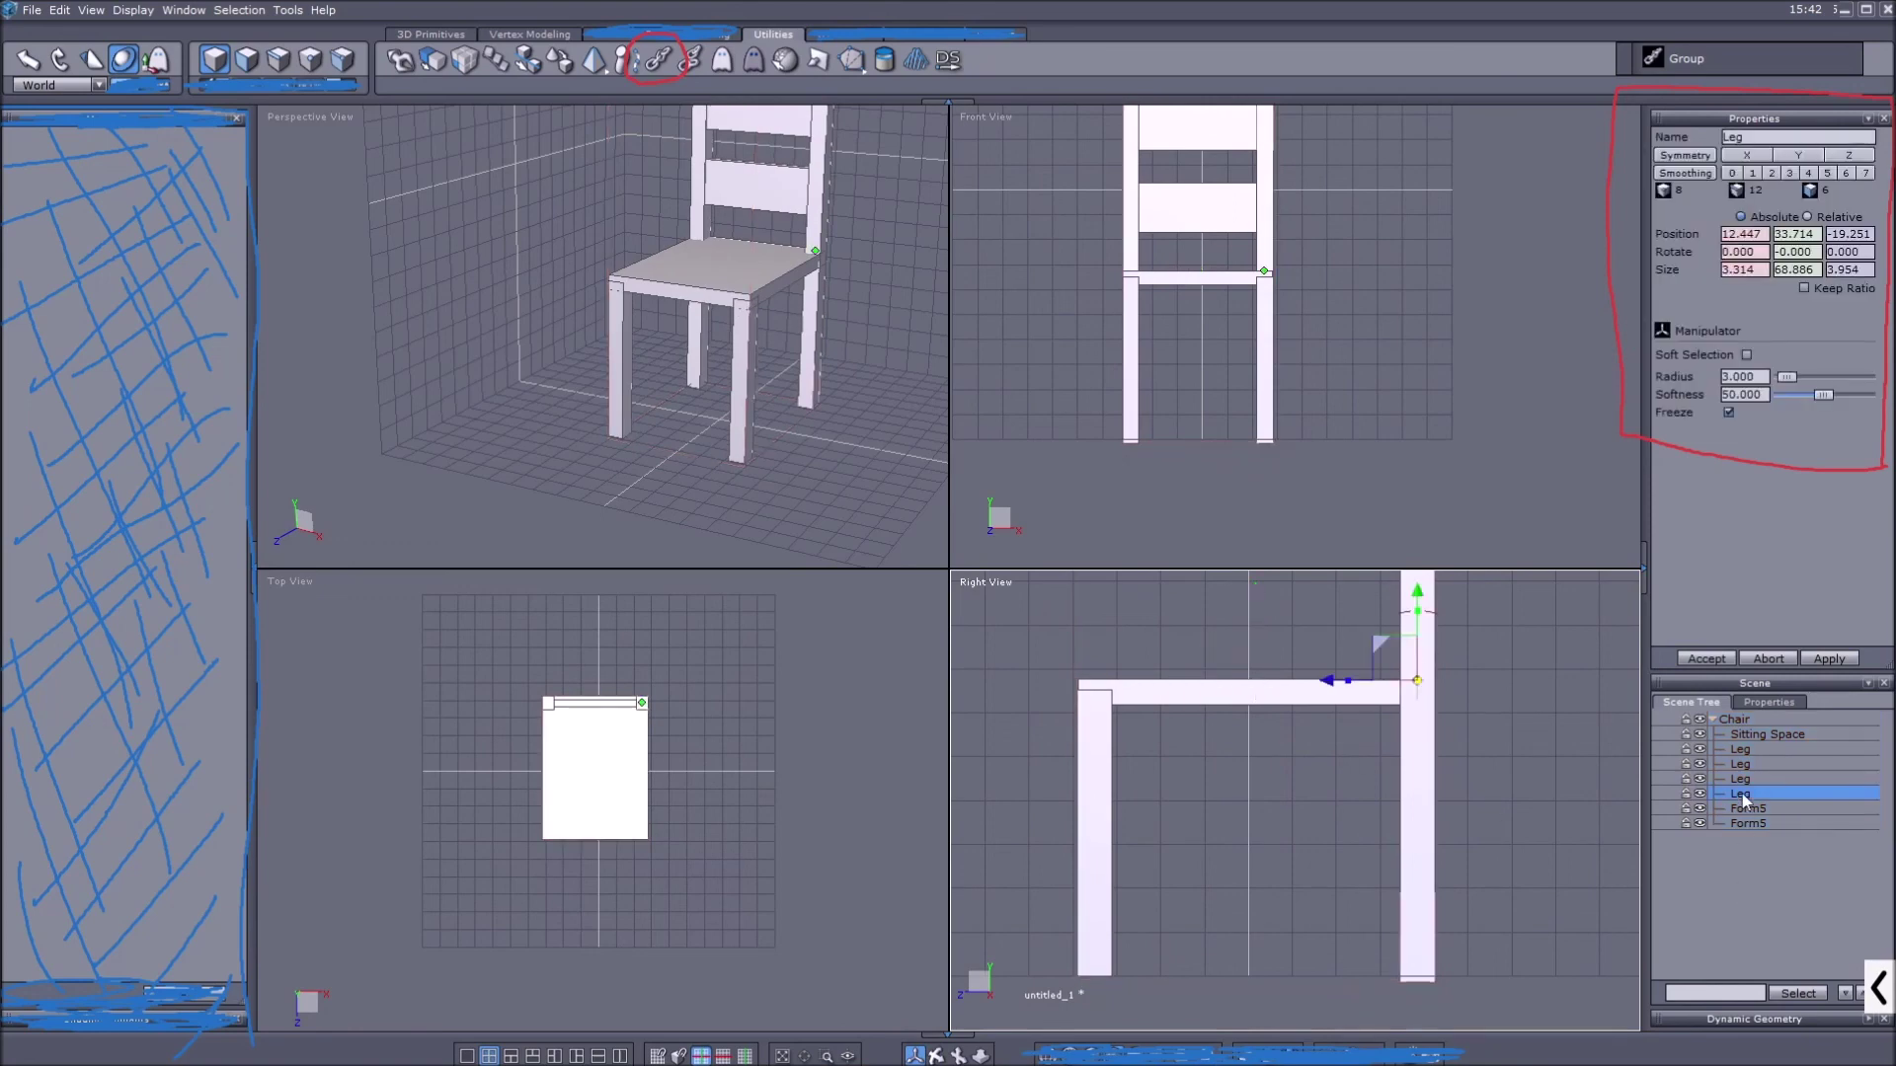
{"action": "left_click", "coordinate": [1741, 780], "text": "shift"}
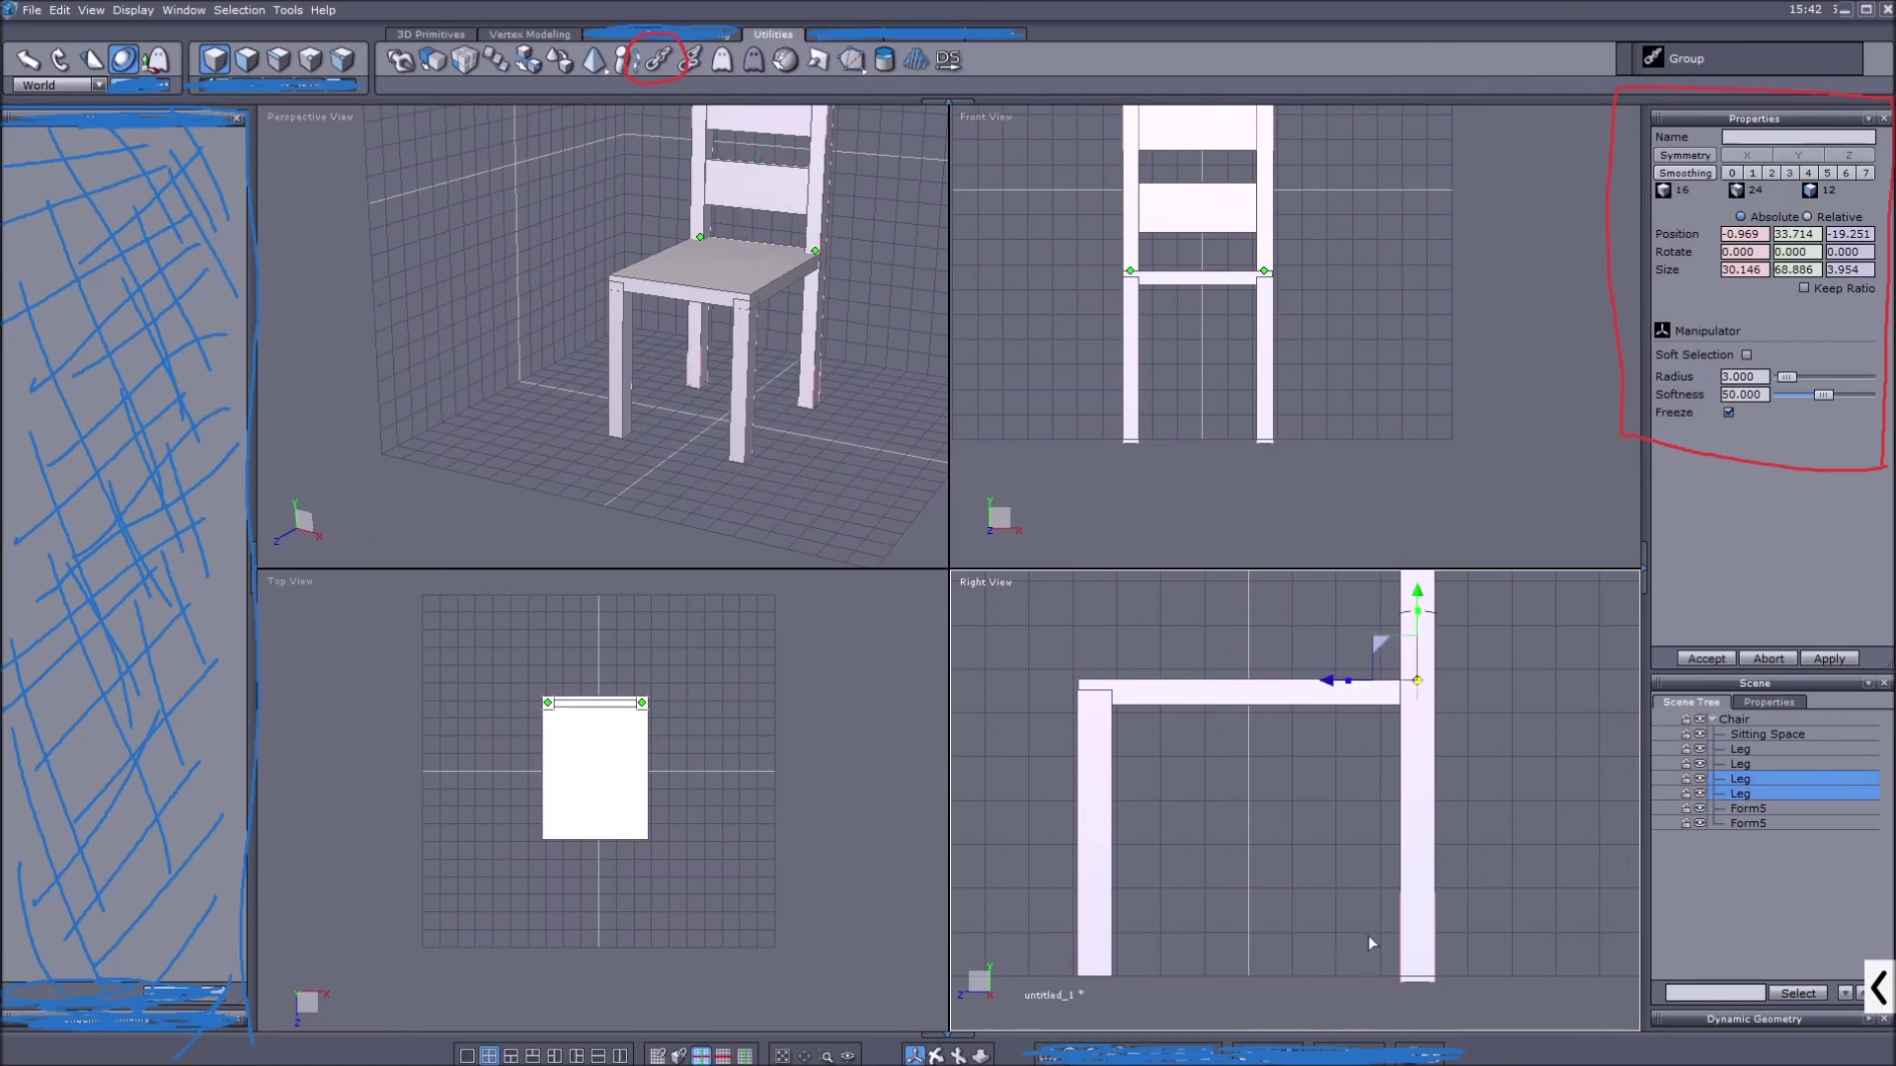
{"action": "middle_click_drag", "start_coordinate": [1444, 786], "coordinate": [1397, 796]}
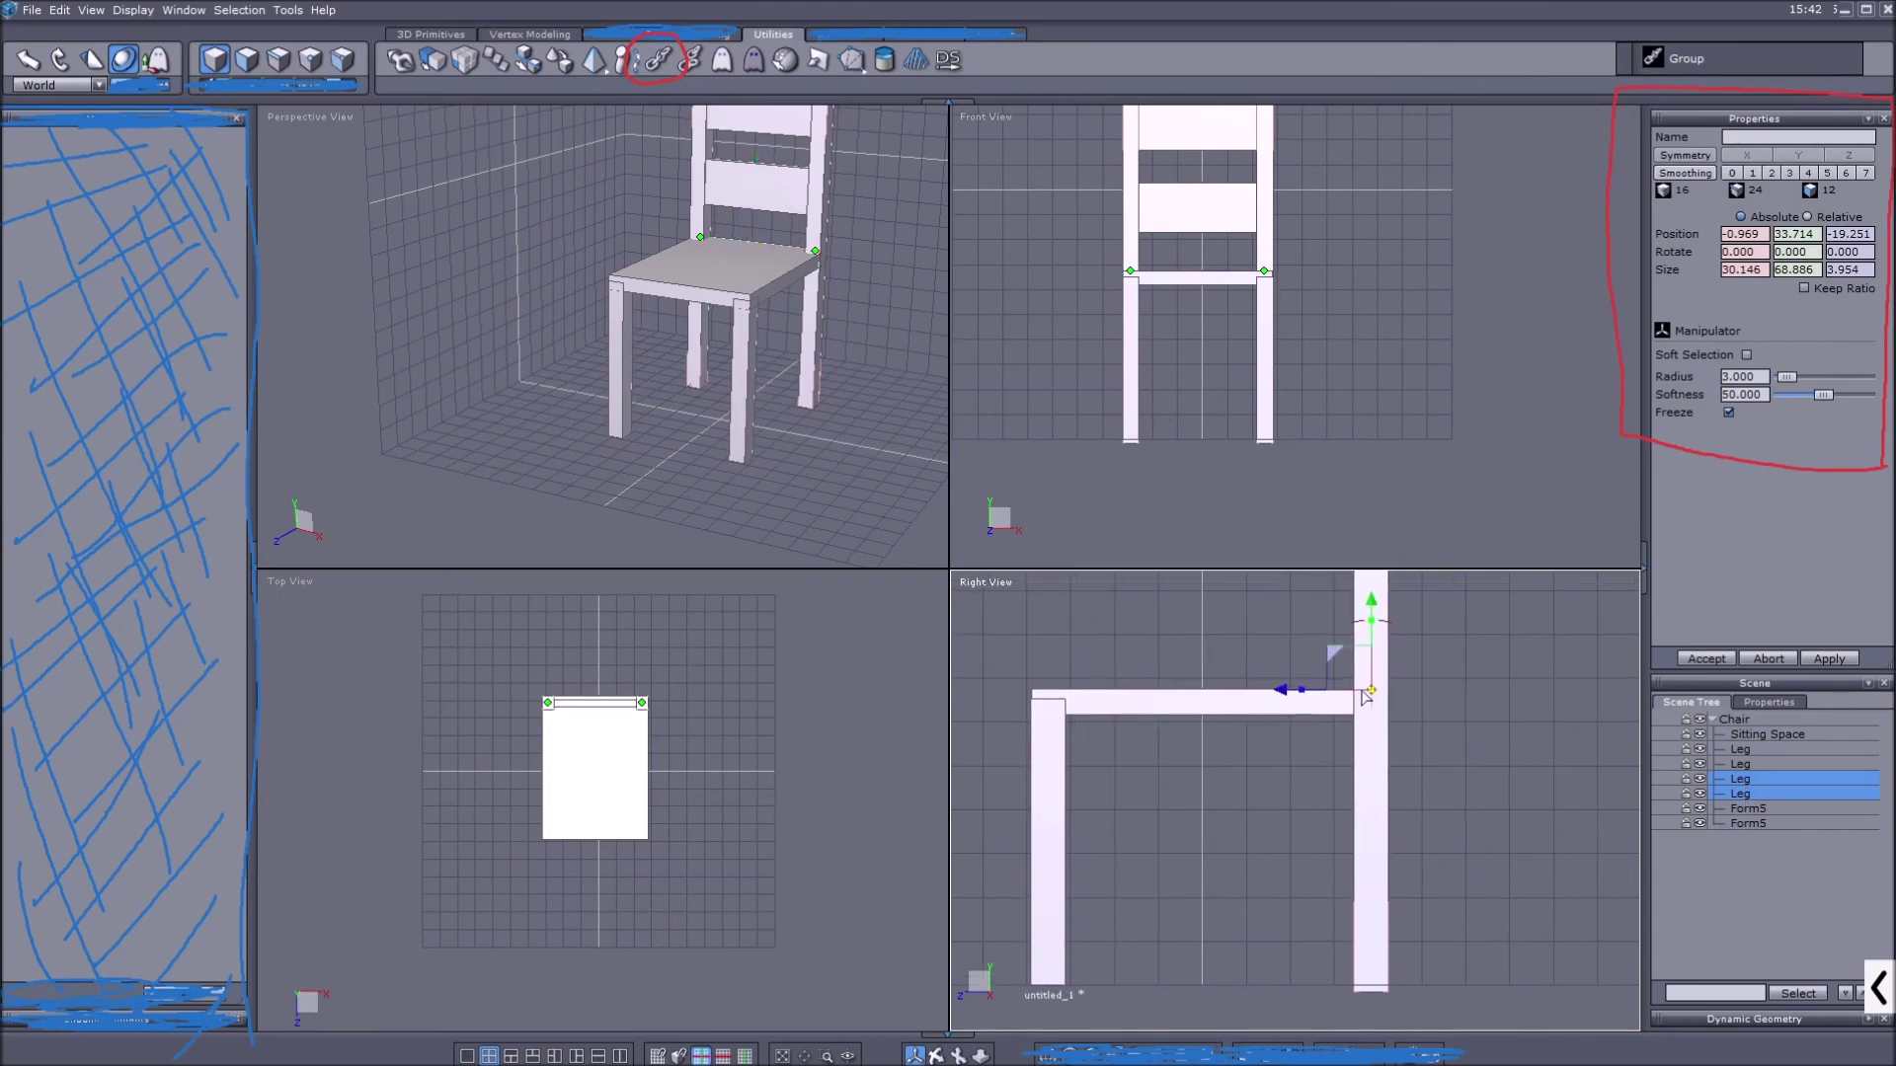
{"action": "left_click_drag", "start_coordinate": [1378, 608], "coordinate": [1391, 599]}
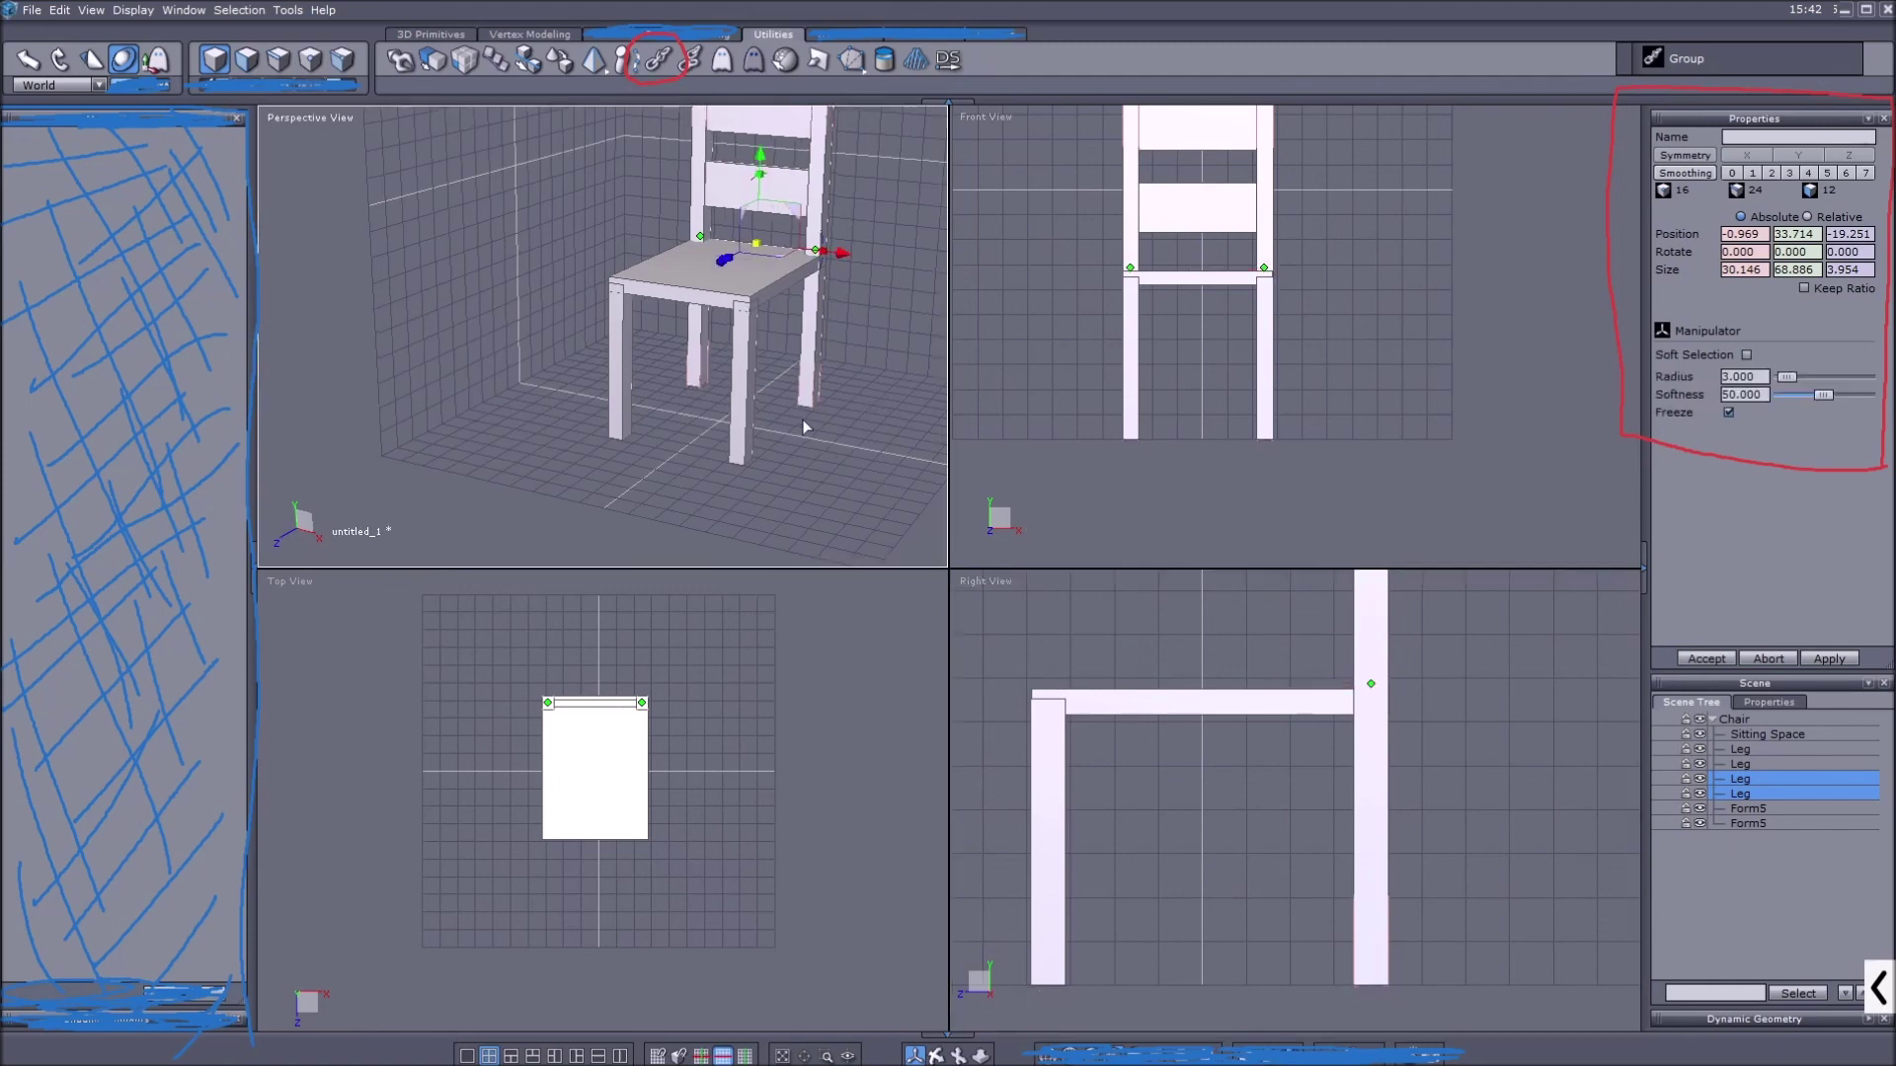
{"action": "middle_click_drag", "start_coordinate": [804, 411], "coordinate": [720, 441]}
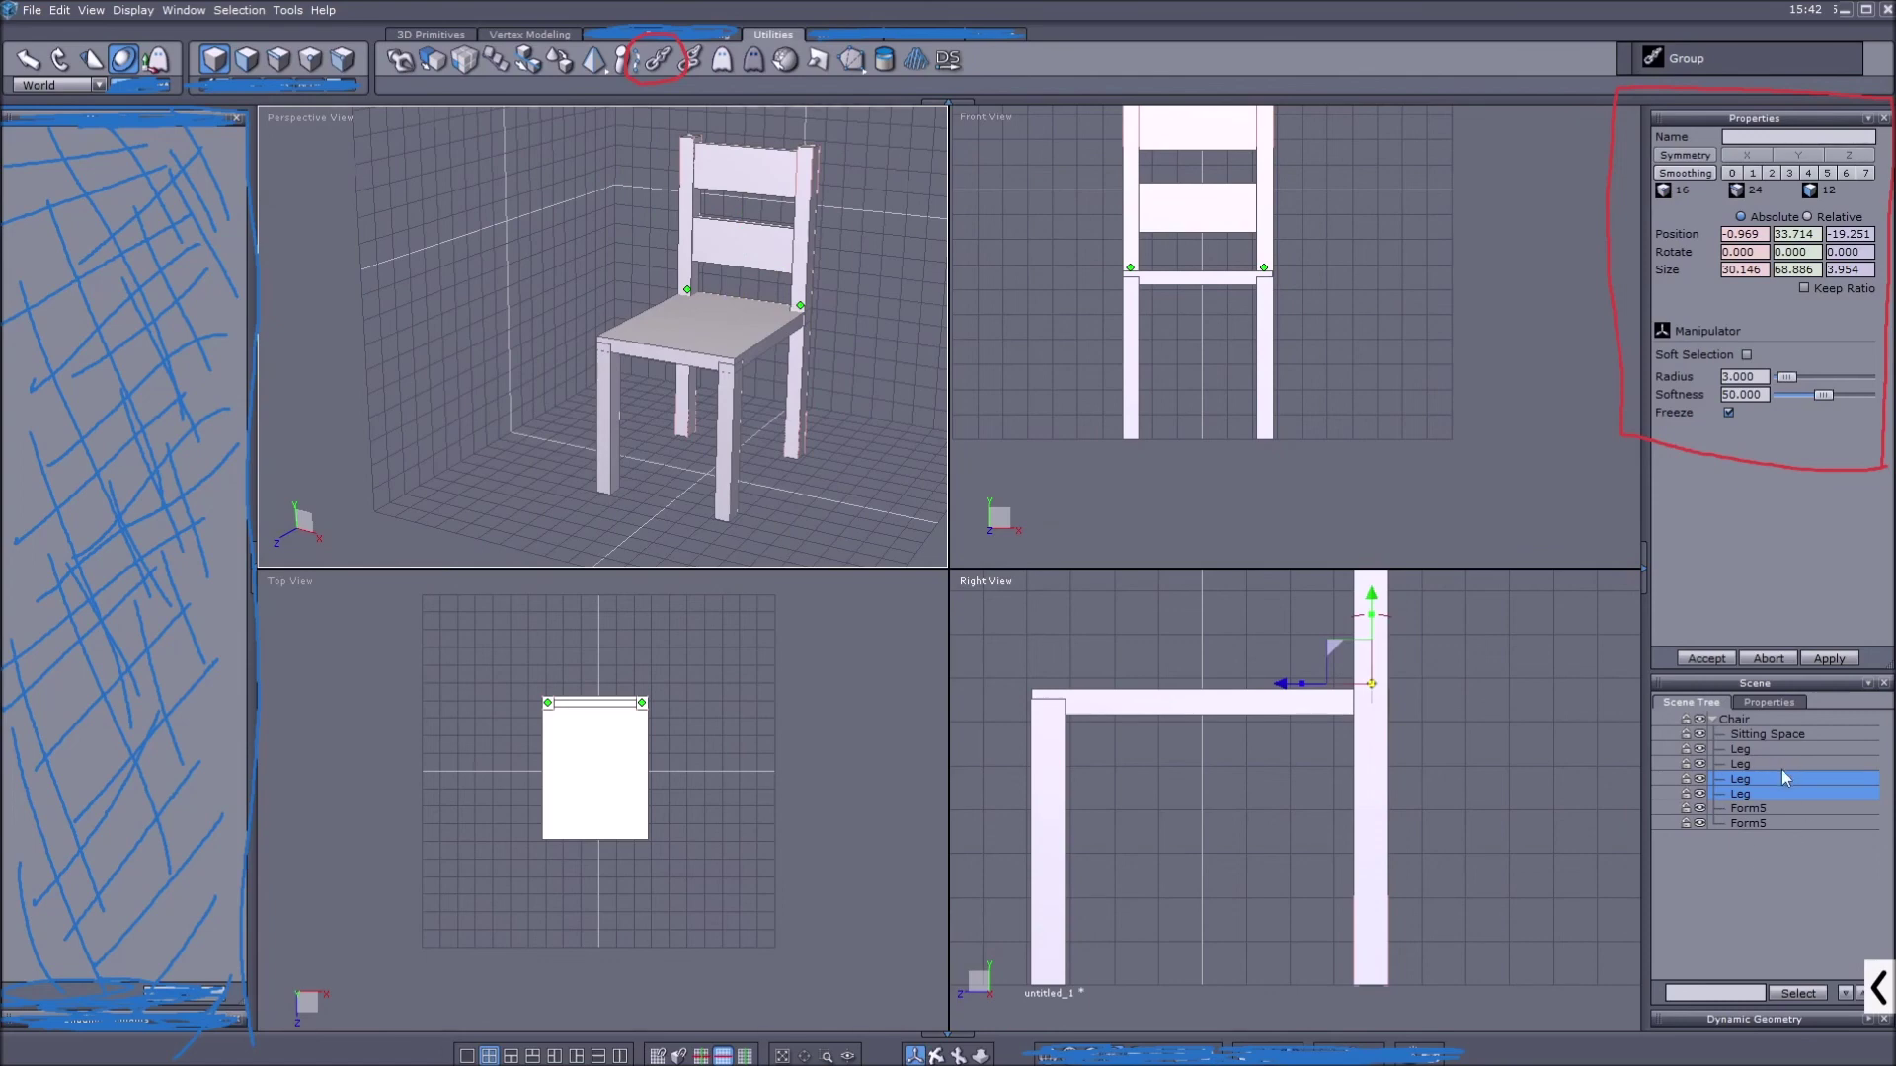
Collapse the Chair group in the scene tree to hide its parts, and clear the selection
{"action": "left_click", "coordinate": [1741, 724]}
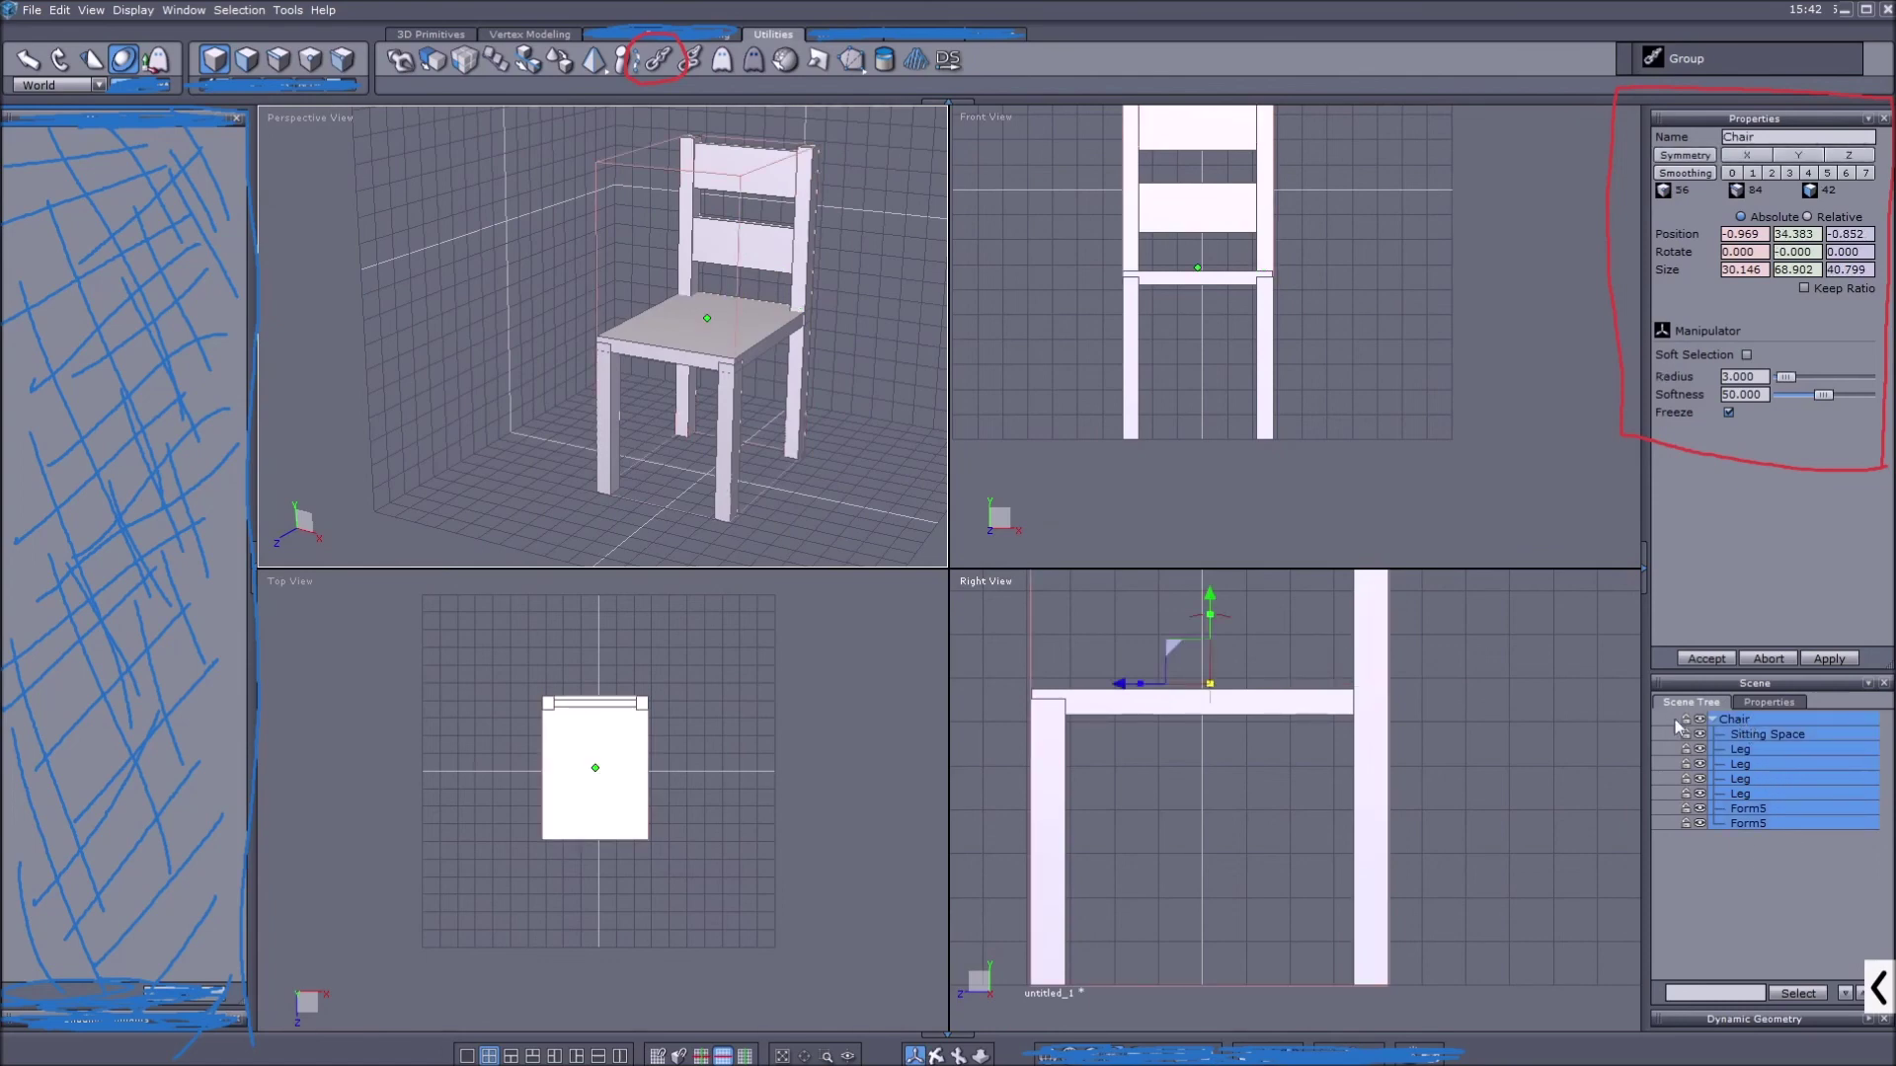
{"action": "left_click", "coordinate": [1713, 718]}
{"action": "left_click", "coordinate": [1712, 719]}
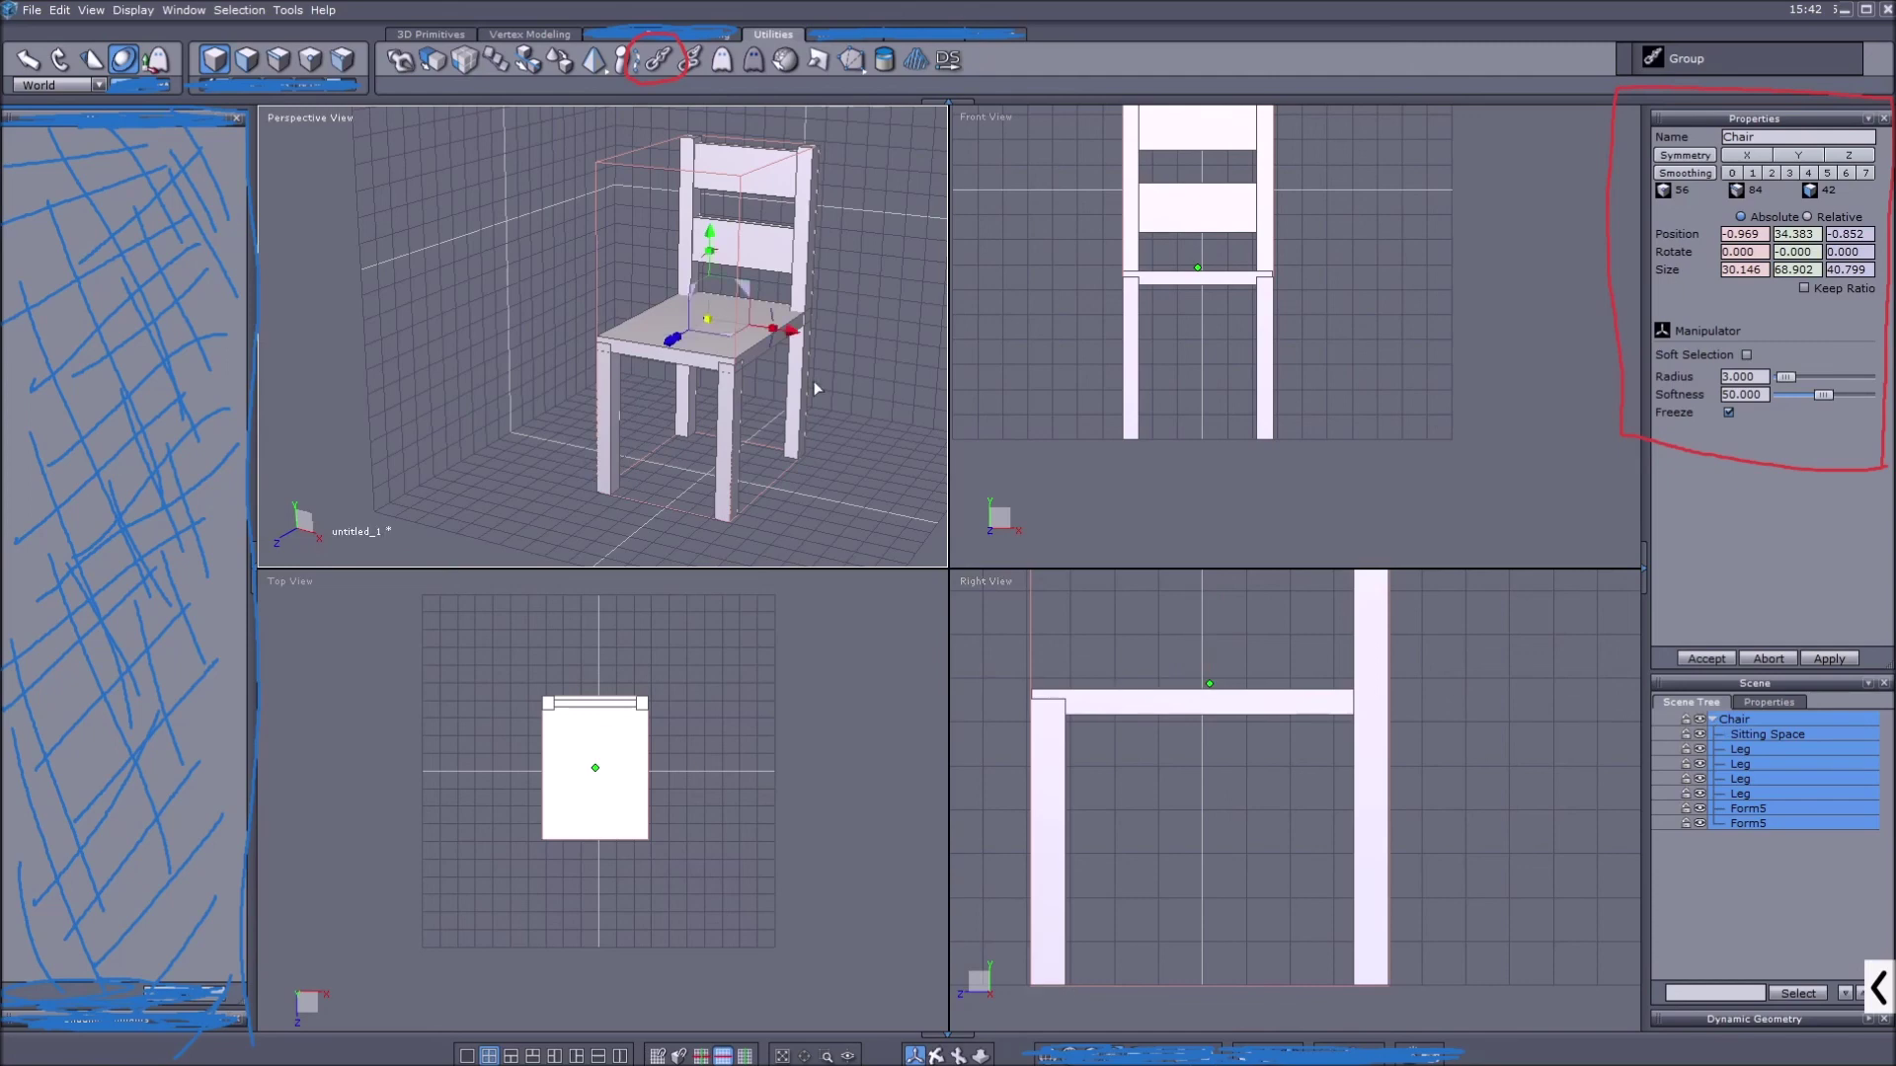
{"action": "left_click", "coordinate": [1713, 719]}
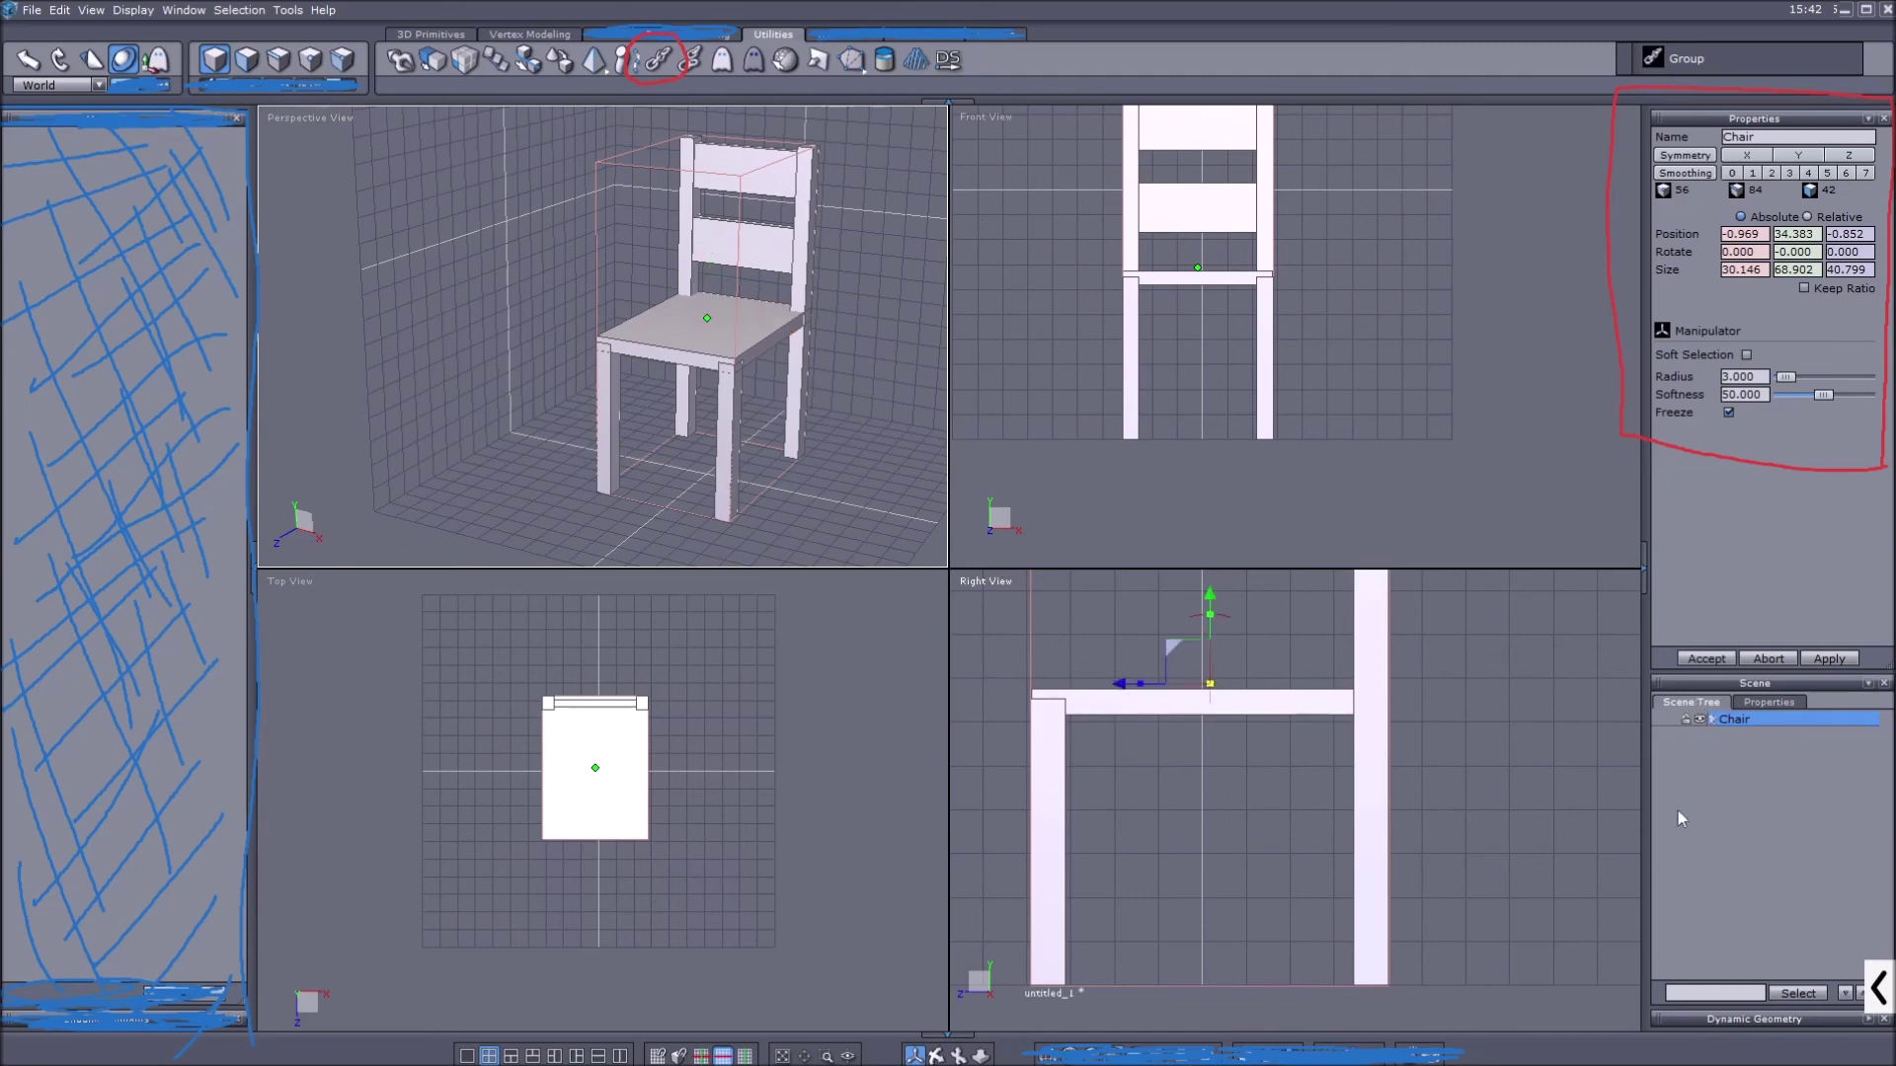
{"action": "left_click", "coordinate": [1726, 744]}
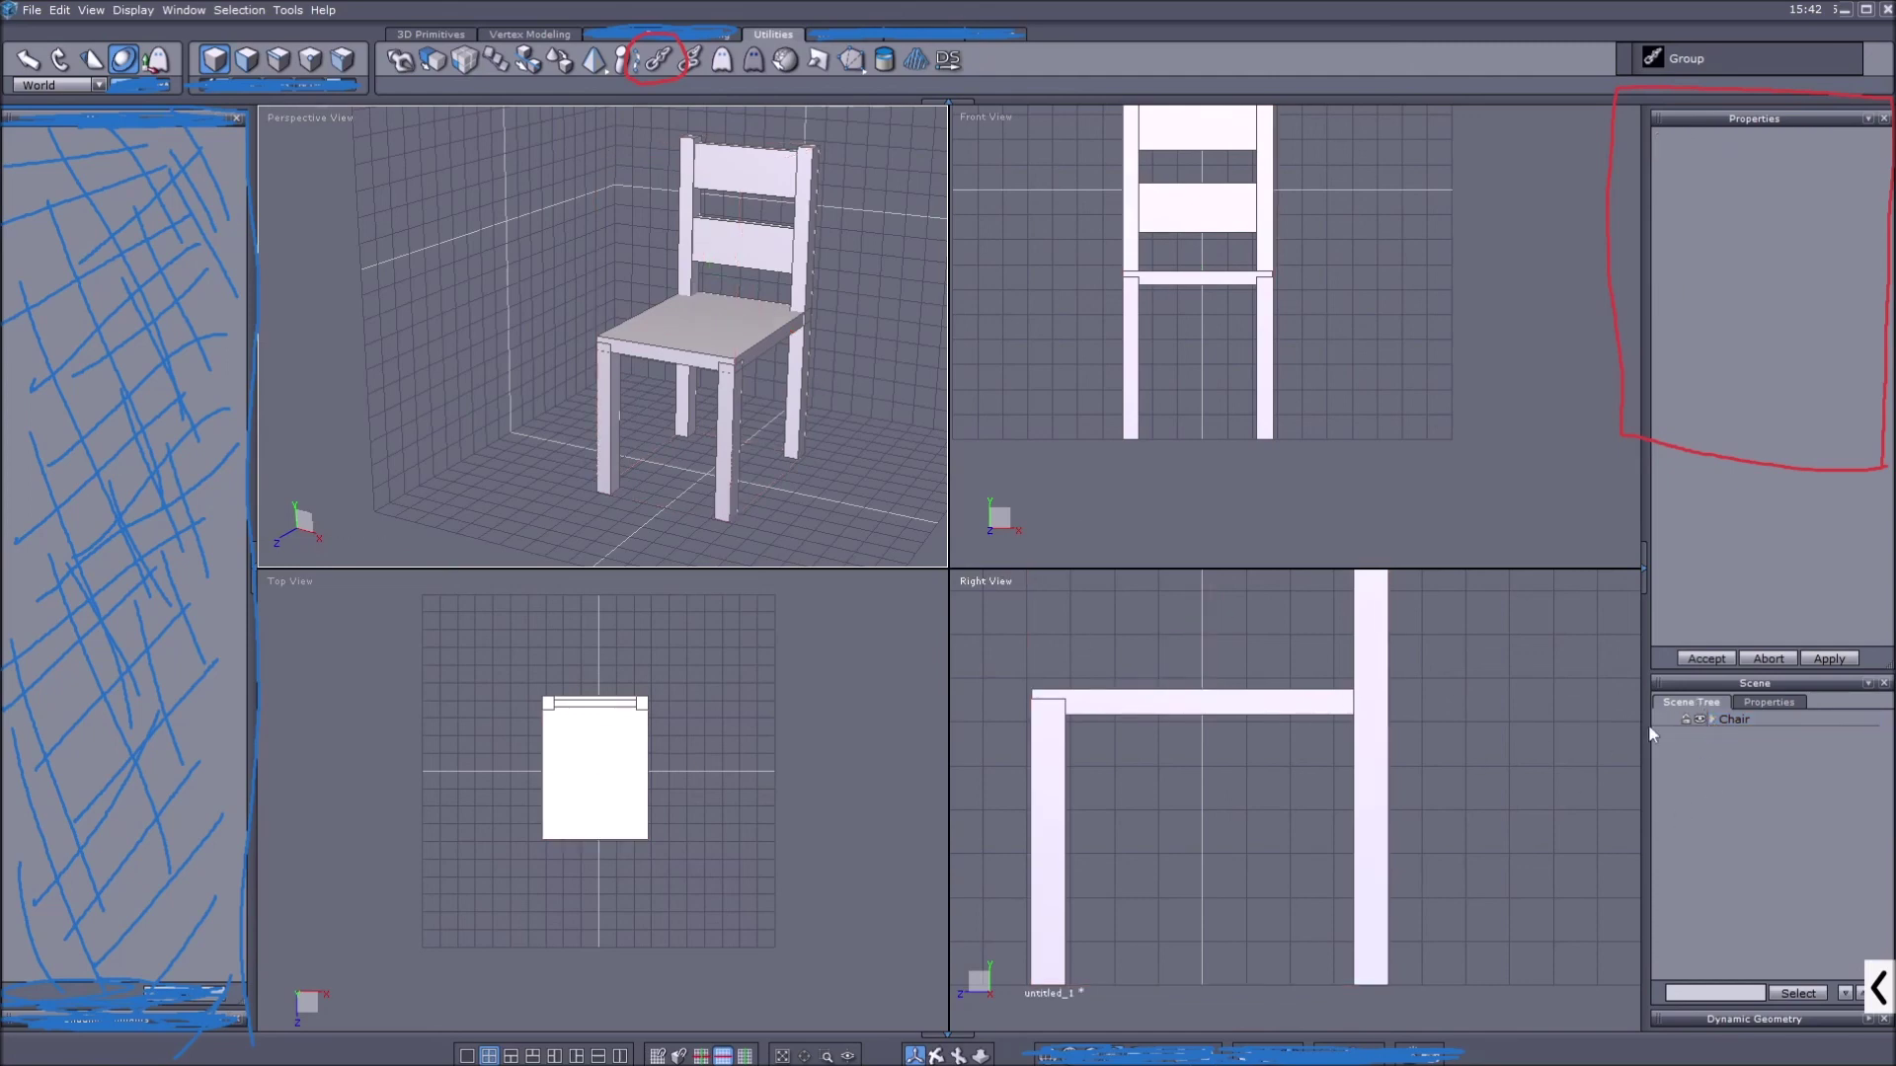
Select the collapsed Chair group and move it as one object to about X 2.9, Y 34.9 and Z -0.9
{"action": "left_click", "coordinate": [1733, 719]}
{"action": "key", "text": "f"}
{"action": "left_click_drag", "start_coordinate": [748, 355], "coordinate": [775, 390]}
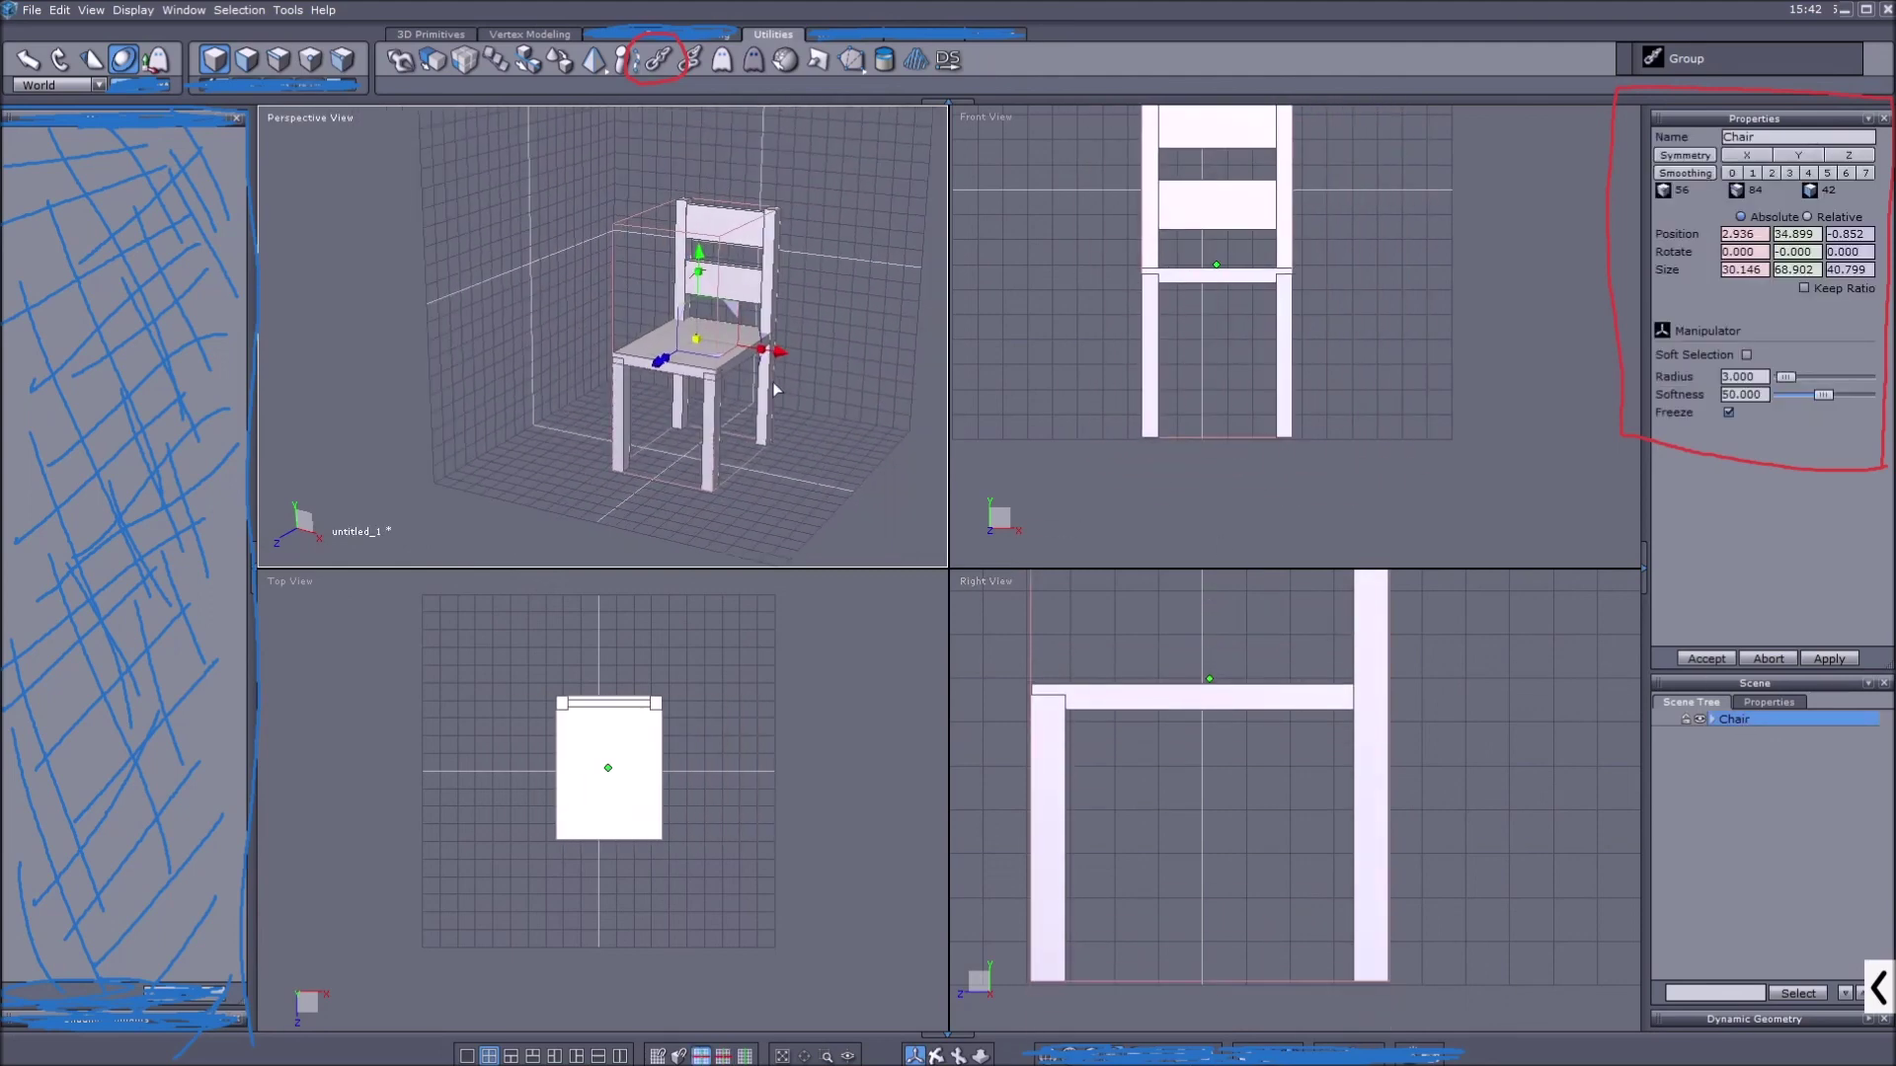
{"action": "middle_click_drag", "start_coordinate": [772, 381], "coordinate": [735, 413]}
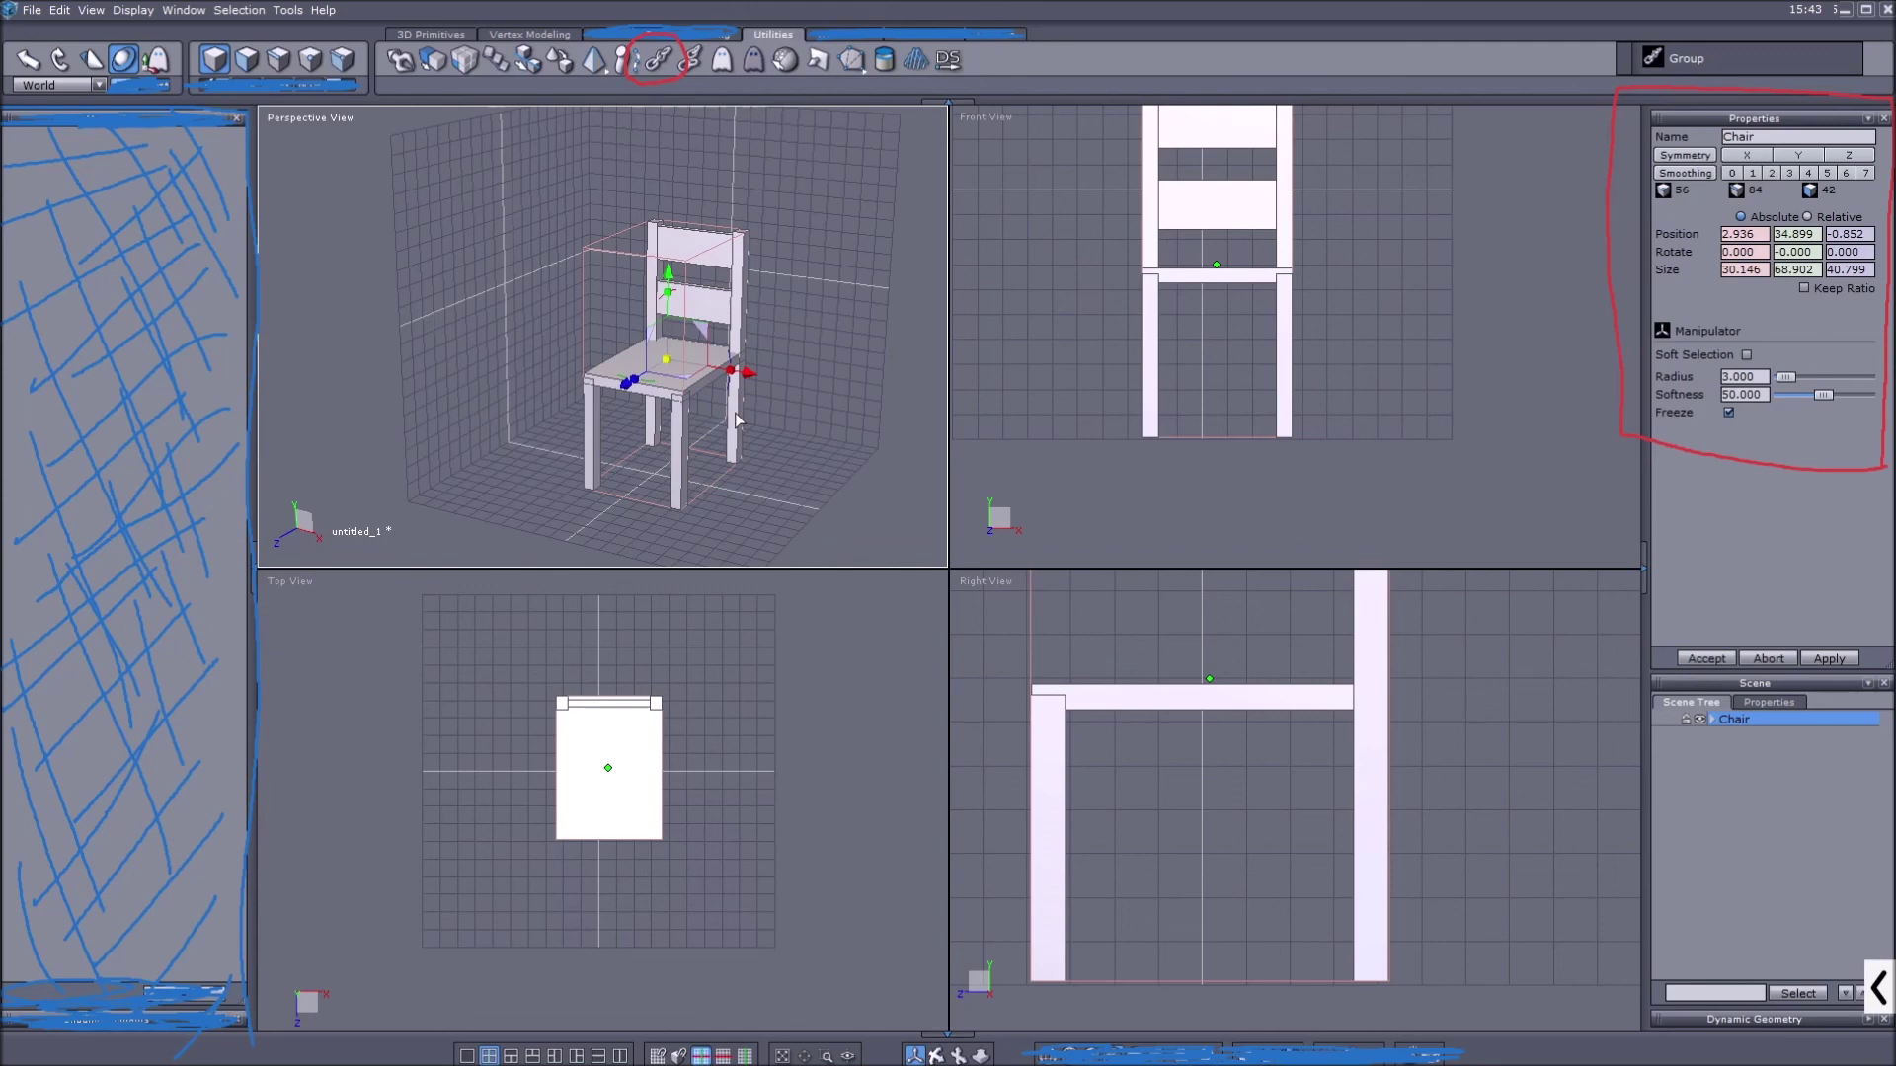
Show the vertex modeling tools and return to the set of 3D primitive tools
{"action": "left_click", "coordinate": [560, 38]}
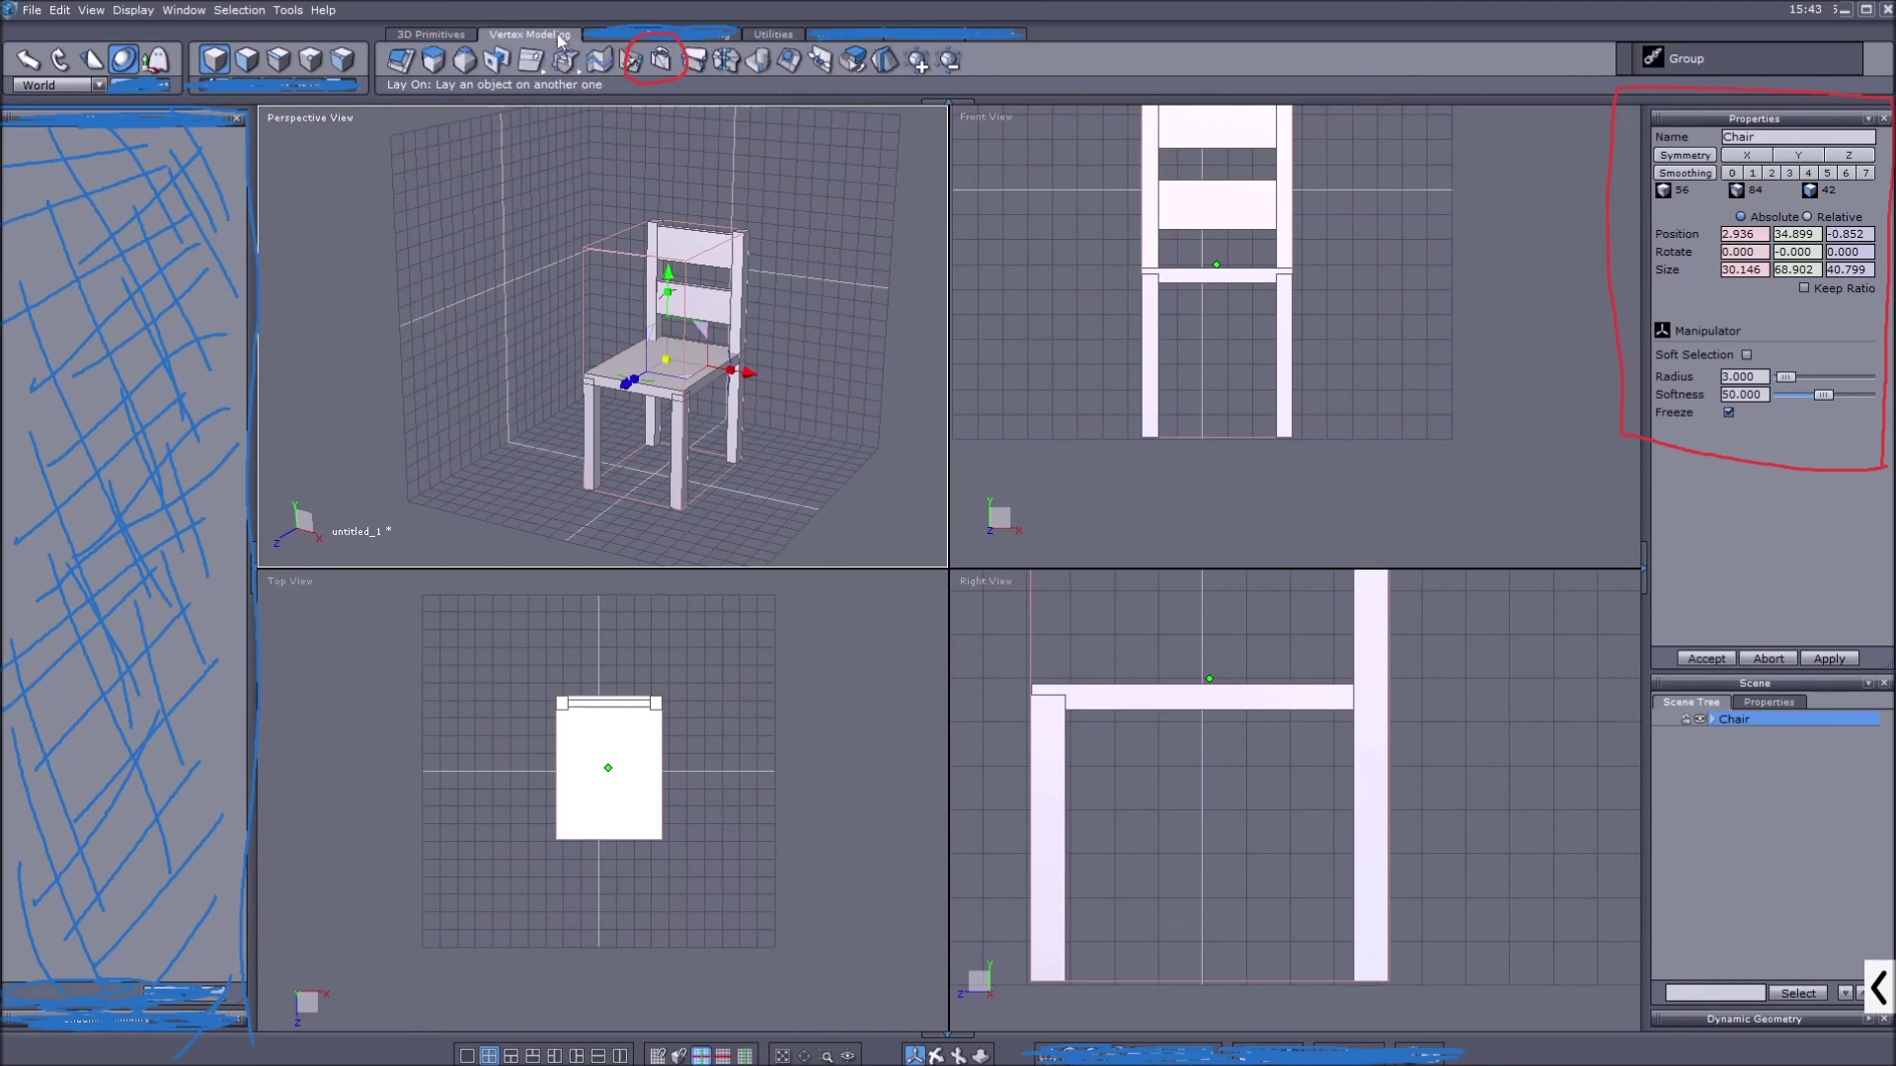
{"action": "left_click", "coordinate": [460, 38]}
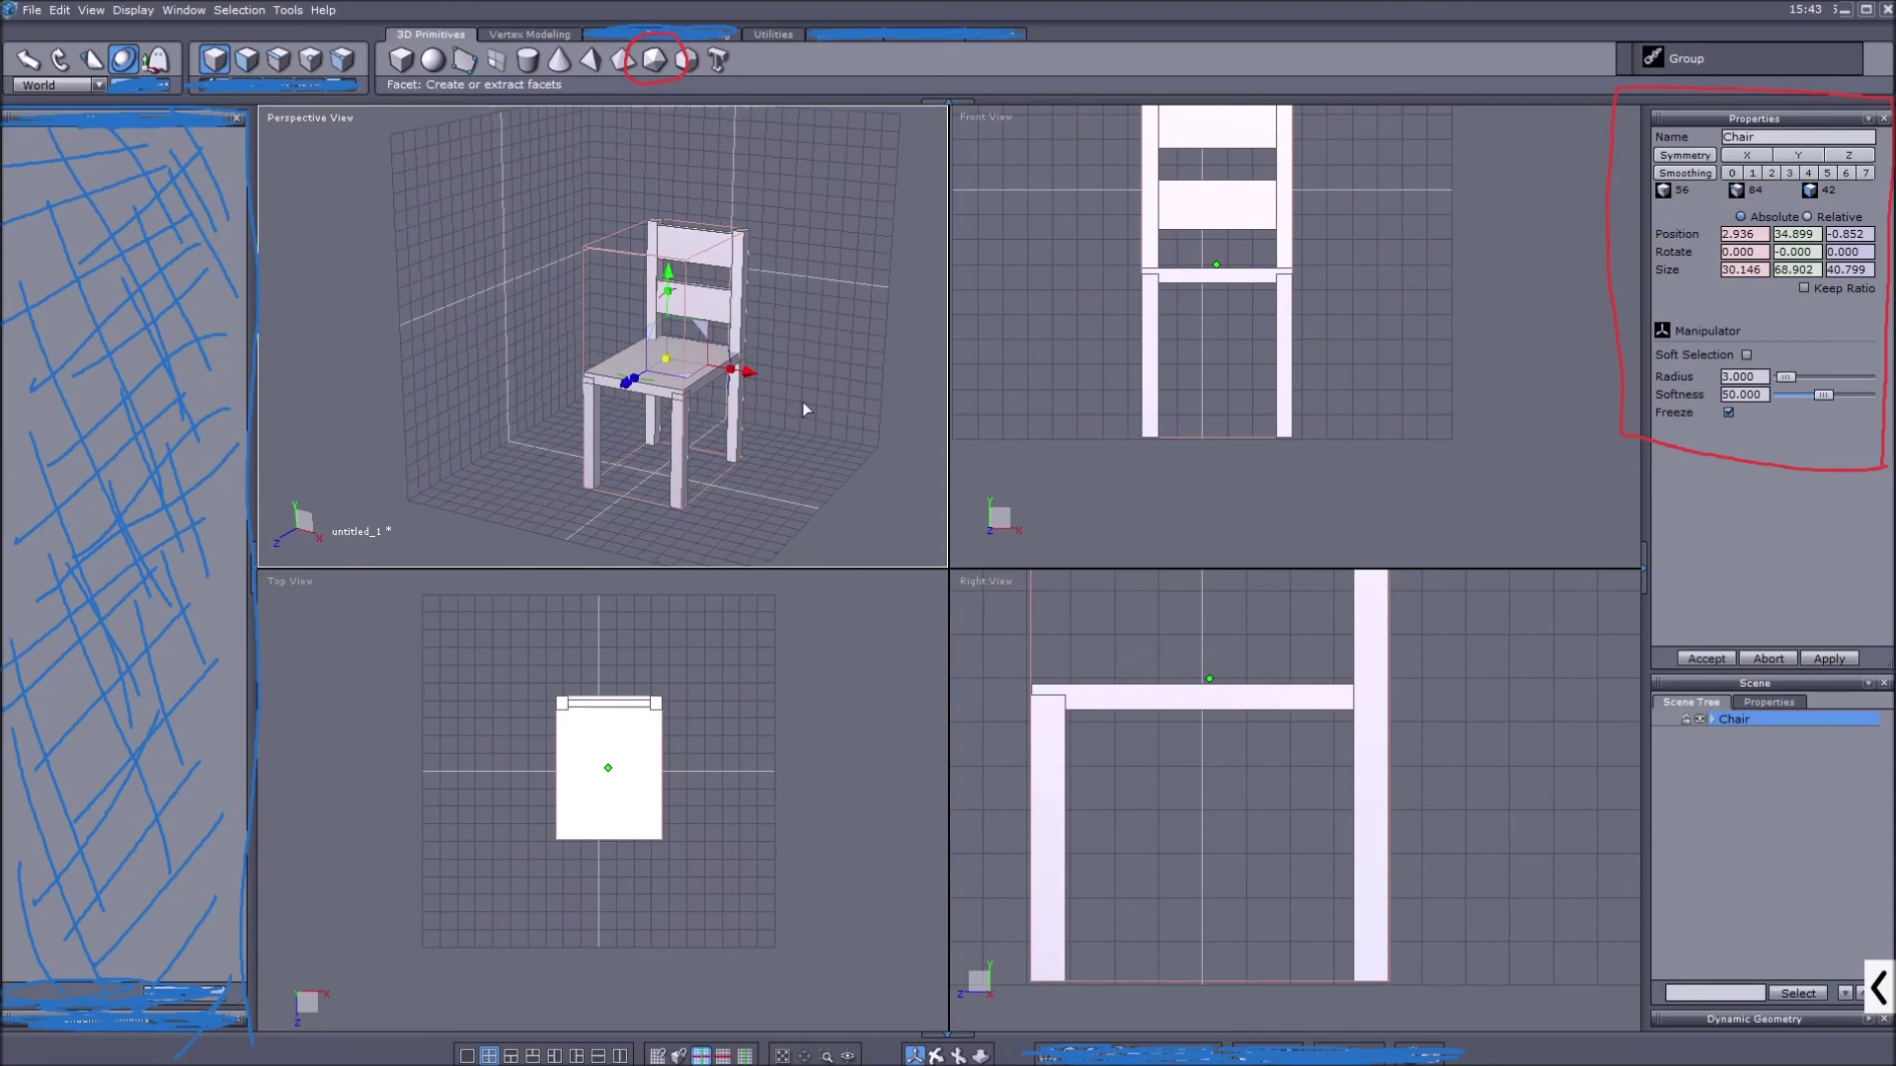